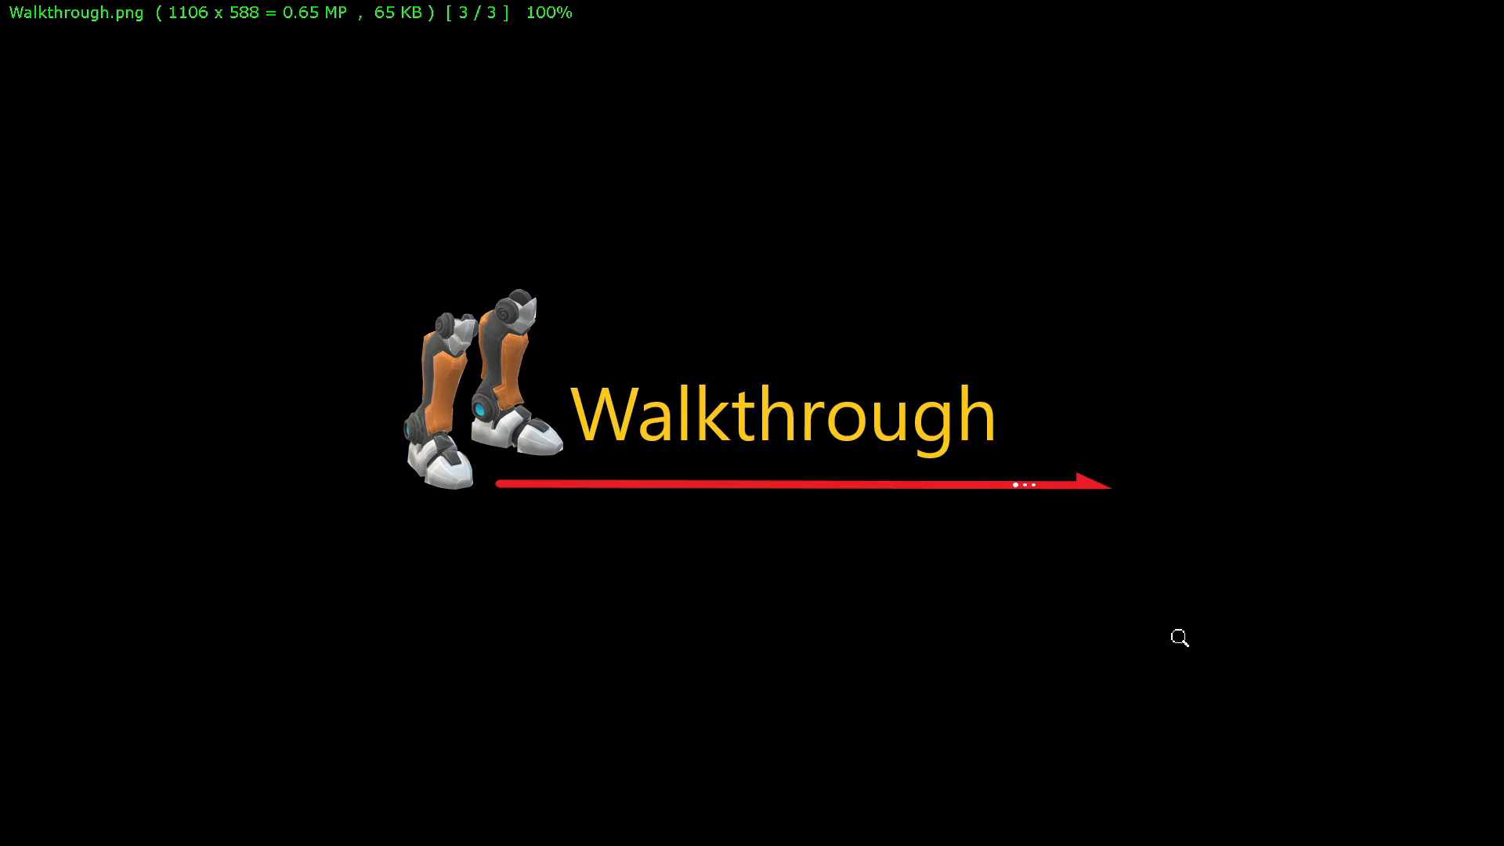
Step: Close the Walkthrough image, switch to the Notepad notes and highlight the "Sketchbook" heading
key("Escape")
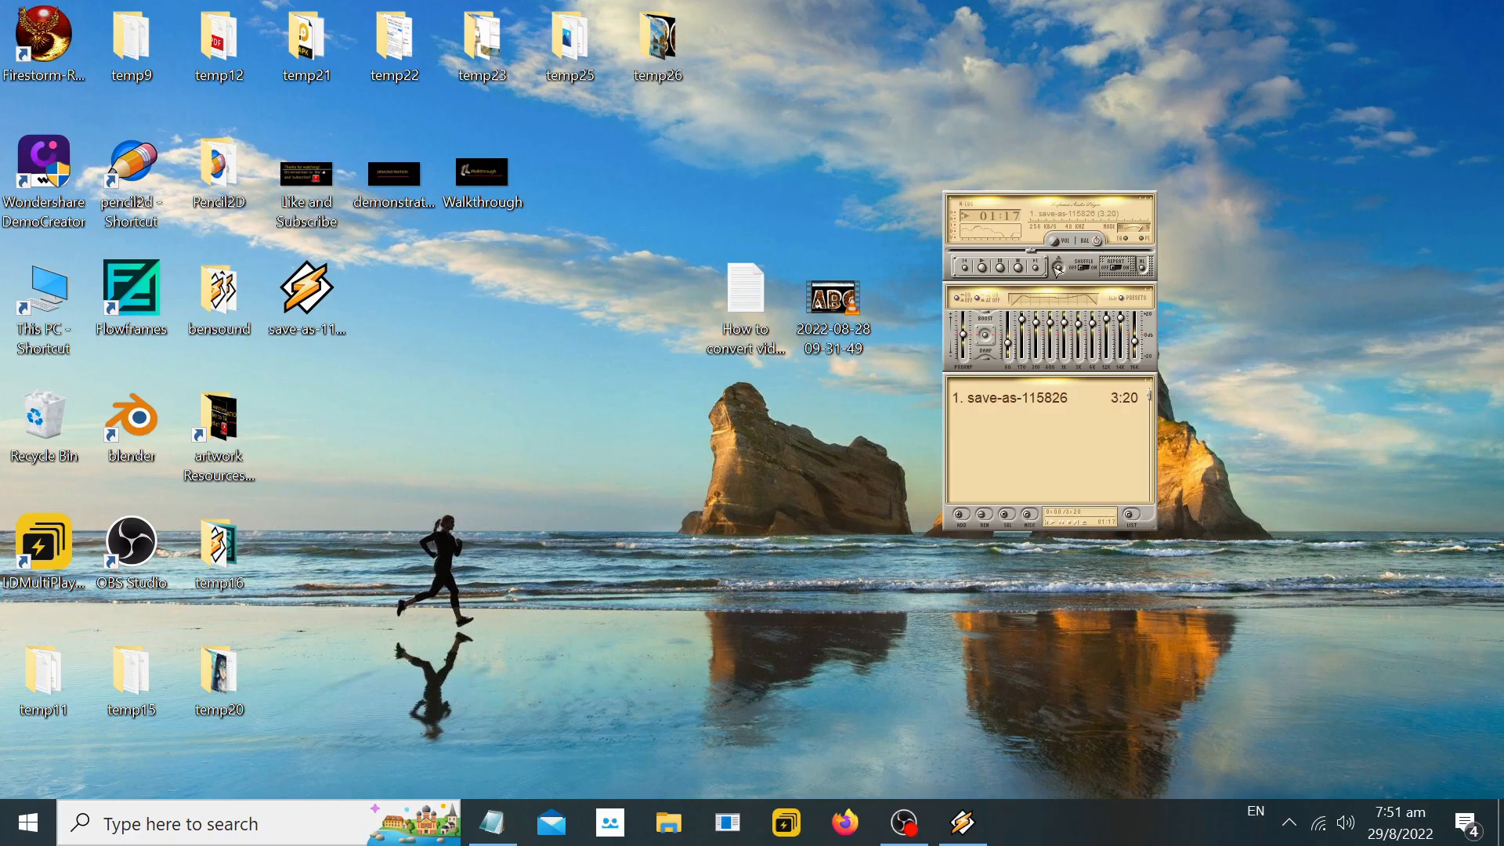
key("alt+Tab")
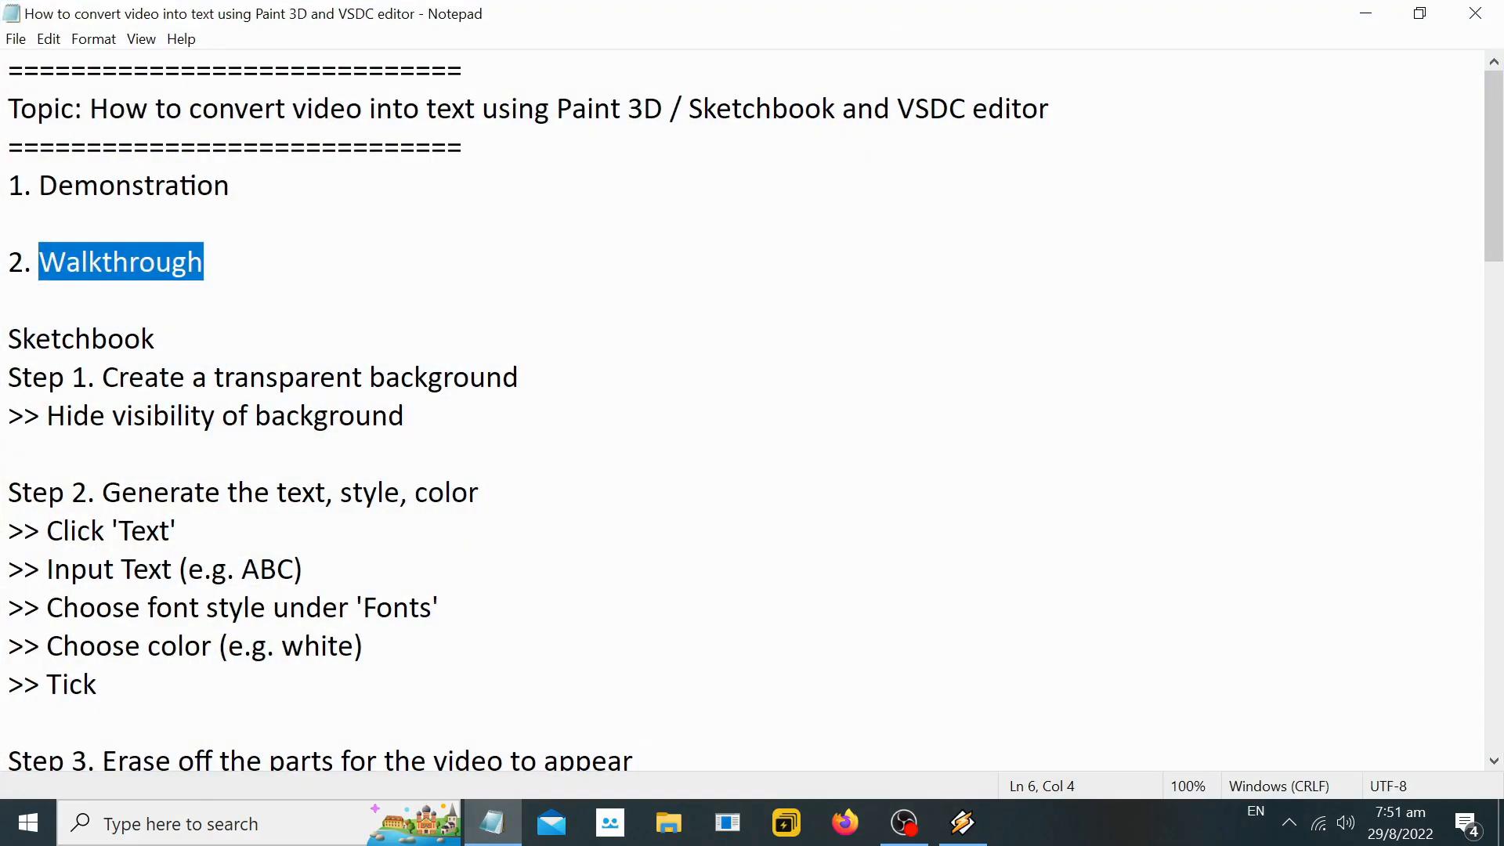
key("Down")
key("Down")
key("Home")
key("shift+End")
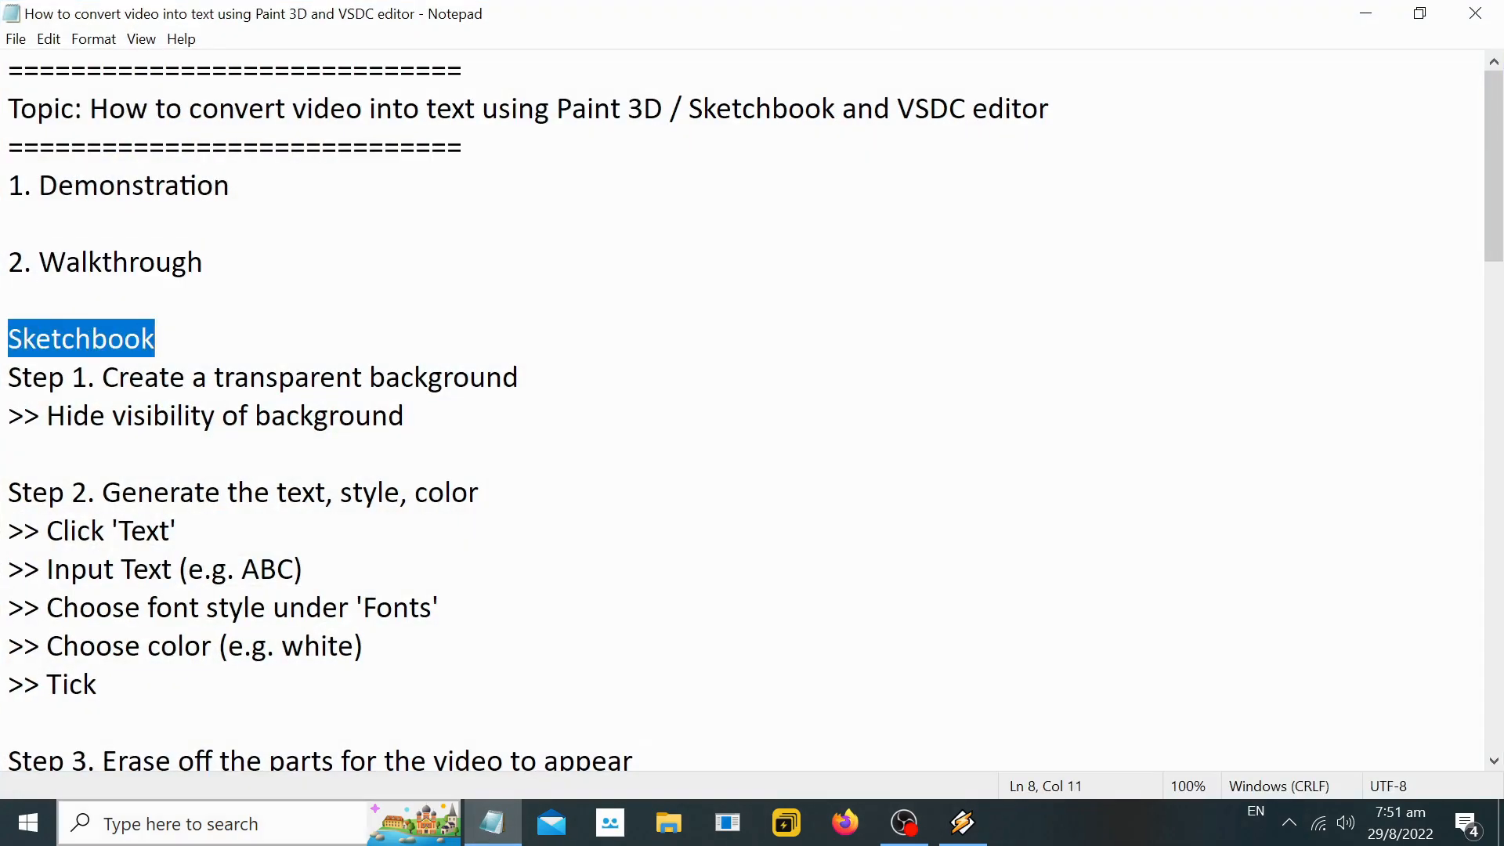
Step: Search for "sketch" in Windows and launch the SketchBook app
left_click(254, 831)
type("sketch")
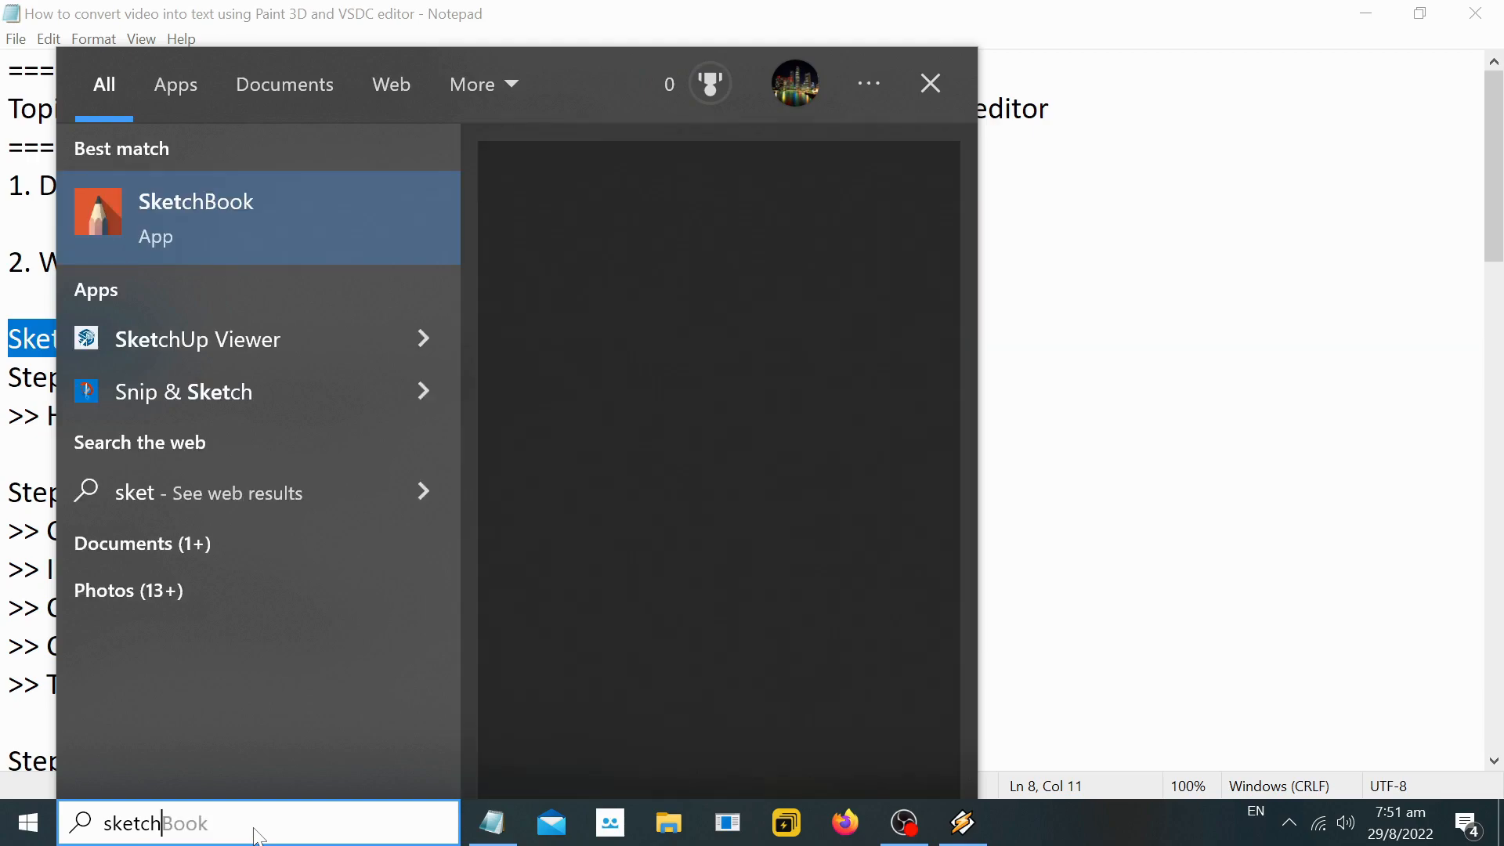
left_click(197, 213)
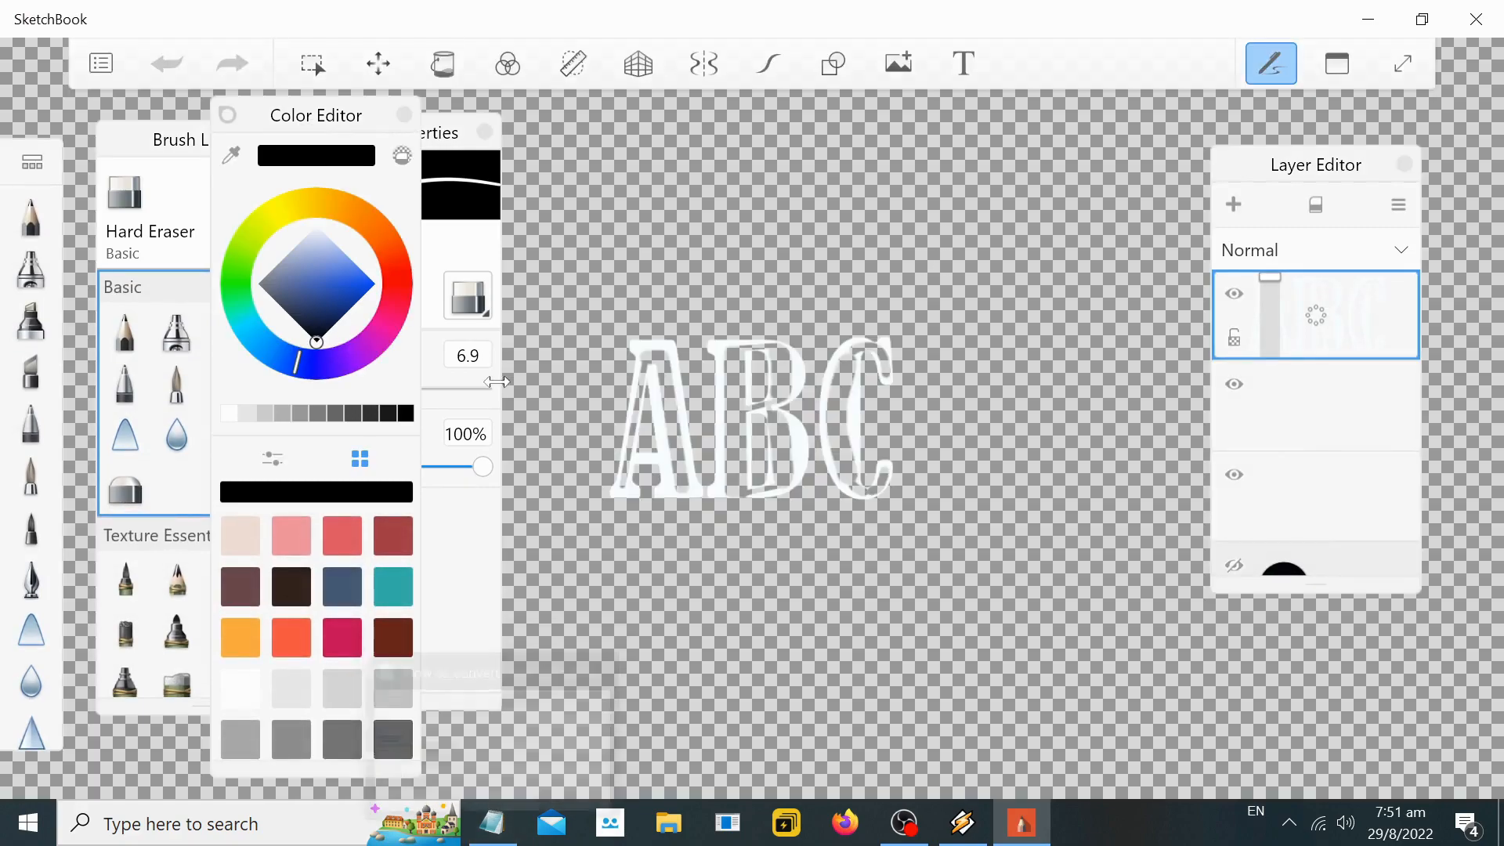
Step: Start a new blank sketch in place of the existing ABC drawing
left_click(80, 56)
left_click(167, 124)
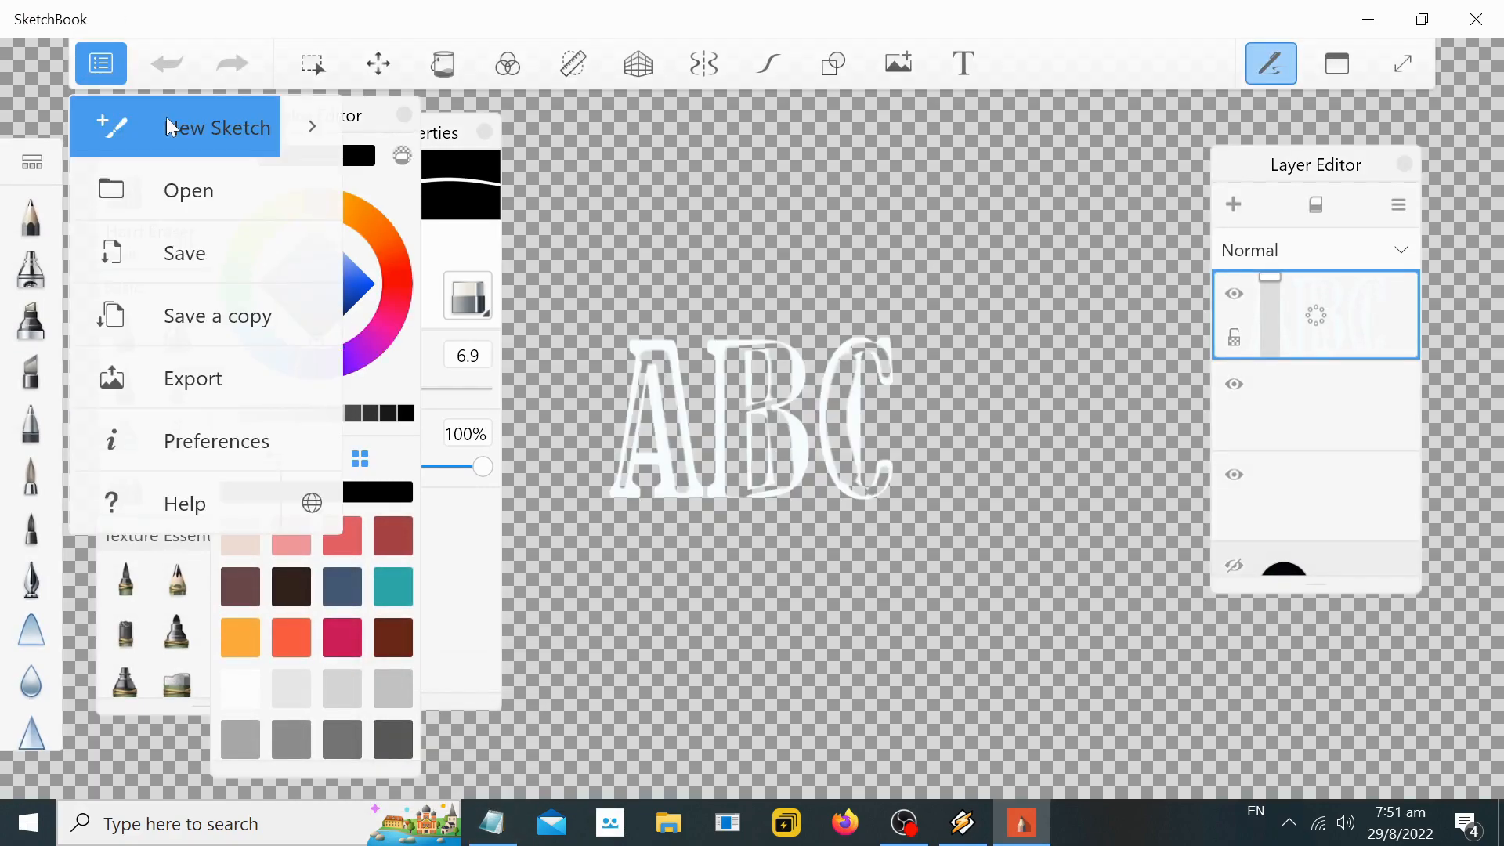
left_click(948, 413)
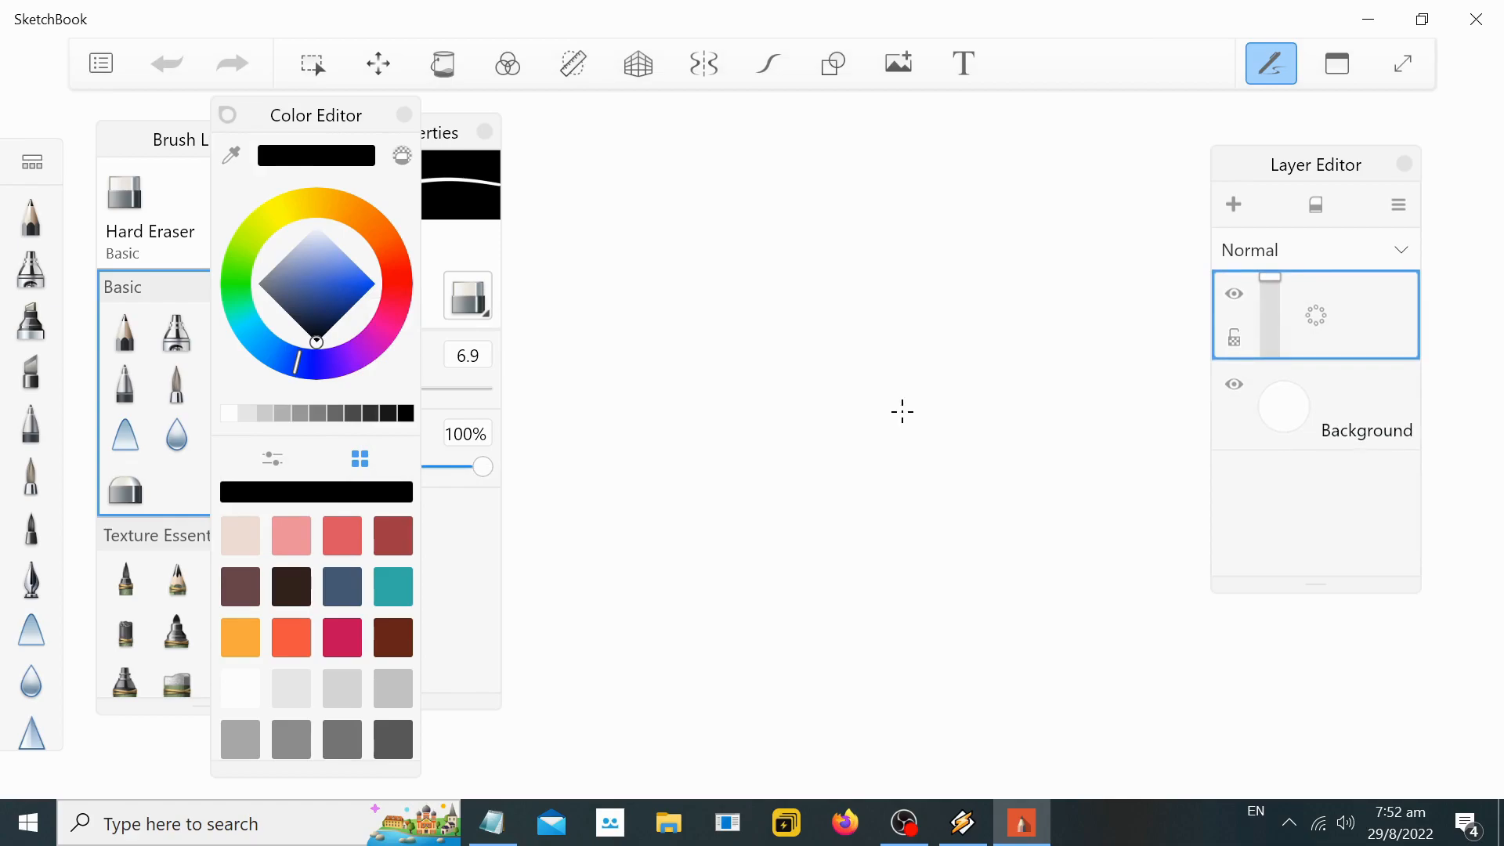
scroll(973, 372, "down", 3)
scroll(803, 625, "down", 1)
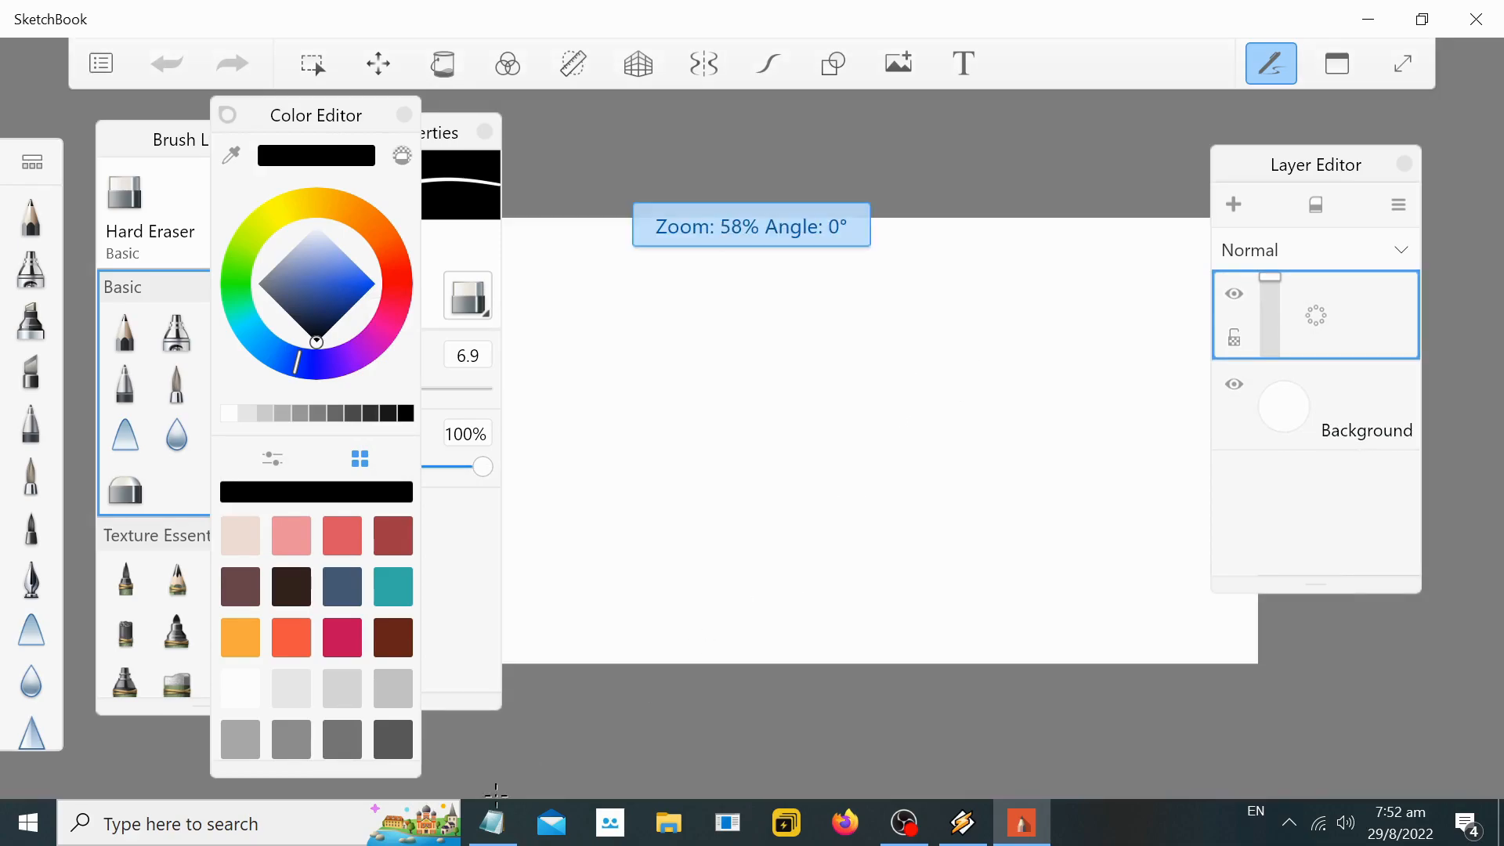
Step: Switch to the Notepad notes, restore the window from full screen and narrow it so the SketchBook layers stay in view
left_click(492, 823)
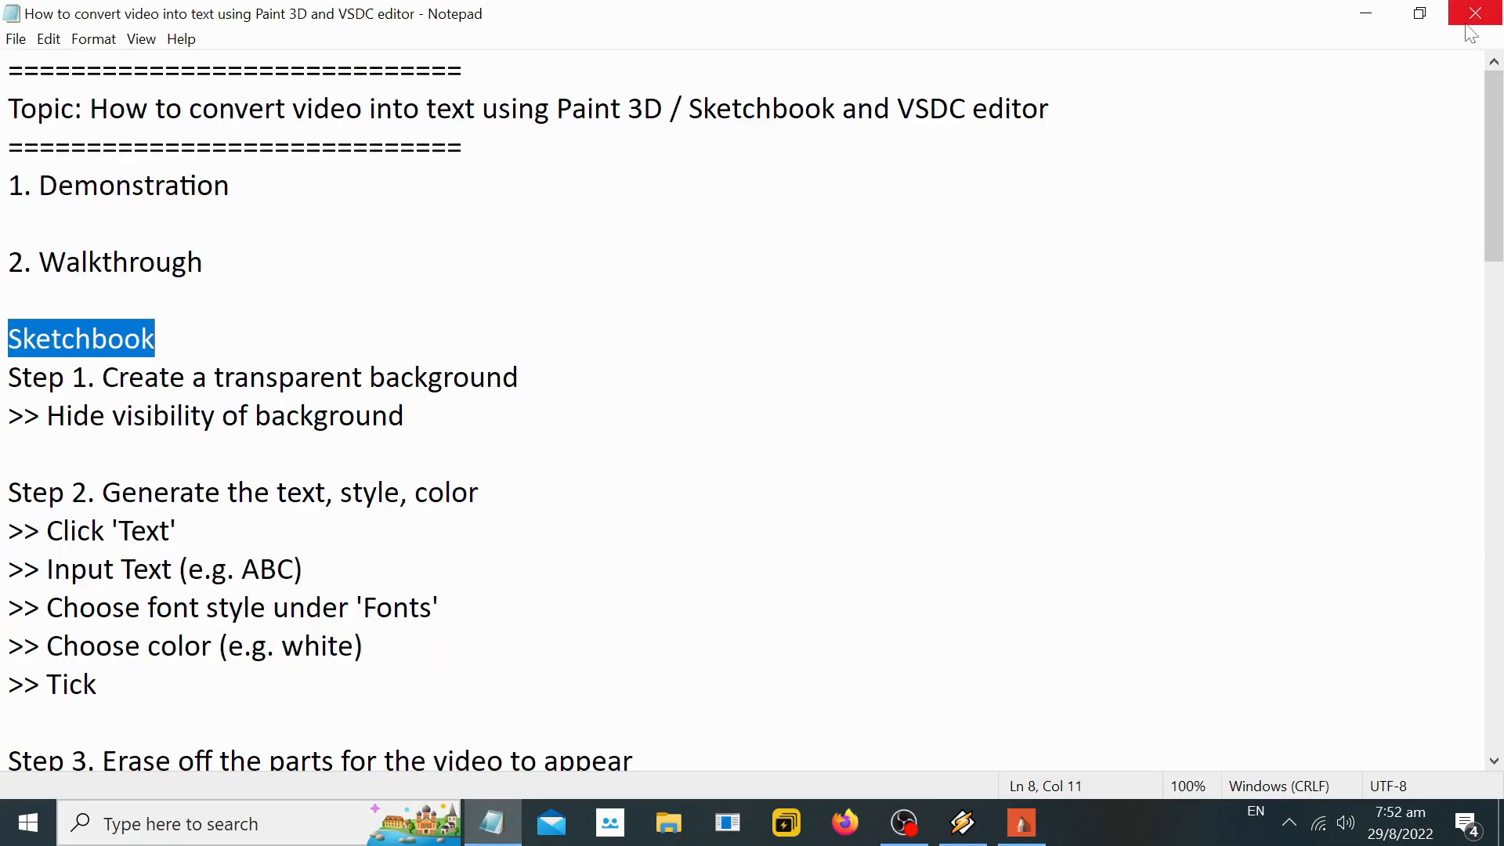
left_click(1421, 14)
mouse_move(1152, 110)
left_mouse_down()
mouse_move(683, 101)
mouse_move(756, 96)
left_mouse_up()
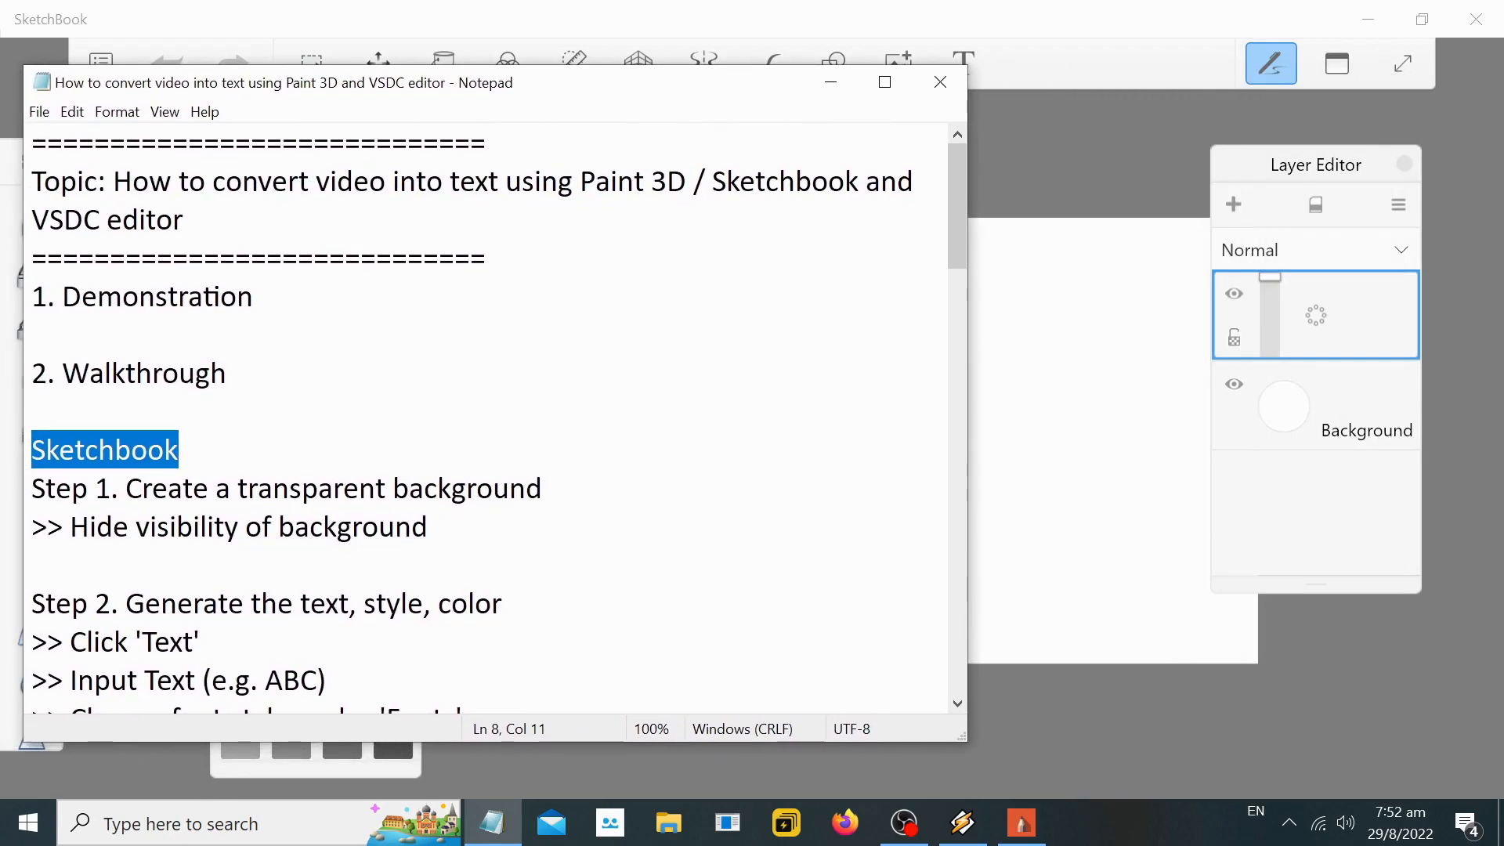
left_click_drag(967, 208, 622, 213)
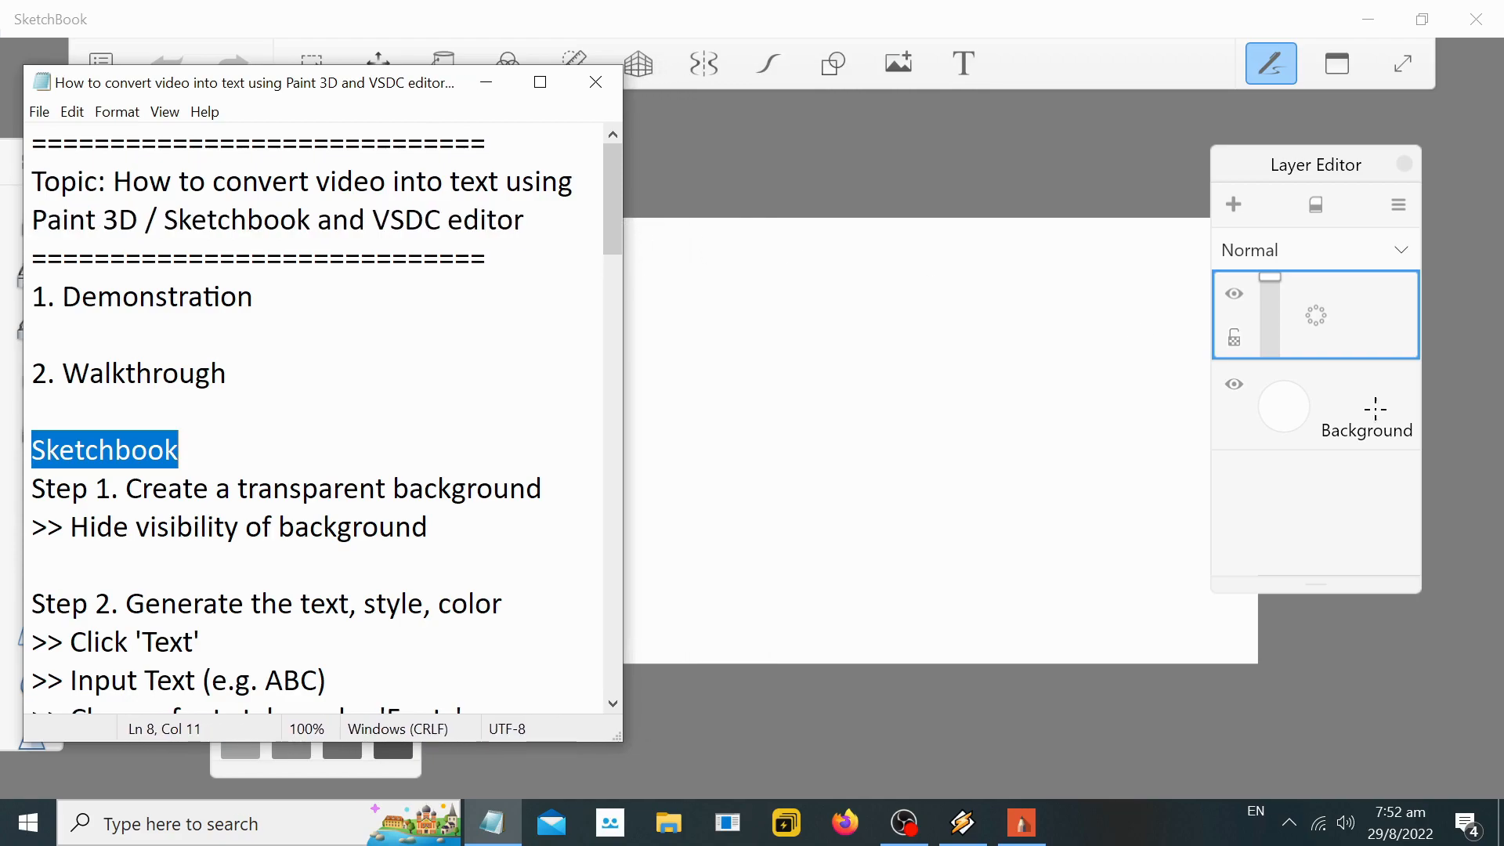
Step: Hide the Background layer for a transparent canvas and highlight "Hide visibility of background" in the notes
left_click(1234, 384)
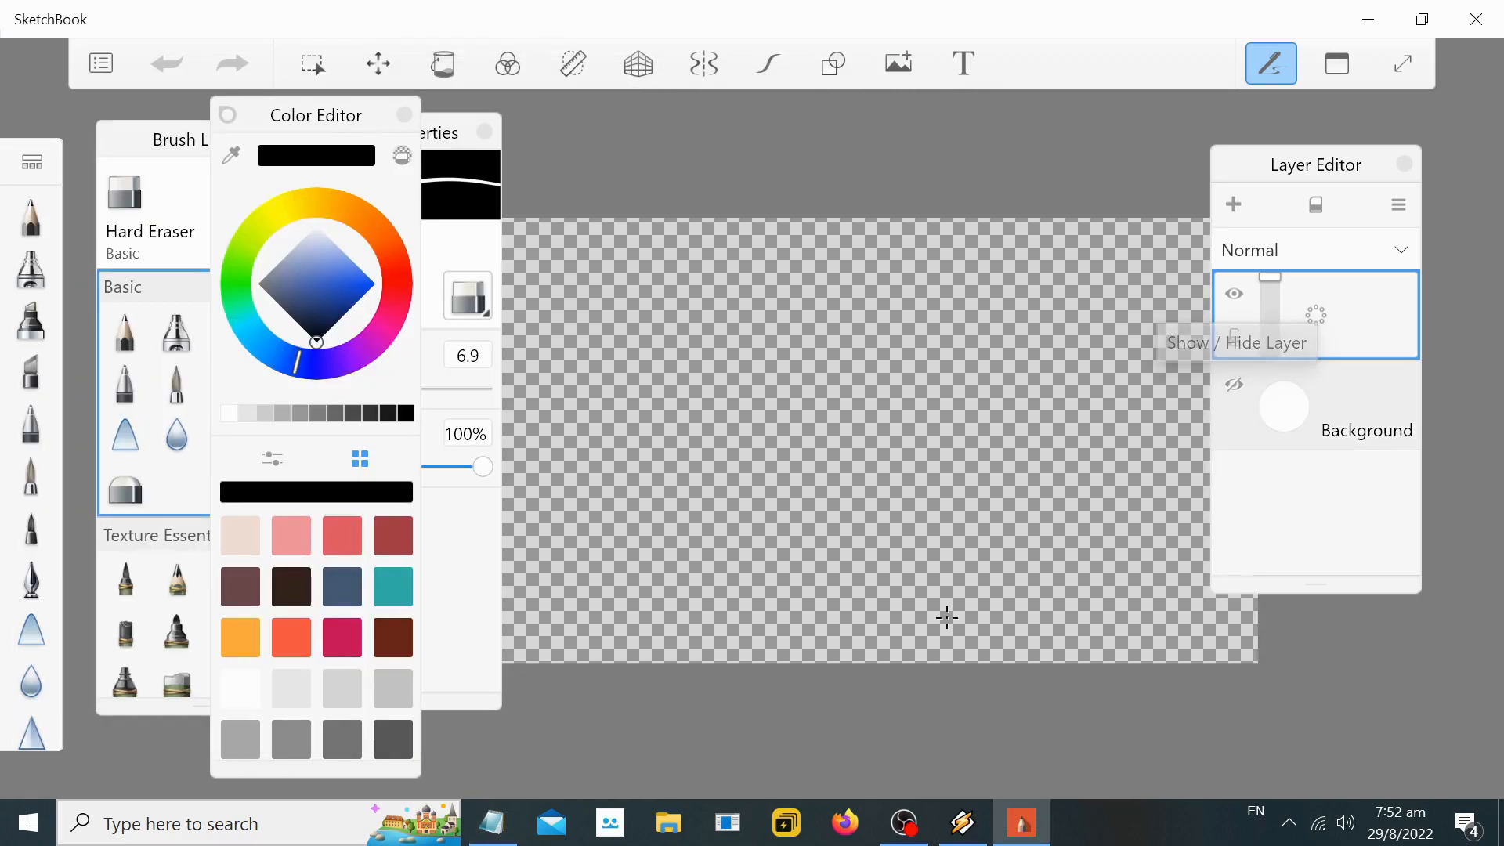
left_click(492, 822)
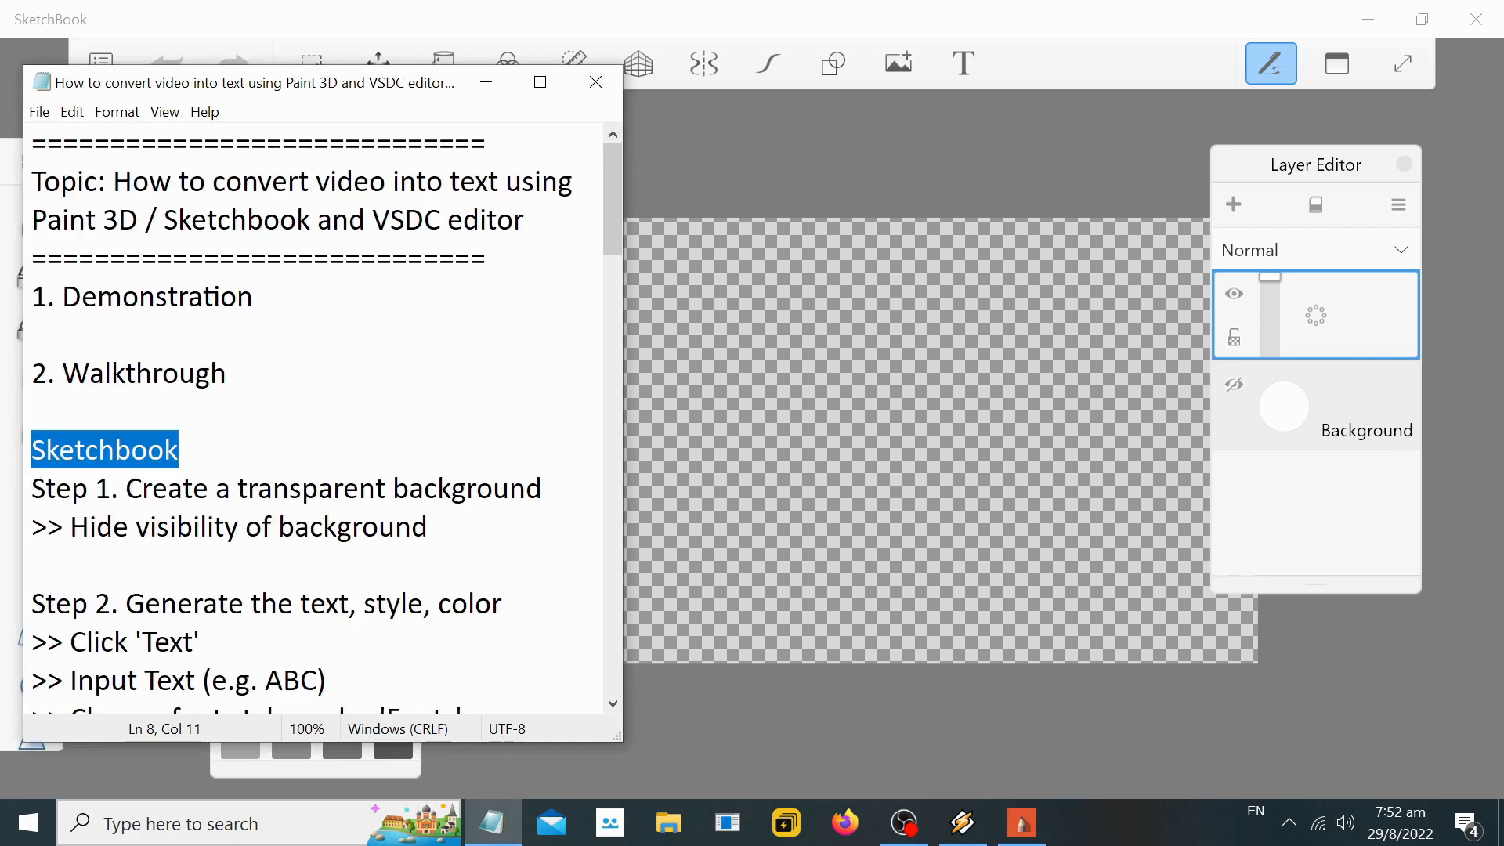
mouse_move(429, 527)
left_mouse_down()
mouse_move(67, 488)
mouse_move(71, 526)
left_mouse_up()
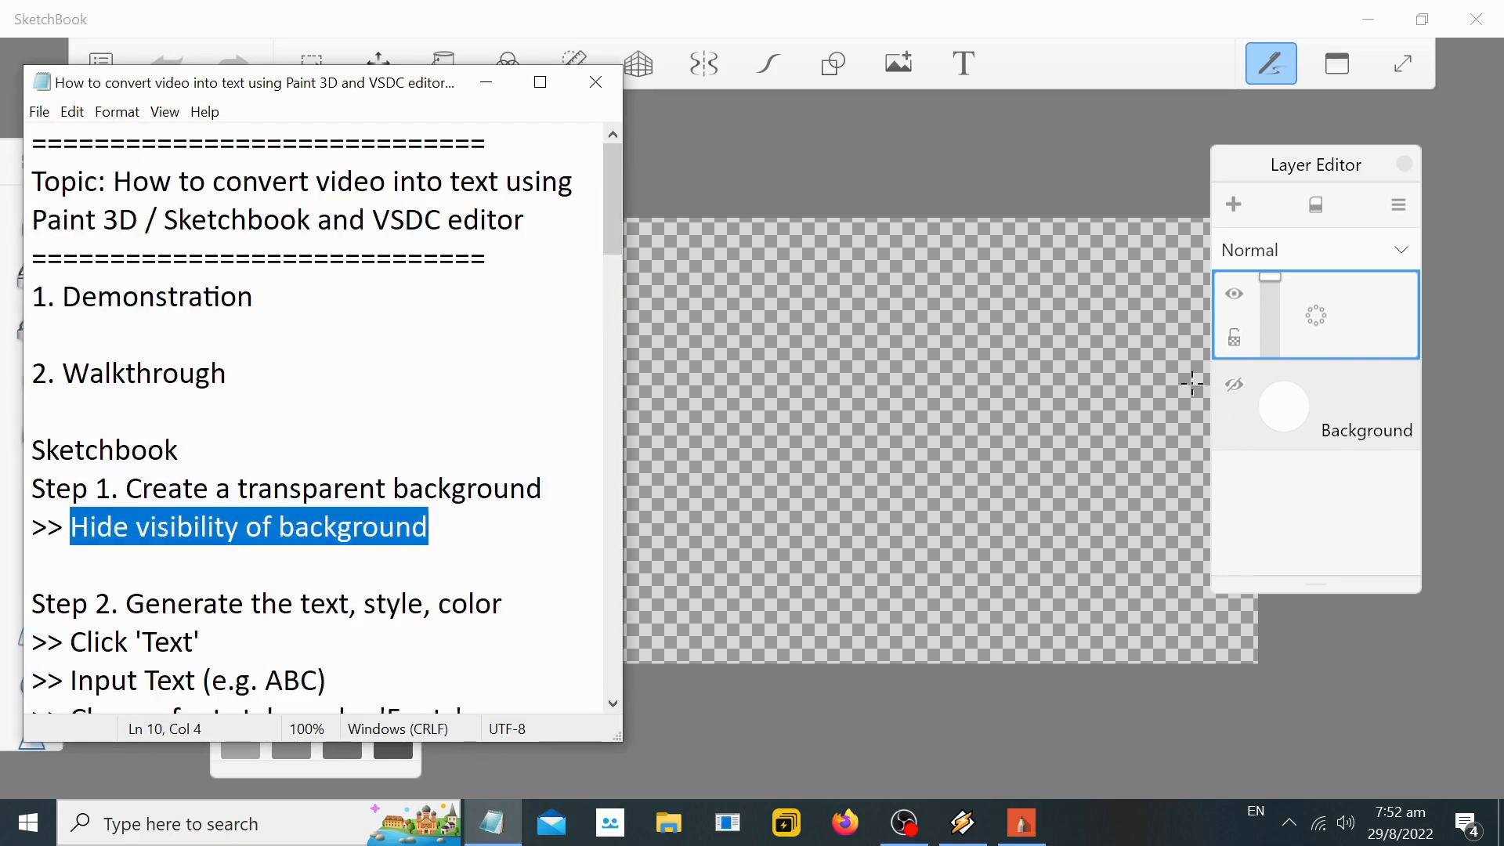
left_click(1228, 385)
left_click(1234, 384)
left_click(1233, 384)
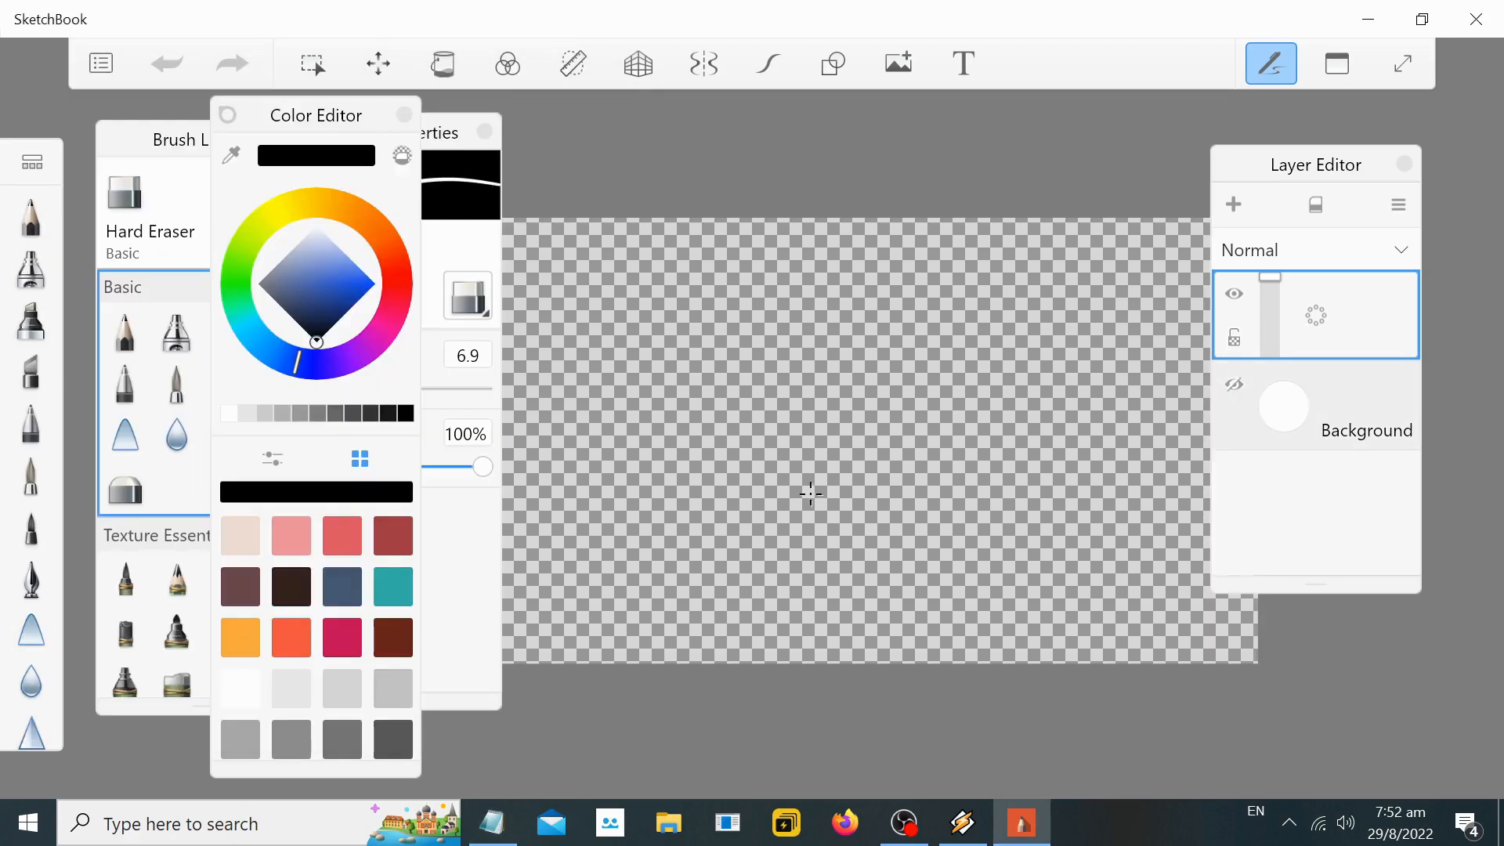
Step: Highlight the Step 2 title "Generate the text, style, color" and its "Click 'Text'" instruction in the notes
left_click(505, 836)
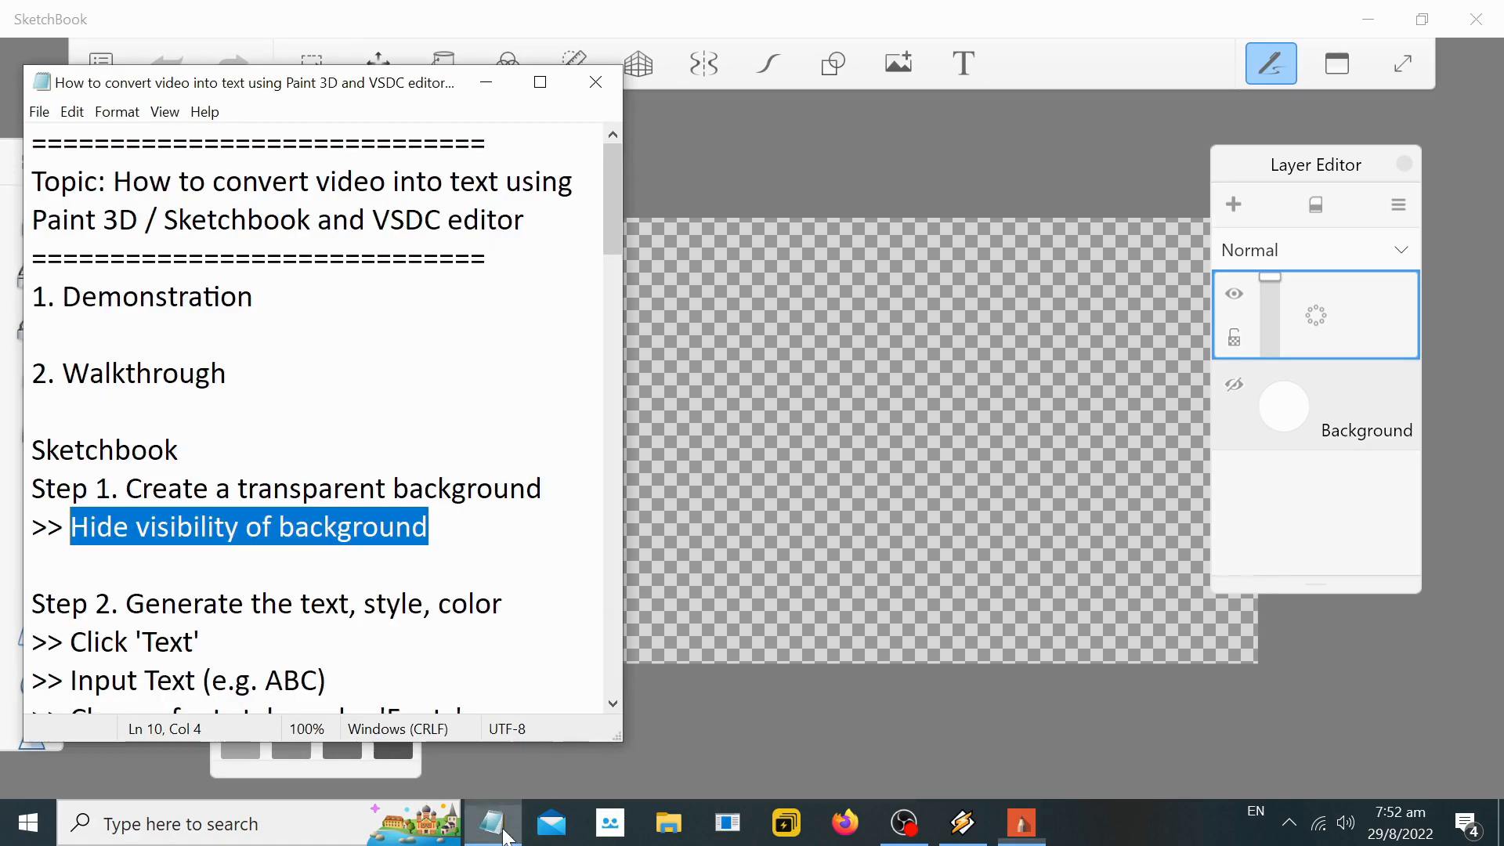
scroll(314, 415, "down", 2)
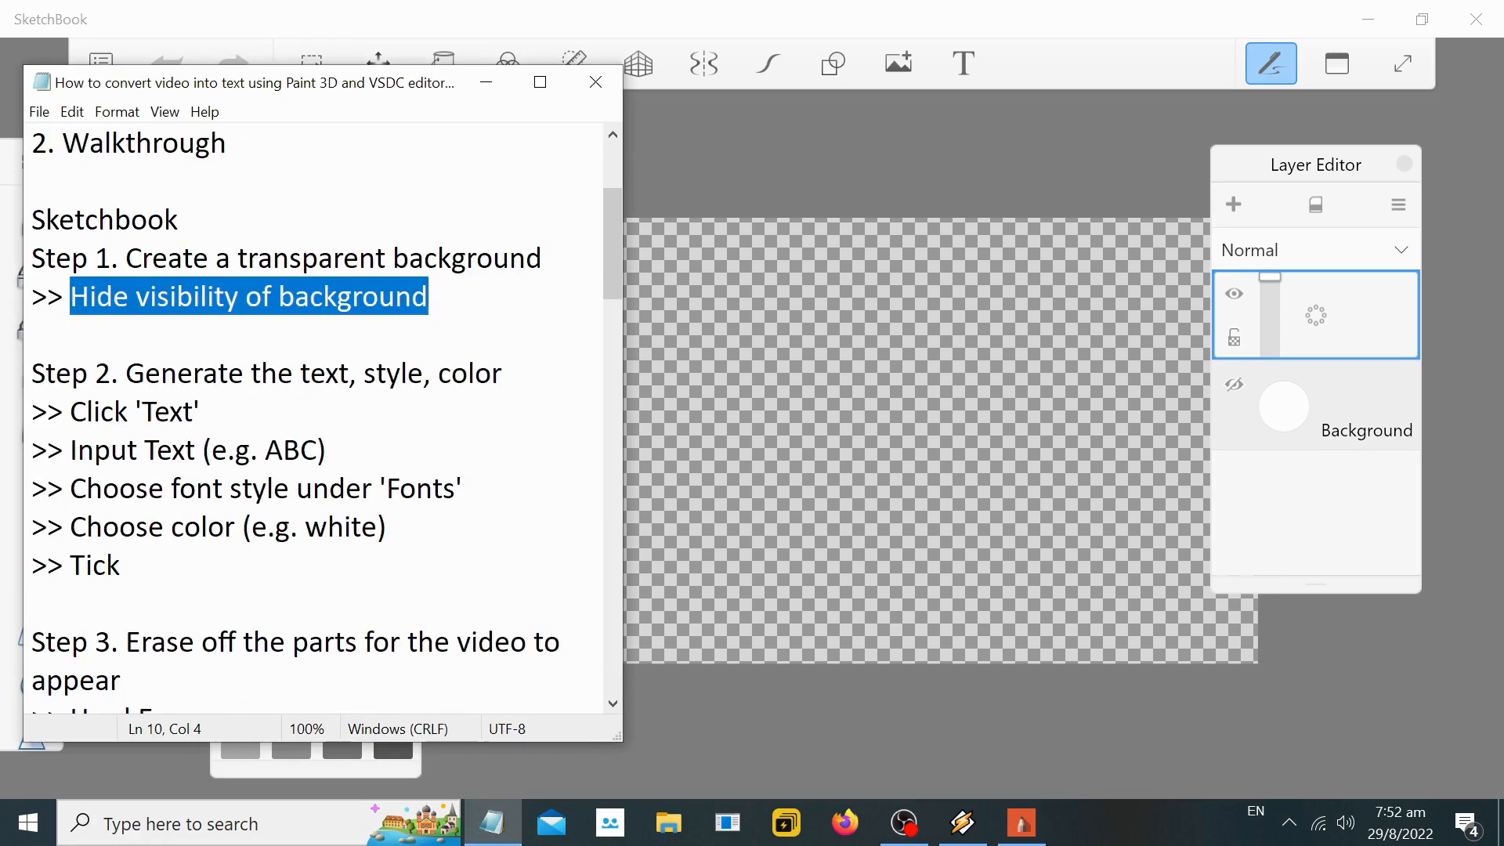
left_click_drag(126, 373, 502, 373)
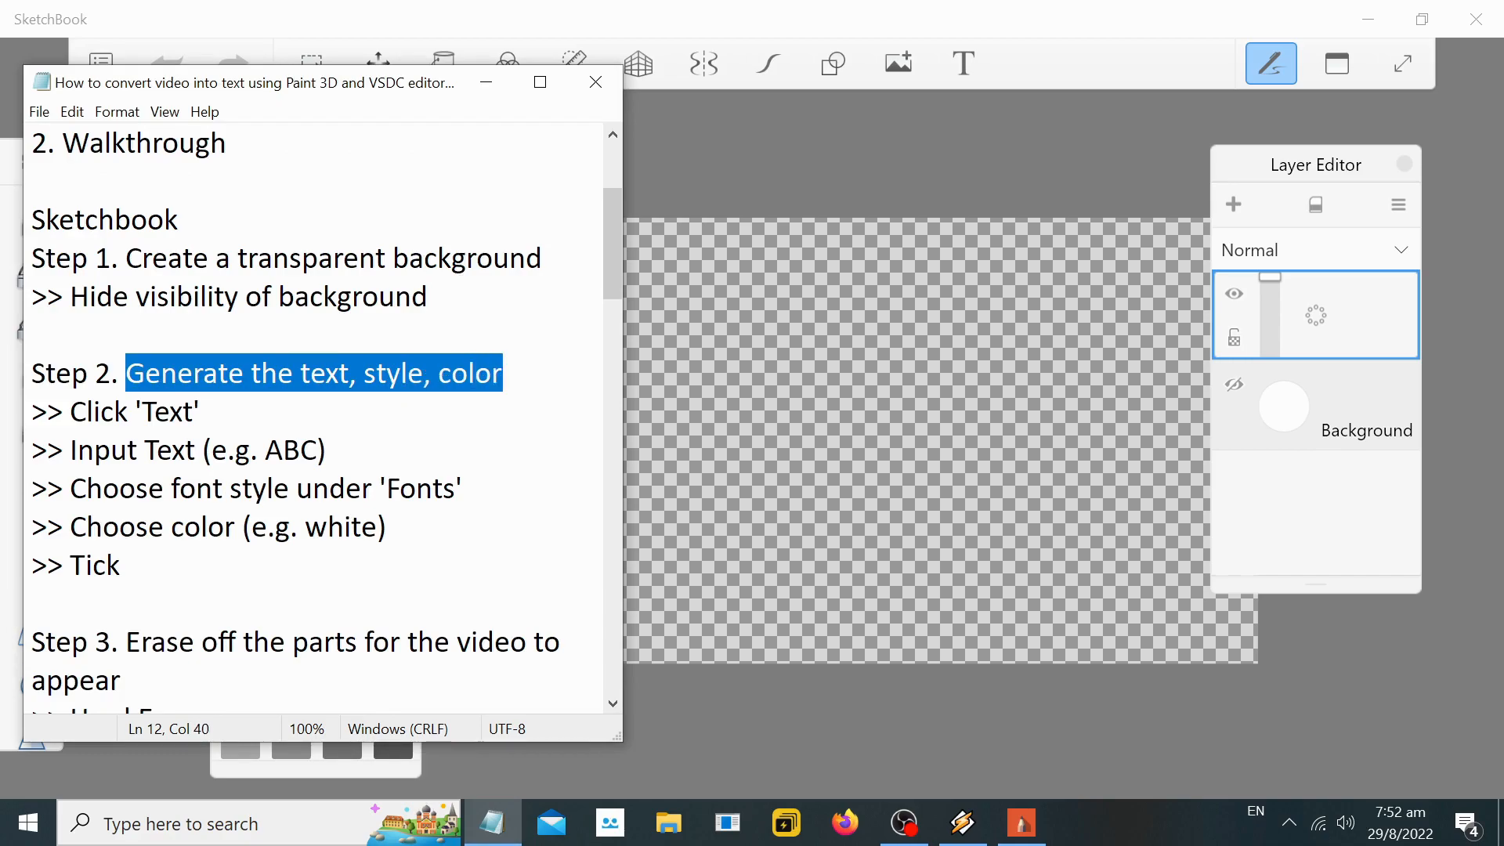
left_click_drag(71, 411, 201, 411)
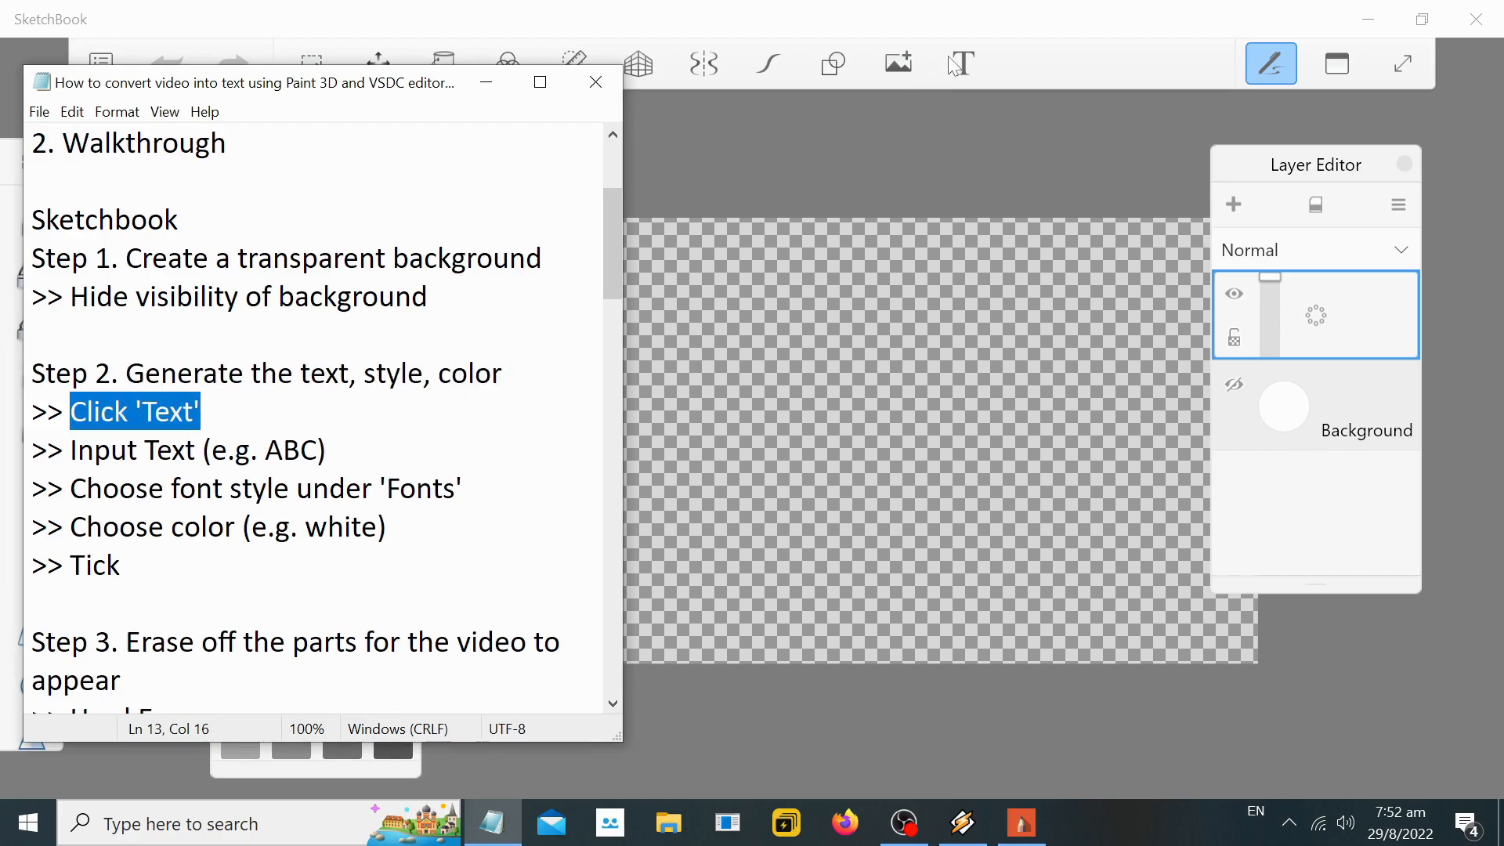
Step: Add the text "ABC" to the SketchBook canvas and highlight the "Input Text (e.g. ABC)" instruction in the notes
left_click(966, 63)
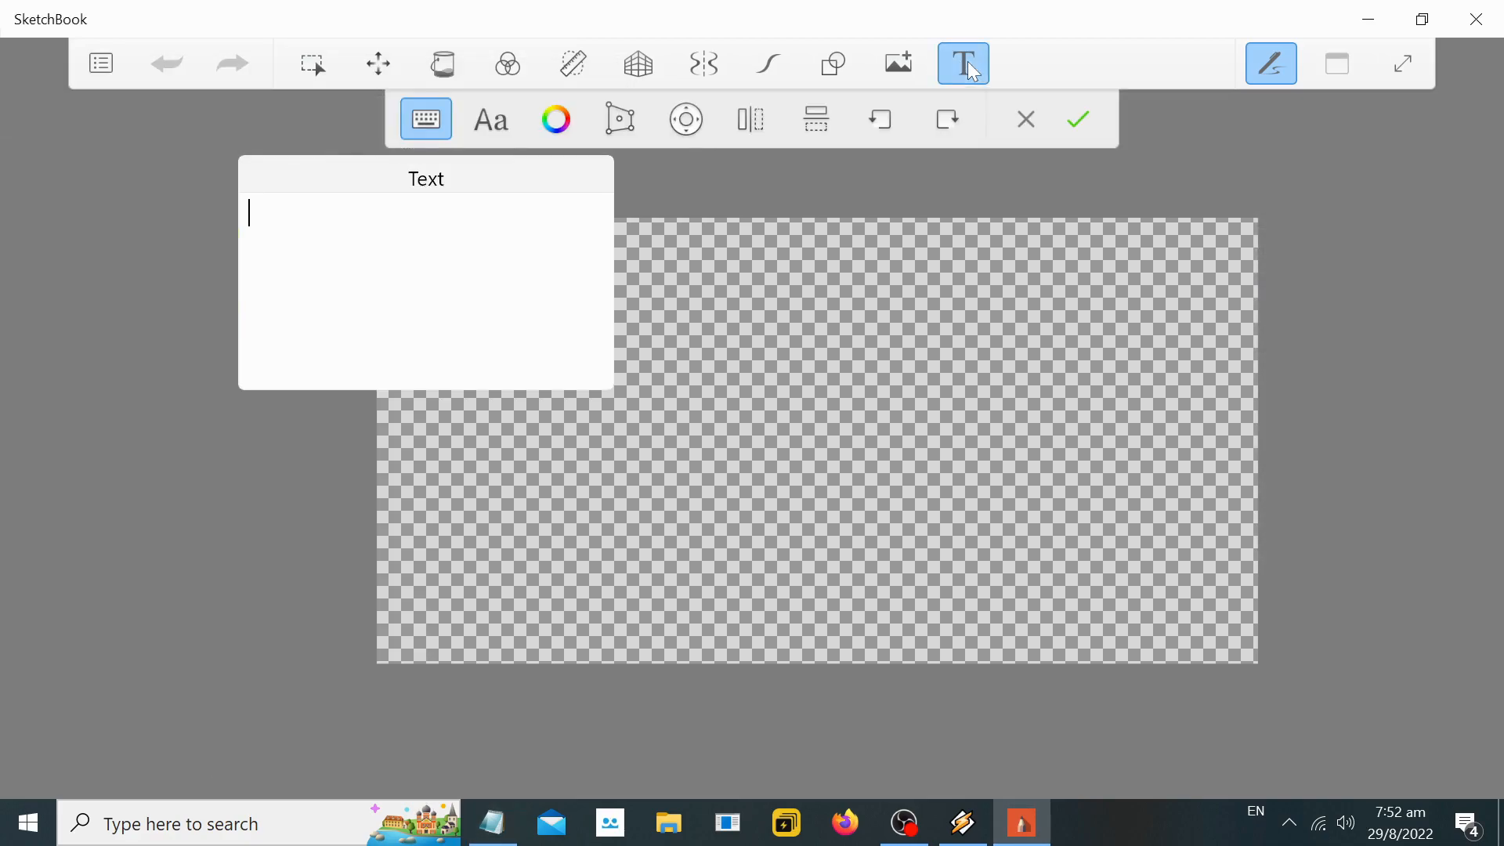
left_click(492, 823)
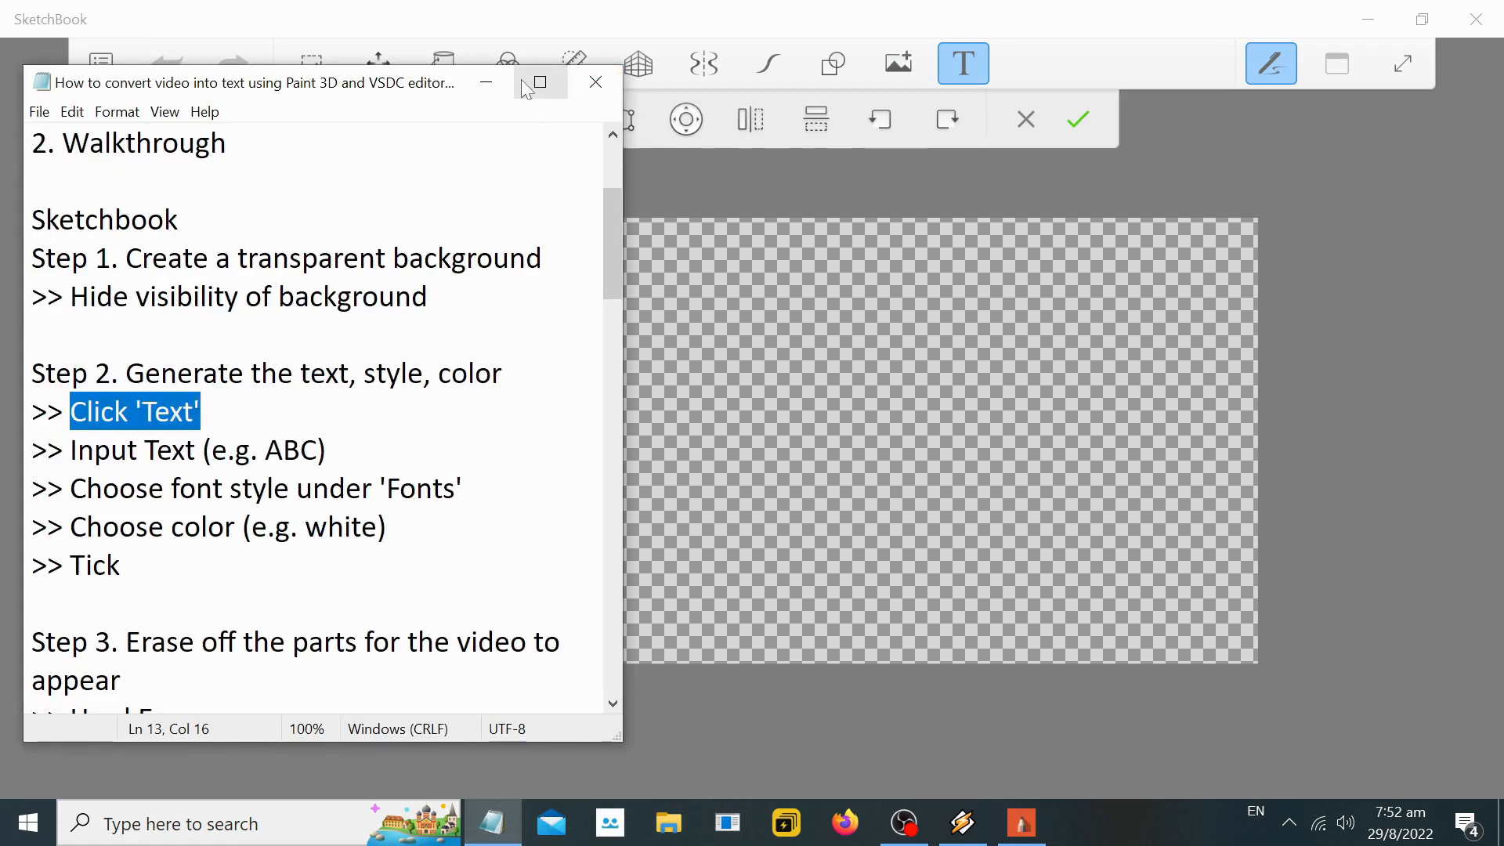
left_click_drag(325, 451, 62, 450)
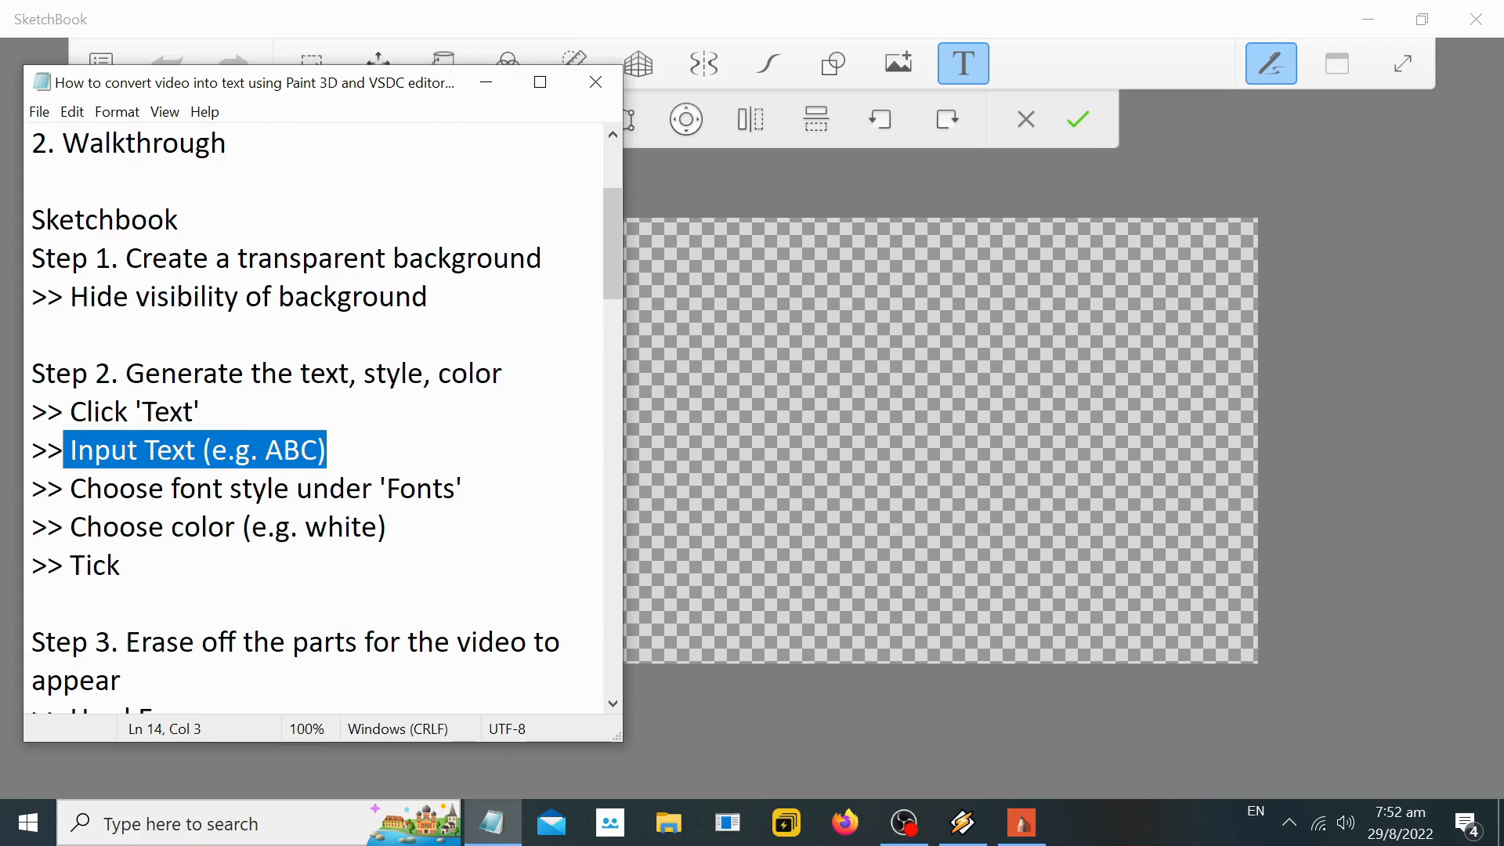
left_click(486, 82)
type("ABC")
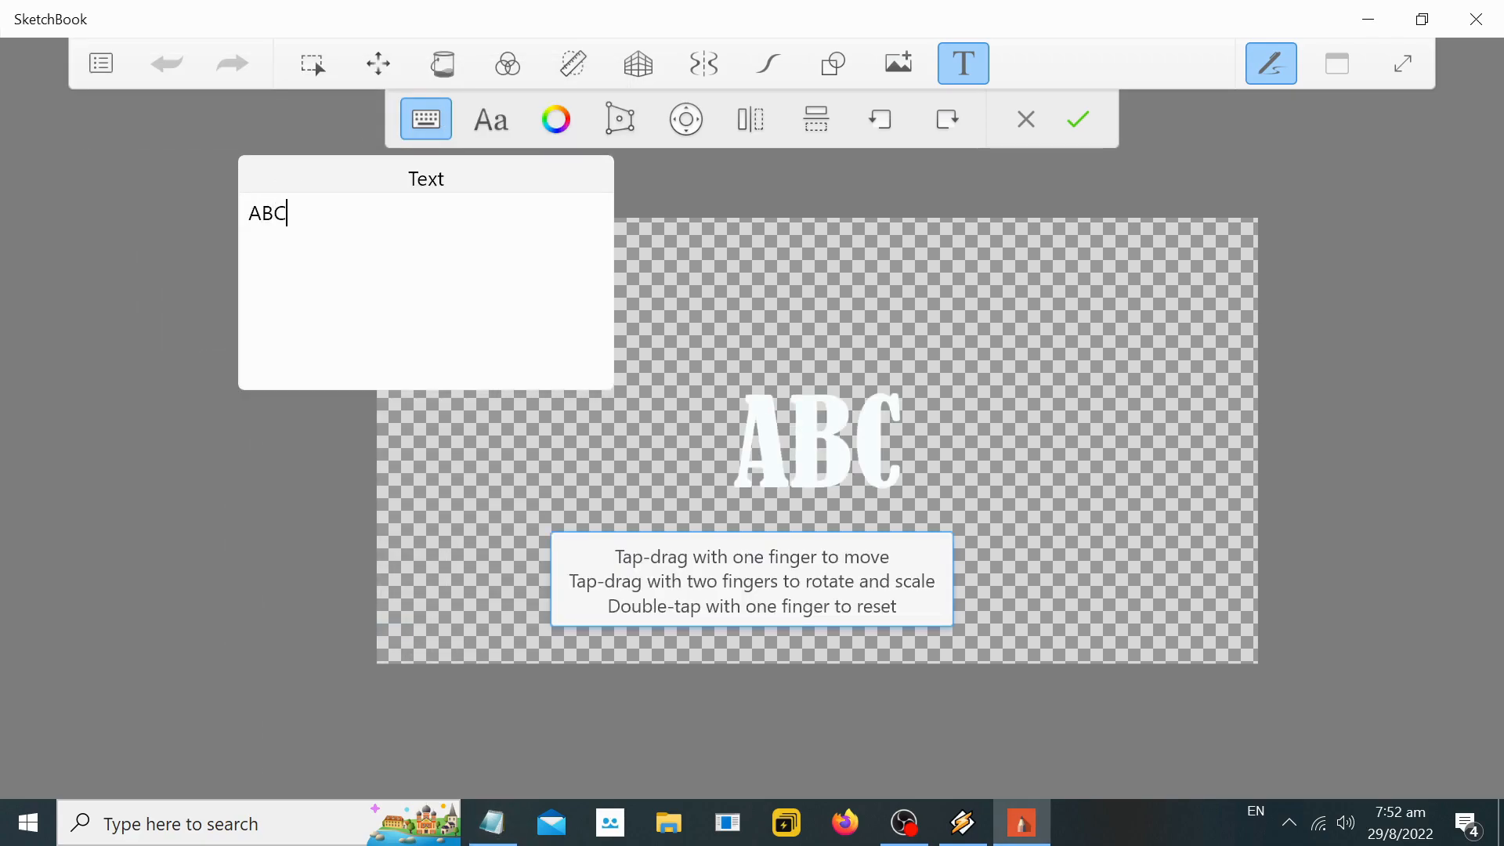
Step: Highlight the font style instruction in the notes and set the ABC text's font to Bauhaus 93
left_click(492, 823)
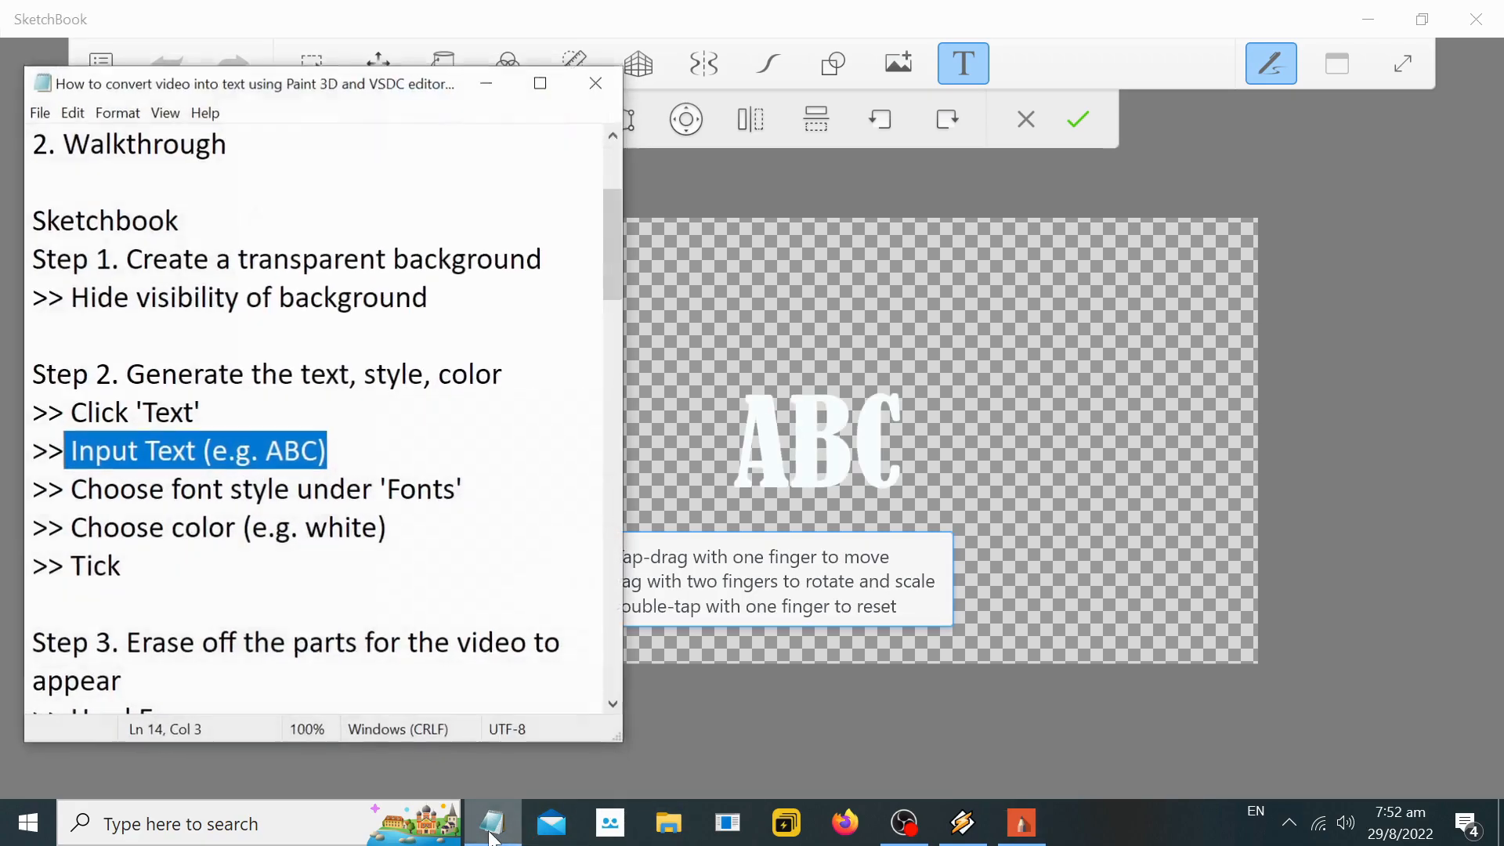
left_click_drag(464, 489, 64, 489)
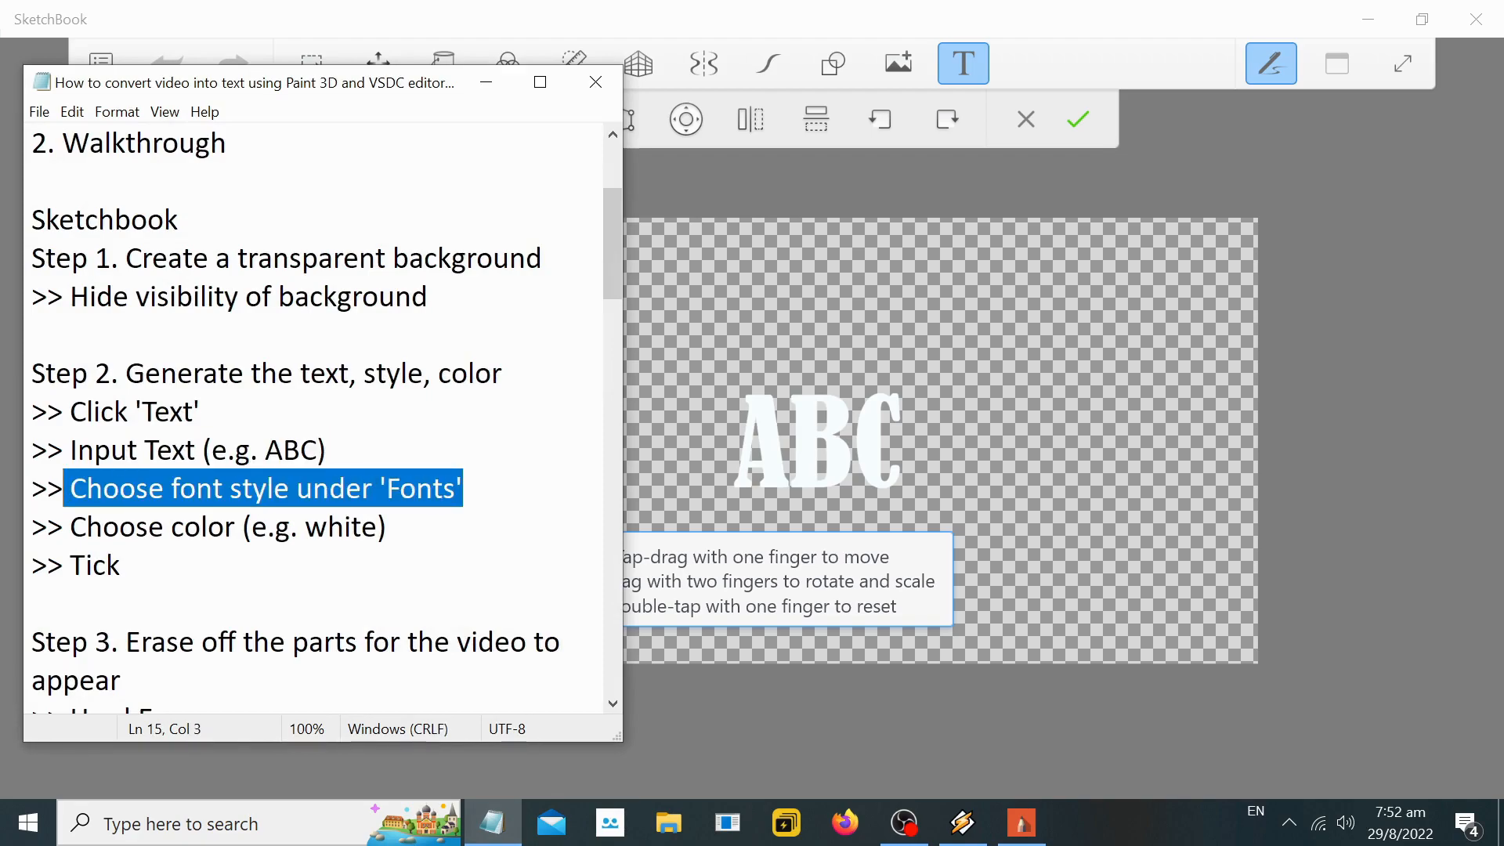
left_click(486, 81)
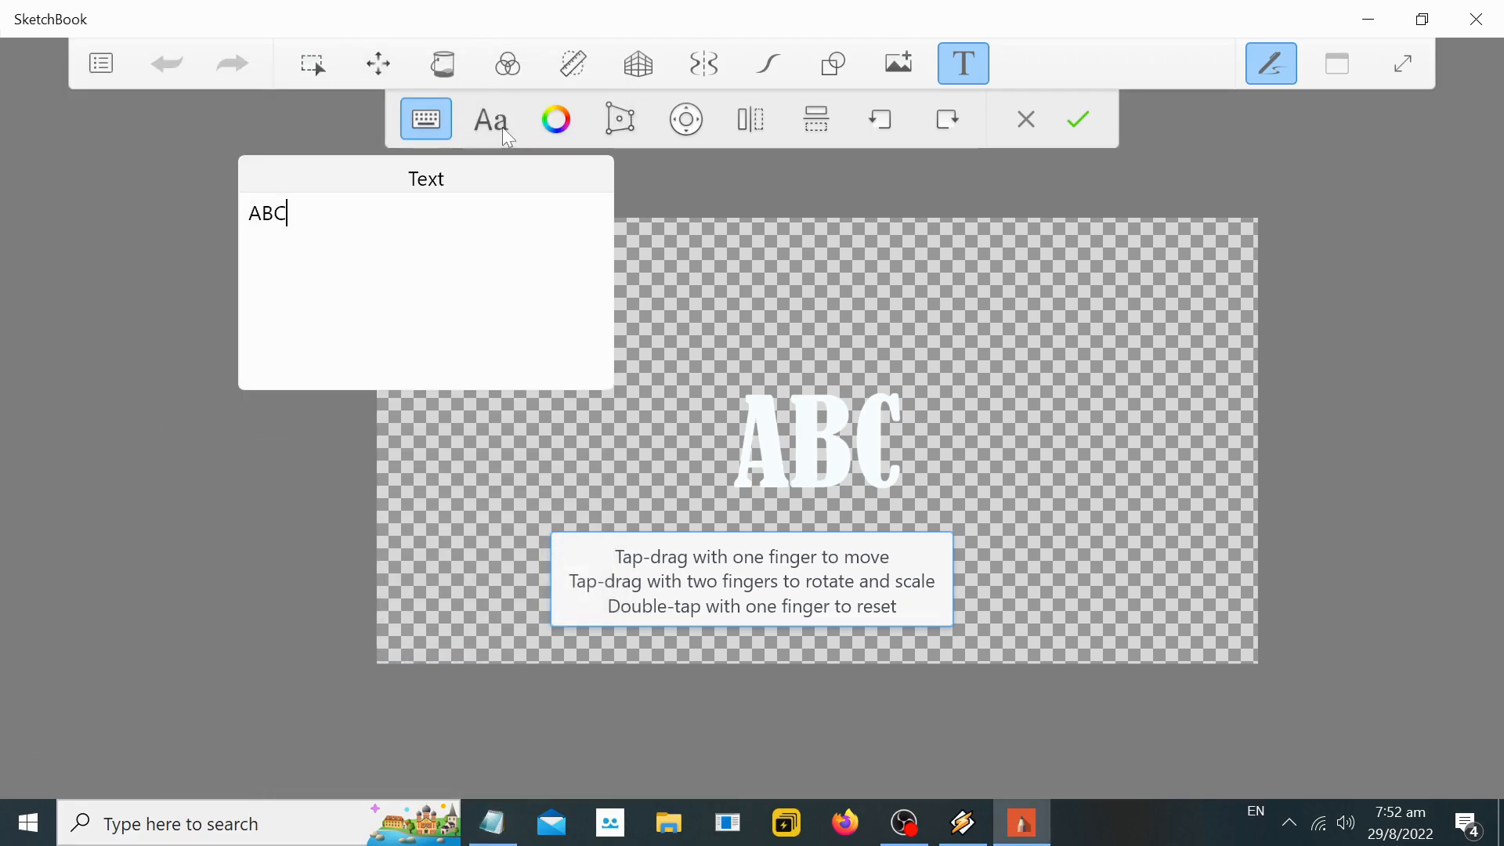
left_click(501, 127)
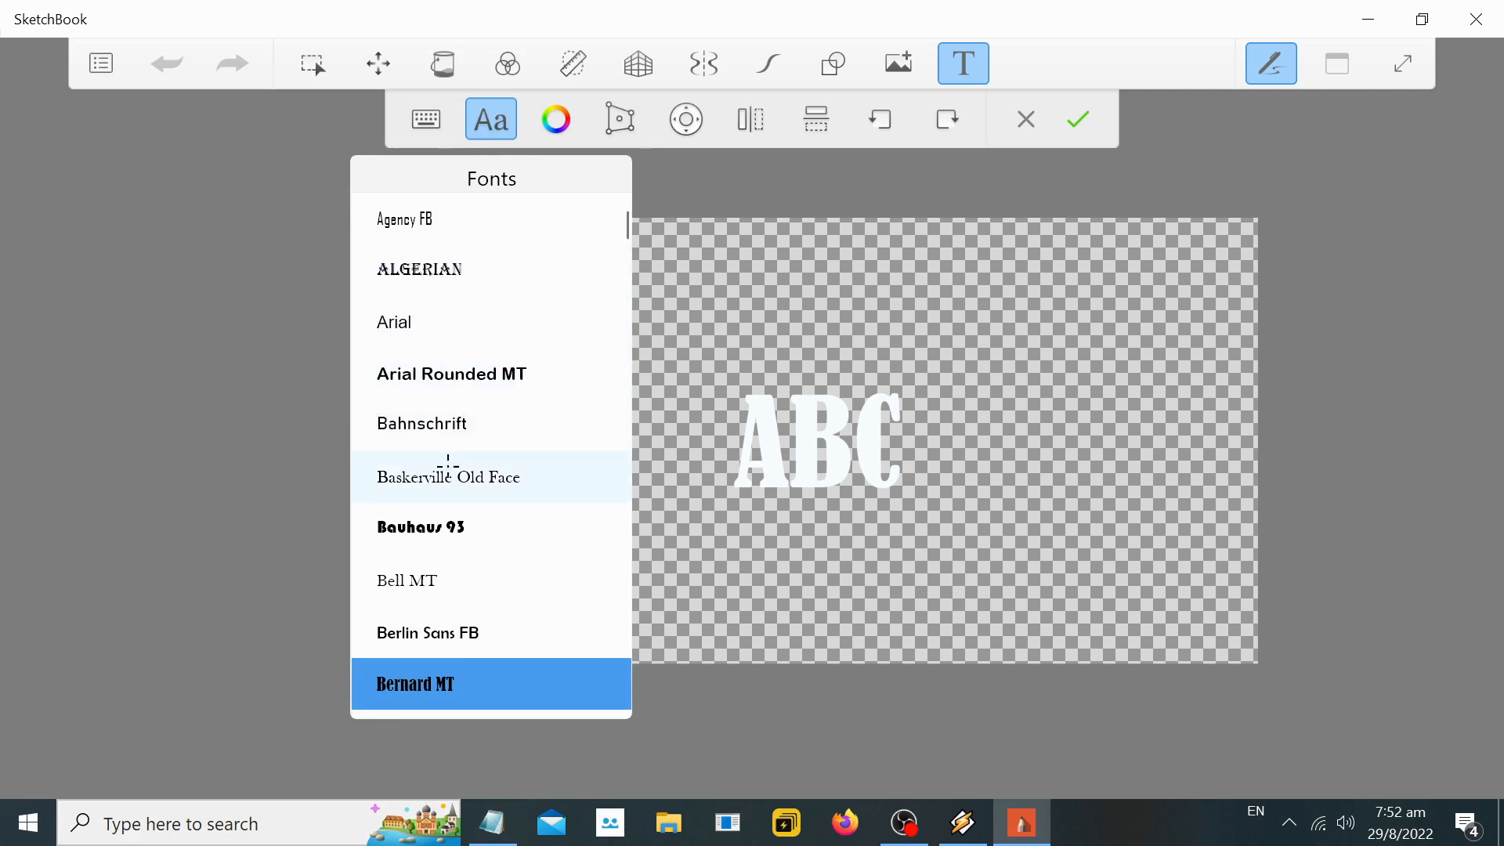
left_click(431, 529)
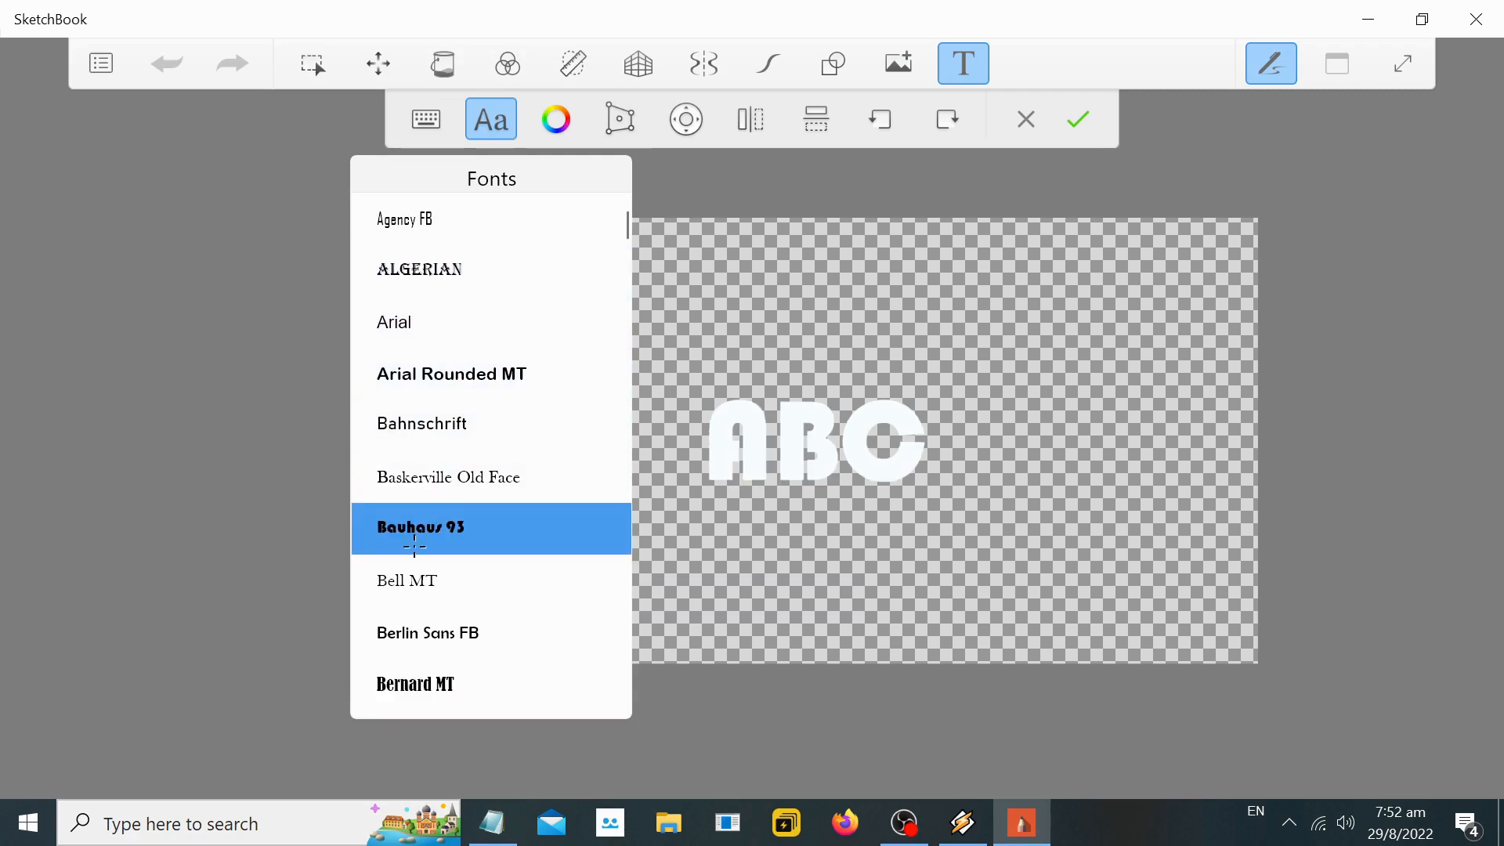
Step: Highlight the color instruction in the notes, try blue shades on the ABC text and set its color to near-white
left_click(491, 822)
left_click_drag(387, 527, 70, 526)
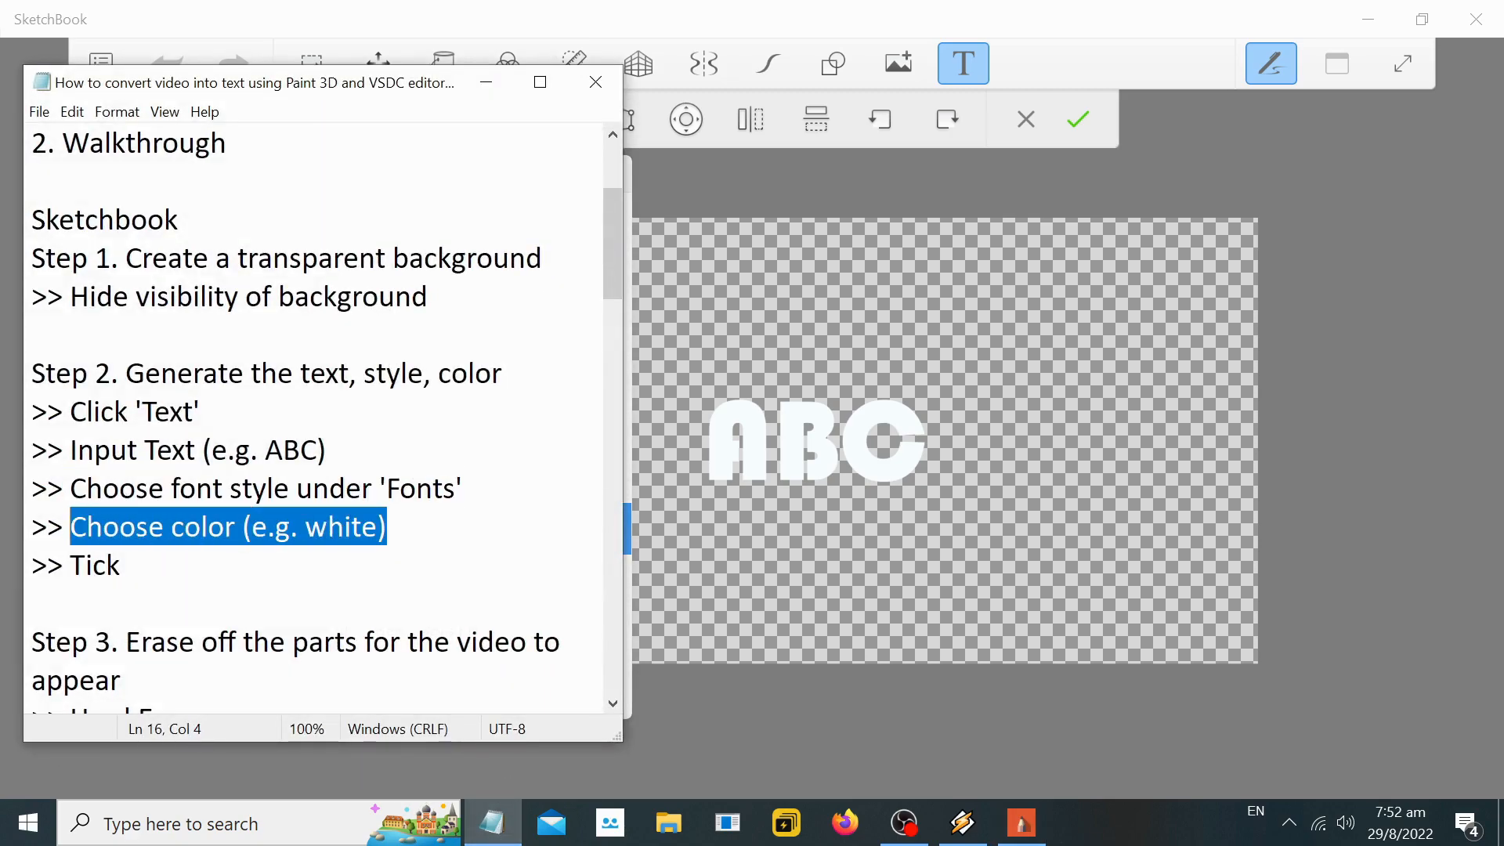
left_click(499, 81)
left_click(571, 122)
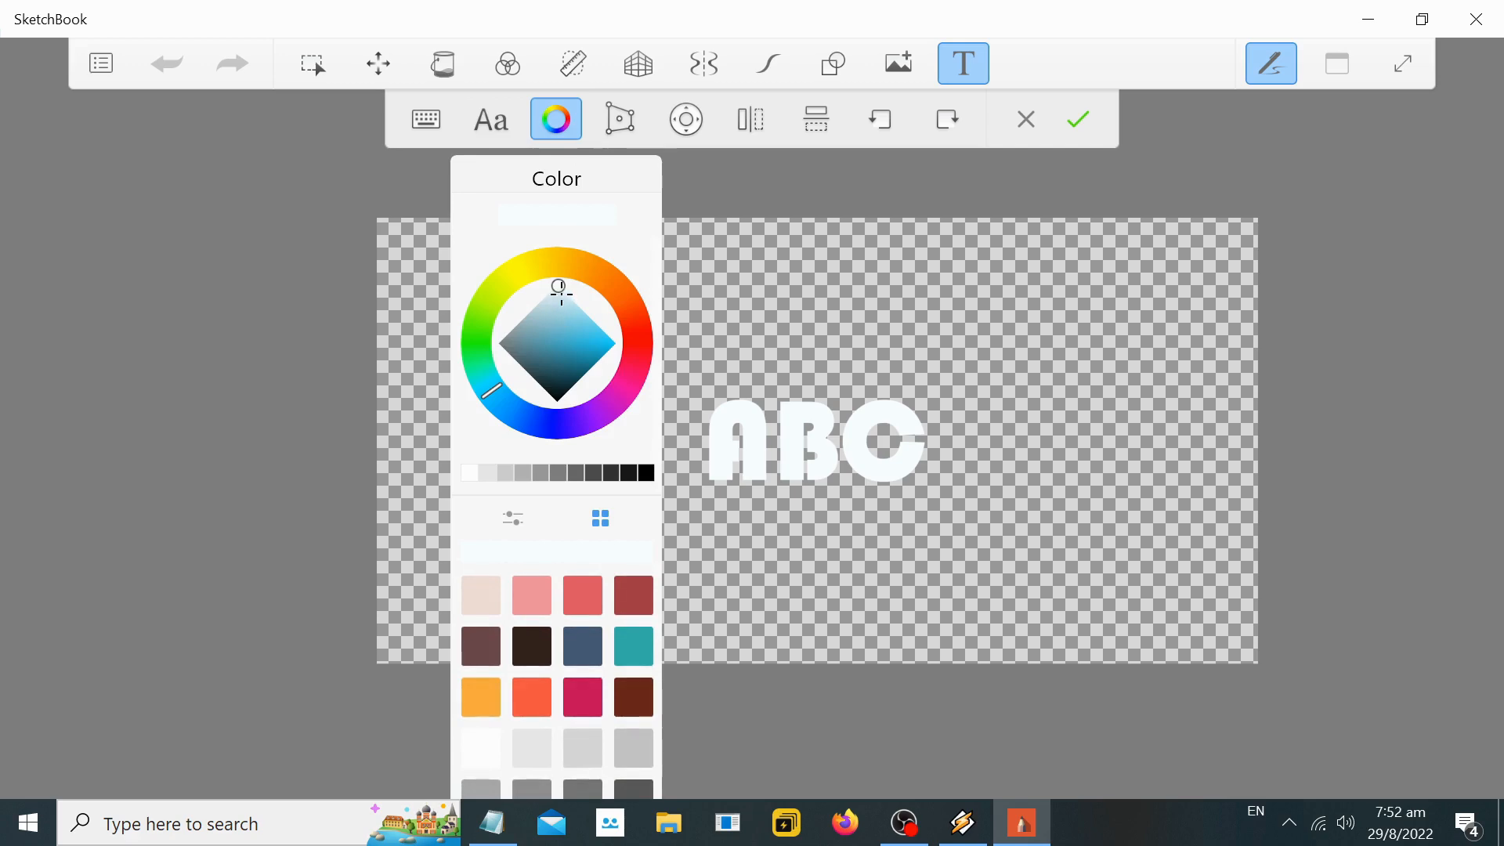
left_click(563, 300)
left_click_drag(563, 300, 566, 324)
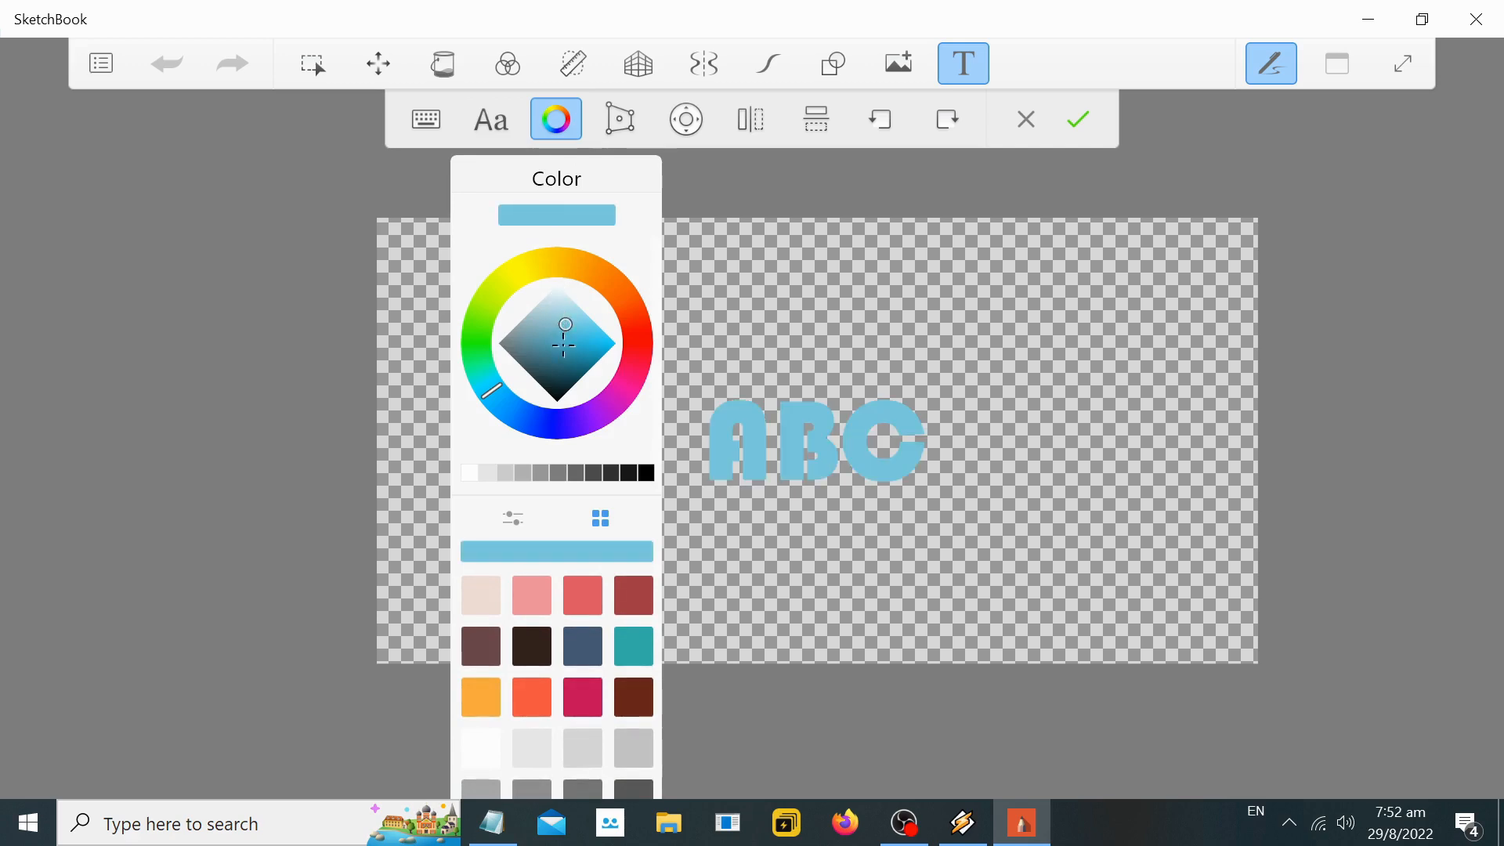
left_click(563, 344)
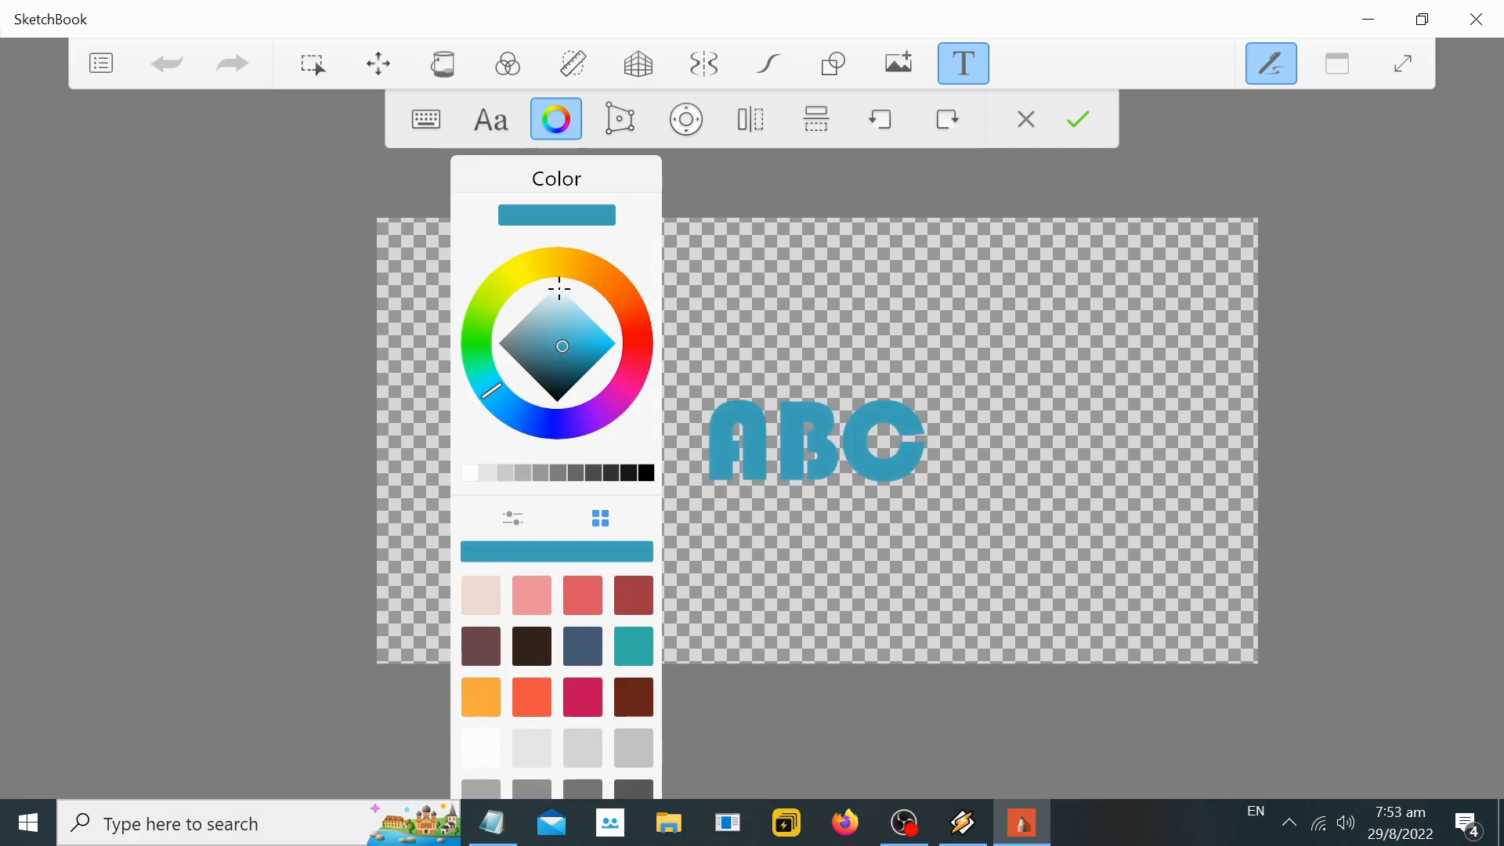
left_click(558, 286)
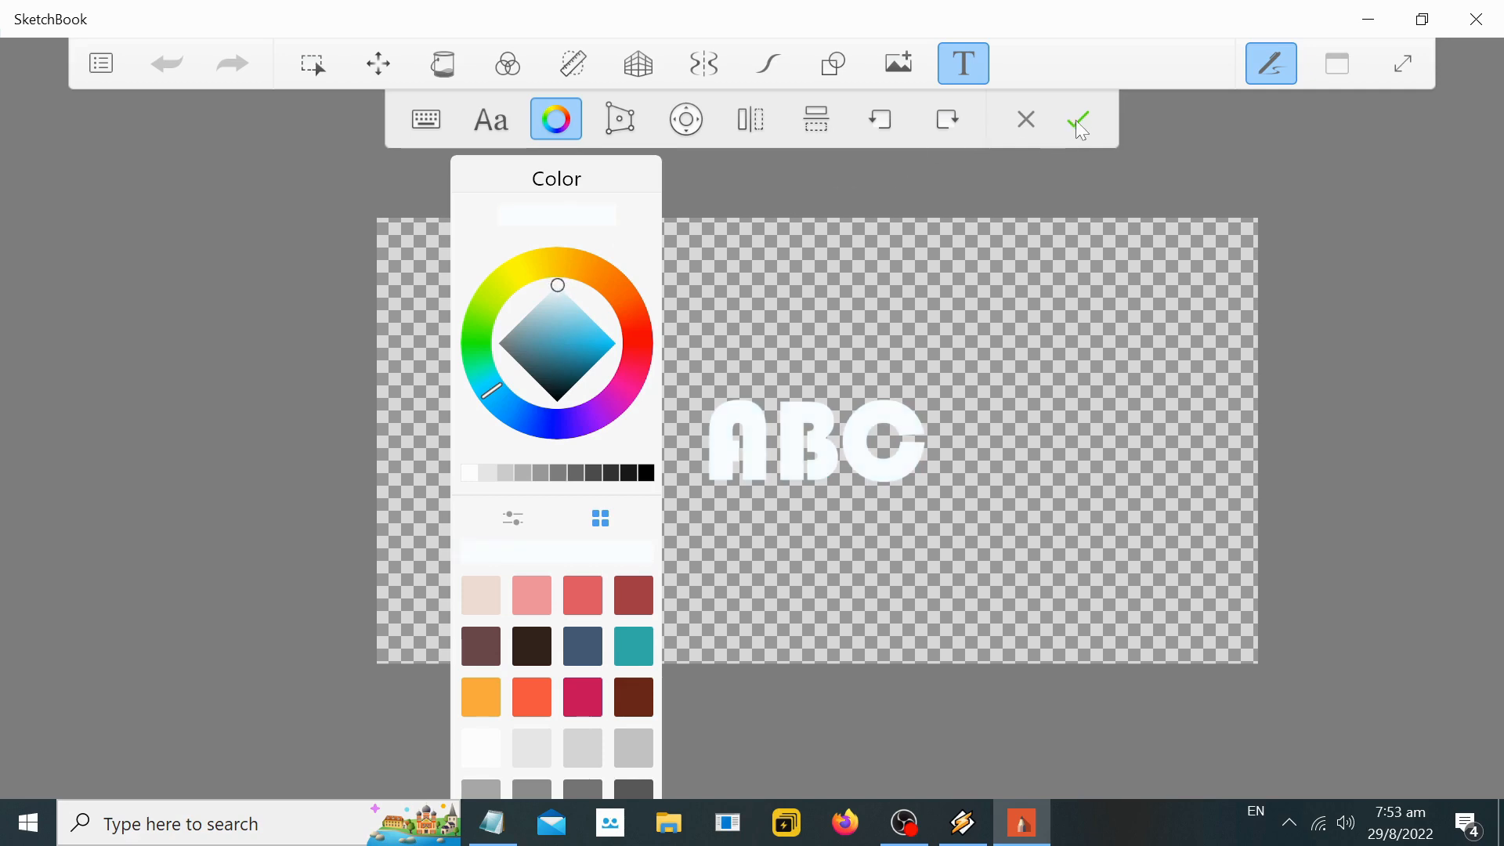
Step: Commit the ABC text to the canvas and highlight "Tick" in the Notepad notes
left_click(1078, 123)
left_click(495, 824)
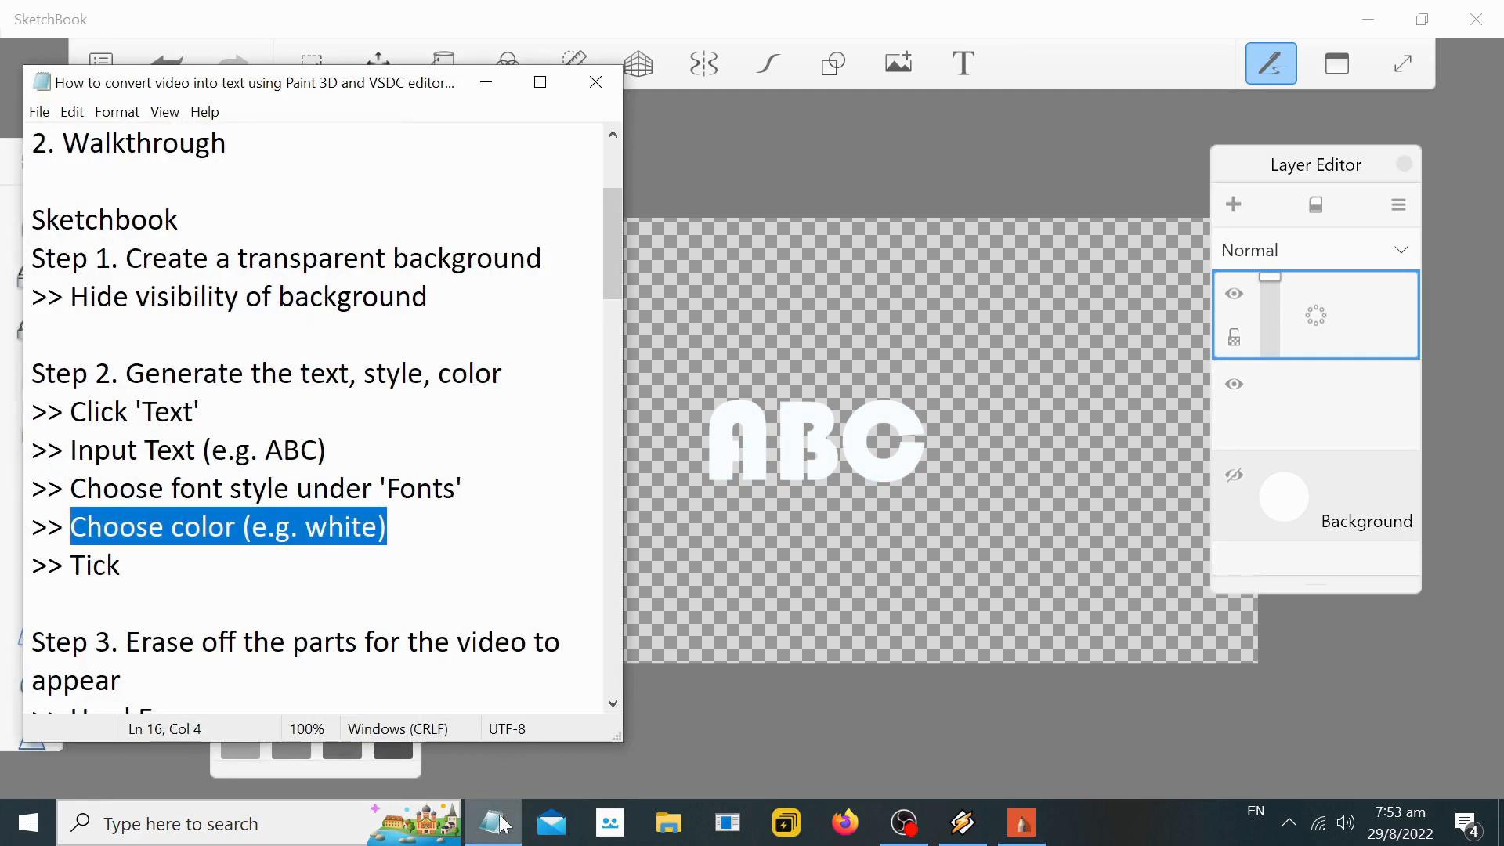
left_click_drag(121, 566, 70, 566)
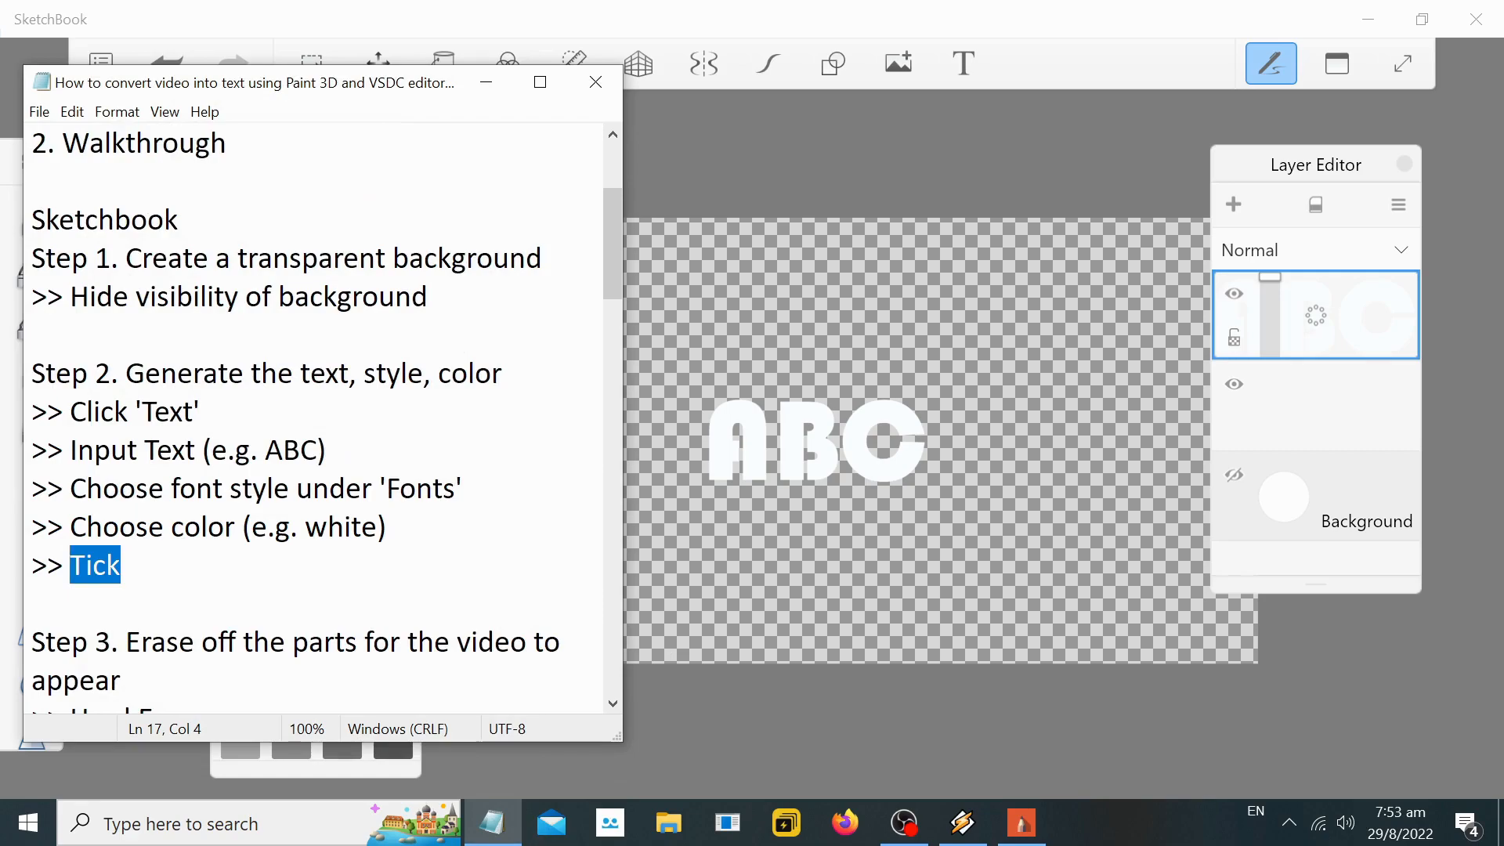
Step: Highlight "Hard Eraser" under Step 3 of the notes and rearrange the windows to show the Hard Eraser in the Brush Library
scroll(314, 415, "down", 3)
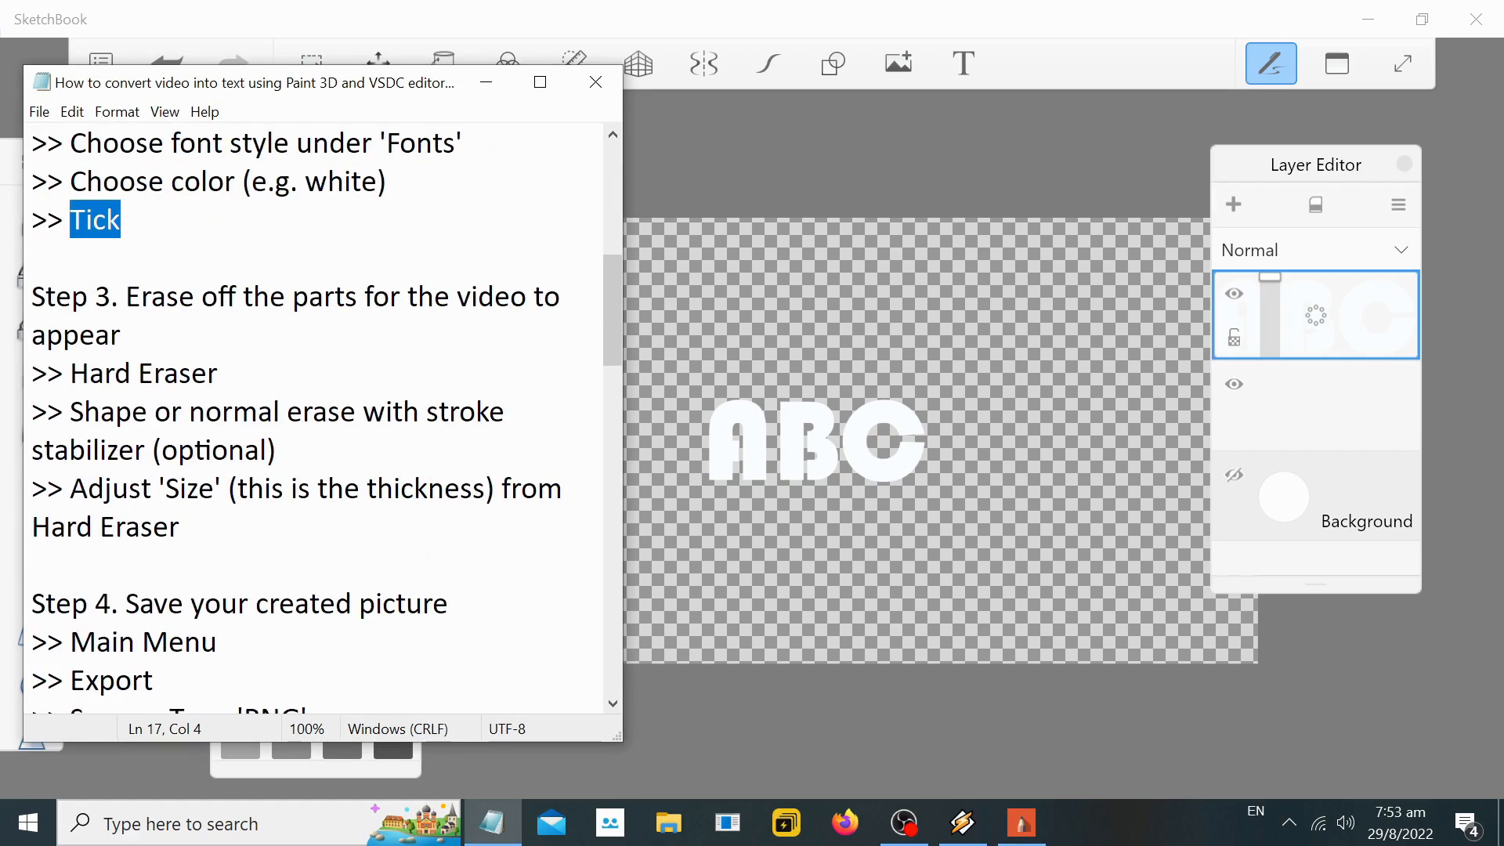
mouse_move(126, 297)
left_mouse_down()
mouse_move(568, 297)
mouse_move(121, 335)
mouse_move(69, 374)
mouse_move(219, 373)
left_mouse_up()
left_click_drag(405, 96, 1140, 106)
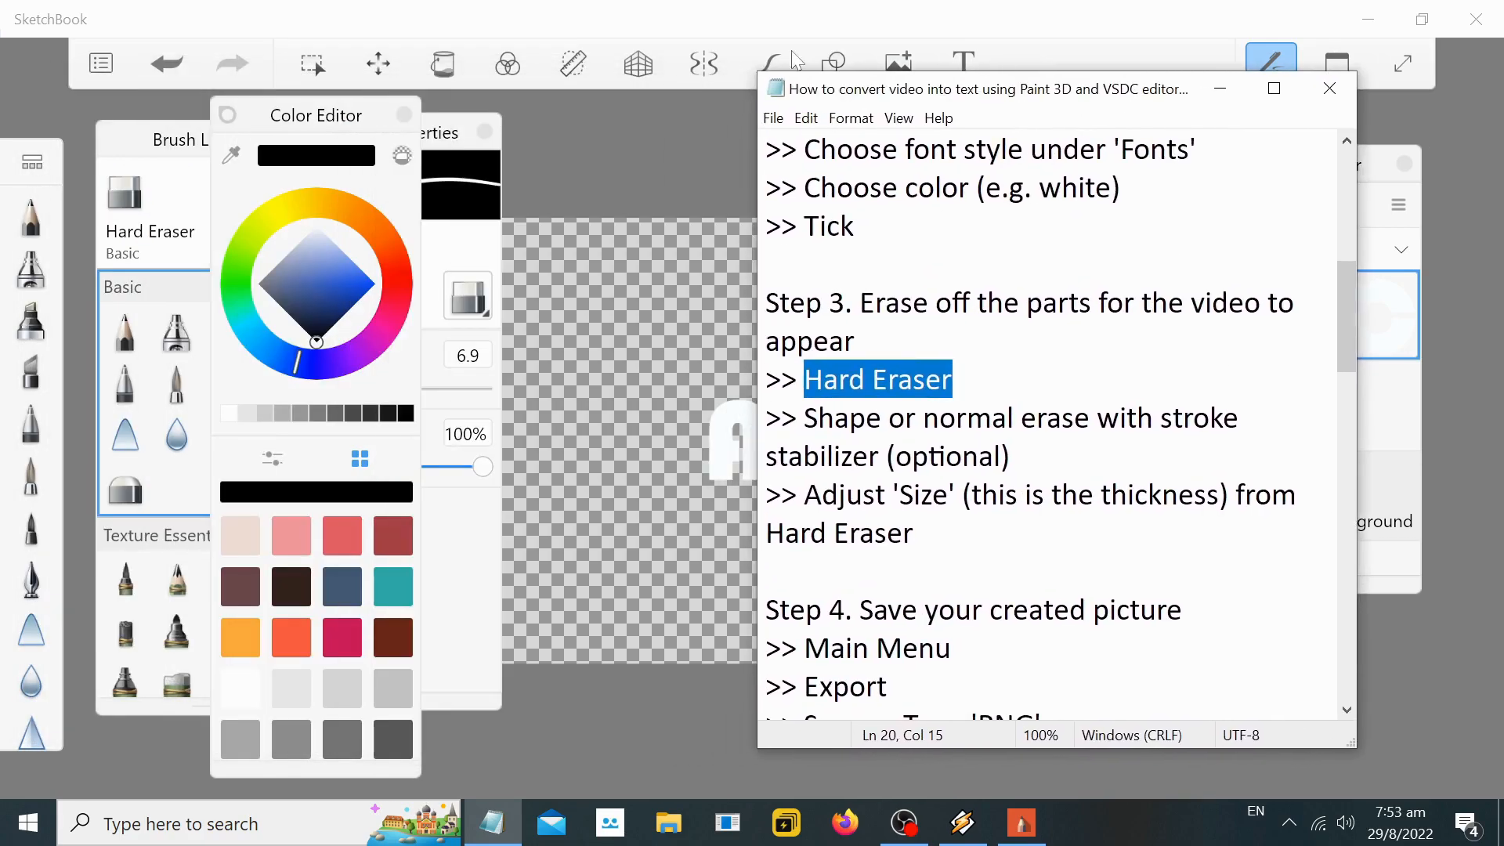
mouse_move(290, 133)
left_mouse_down()
mouse_move(658, 145)
mouse_move(608, 148)
left_mouse_up()
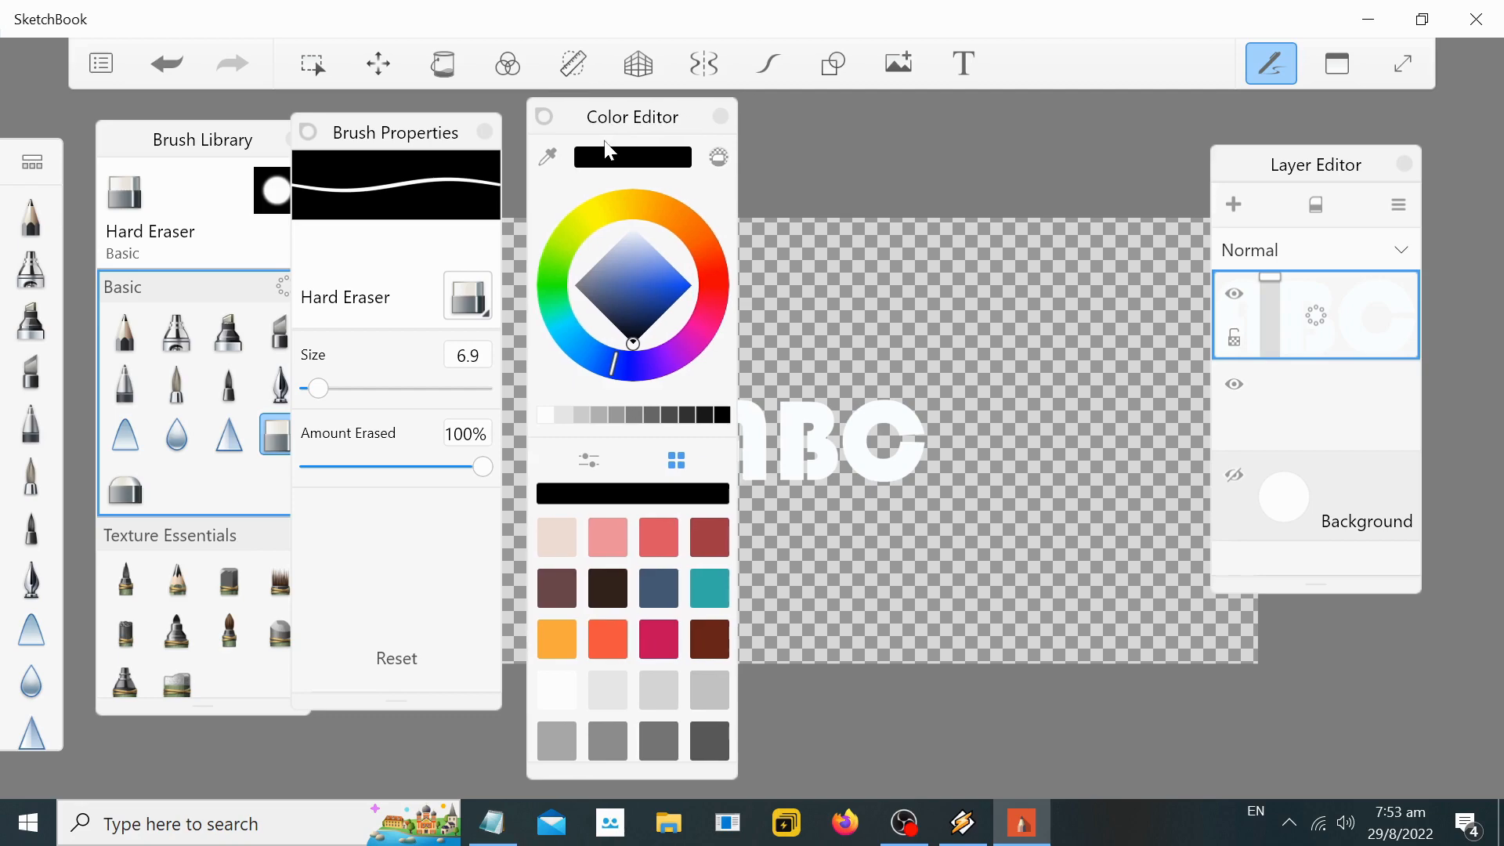
left_click(221, 147)
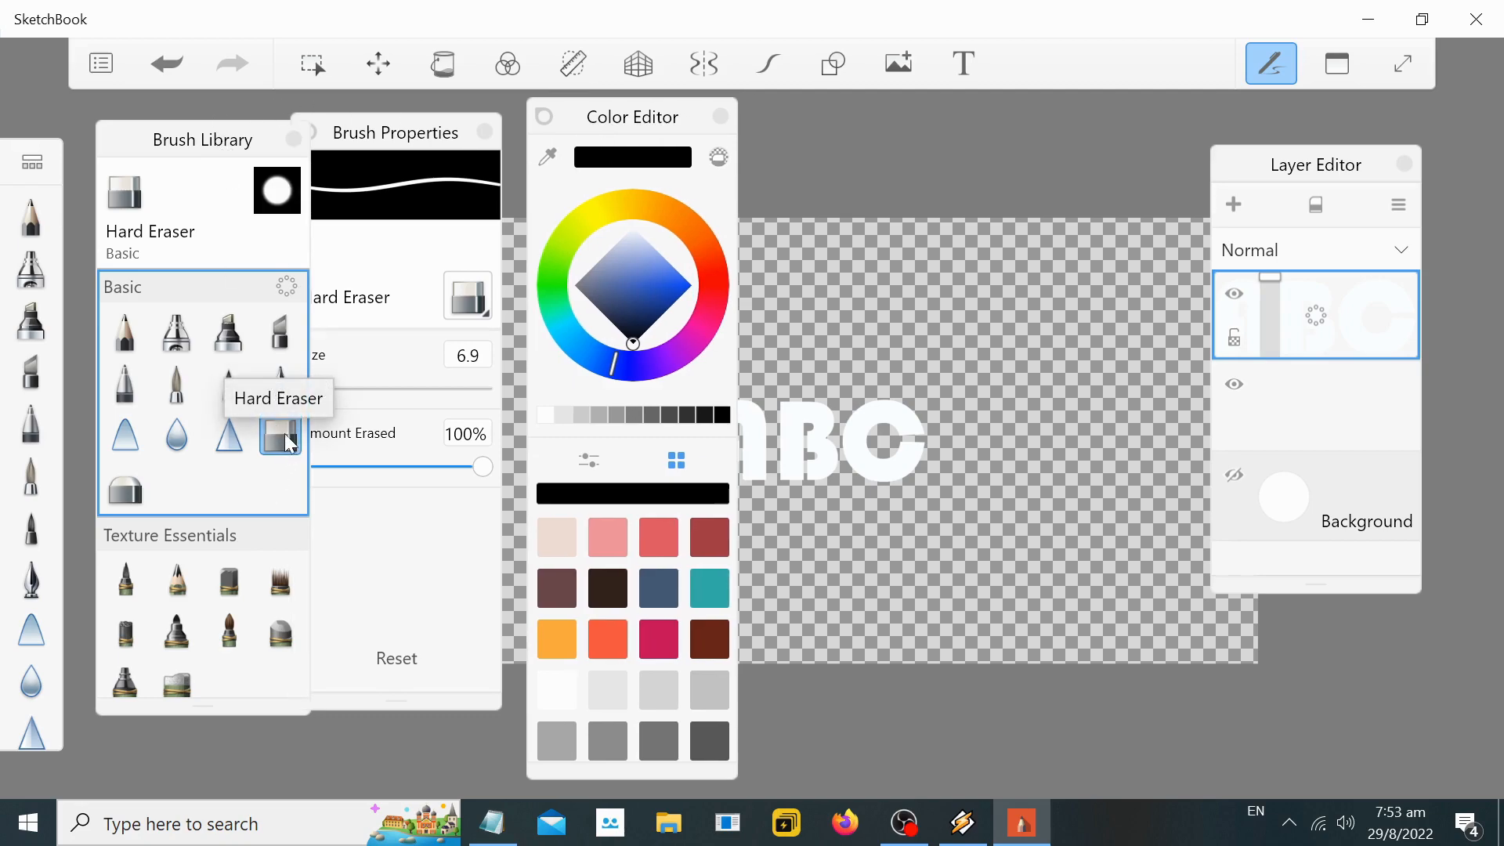
left_click_drag(632, 135, 379, 128)
Step: Highlight the word "Shape" in the notes' Step 3 and return to the SketchBook canvas
left_click(491, 822)
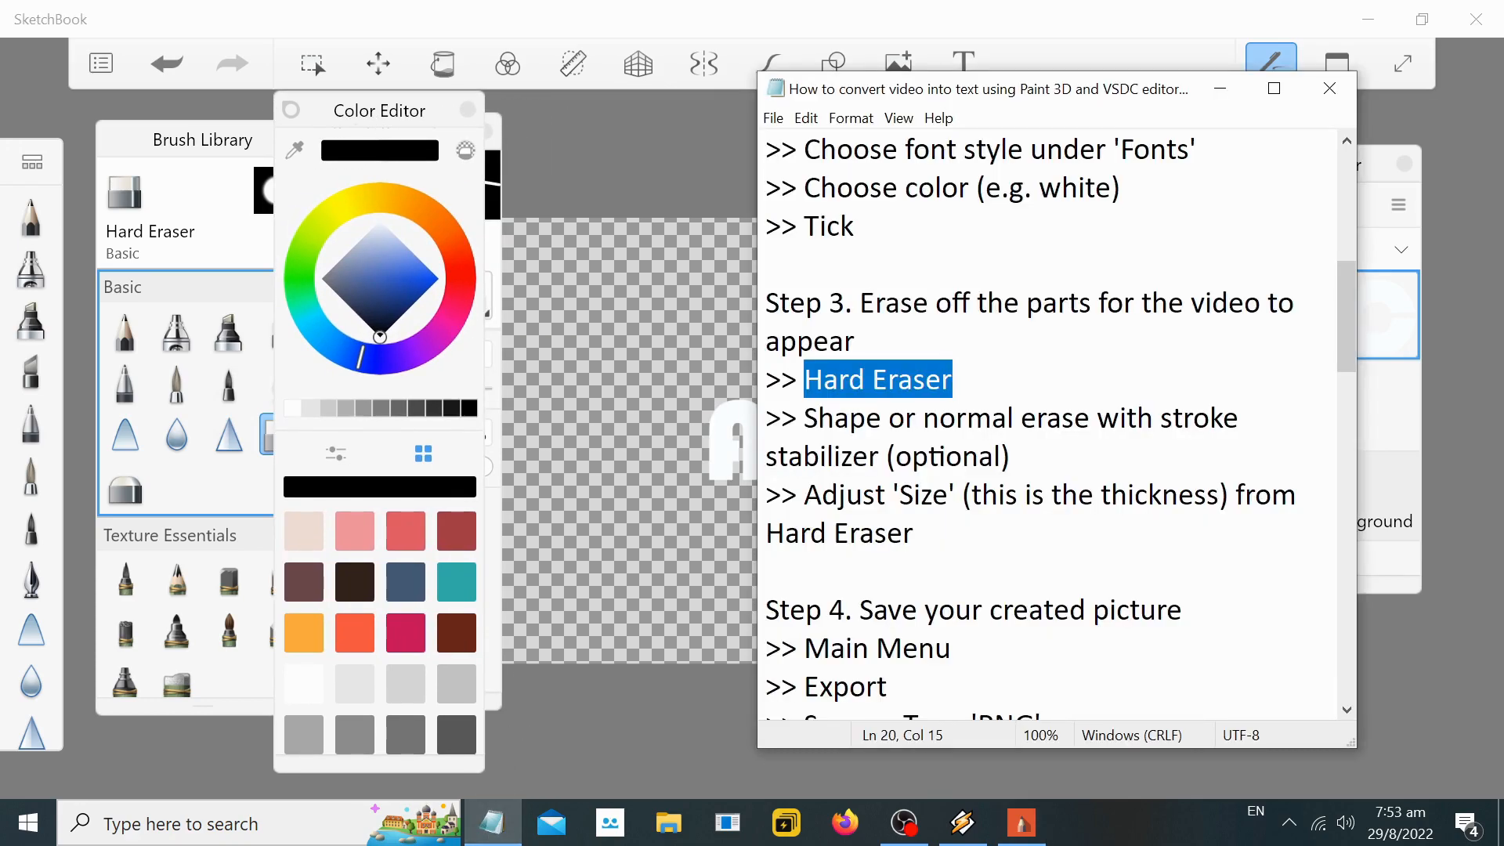
mouse_move(805, 418)
left_mouse_down()
mouse_move(1090, 419)
mouse_move(881, 418)
left_mouse_up()
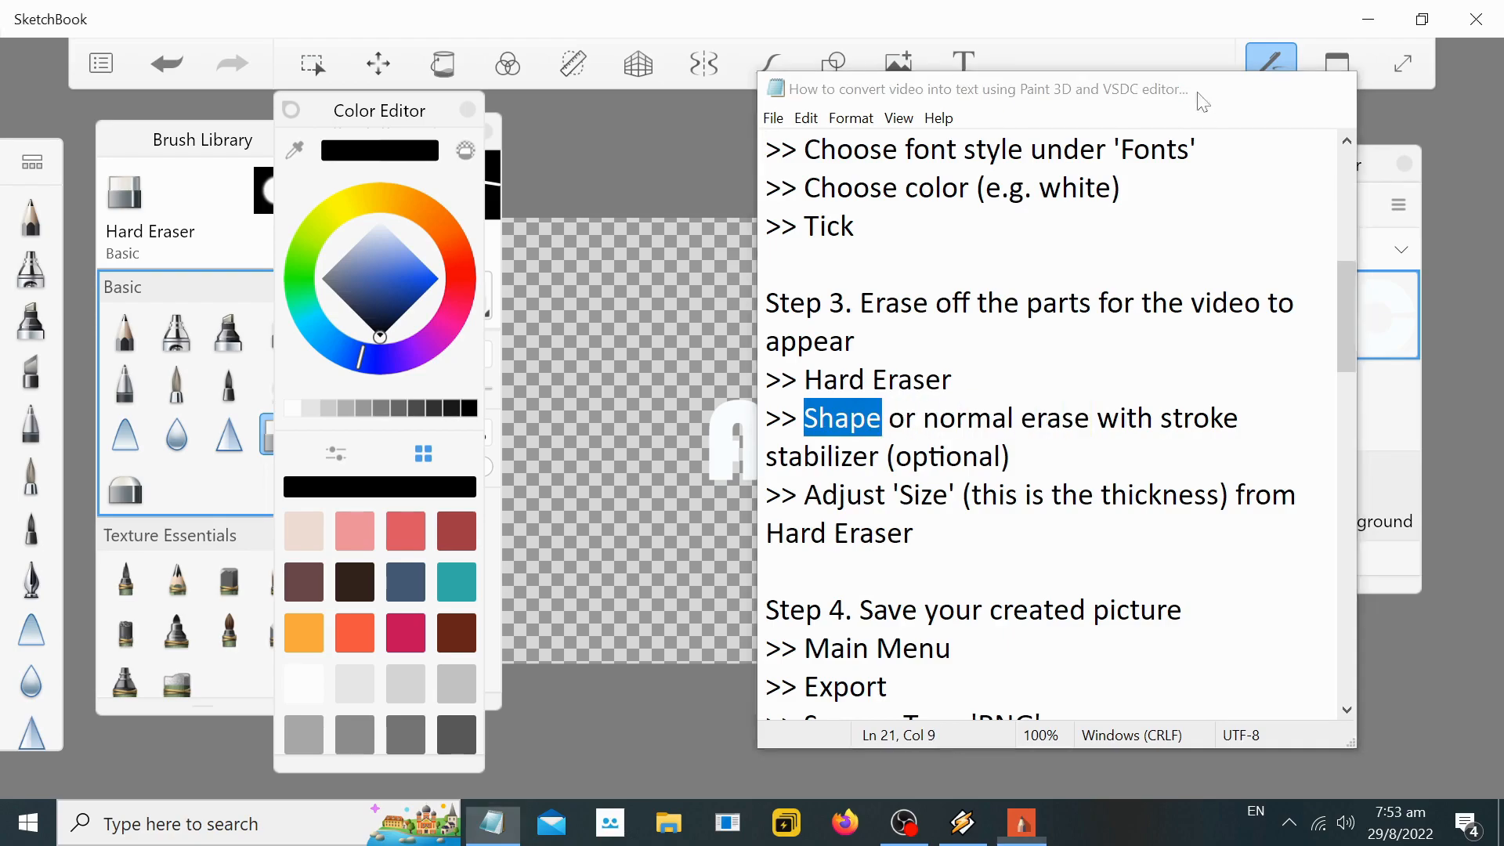
left_click(1219, 88)
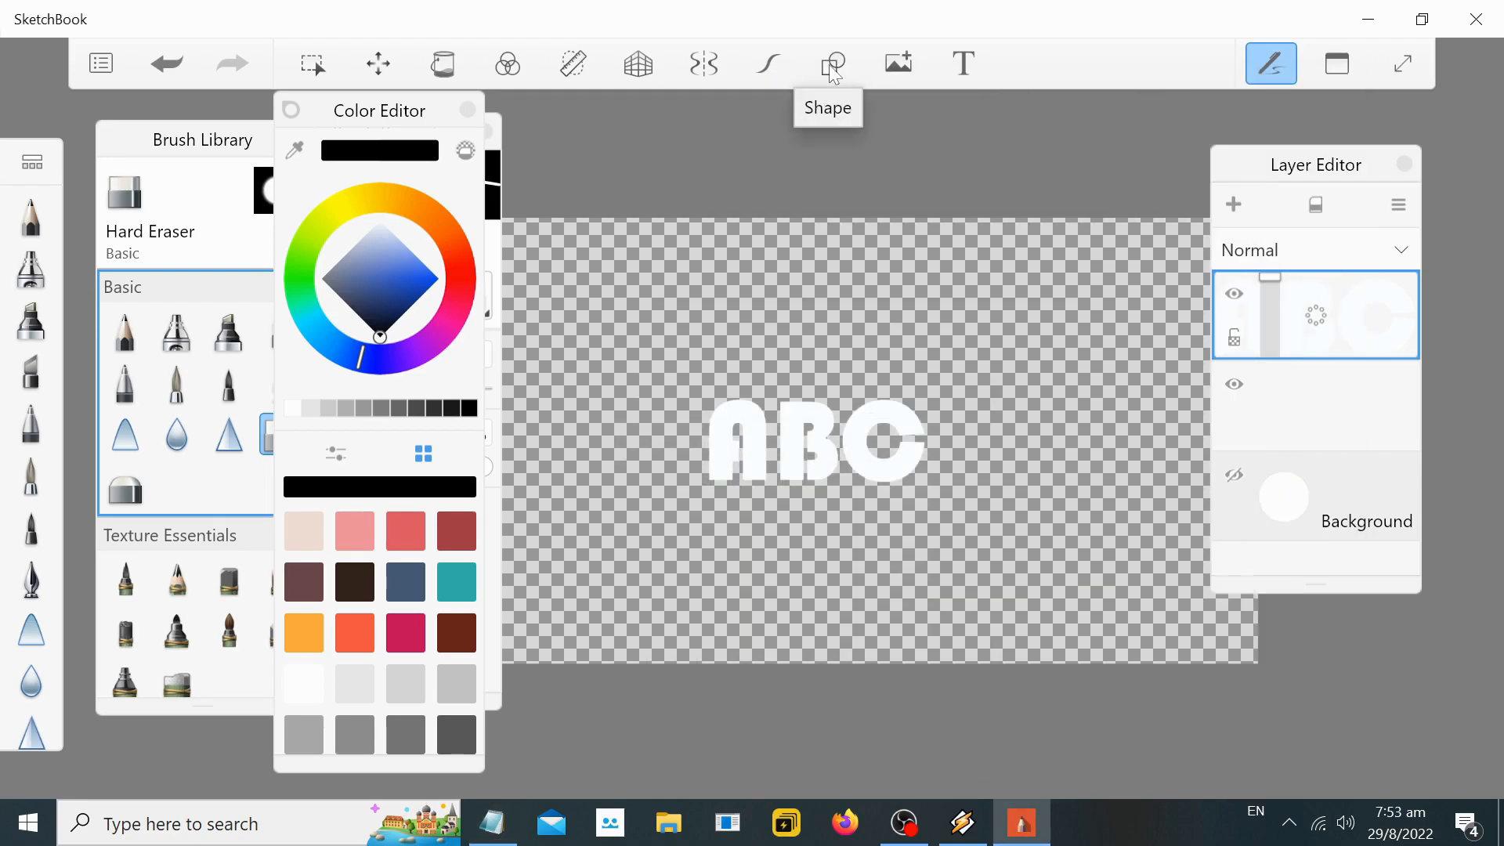
Step: Erase a straight vertical line down the A's left leg using the Line shape with the Hard Eraser
left_click(832, 69)
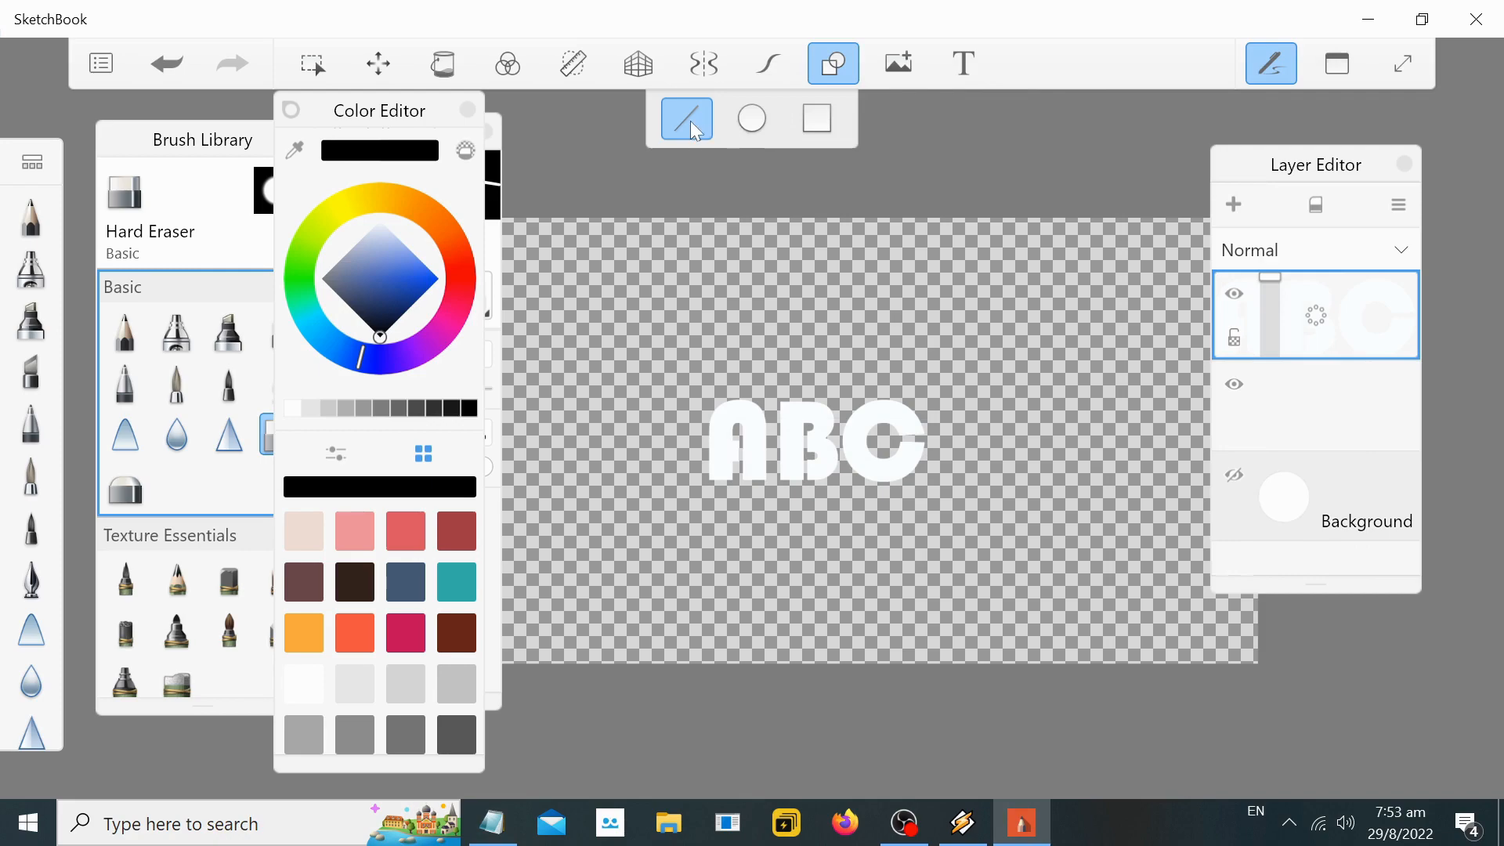
scroll(772, 401, "up", 5)
scroll(773, 401, "up", 4)
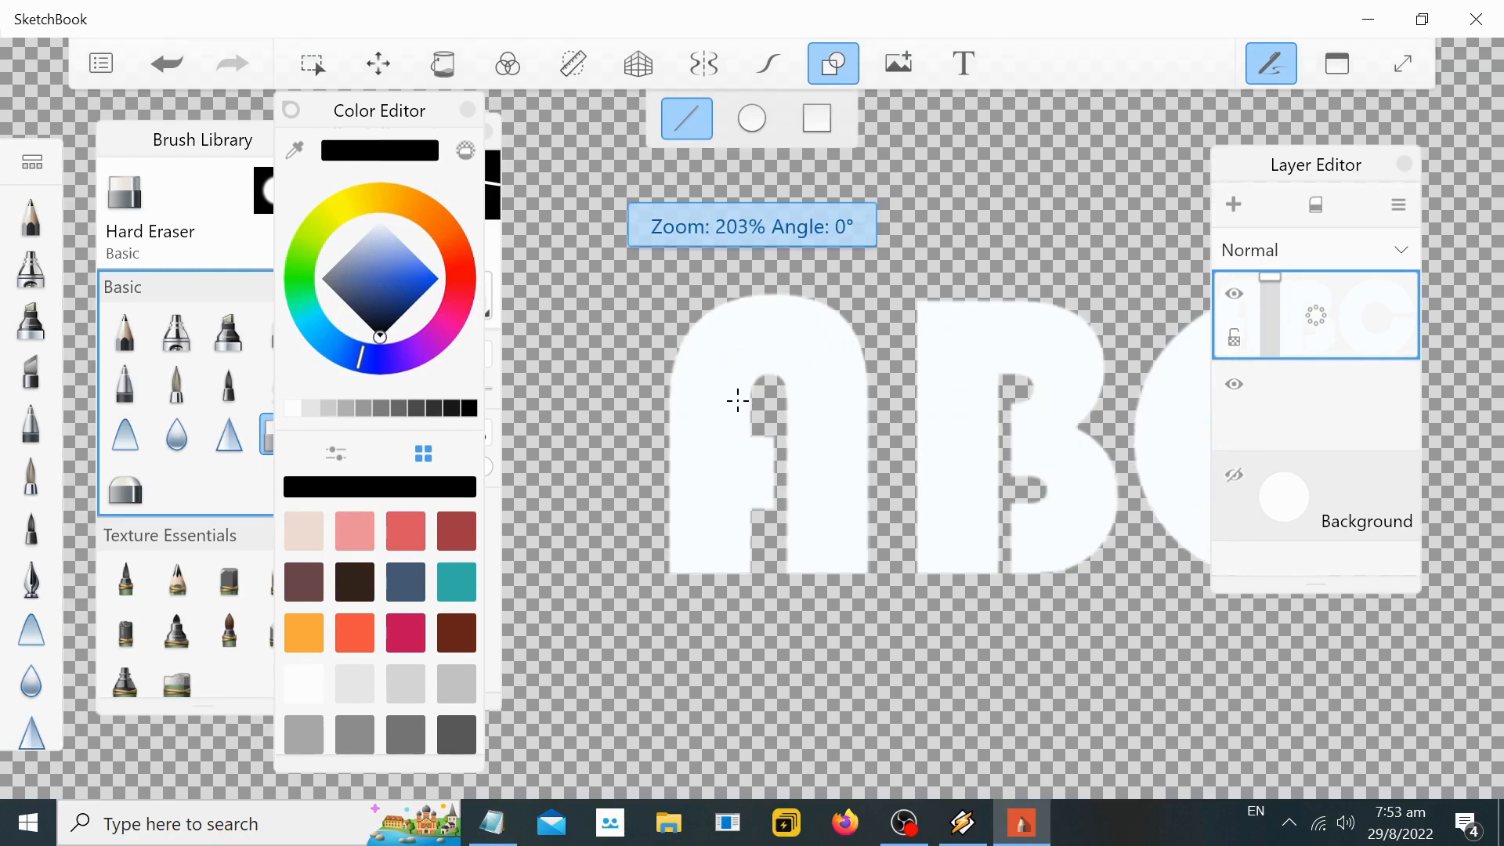
left_click_drag(711, 381, 715, 472)
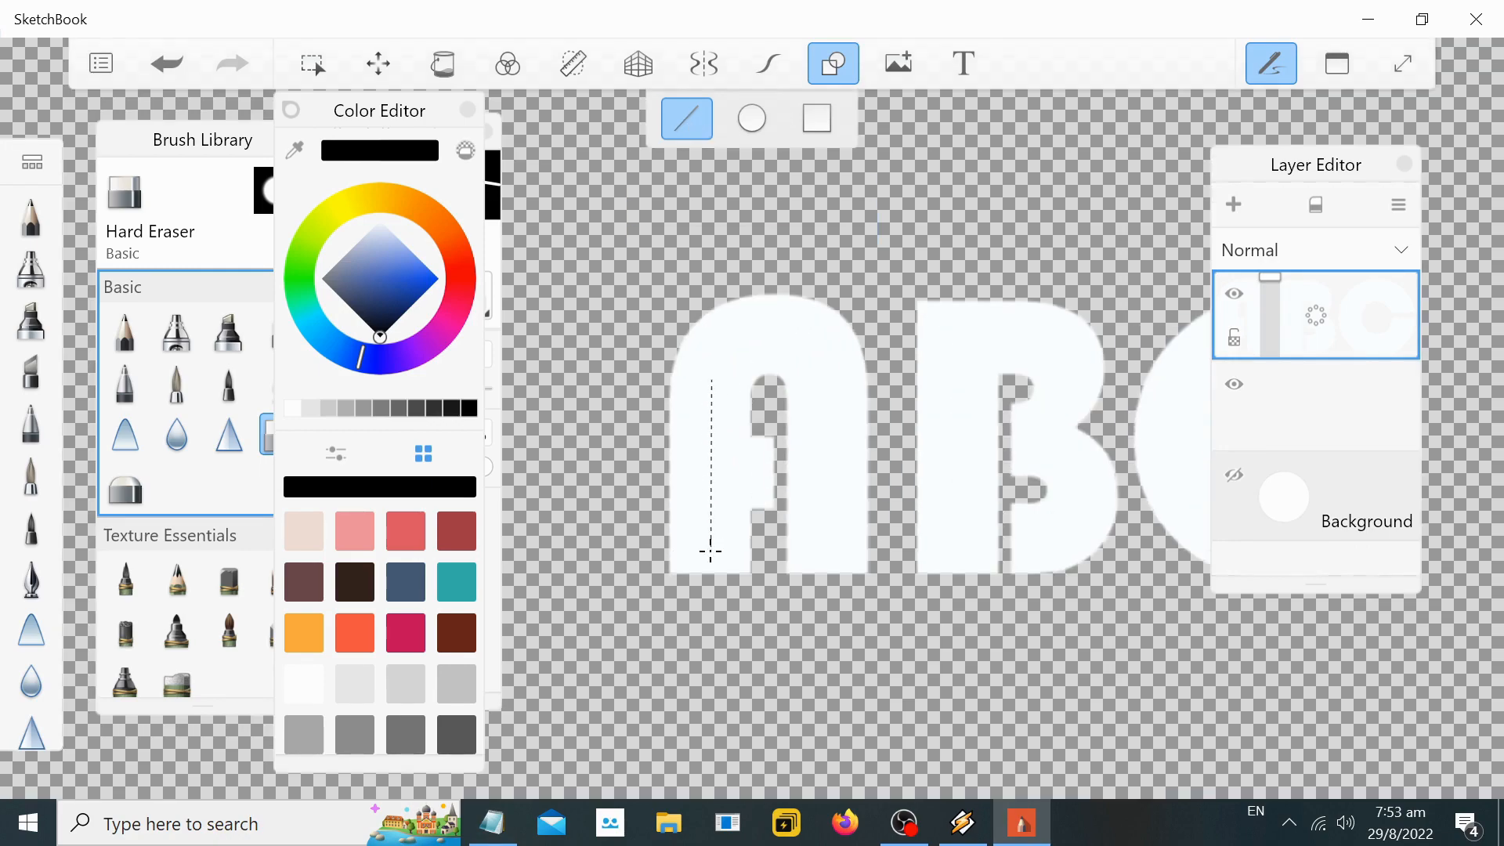
left_click_drag(711, 551, 711, 551)
Step: Uncover the Brush Properties by moving the Color Editor aside and highlight "Adjust 'Size'" in the notes
left_click_drag(396, 123, 201, 119)
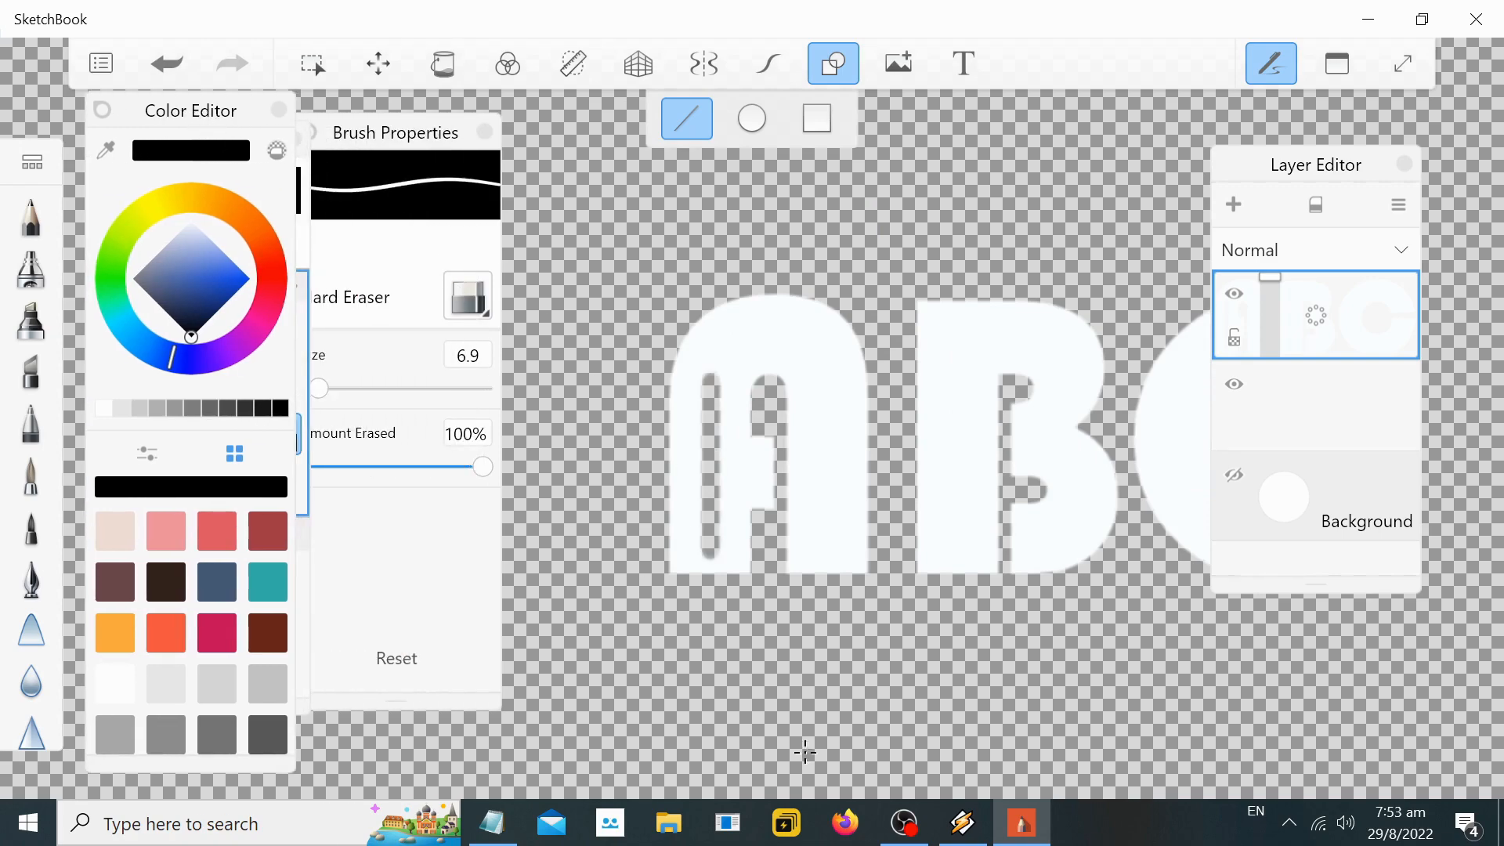
left_click(492, 822)
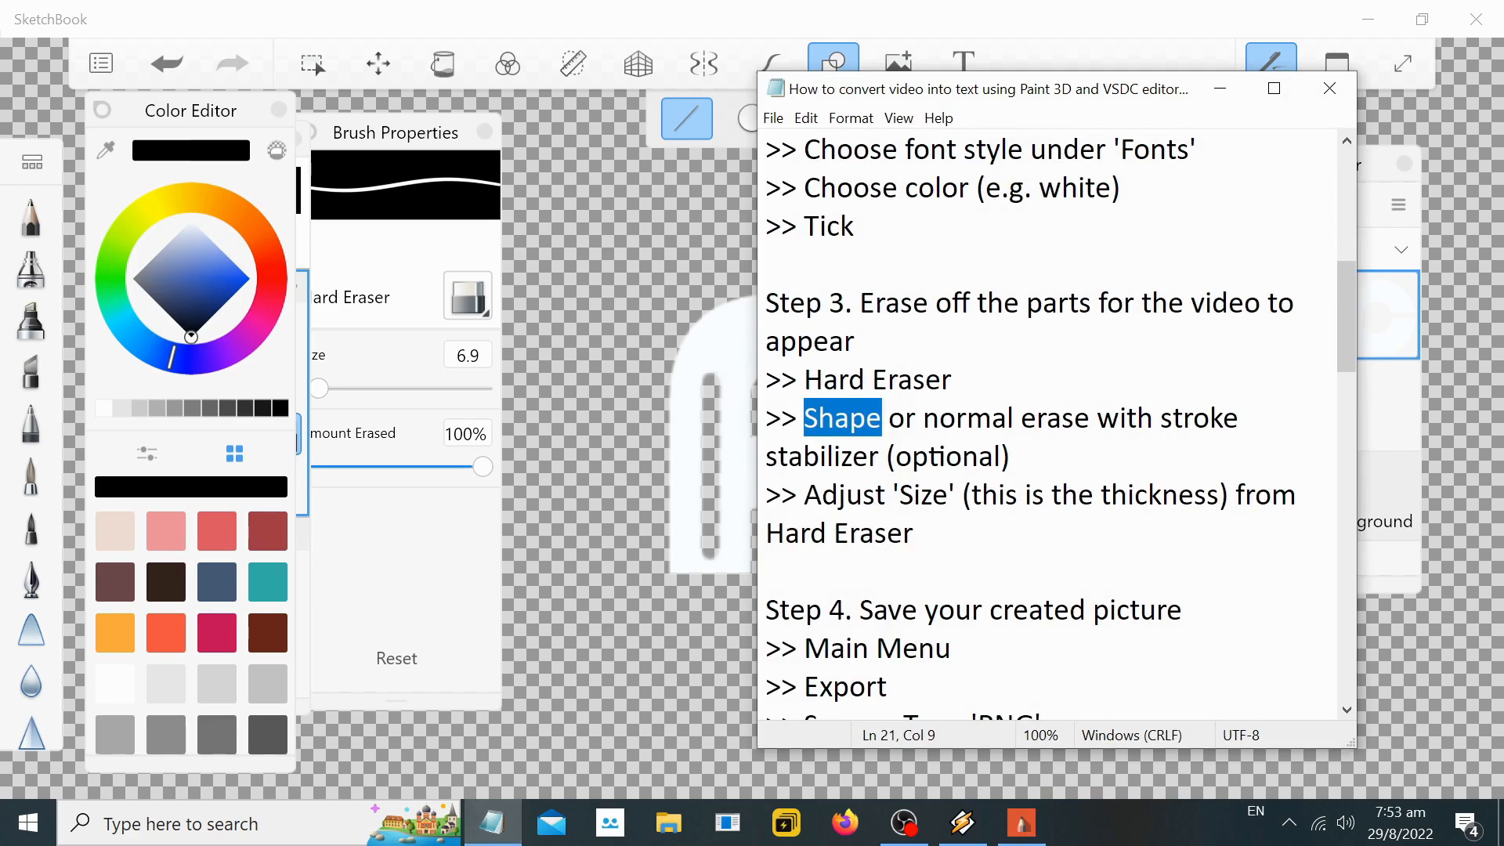
left_click_drag(803, 494, 955, 494)
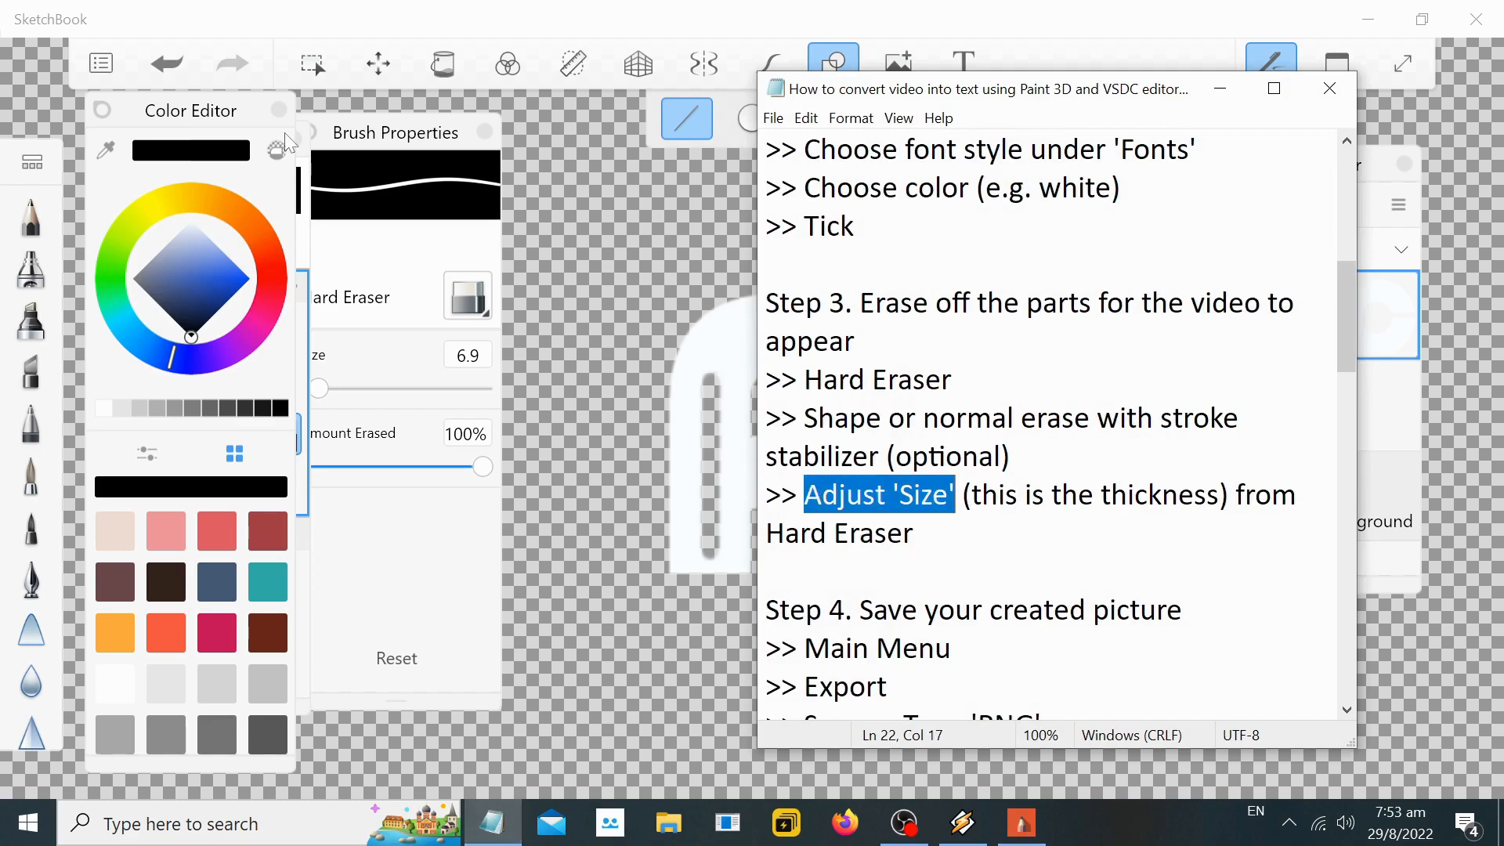
Step: Try a Hard Eraser size of 20.3 with a straight line down the A's right leg, and undo the stroke
left_click(368, 143)
left_click_drag(320, 387, 348, 394)
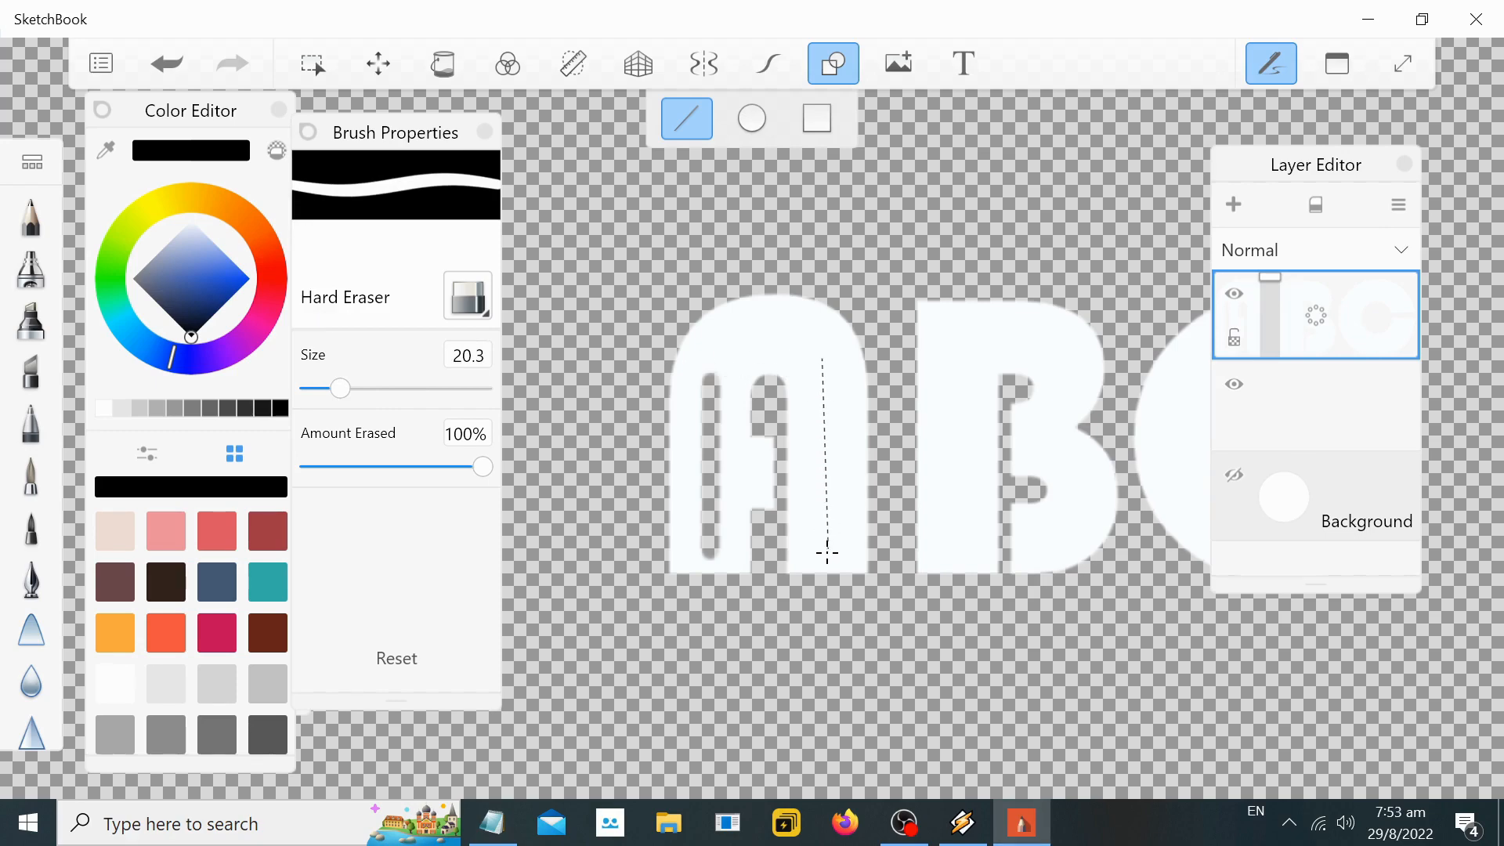
left_click_drag(828, 552, 826, 552)
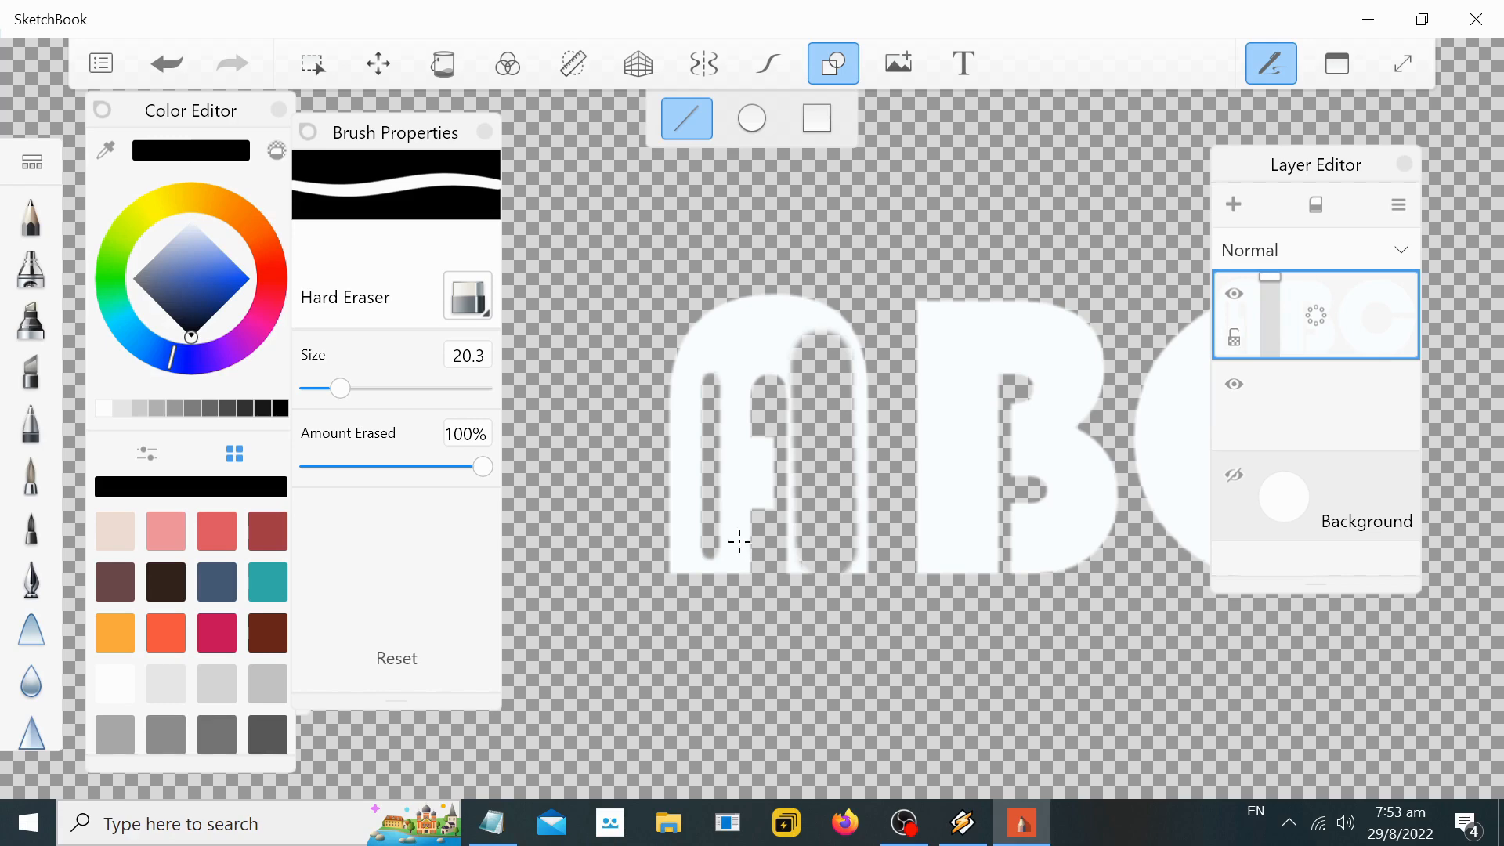
key("ctrl+z")
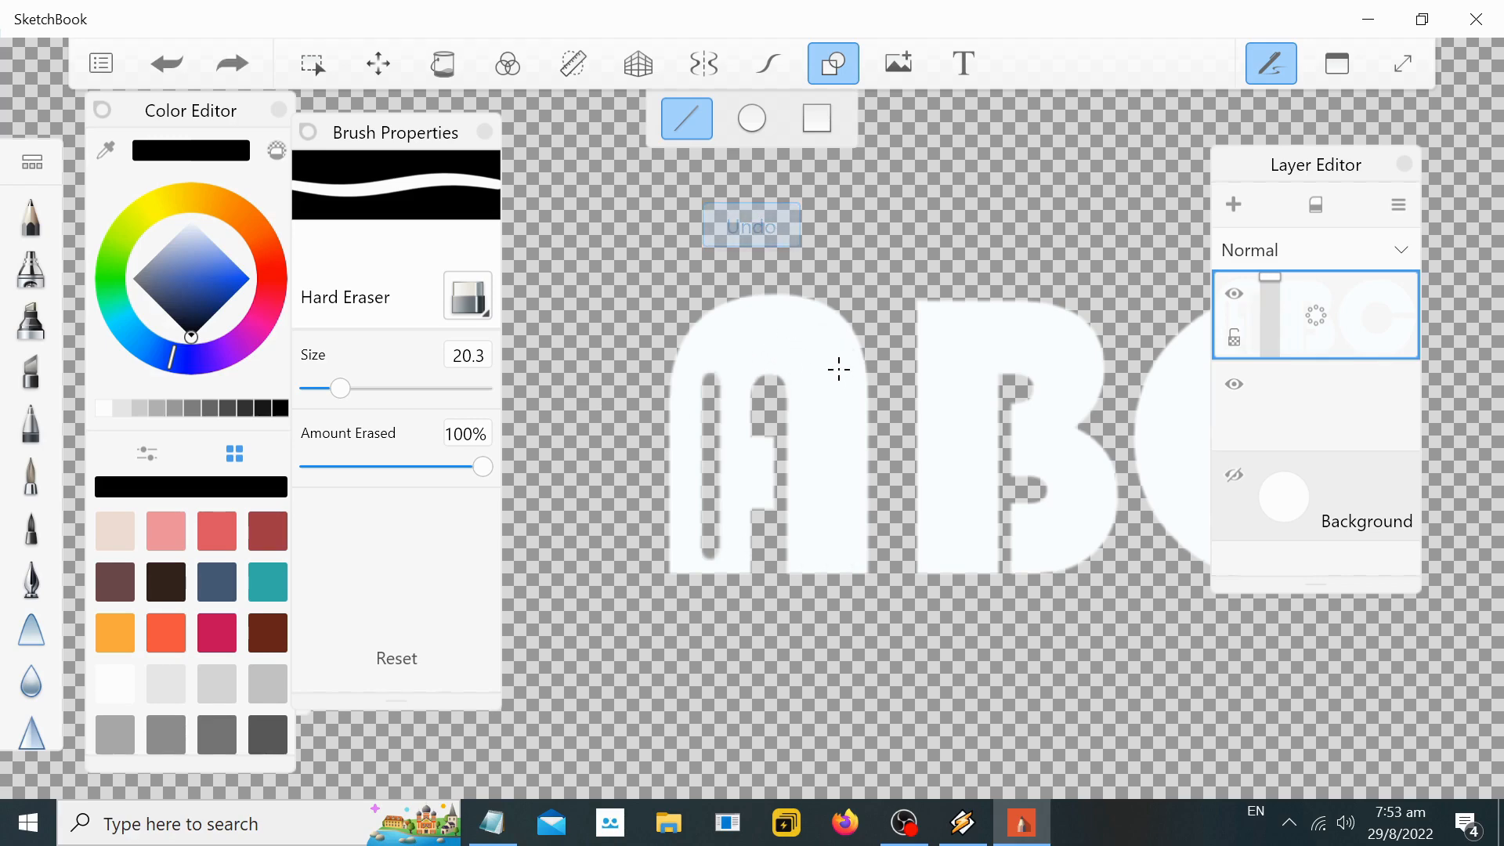
Step: Set the Hard Eraser size to 16.2 and erase a straight vertical line down the A's right leg
left_click_drag(343, 393, 339, 398)
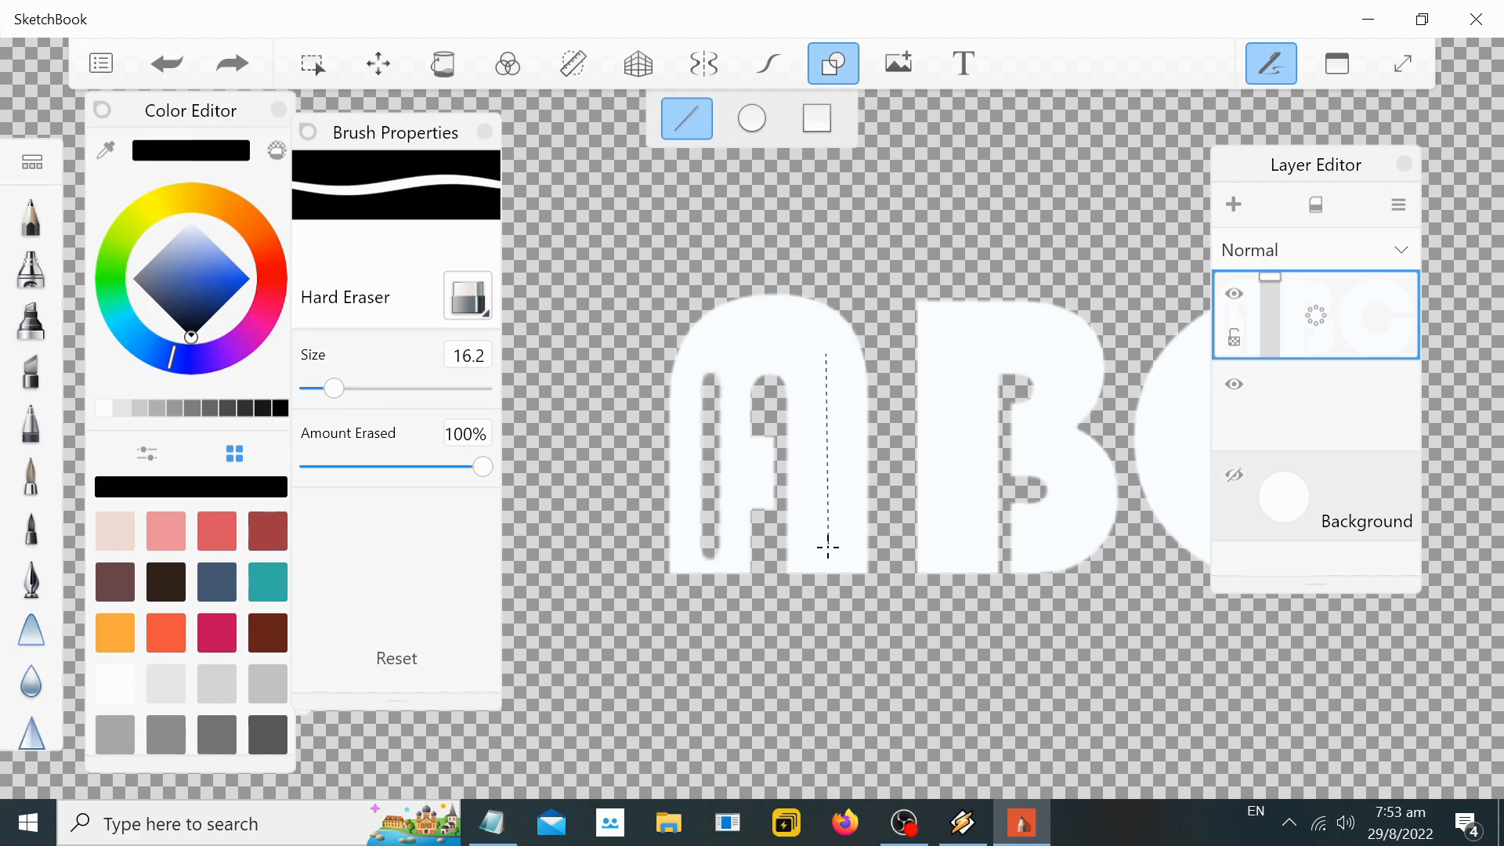
left_click_drag(827, 547, 829, 544)
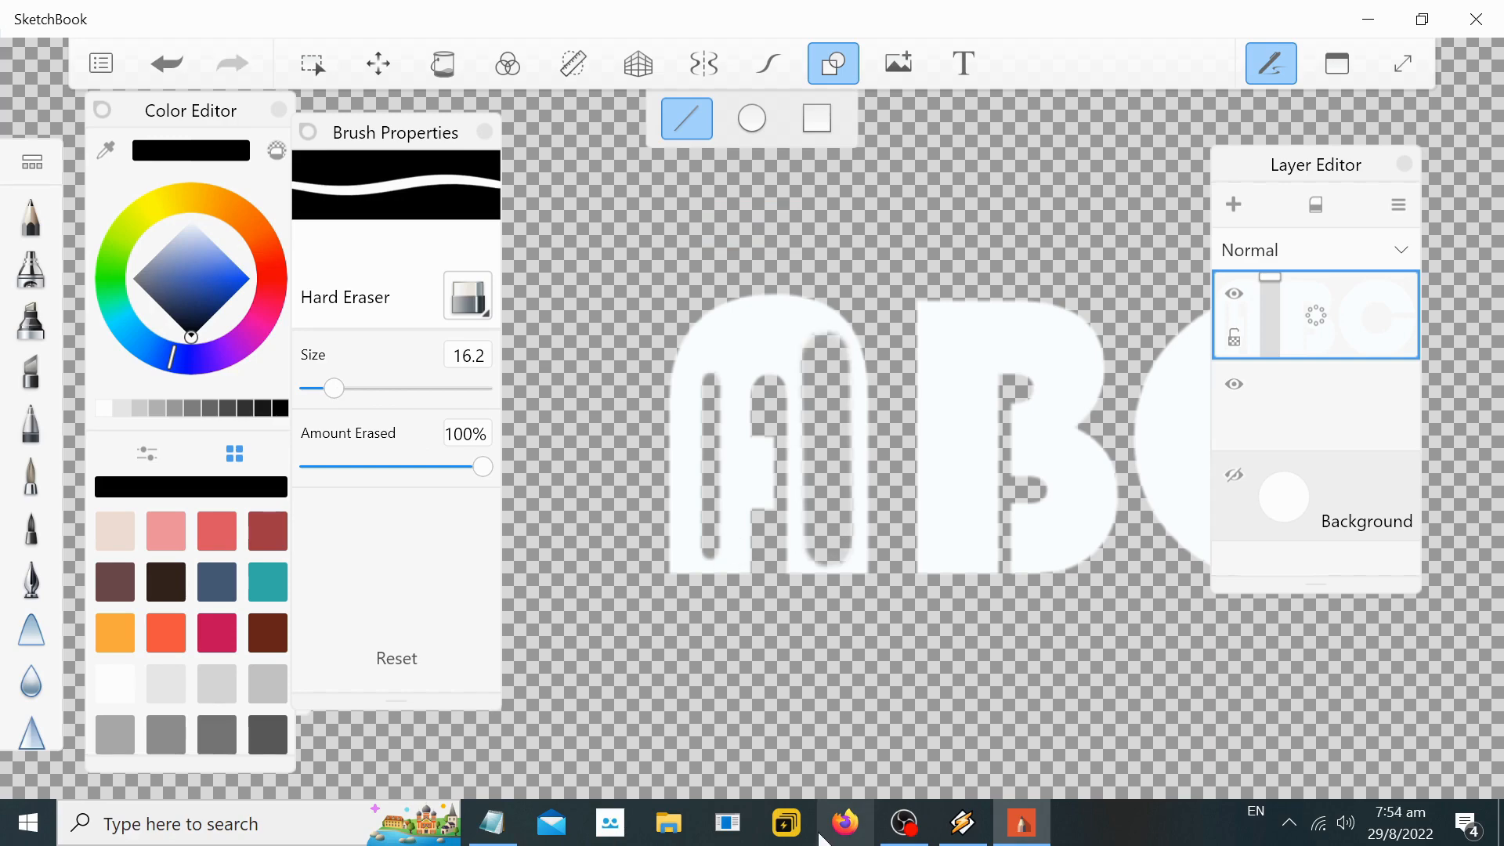
Step: Write "Ctrl + Z to undo" below the Step 3 instructions in the notes and remove that text again
left_click(492, 823)
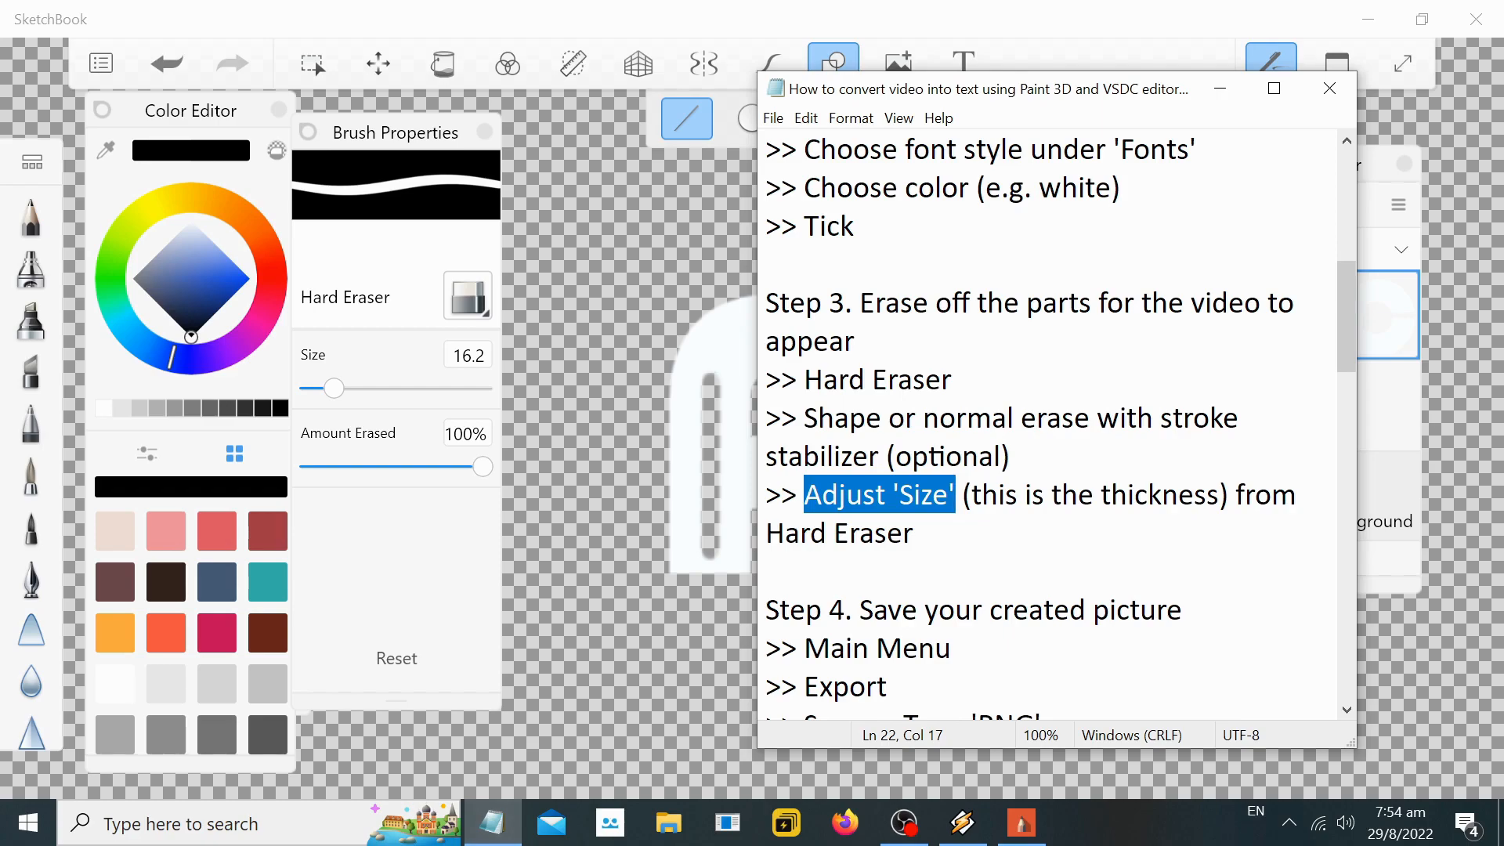
left_click(914, 533)
key("Return")
key("Return")
type("Ctrl")
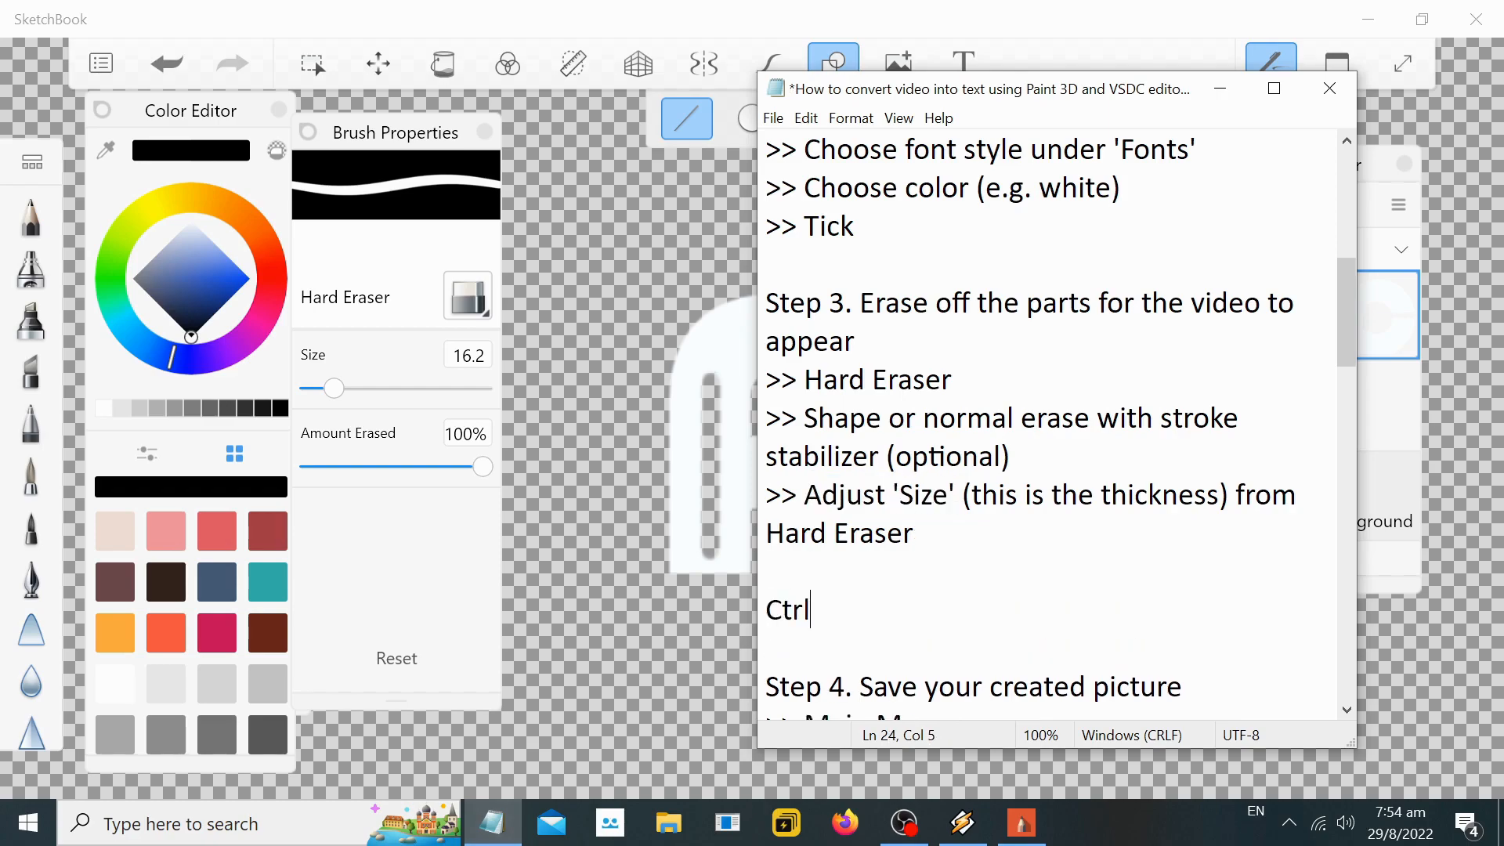
key("BackSpace")
type("+ Z to undo")
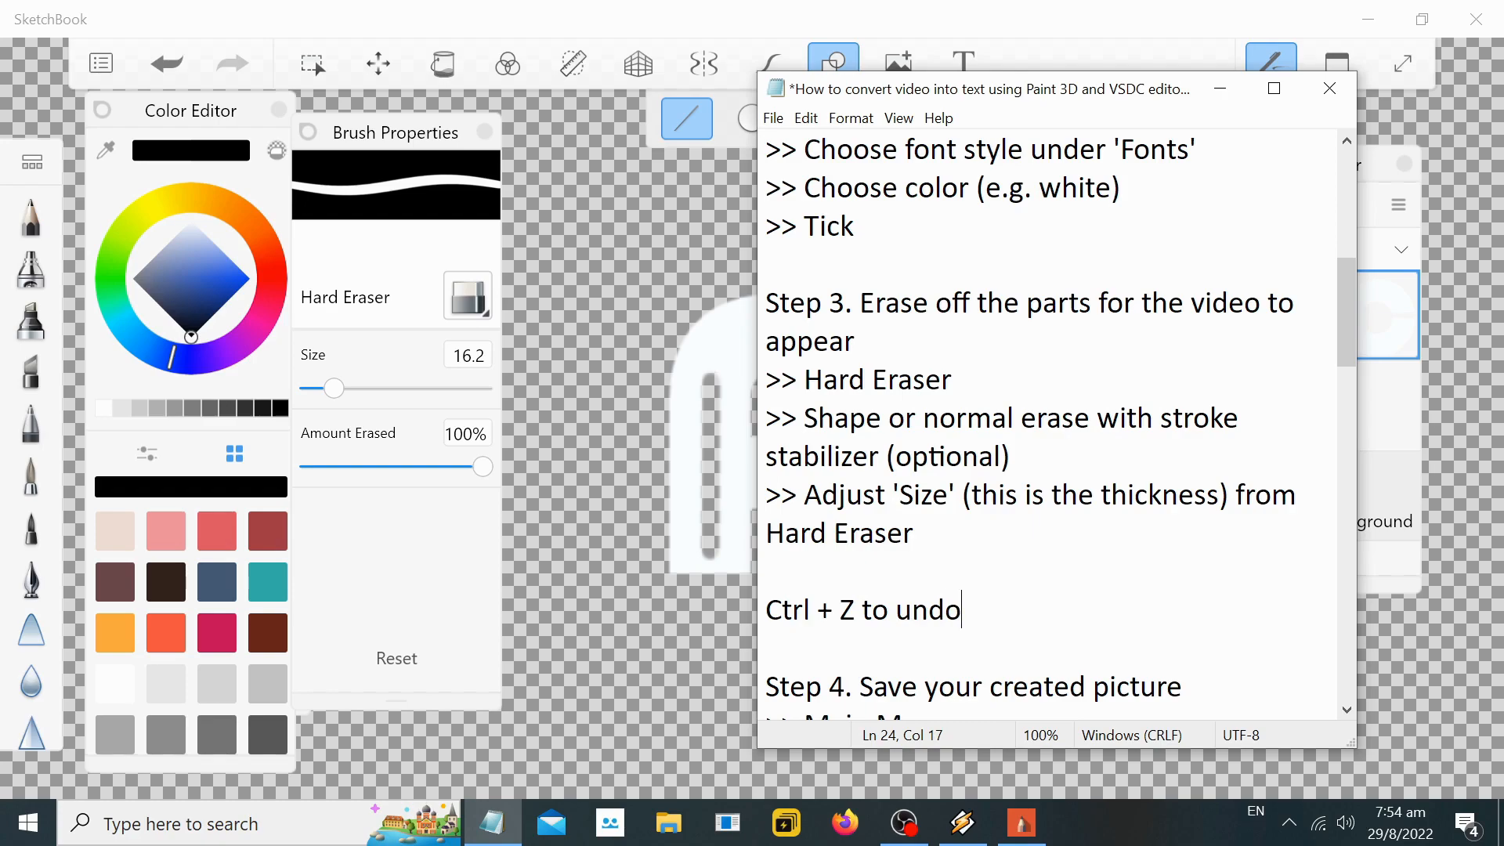
key("shift+Home")
key("ctrl+x")
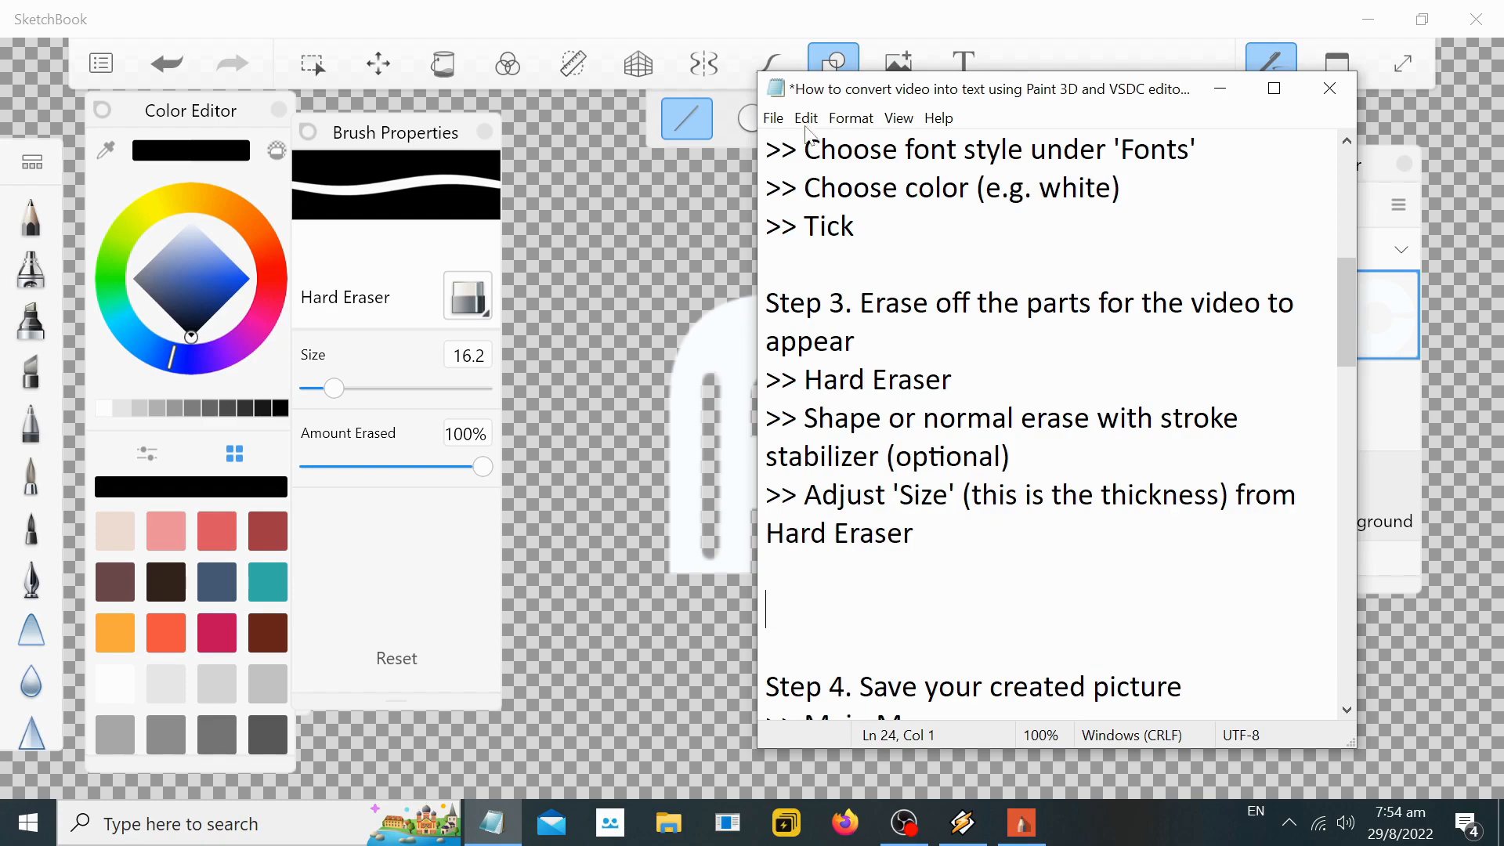
Step: Minimize the notes, play the save-as-115826 track in the media player and minimize the player
left_click(1219, 88)
left_click(965, 843)
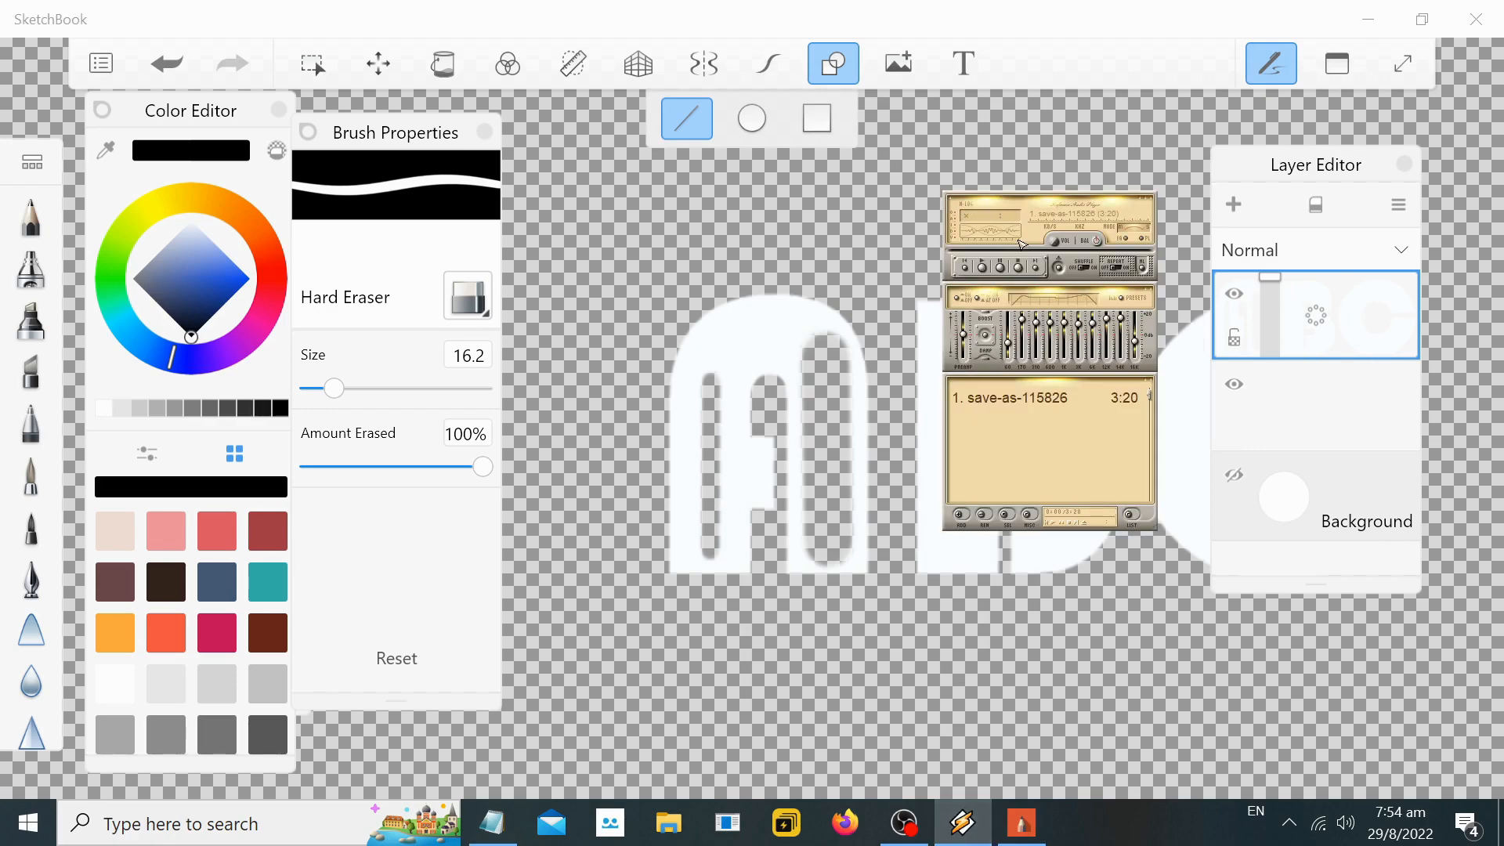
left_click(985, 268)
left_click(1143, 203)
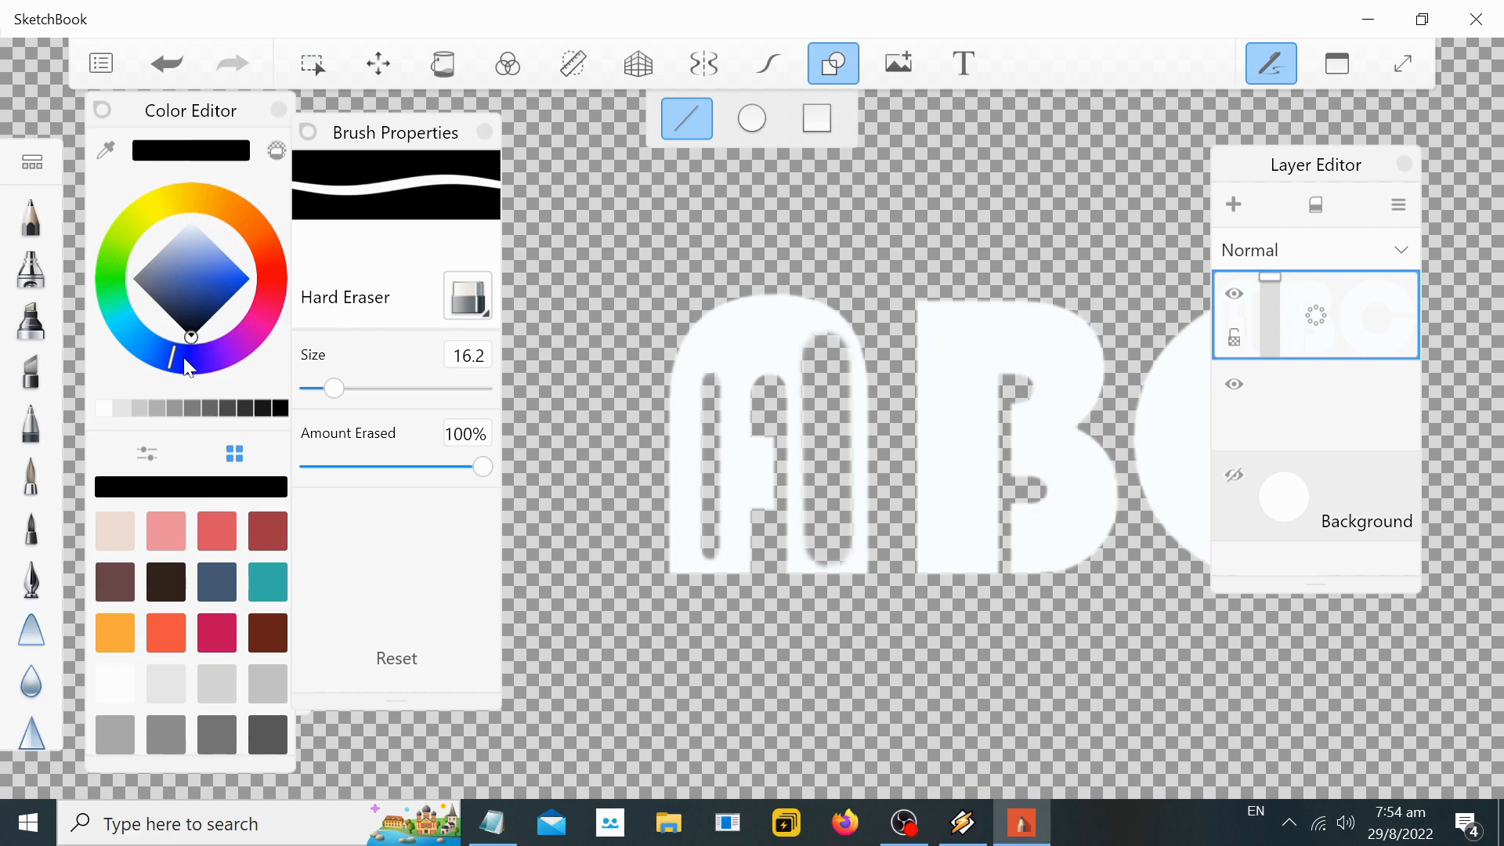
Step: Highlight "with stroke stabilizer" in the Step 3 instructions of the Notepad notes
left_click(491, 822)
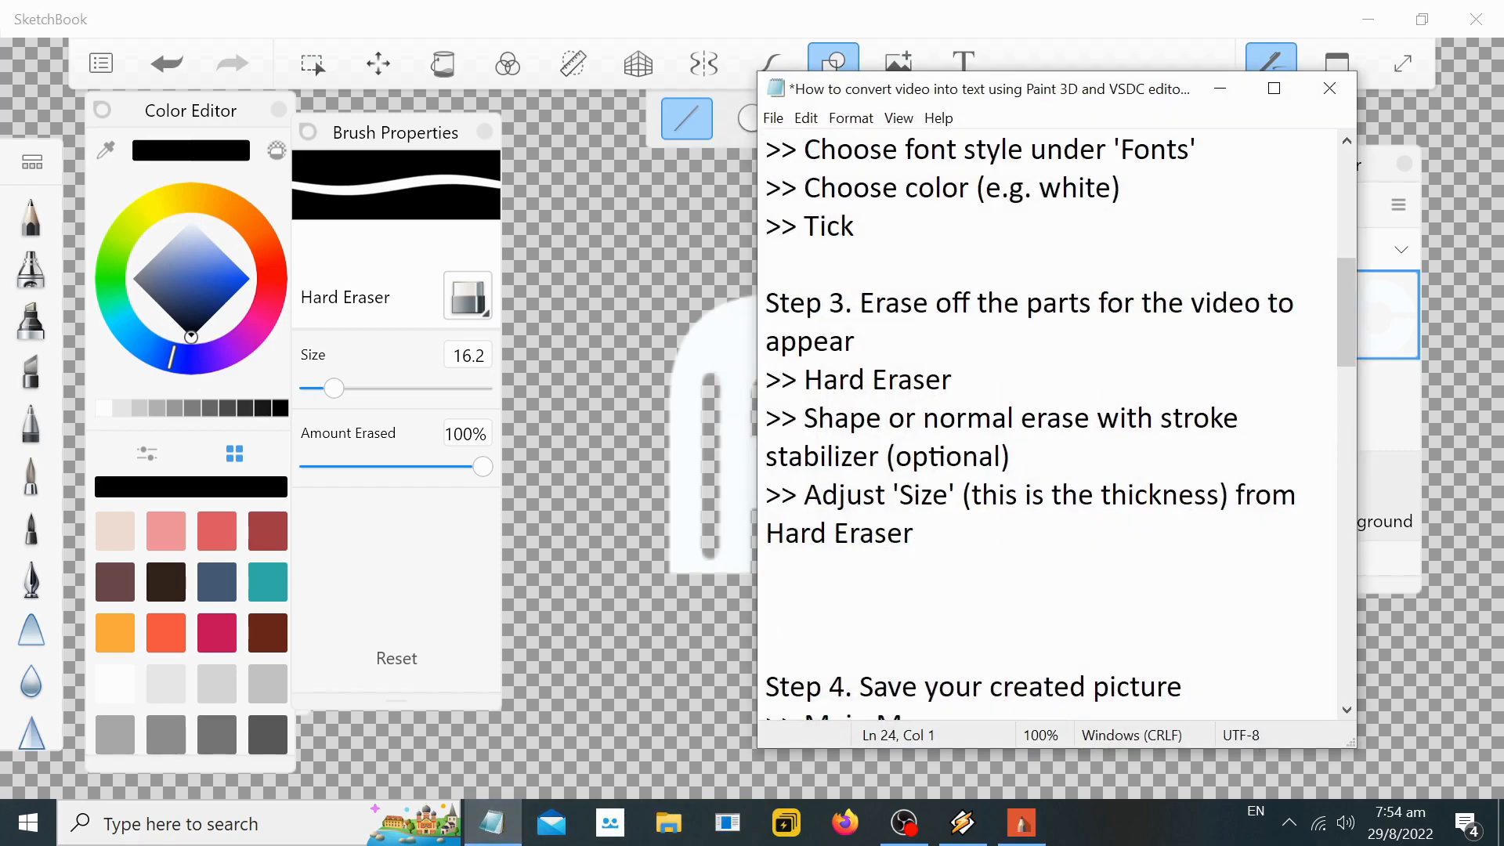
left_click_drag(923, 417, 1089, 417)
key("Right")
key("Right")
key("Right")
key("shift+Right")
key("shift+Right")
key("shift+Right")
key("shift+Right")
key("shift+Right")
key("shift+Right")
key("shift+Right")
key("shift+Right")
key("shift+Right")
key("shift+Right")
key("shift+Right")
key("shift+Right")
key("shift+Right")
key("shift+Right")
key("shift+Right")
key("shift+Right")
key("shift+Right")
key("shift+Right")
key("shift+Right")
key("shift+Right")
key("shift+Left")
key("shift+Left")
key("shift+Left")
key("shift+Left")
key("shift+Left")
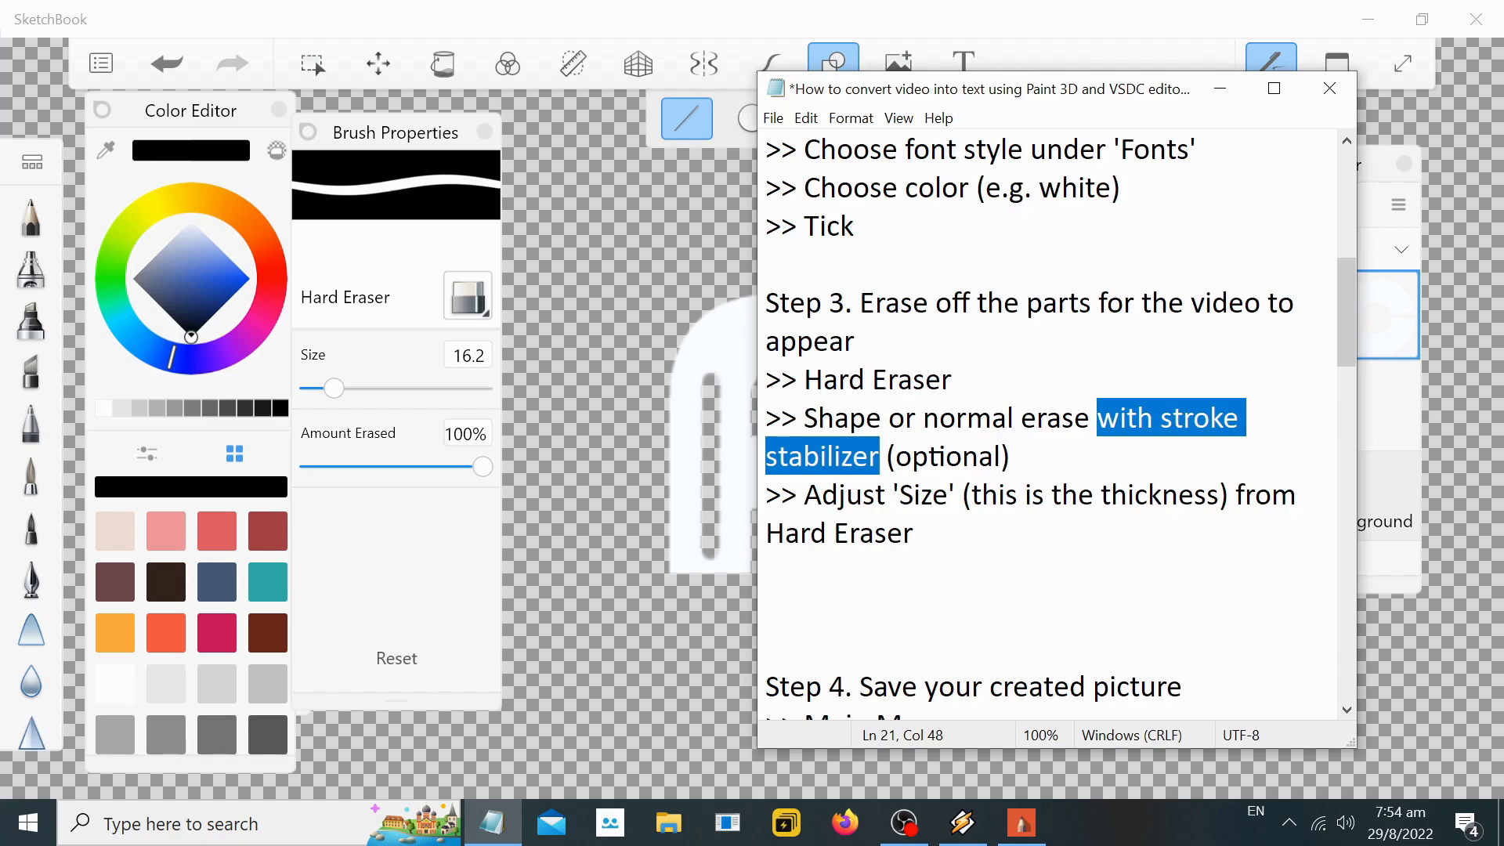
Step: Insert the line "Stroke stabilizer auto corrects drawing" below the stroke stabilizer instruction in the notes
key("End")
key("Return")
key("Return")
type("Stroke stablizi")
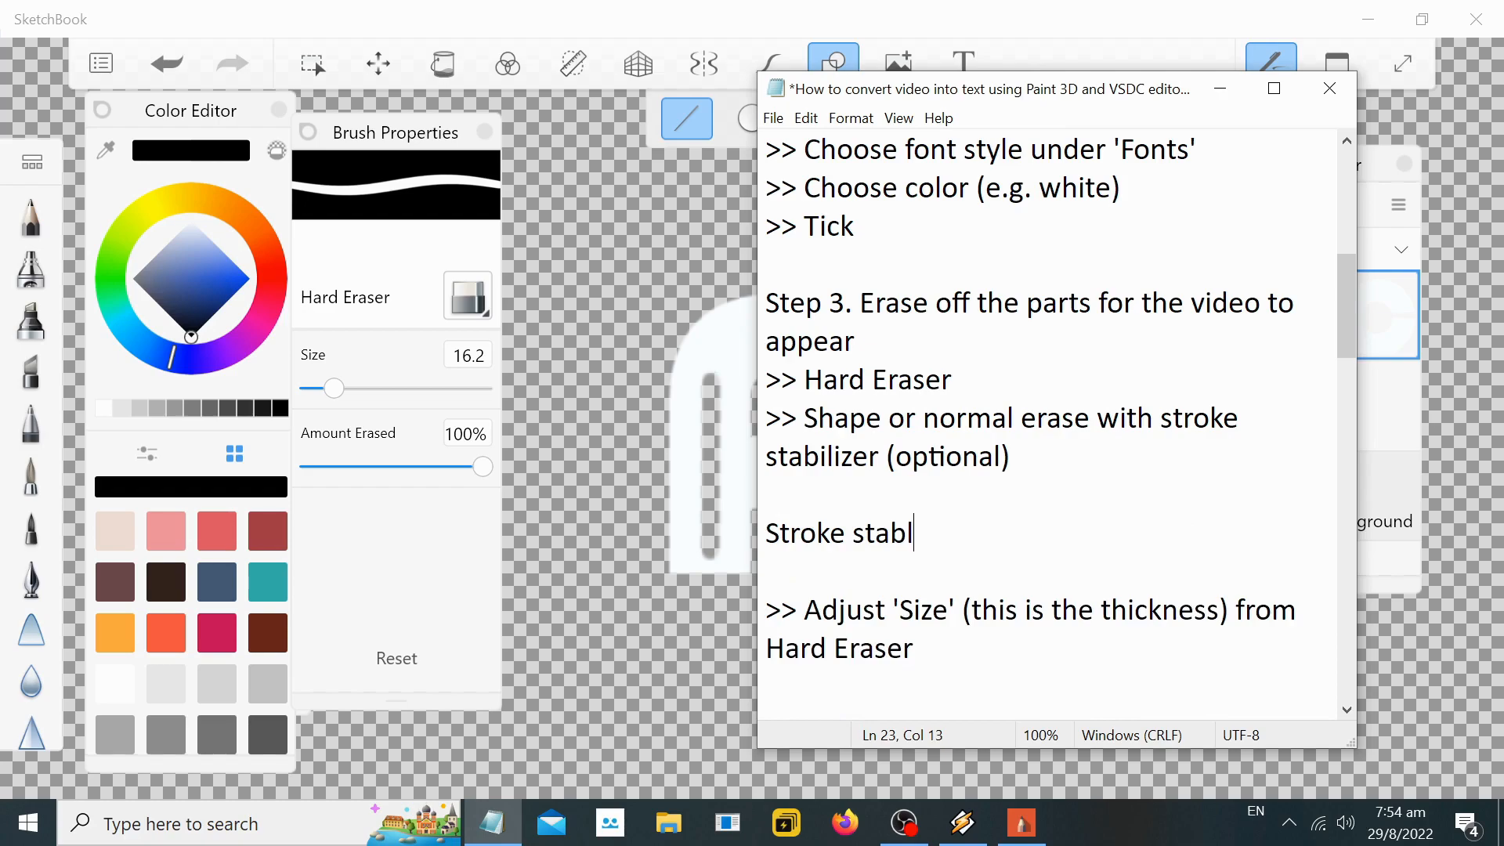
key("BackSpace")
type("er")
key("BackSpace")
key("BackSpace")
key("BackSpace")
key("BackSpace")
key("BackSpace")
type("ilizer au")
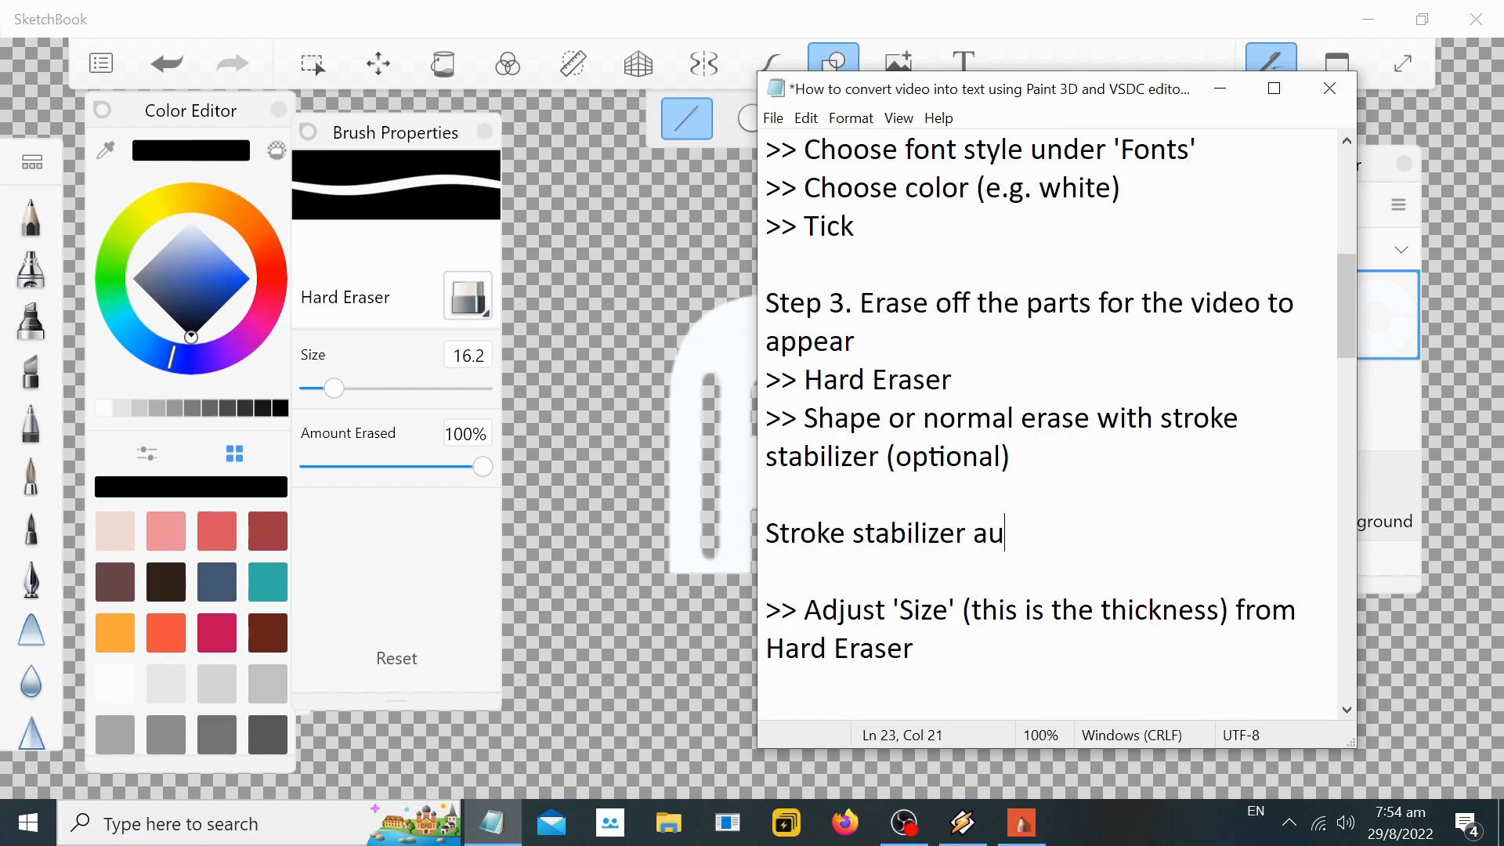
type("to corrects")
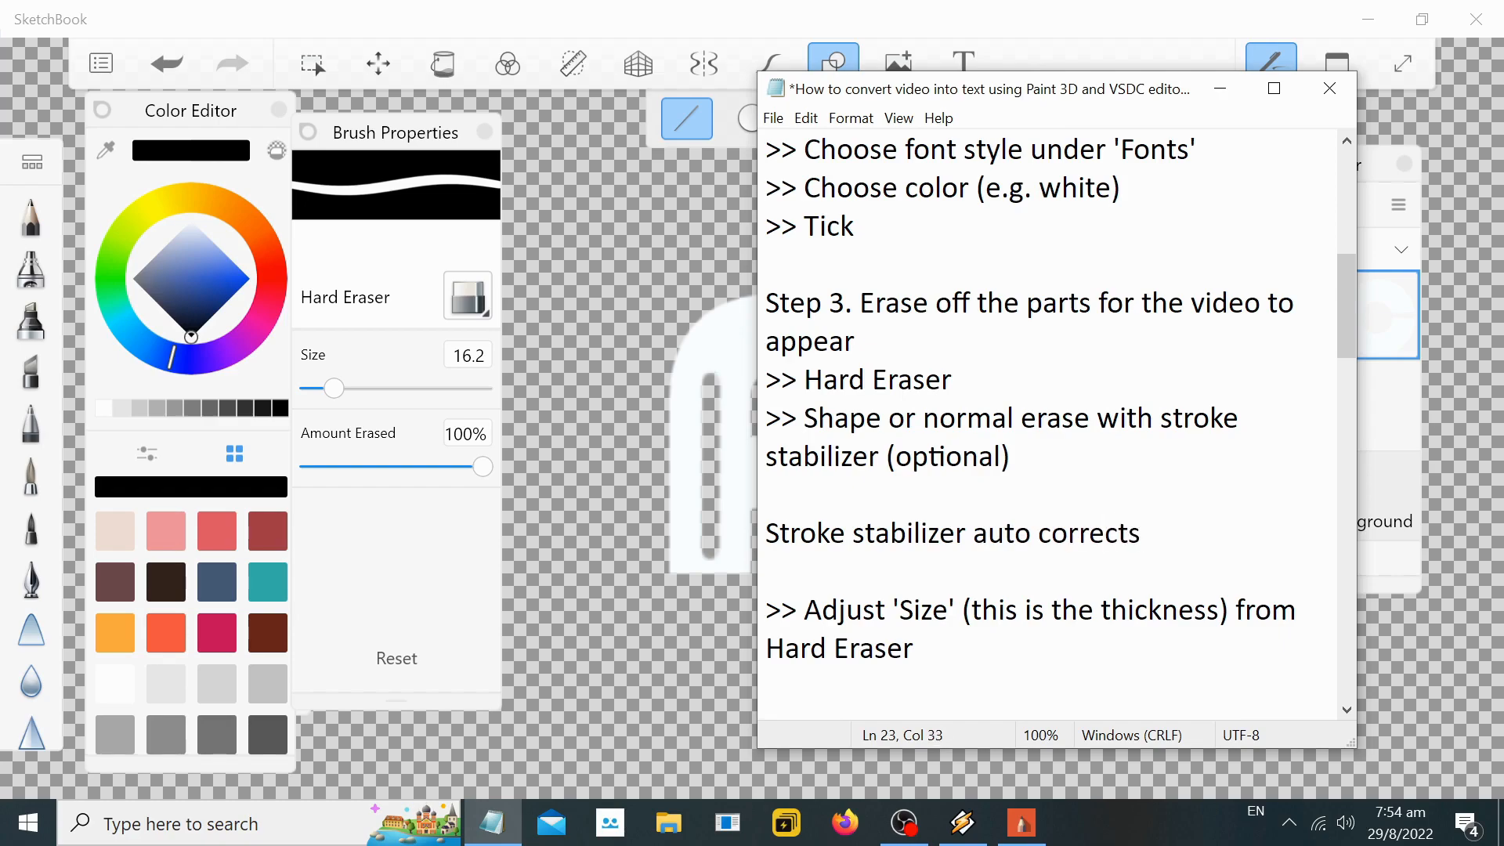
type(" drawing")
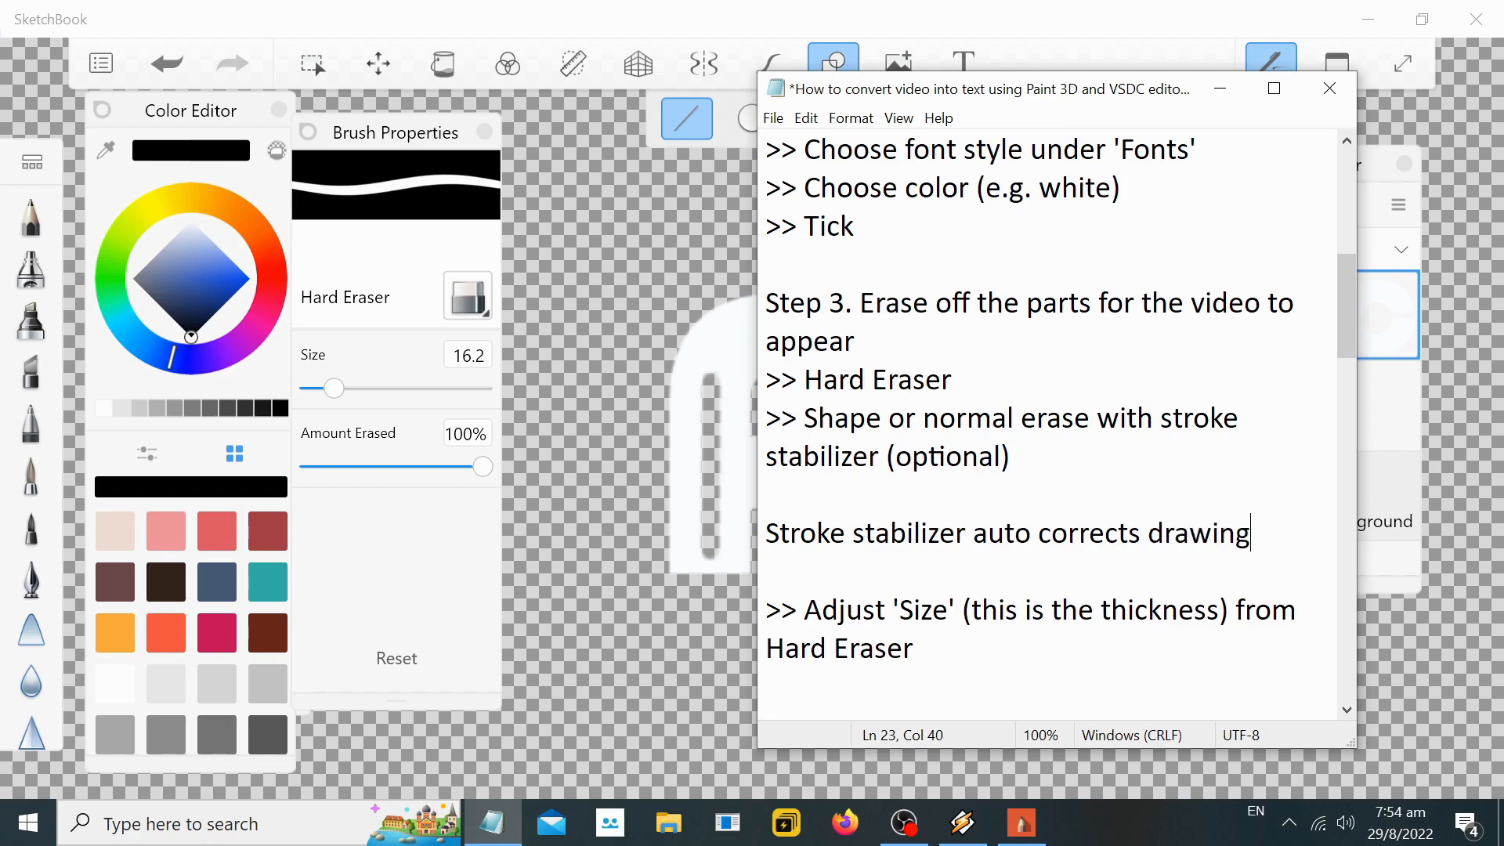
Step: Delete the explanatory line about the stroke stabilizer from the notes
key("shift+Left")
key("shift+Left")
key("shift+Left")
key("shift+Left")
key("shift+Left")
key("shift+Left")
key("shift+Left")
key("shift+Left")
key("shift+Left")
key("shift+Left")
key("shift+Left")
key("shift+Left")
key("shift+Left")
key("shift+Left")
key("shift+Left")
key("shift+Left")
key("shift+Left")
key("shift+Left")
key("shift+Left")
key("shift+Left")
key("BackSpace")
key("BackSpace")
key("BackSpace")
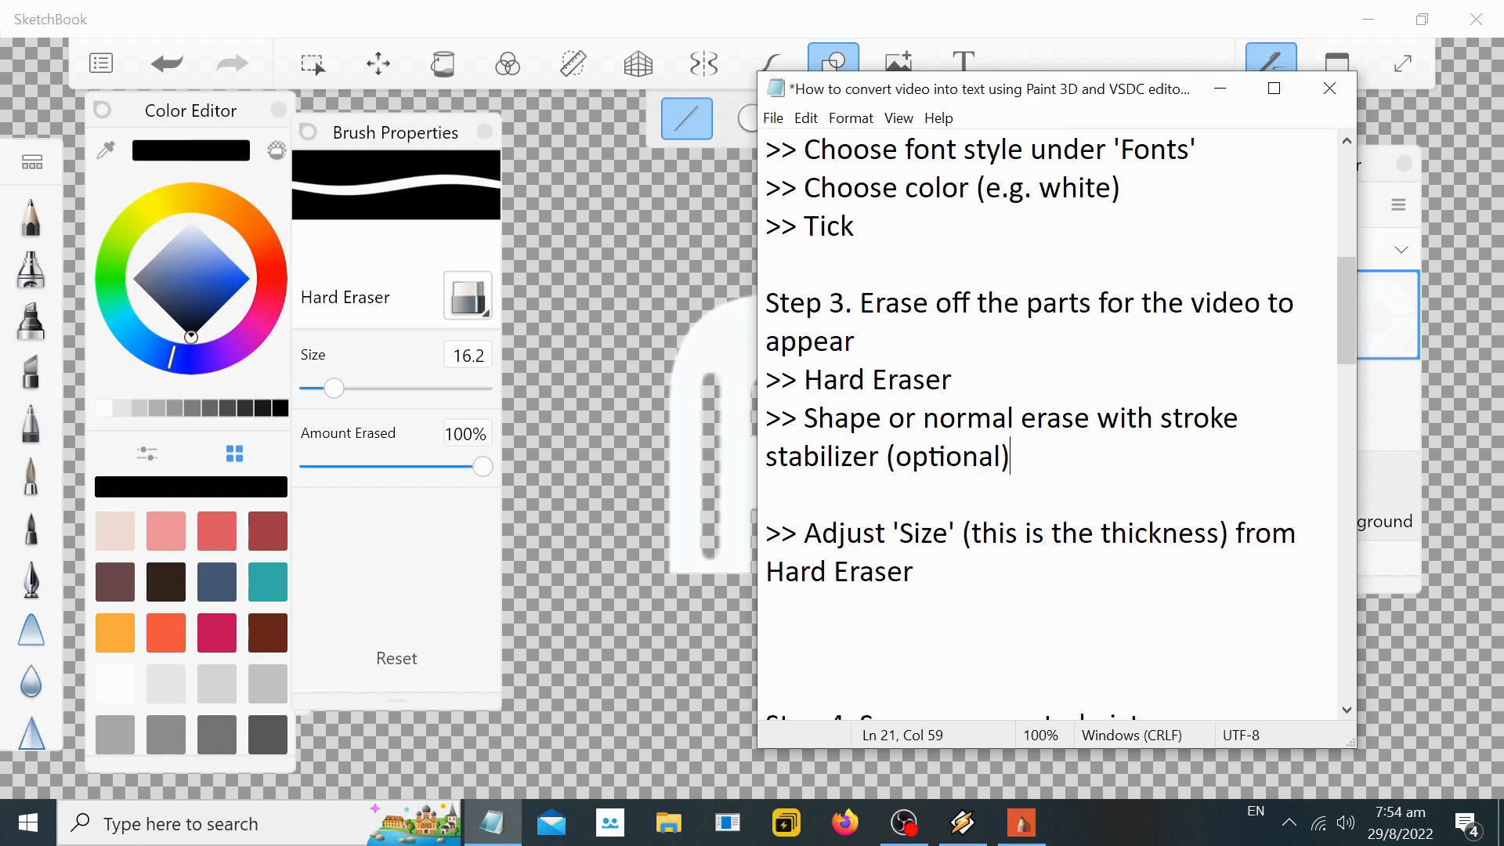
Step: Turn on the stroke stabilizer in SketchBook and erase freehand along the A's arch and legs and down the B's stem
left_click(1221, 88)
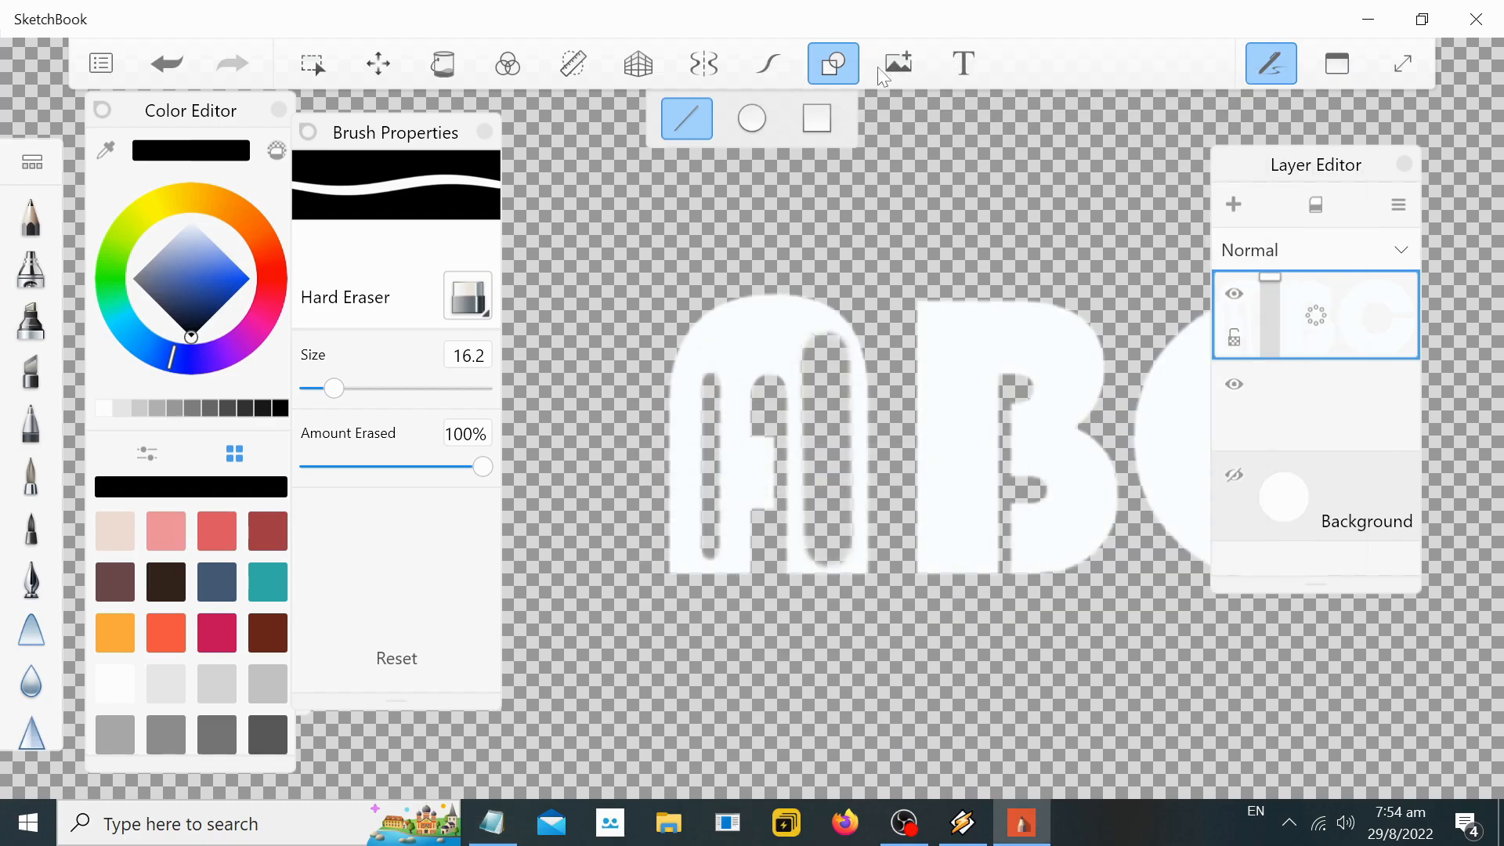
left_click(778, 72)
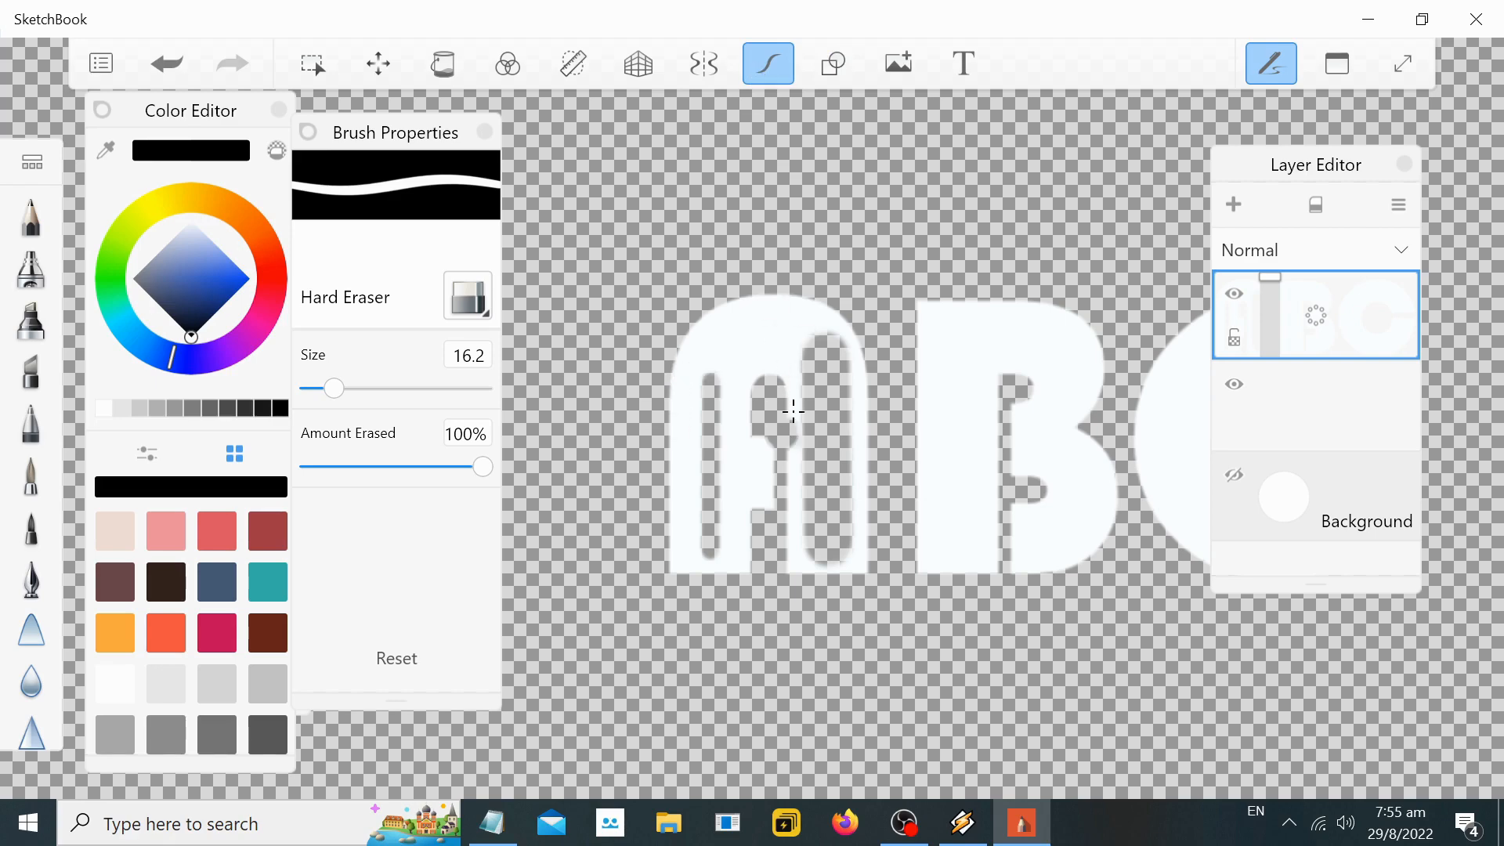
mouse_move(814, 341)
left_mouse_down()
mouse_move(751, 337)
mouse_move(720, 360)
mouse_move(728, 409)
mouse_move(707, 378)
mouse_move(720, 557)
left_mouse_up()
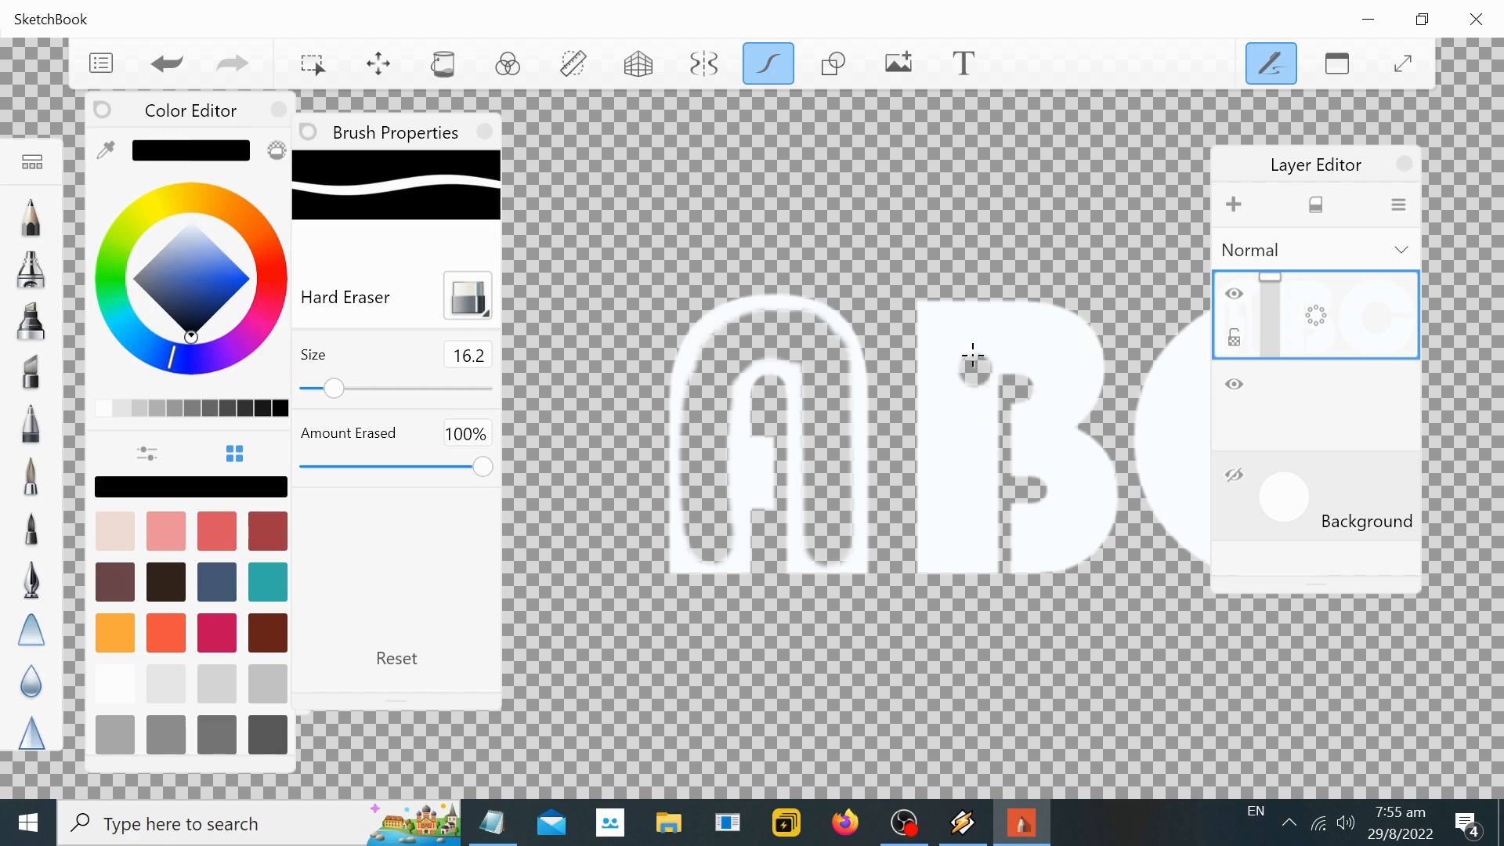
left_click_drag(956, 332, 956, 546)
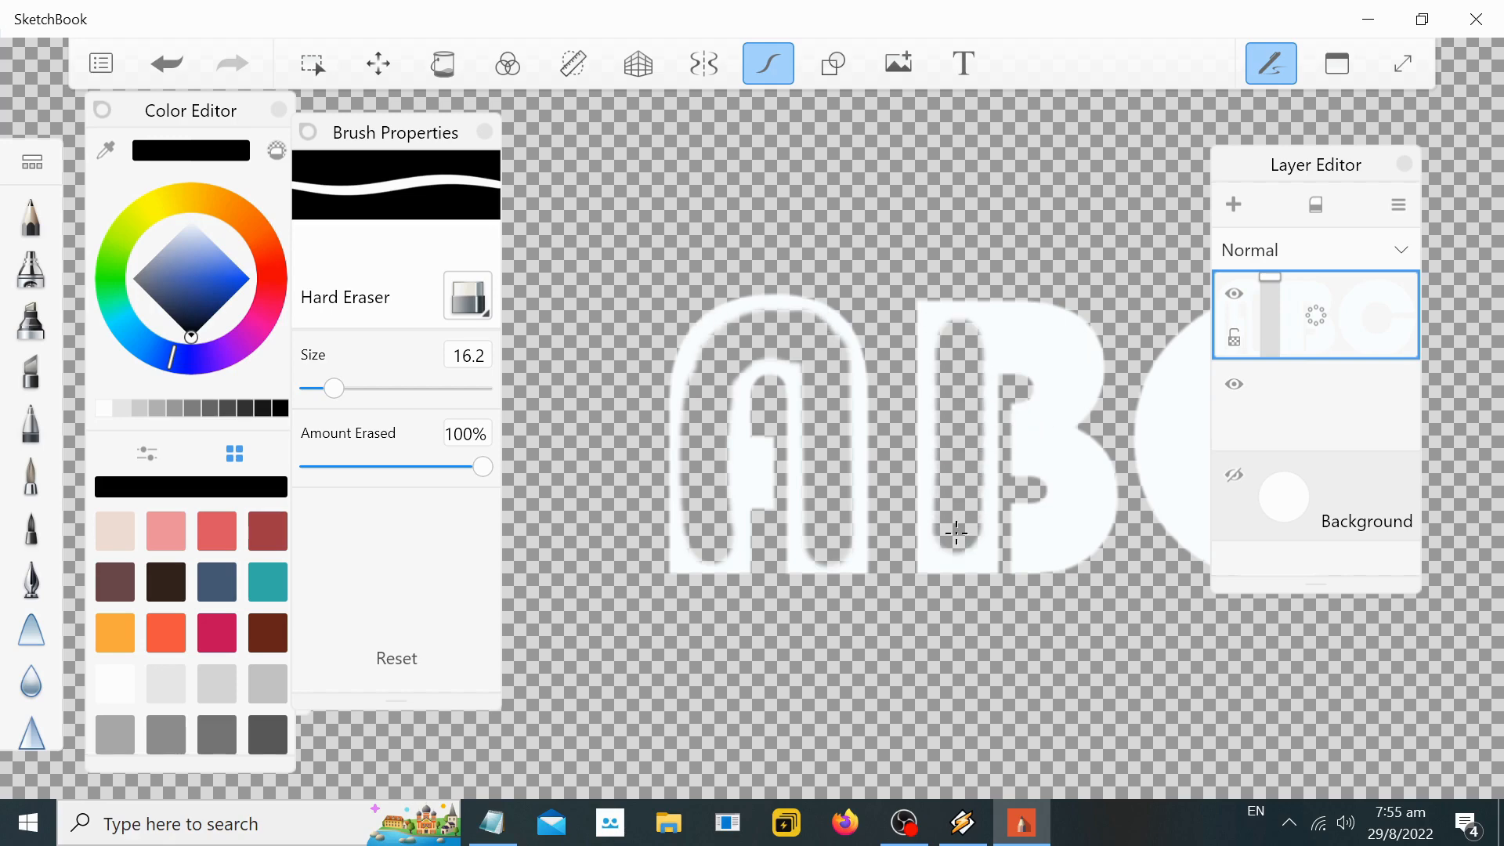
Step: Erase along the B's upper and lower bowls with the Hard Eraser, setting its size to 16.6
left_click_drag(984, 336, 1062, 370)
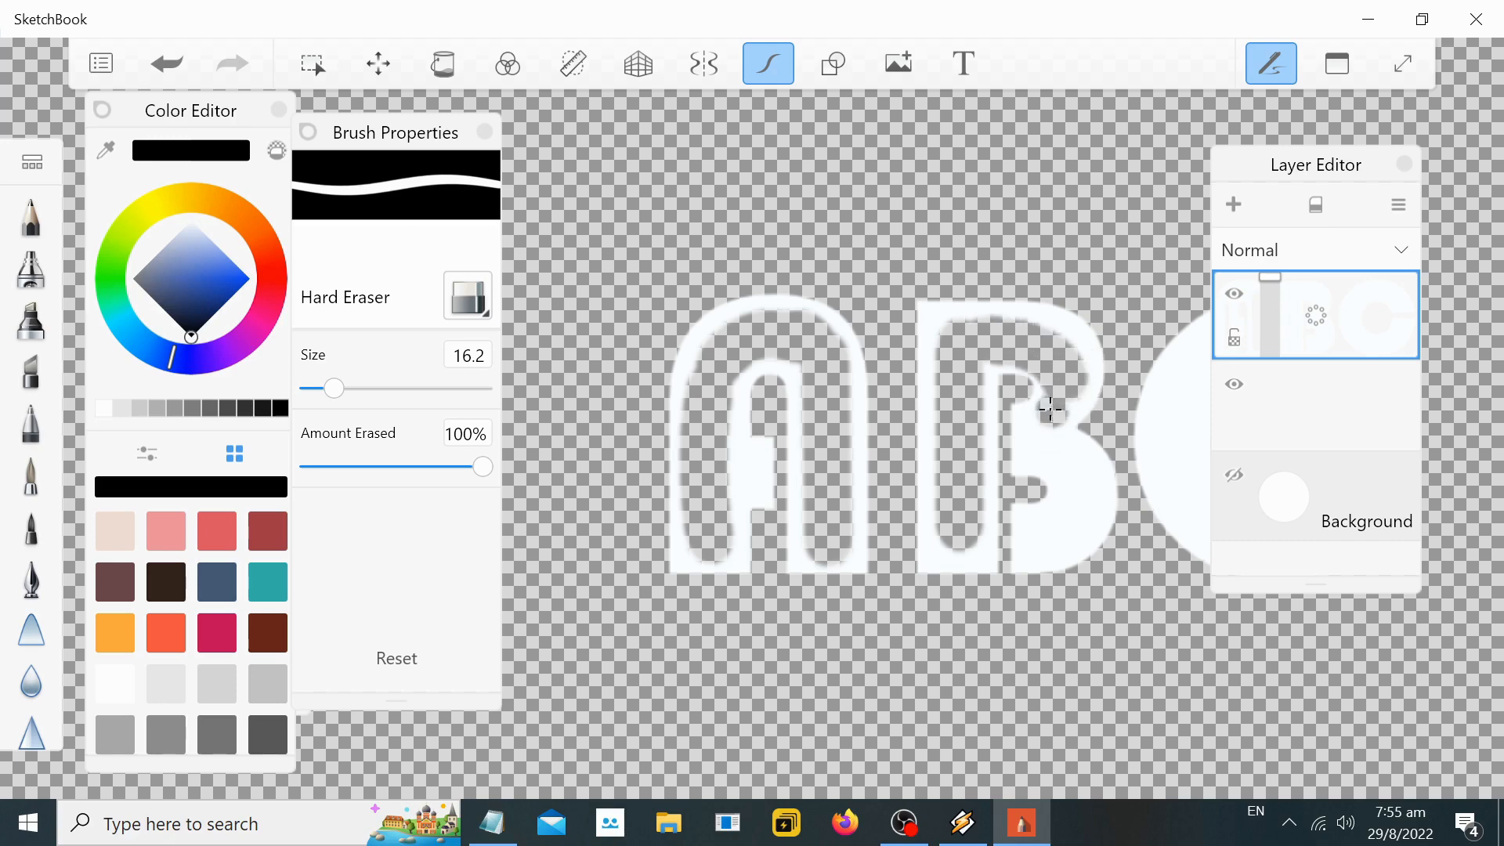
mouse_move(334, 389)
left_mouse_down()
mouse_move(319, 390)
mouse_move(336, 391)
left_mouse_up()
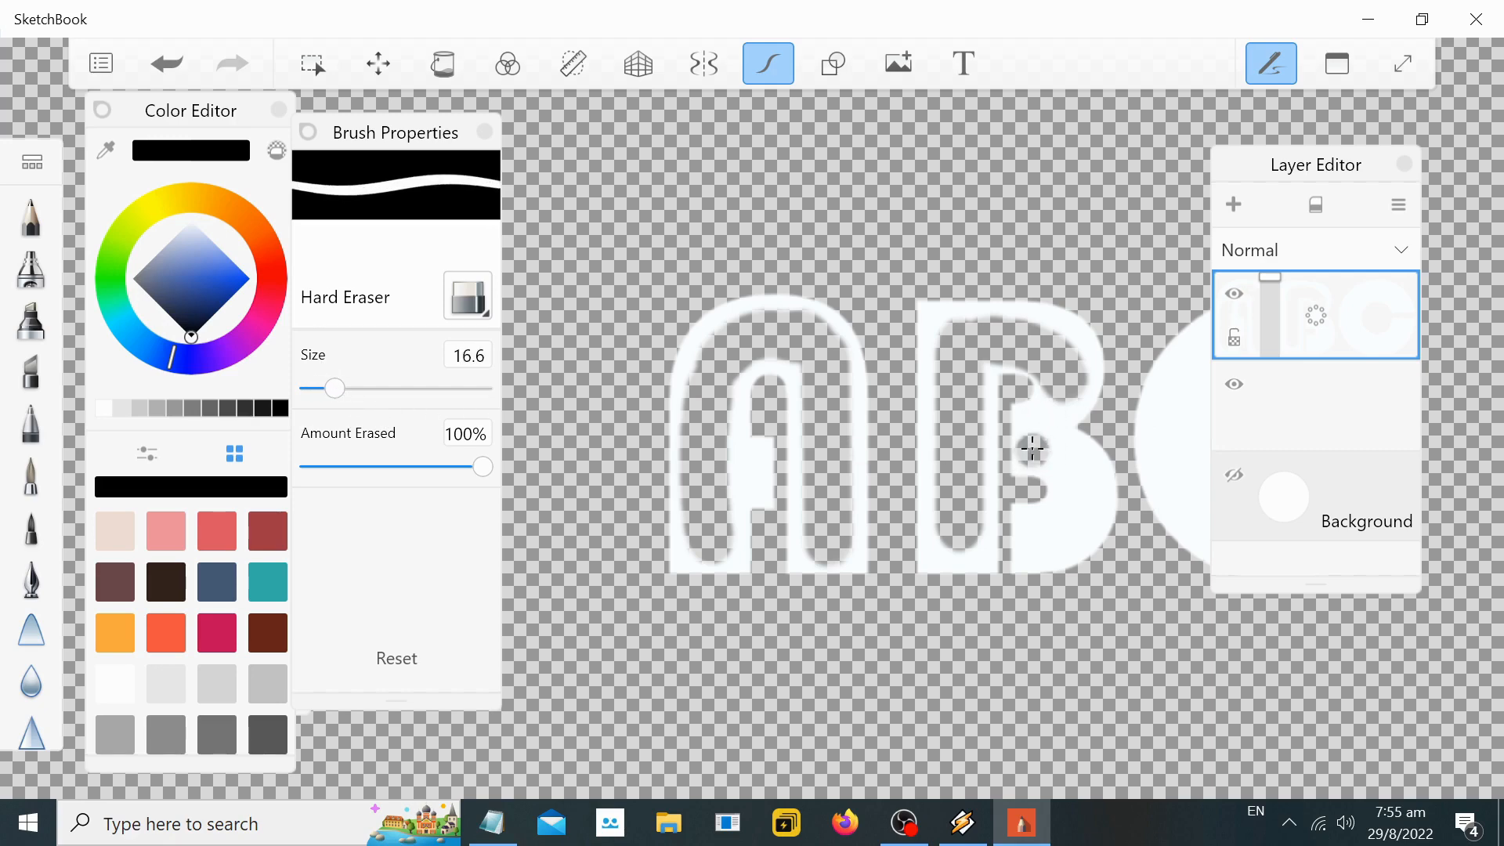
mouse_move(1050, 409)
left_mouse_down()
mouse_move(1035, 437)
mouse_move(1093, 508)
mouse_move(1043, 535)
left_mouse_up()
Step: Move the Layer Editor clear of the letters and erase a curved channel along the whole C
left_click_drag(1336, 170, 824, 157)
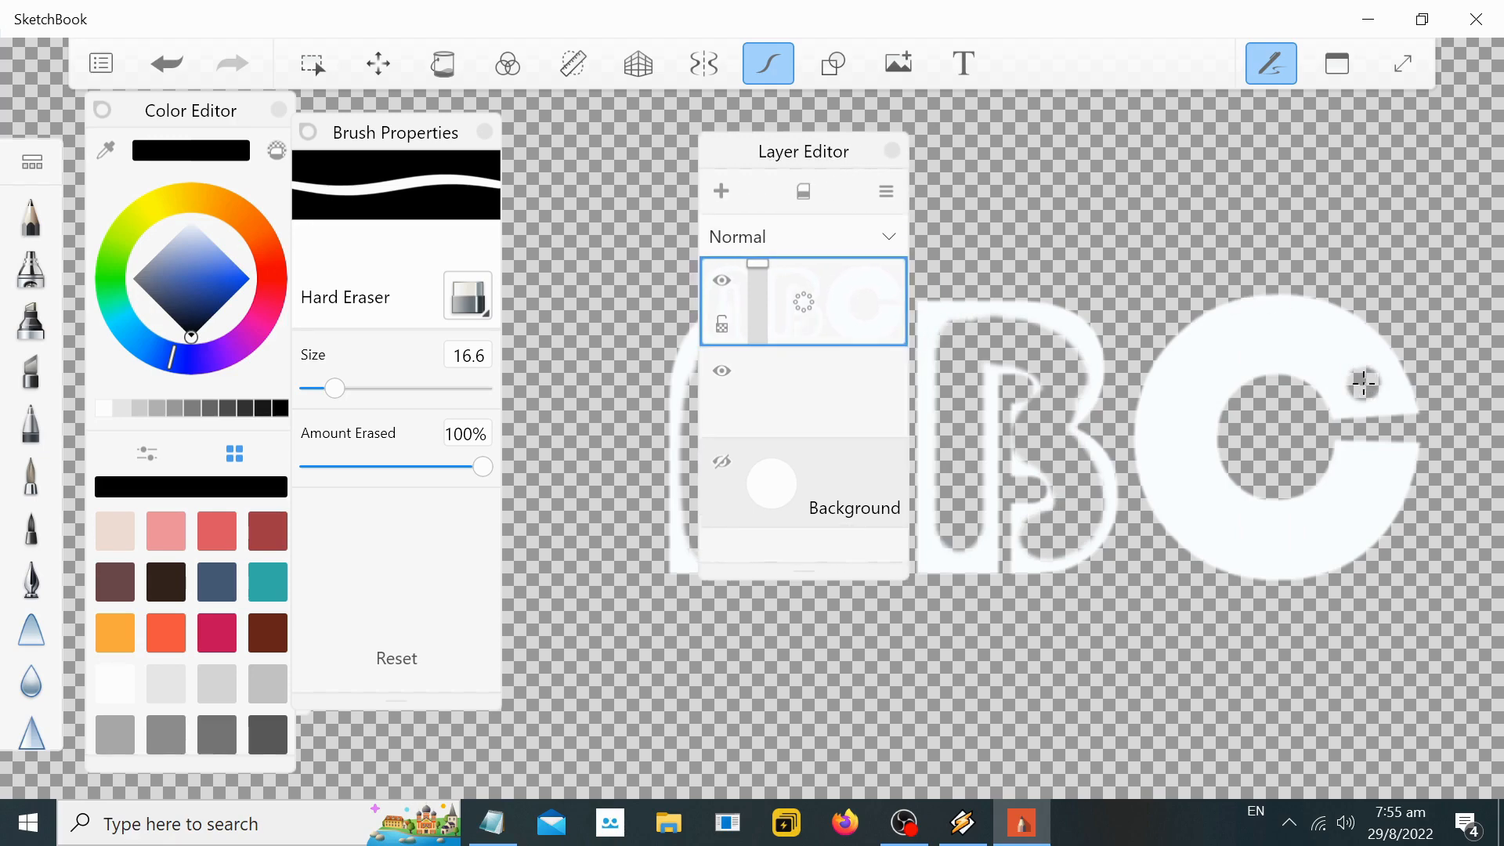
mouse_move(1362, 384)
left_mouse_down()
mouse_move(1336, 357)
mouse_move(1259, 341)
mouse_move(1190, 389)
mouse_move(1177, 437)
mouse_move(1200, 506)
mouse_move(1228, 525)
mouse_move(1307, 538)
mouse_move(1362, 476)
left_mouse_up()
mouse_move(815, 153)
left_mouse_down()
mouse_move(1406, 115)
mouse_move(556, 195)
left_mouse_up()
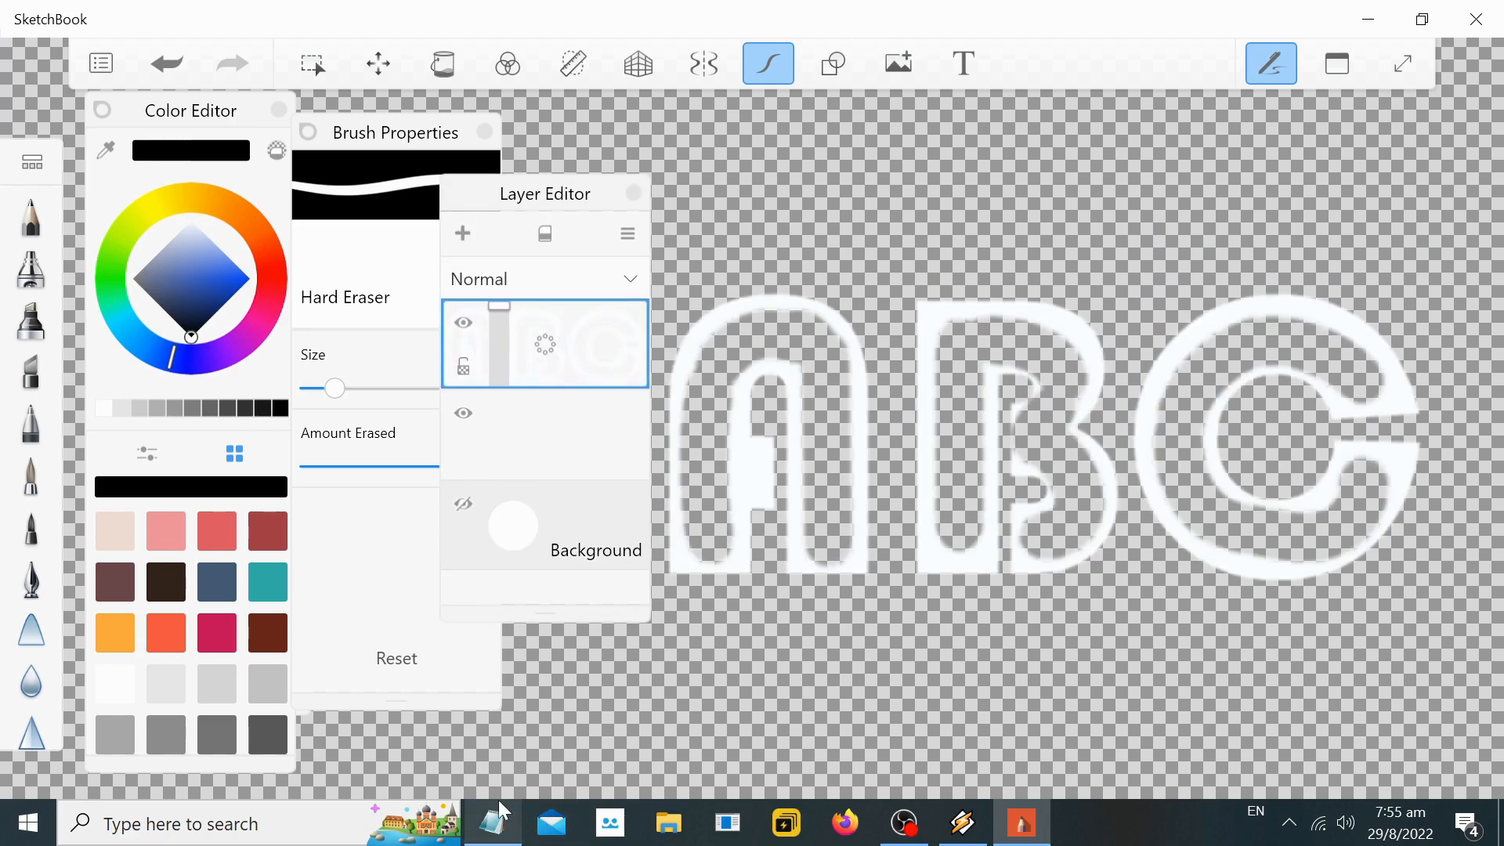
Step: Highlight "Save your created picture" and "Main Menu" under Step 4 of the Notepad notes, and open SketchBook's main menu
left_click(492, 822)
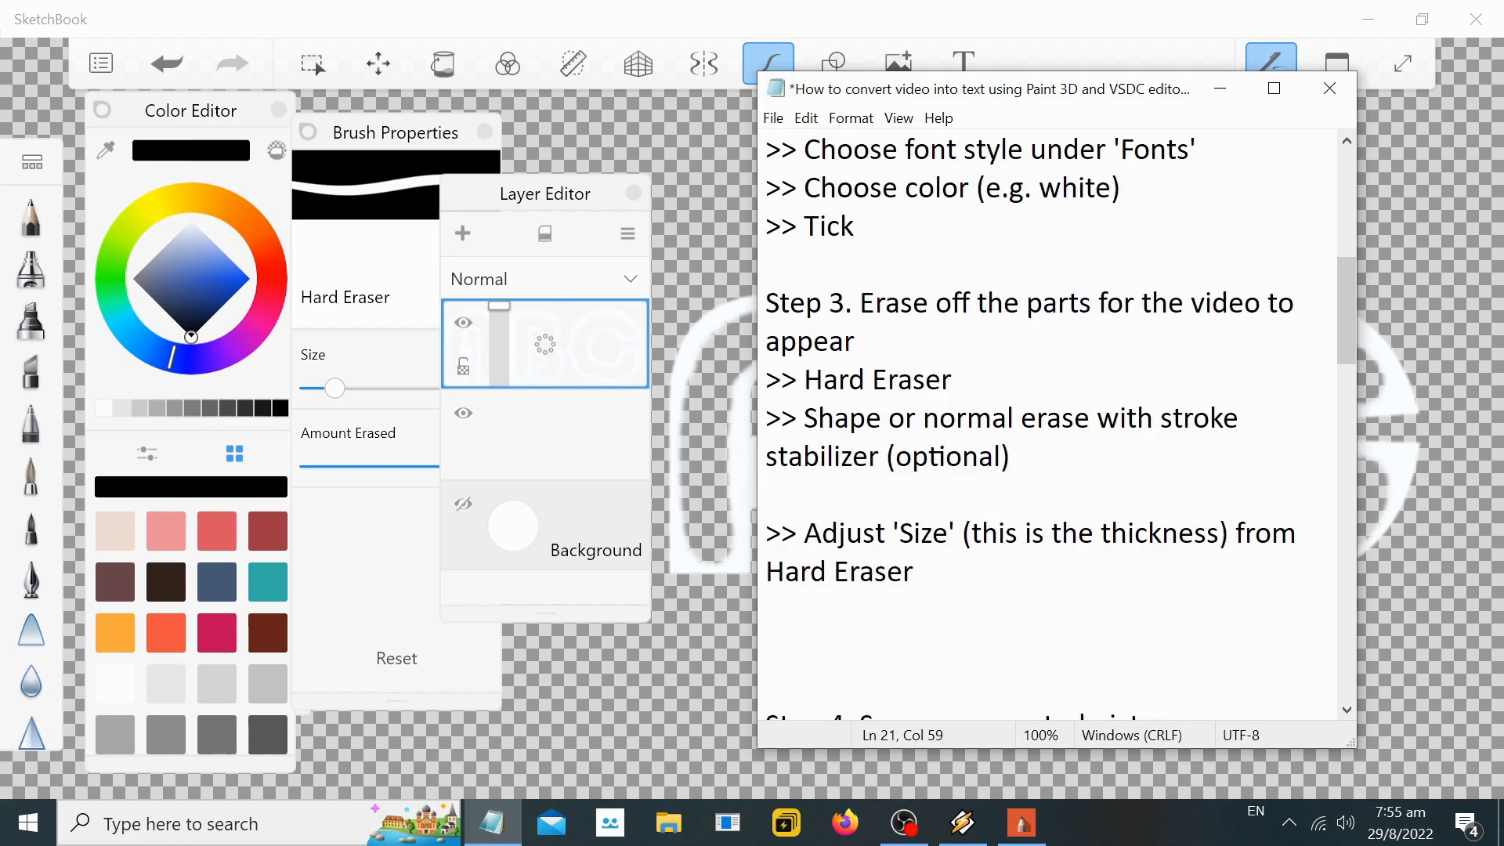
scroll(1049, 423, "down", 4)
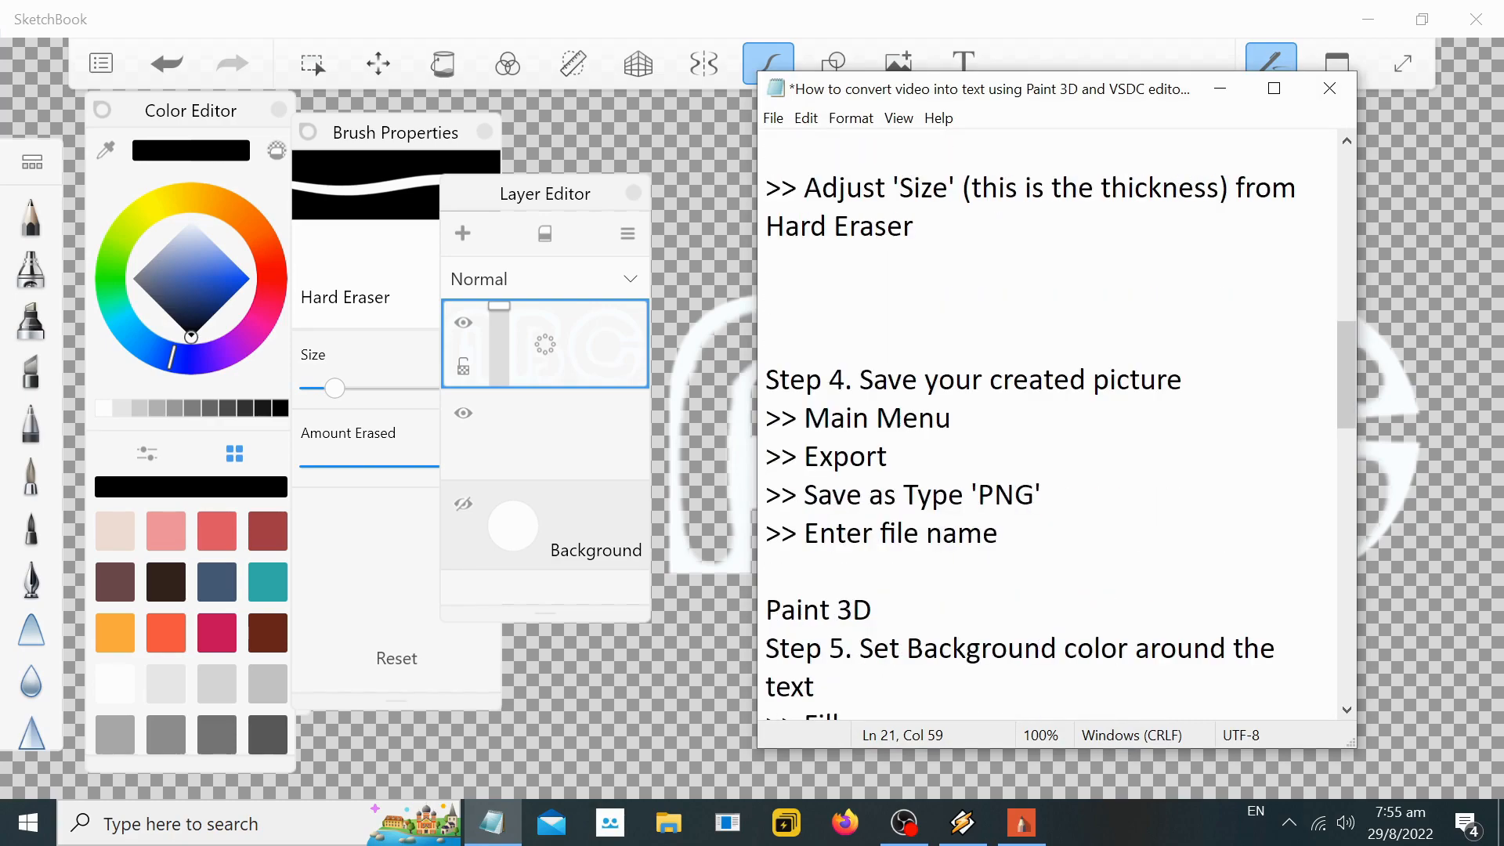
left_click_drag(859, 264, 1182, 264)
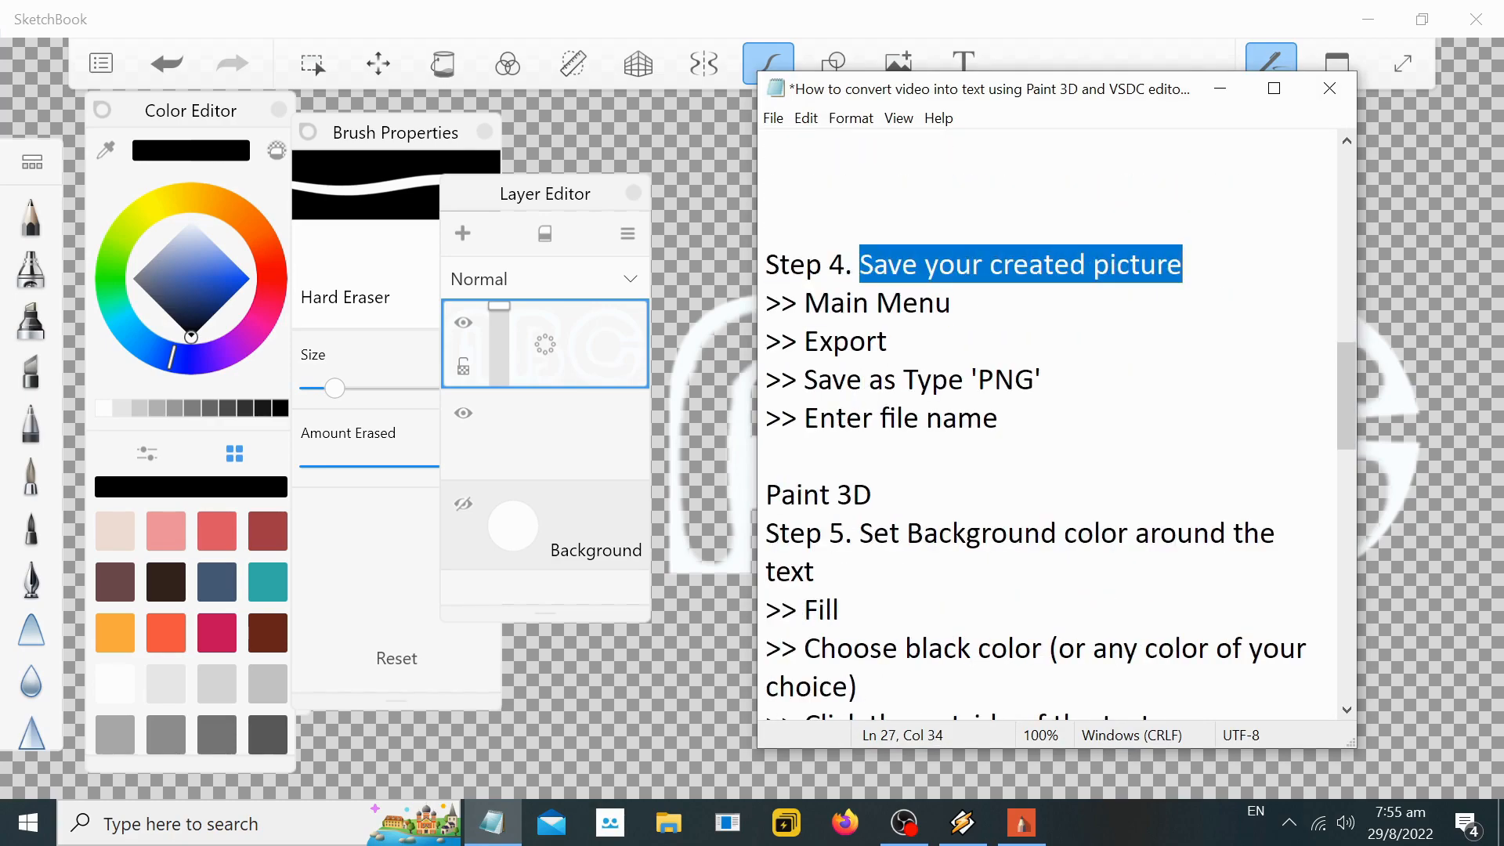
left_click_drag(805, 304, 952, 303)
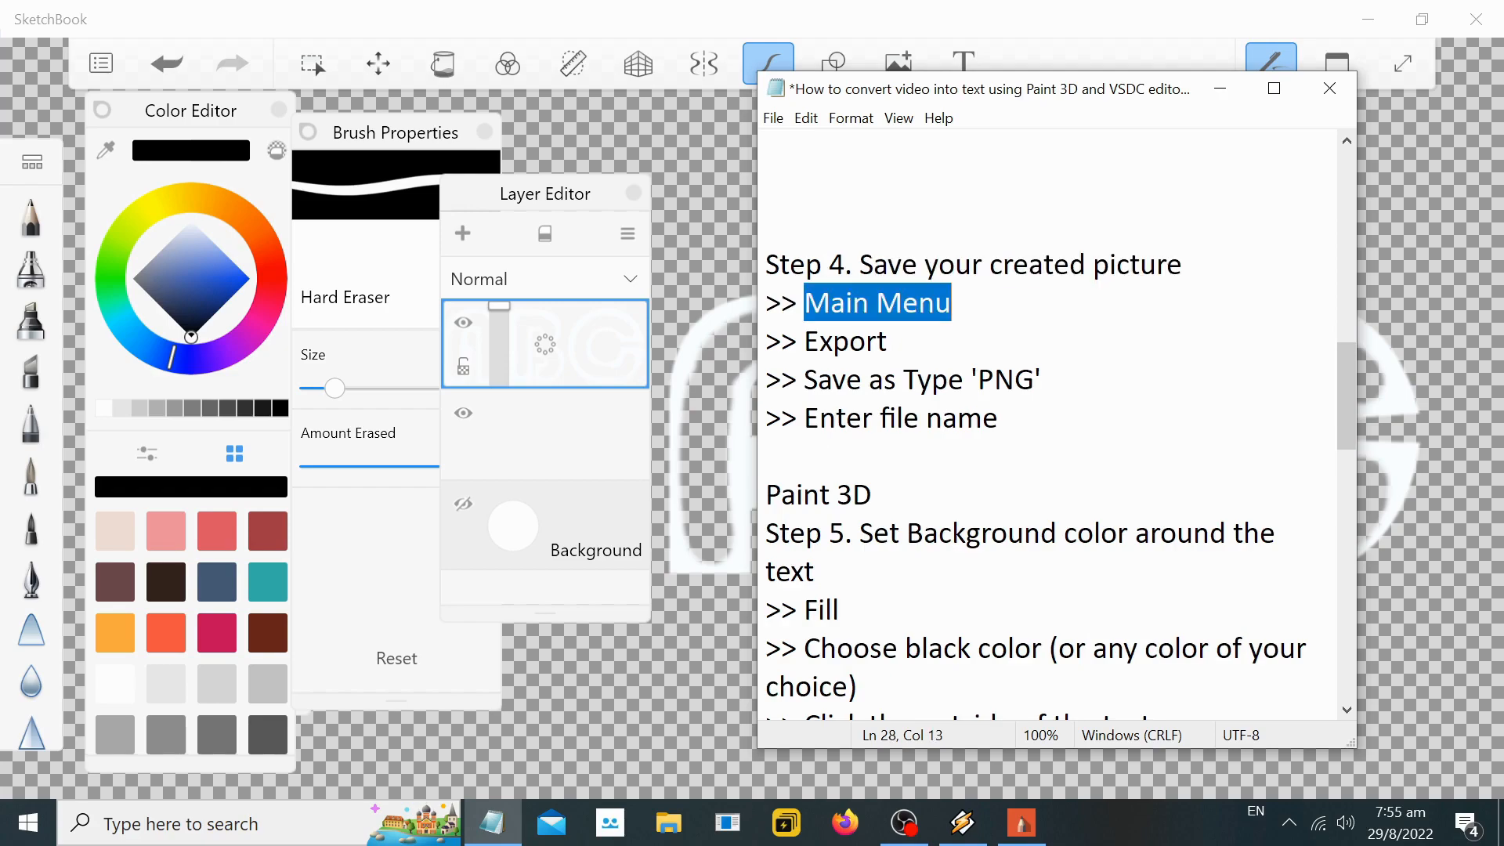
left_click(103, 64)
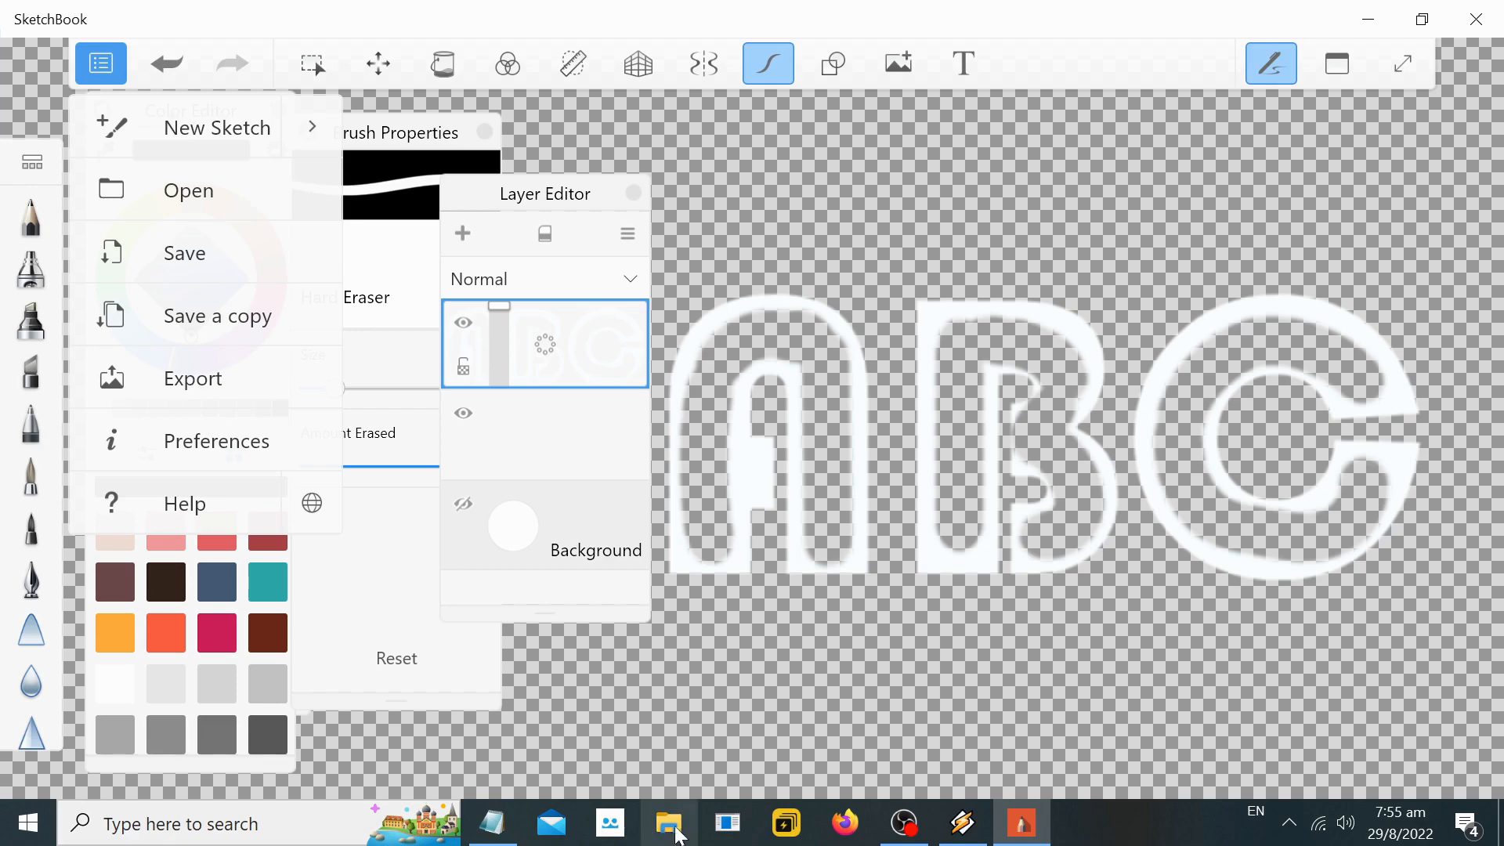
Step: Highlight "Export" under Step 4 of the notes and start exporting the picture from SketchBook
left_click(492, 823)
key("Down")
key("shift+Left")
key("shift+Left")
key("shift+Left")
key("shift+Left")
key("shift+Left")
key("shift+Left")
key("shift+Left")
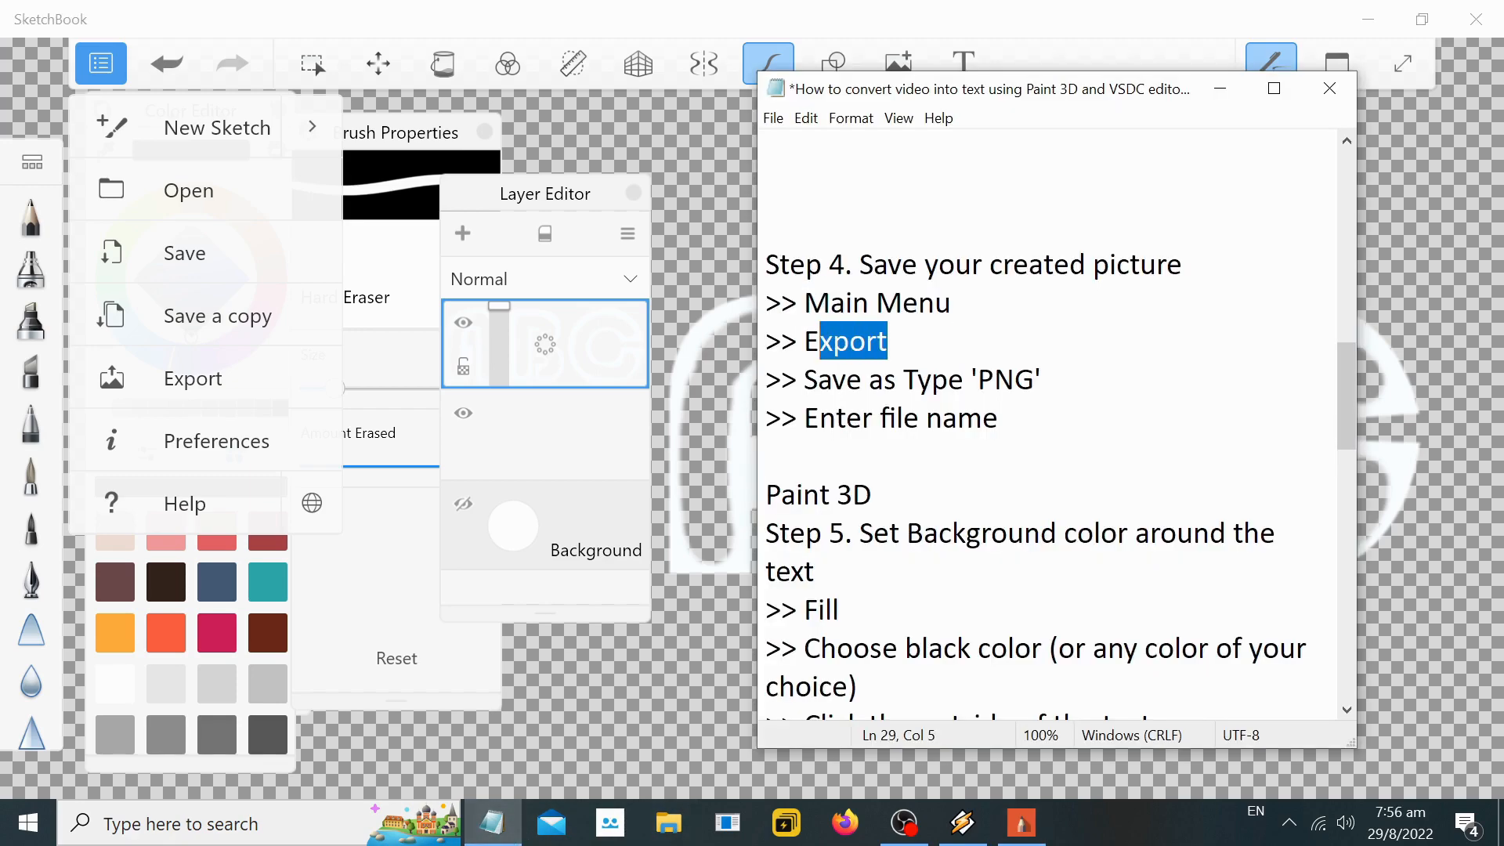
left_click(181, 394)
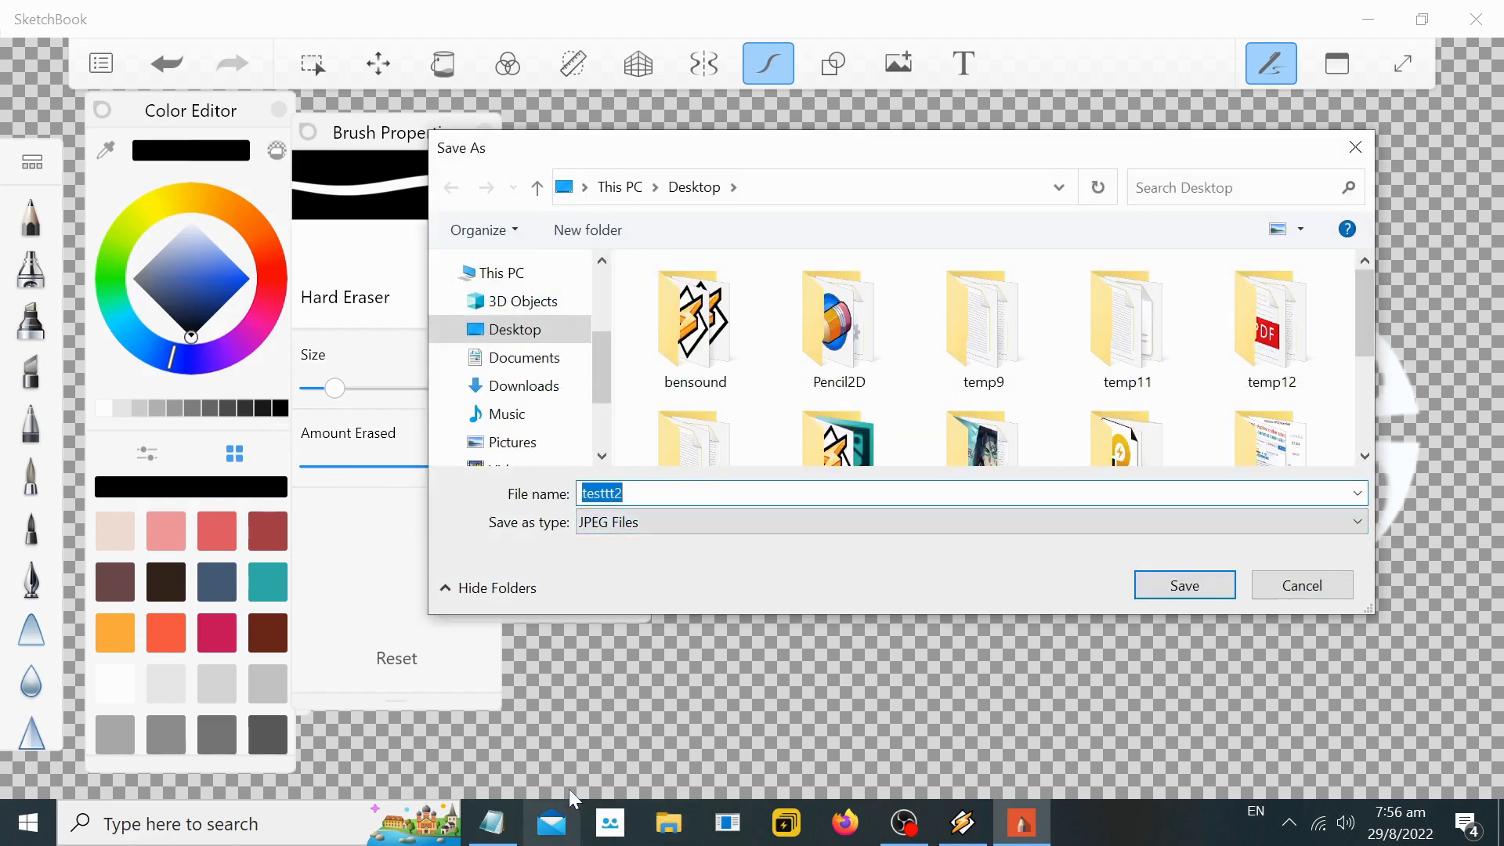
Step: Highlight "Save as Type 'PNG'" under Step 4 of the Notepad notes
left_click(491, 823)
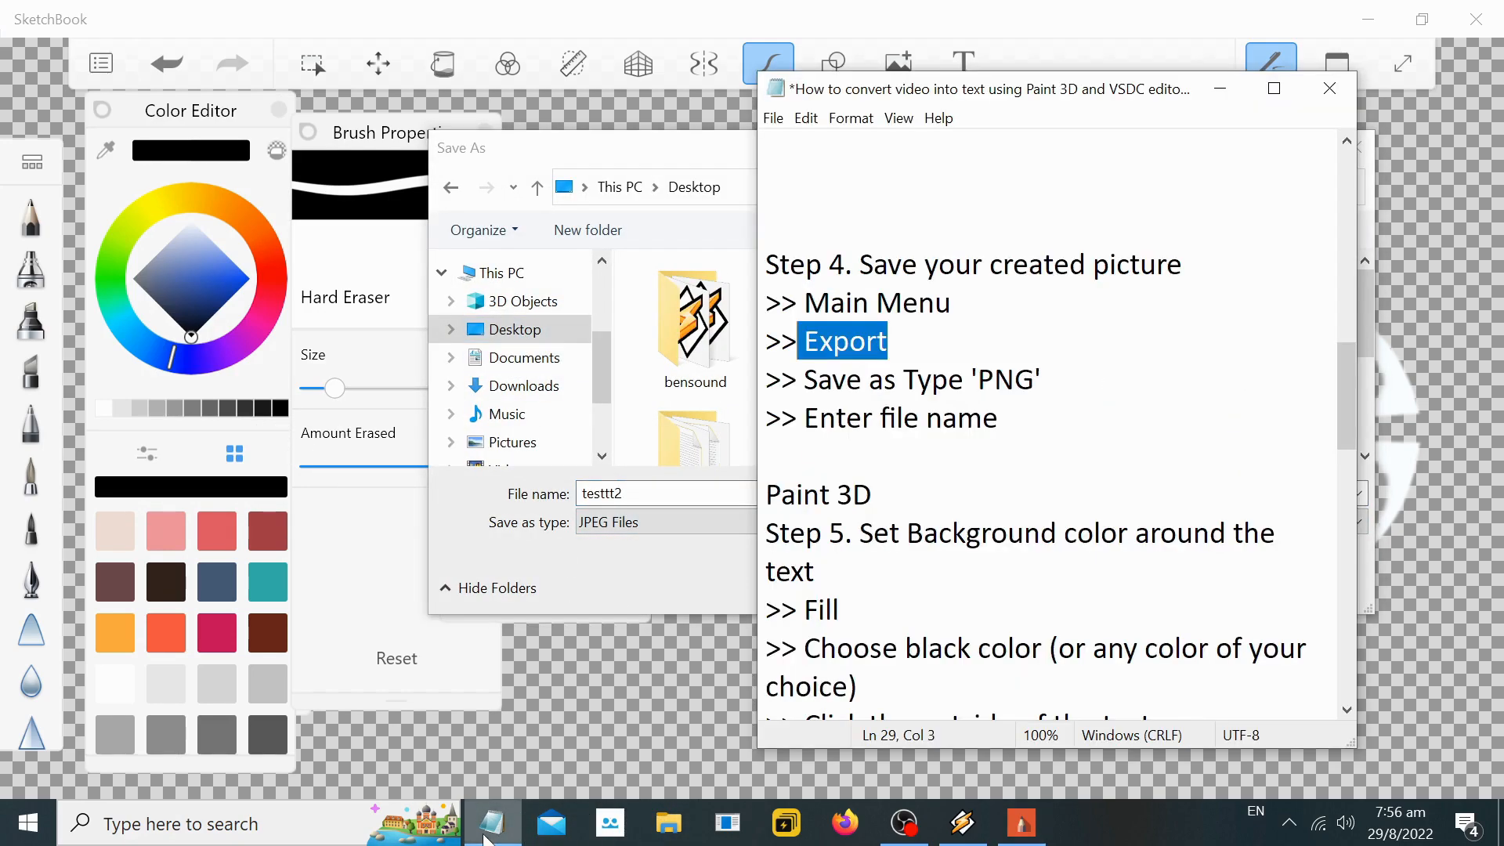
key("Down")
key("End")
key("shift+Left")
key("shift+Left")
key("shift+Left")
key("shift+Left")
key("shift+Left")
key("shift+Left")
key("shift+Left")
key("shift+Left")
key("shift+Left")
key("shift+Left")
key("shift+Left")
key("shift+Left")
key("shift+Left")
key("shift+Left")
key("shift+Left")
key("shift+Left")
key("shift+Left")
key("shift+Left")
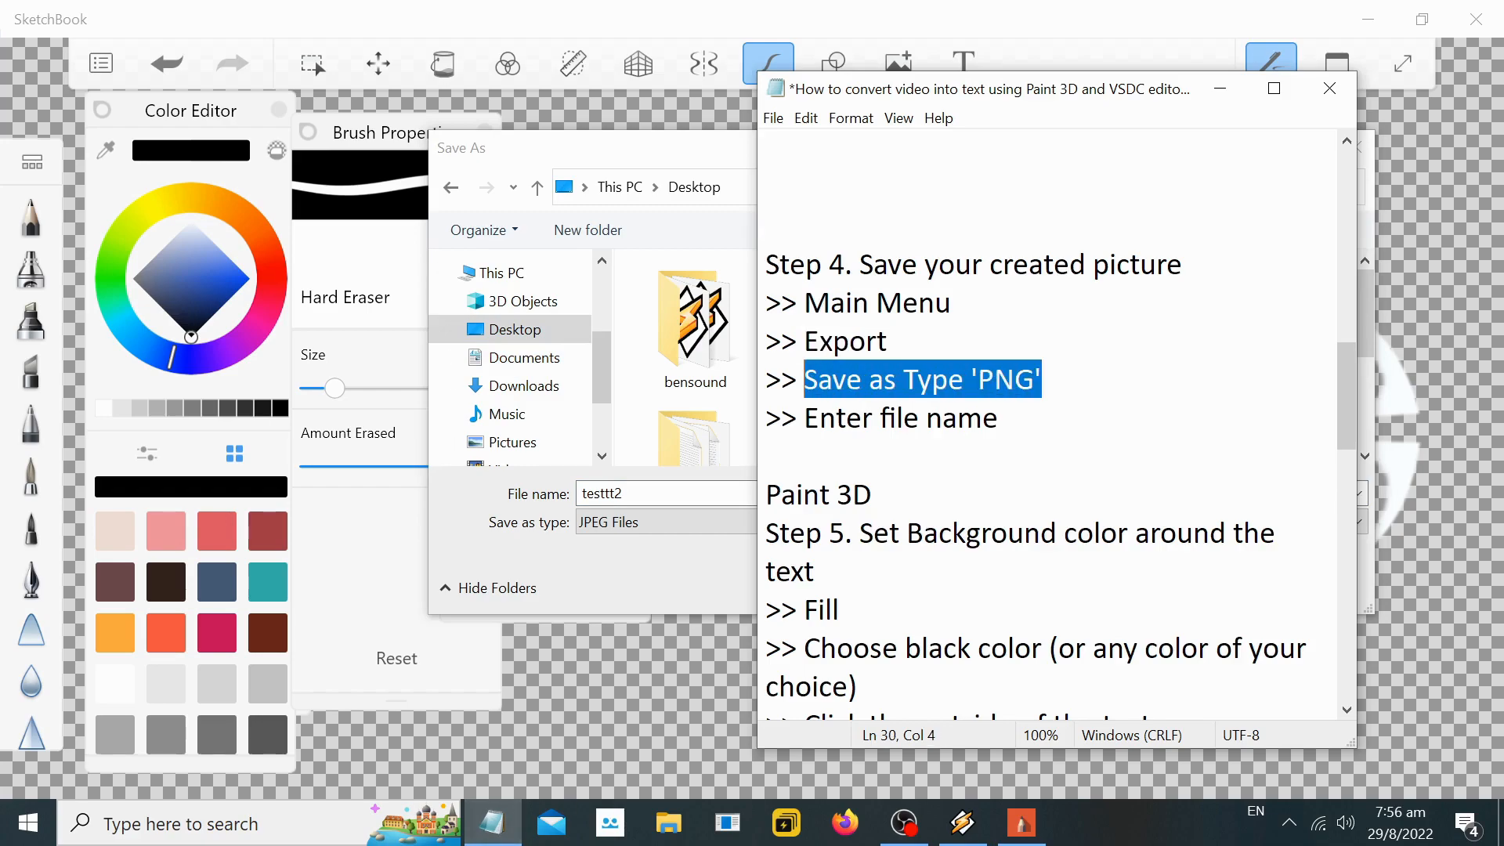
Step: Set the export's file type to PNG Files in SketchBook
left_click(657, 151)
left_click(901, 521)
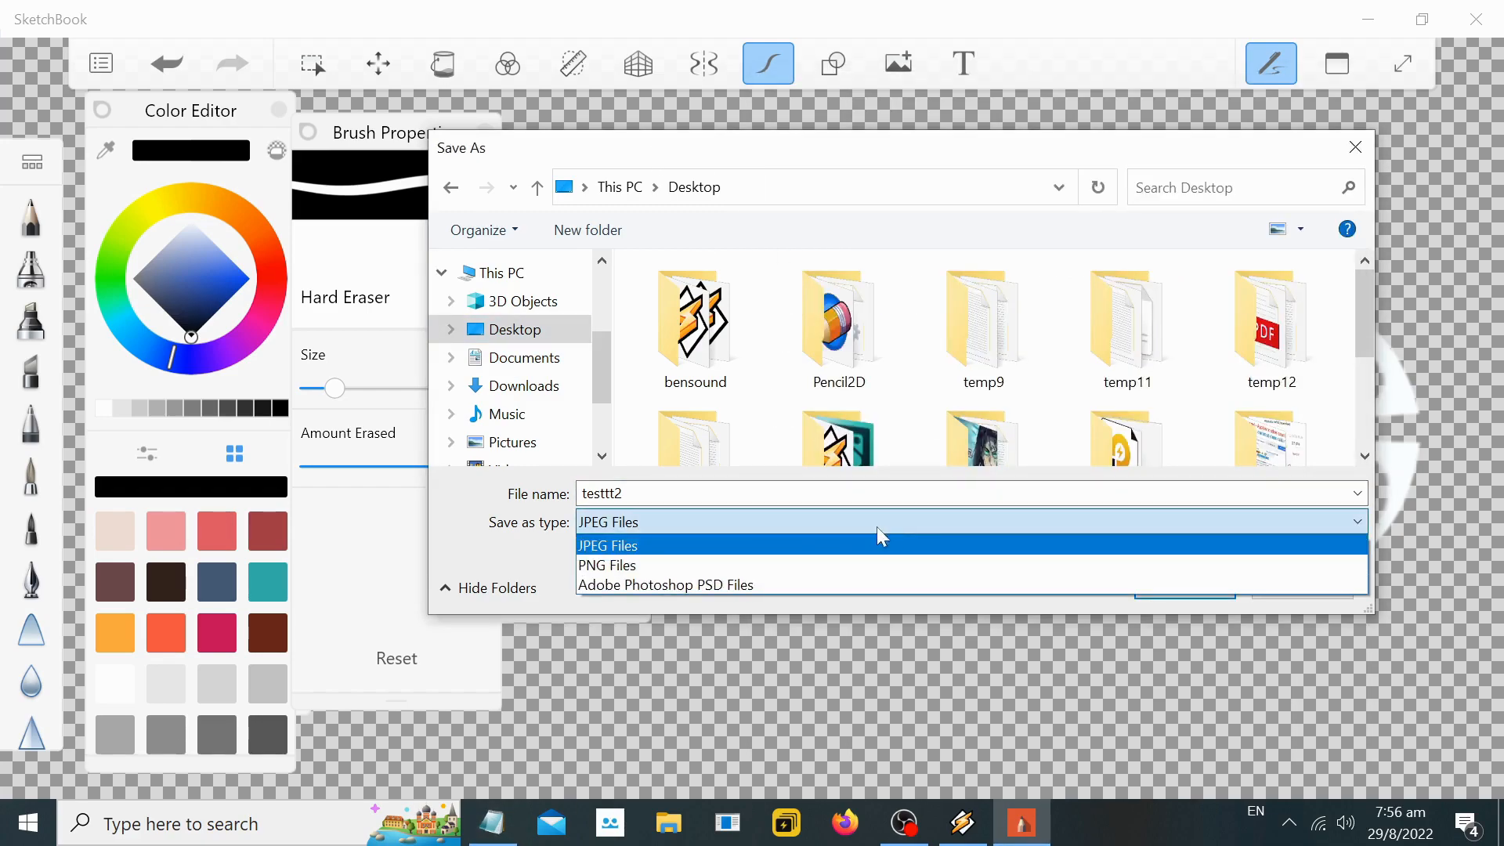
left_click(781, 565)
Step: Highlight "Enter file name" under Step 4 of the Notepad notes
left_click(492, 822)
key("Down")
key("End")
key("shift+Left")
key("shift+Left")
key("shift+Left")
key("shift+Left")
key("shift+Left")
key("shift+Left")
key("shift+Left")
key("shift+Left")
key("shift+Left")
key("shift+Left")
key("shift+Left")
key("shift+Left")
key("shift+Left")
key("shift+Left")
key("shift+Left")
Step: Name the exported PNG abc and save it to the Desktop
left_click(778, 491)
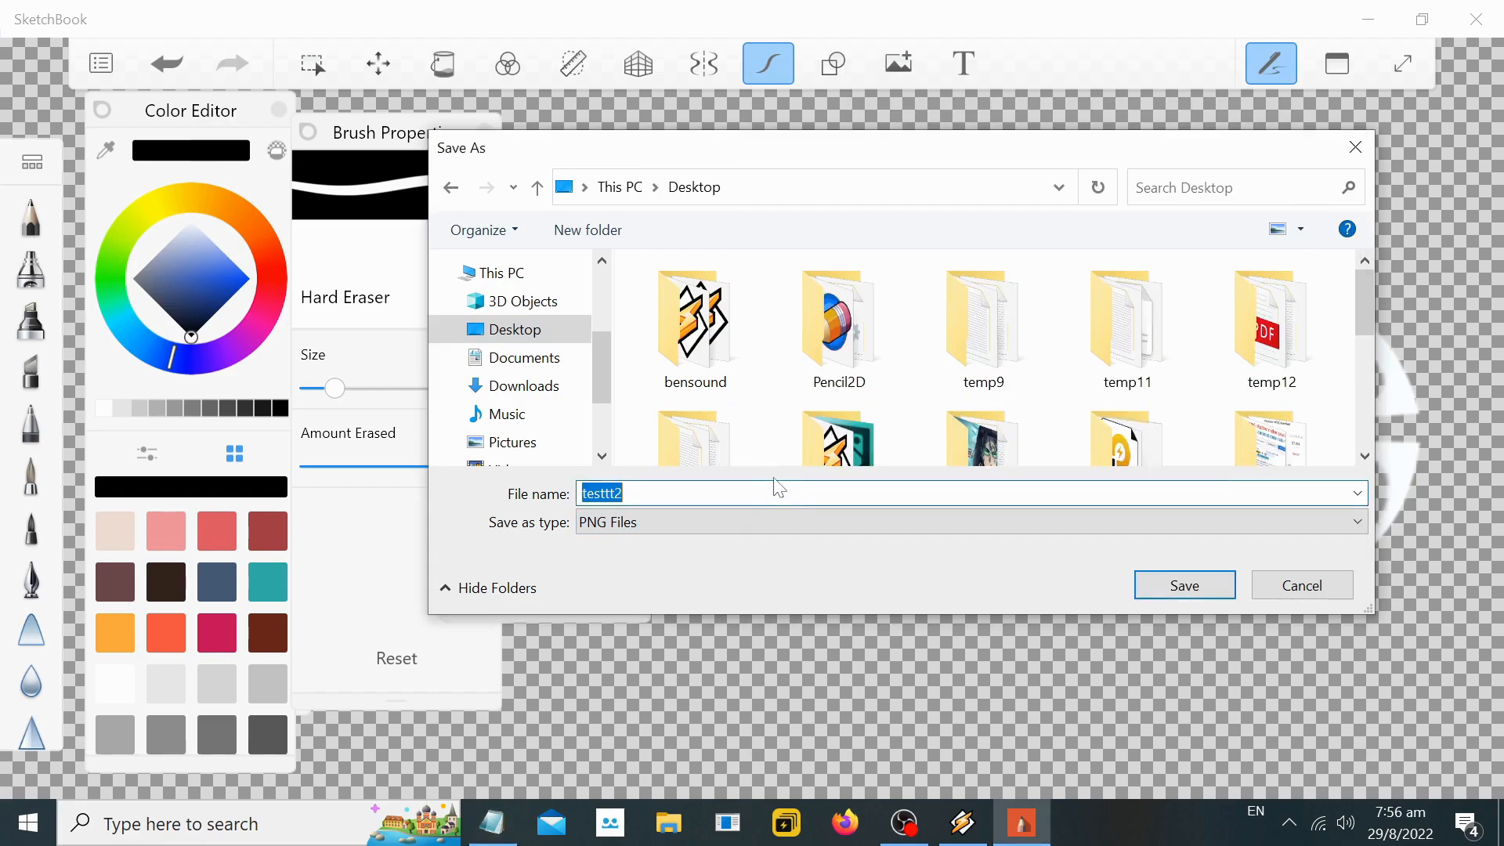
type("ab")
left_click(1213, 585)
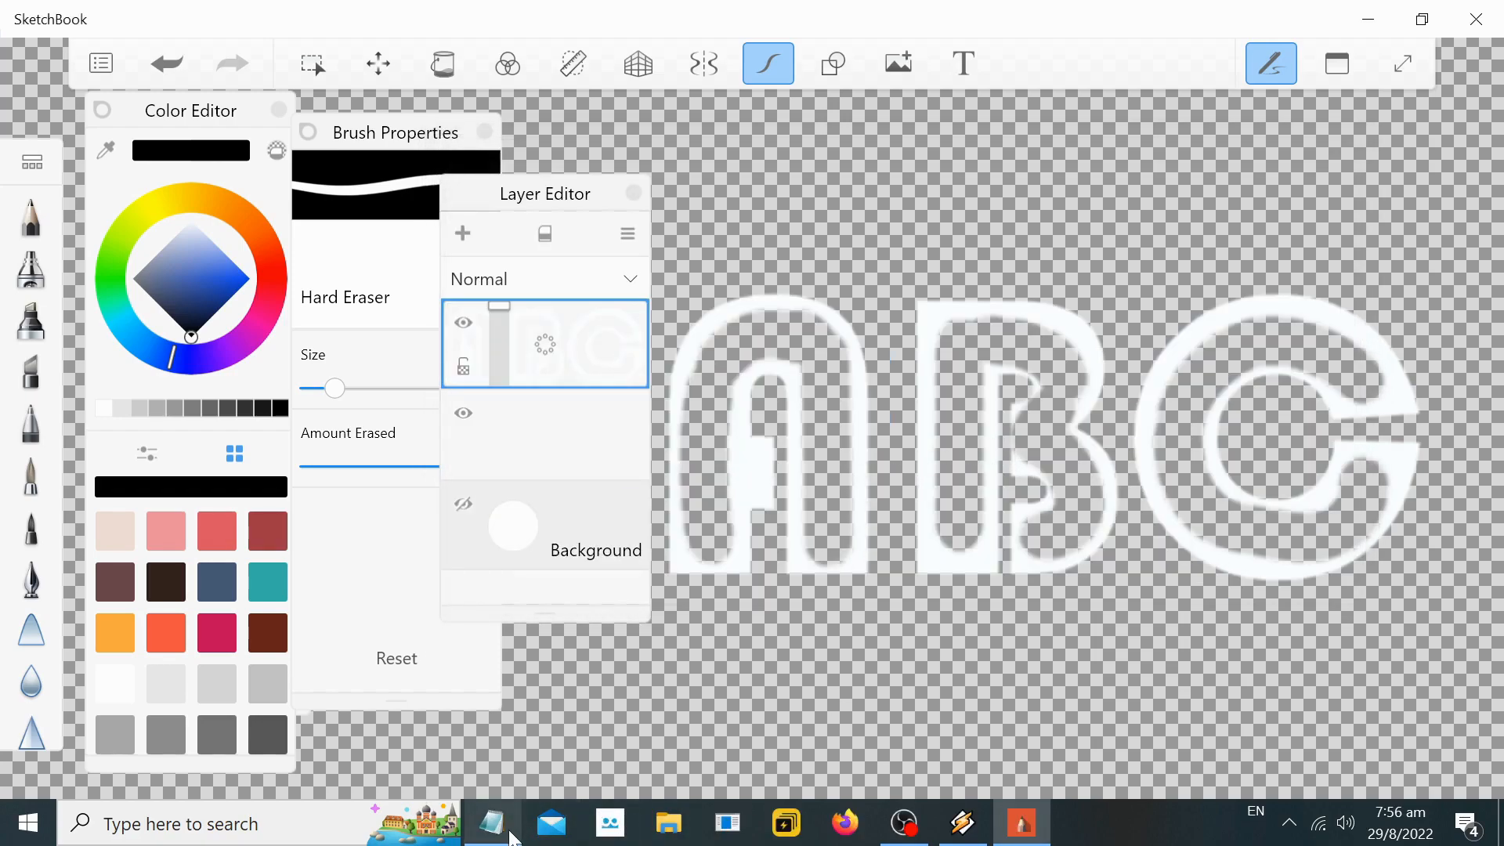
Step: Minimize SketchBook to show the desktop and highlight the "Paint 3D" heading in the Notepad notes
left_click(492, 822)
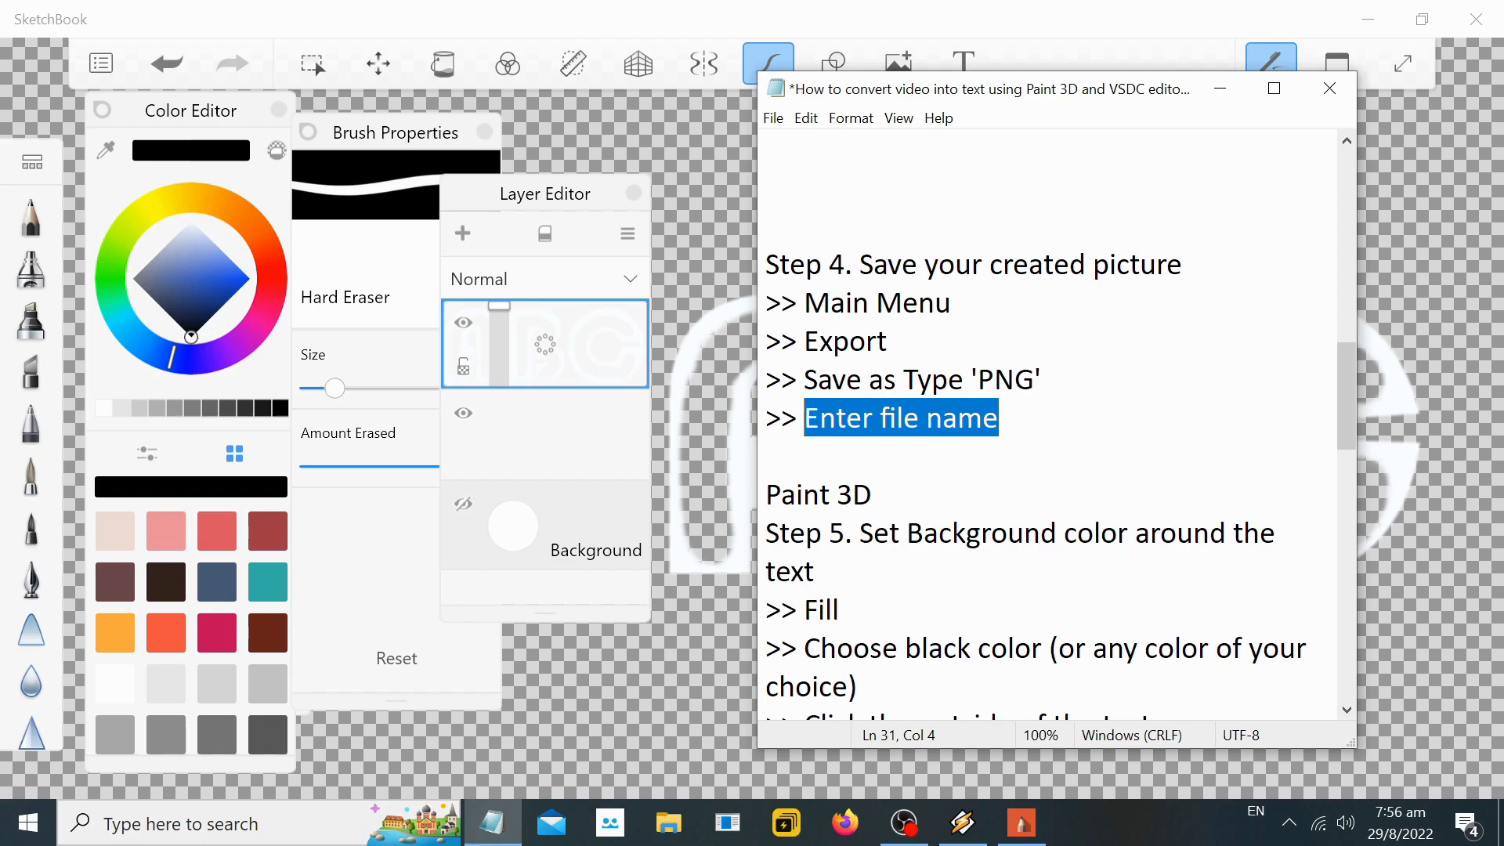
left_click(1366, 21)
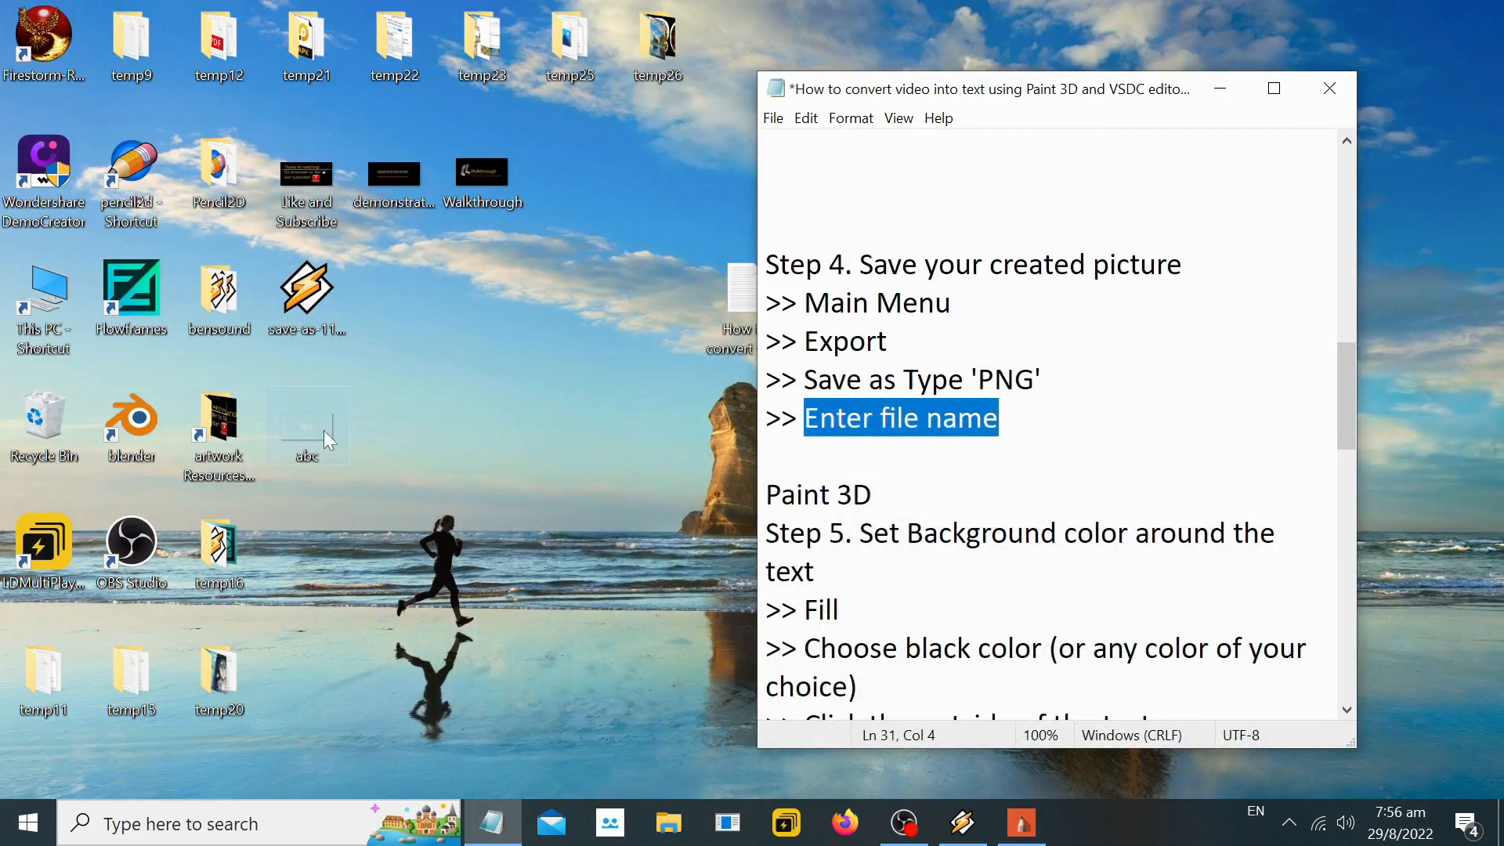
key("Down")
key("Down")
key("End")
key("shift+Home")
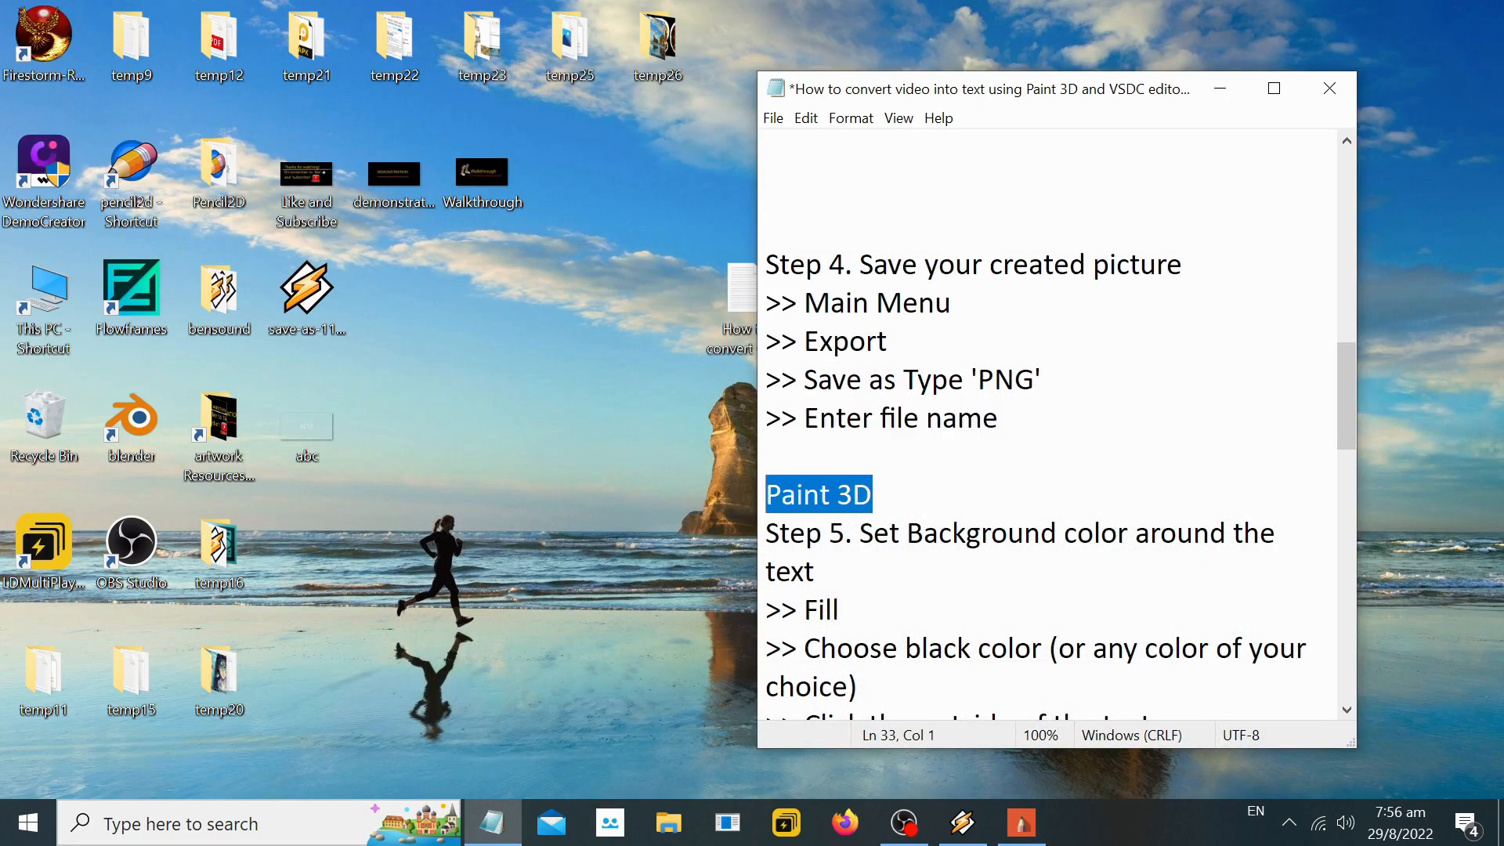
Step: Highlight "Set Background color around the text" in Step 5 of the notes, and select the "Paint 3D" heading again
key("Down")
key("ctrl+Right")
key("ctrl+Right")
key("shift+End")
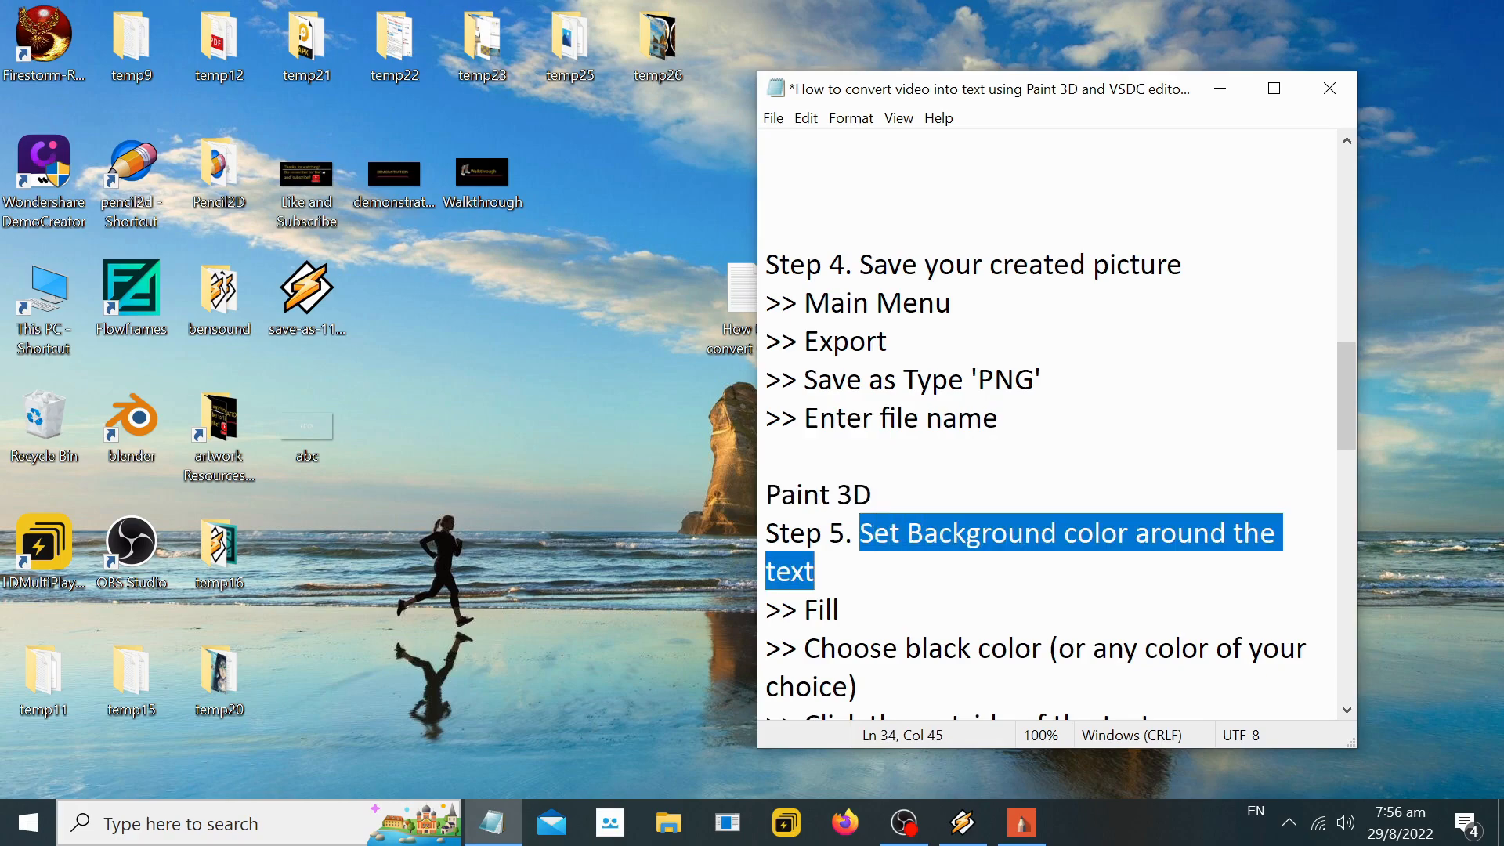
scroll(1050, 423, "down", 2)
key("Up")
key("End")
key("shift+Home")
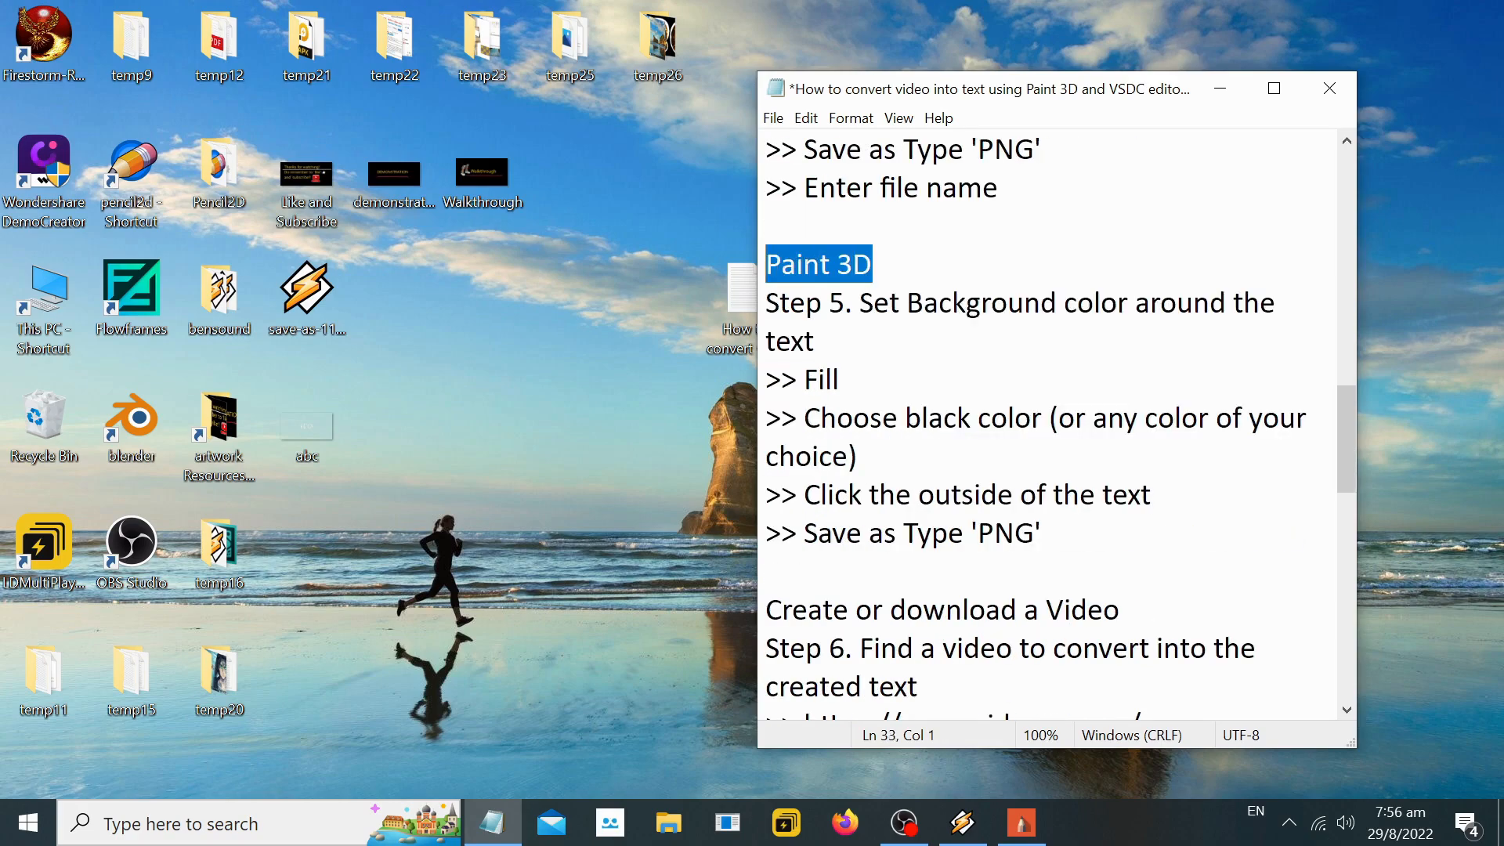
Step: Open the abc image from the desktop in Paint 3D
right_click(307, 430)
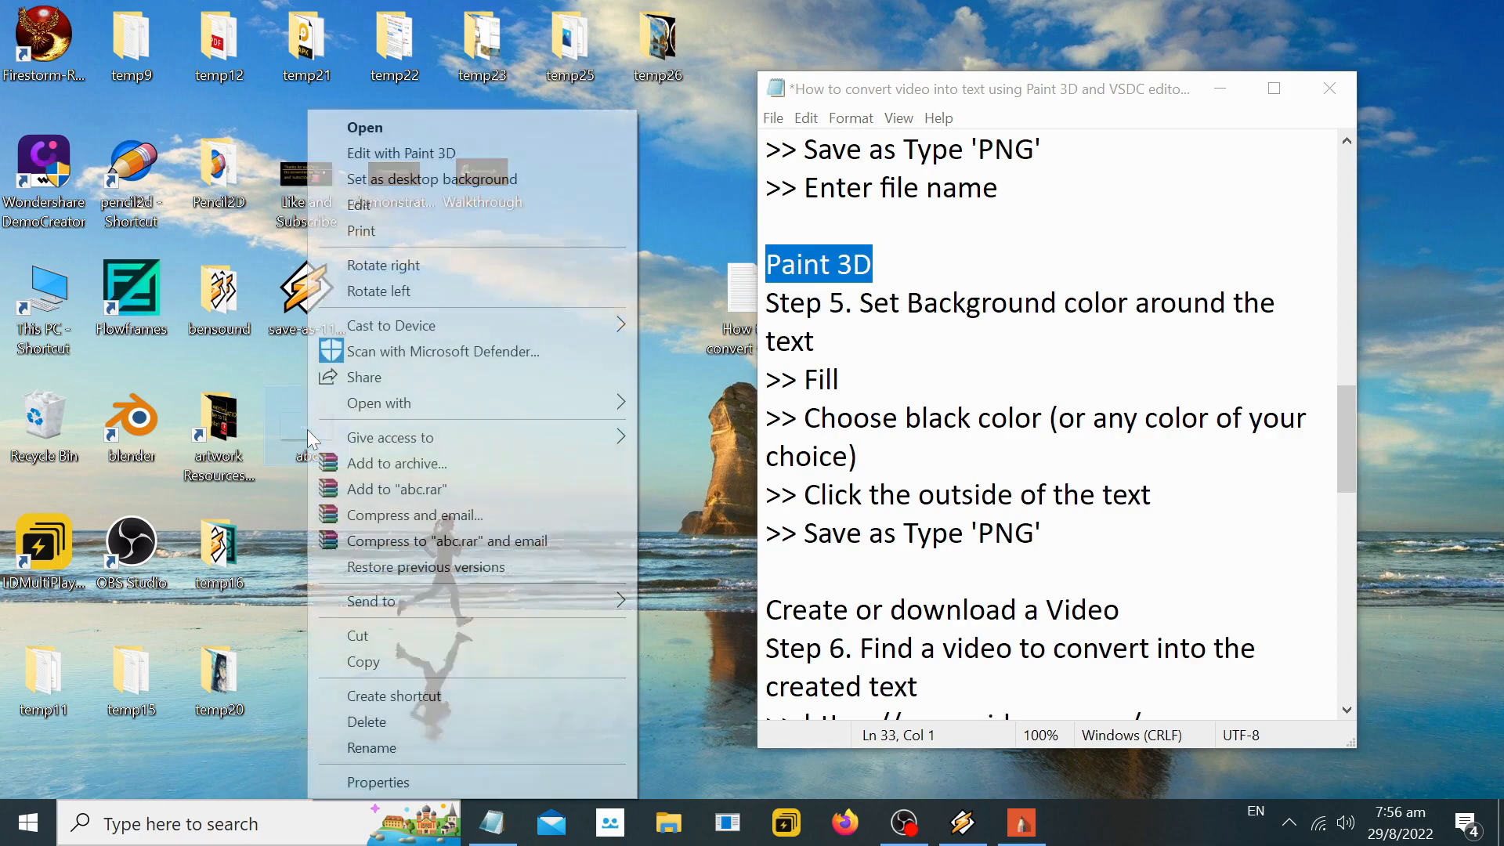
mouse_move(459, 403)
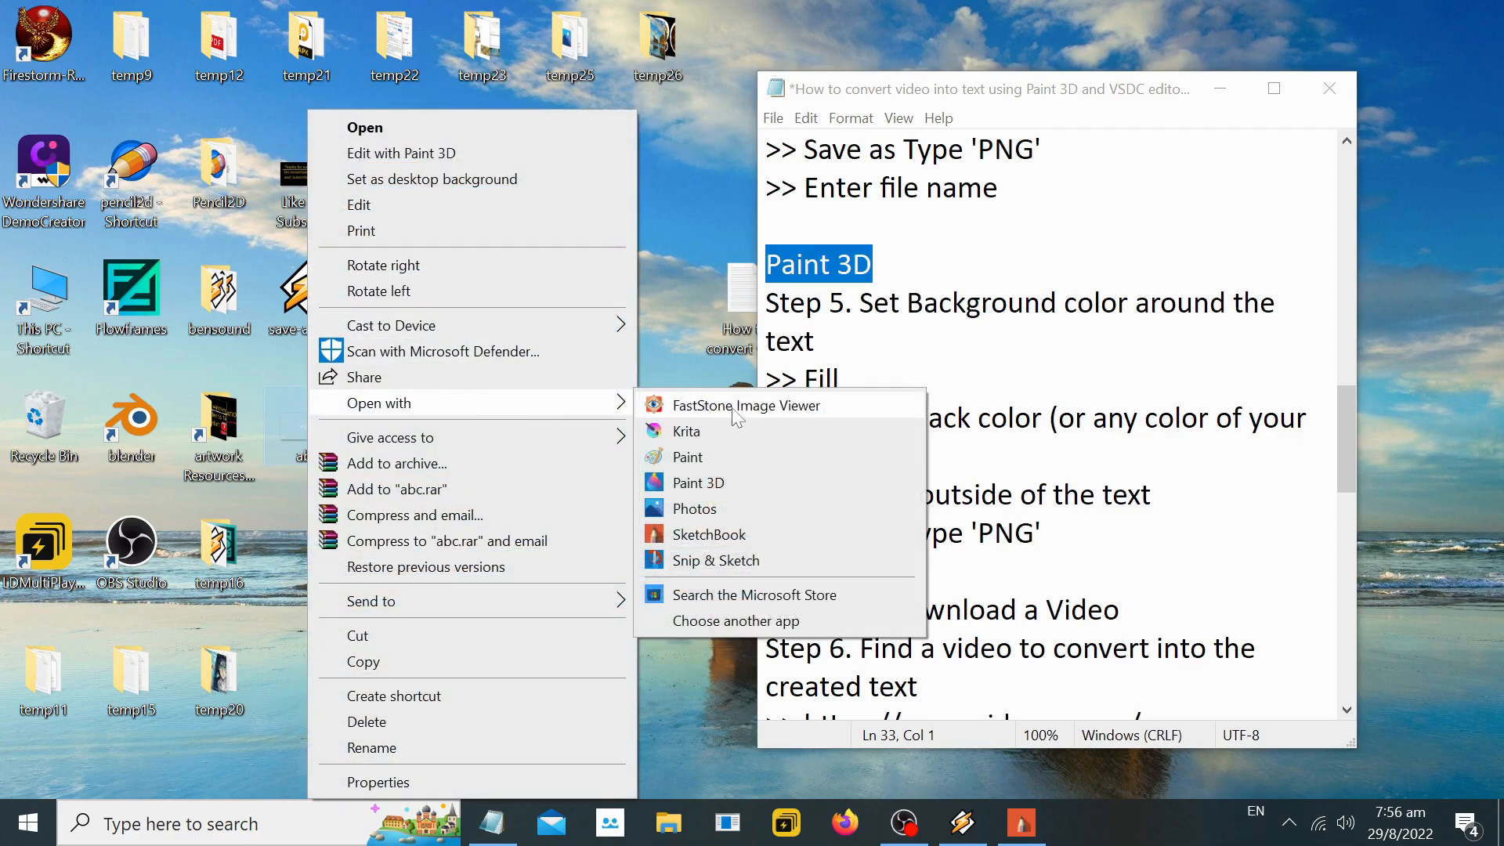
left_click(736, 482)
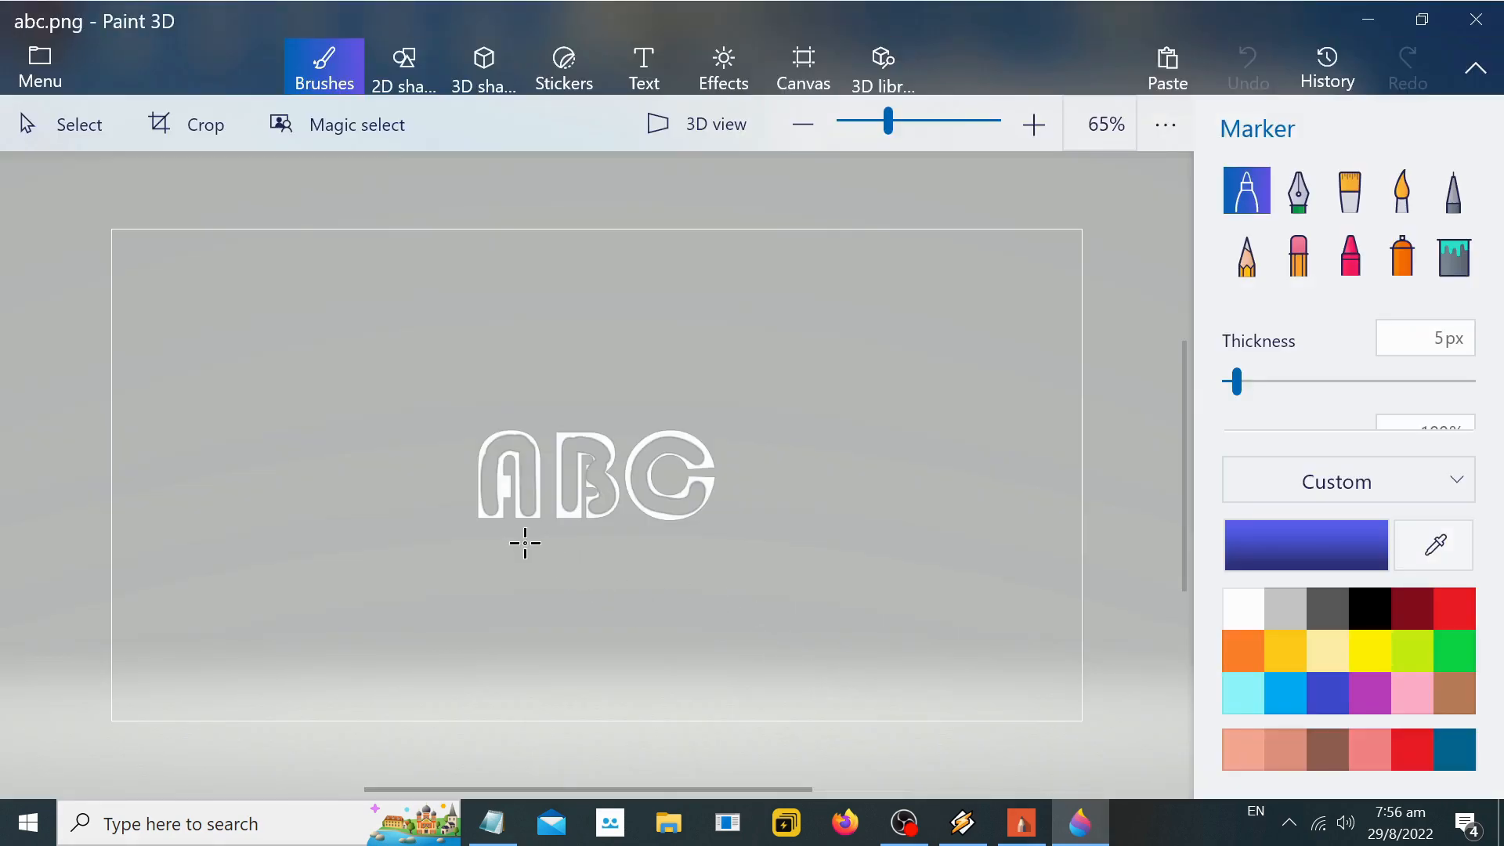
Step: Highlight "Fill" under Step 5 of the Notepad notes and choose the Fill tool in Paint 3D
left_click(492, 823)
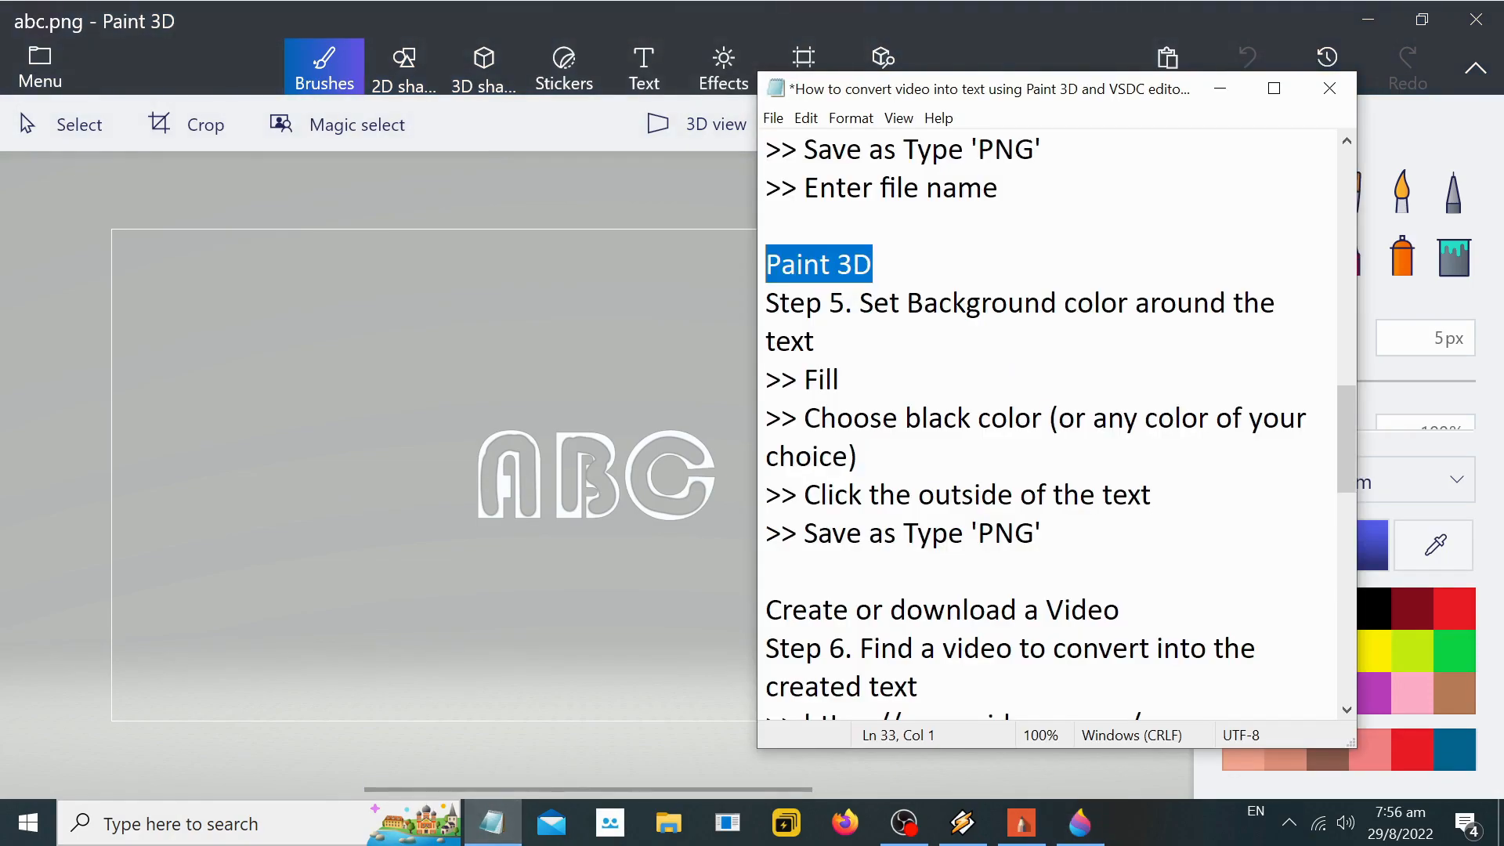
double_click(821, 379)
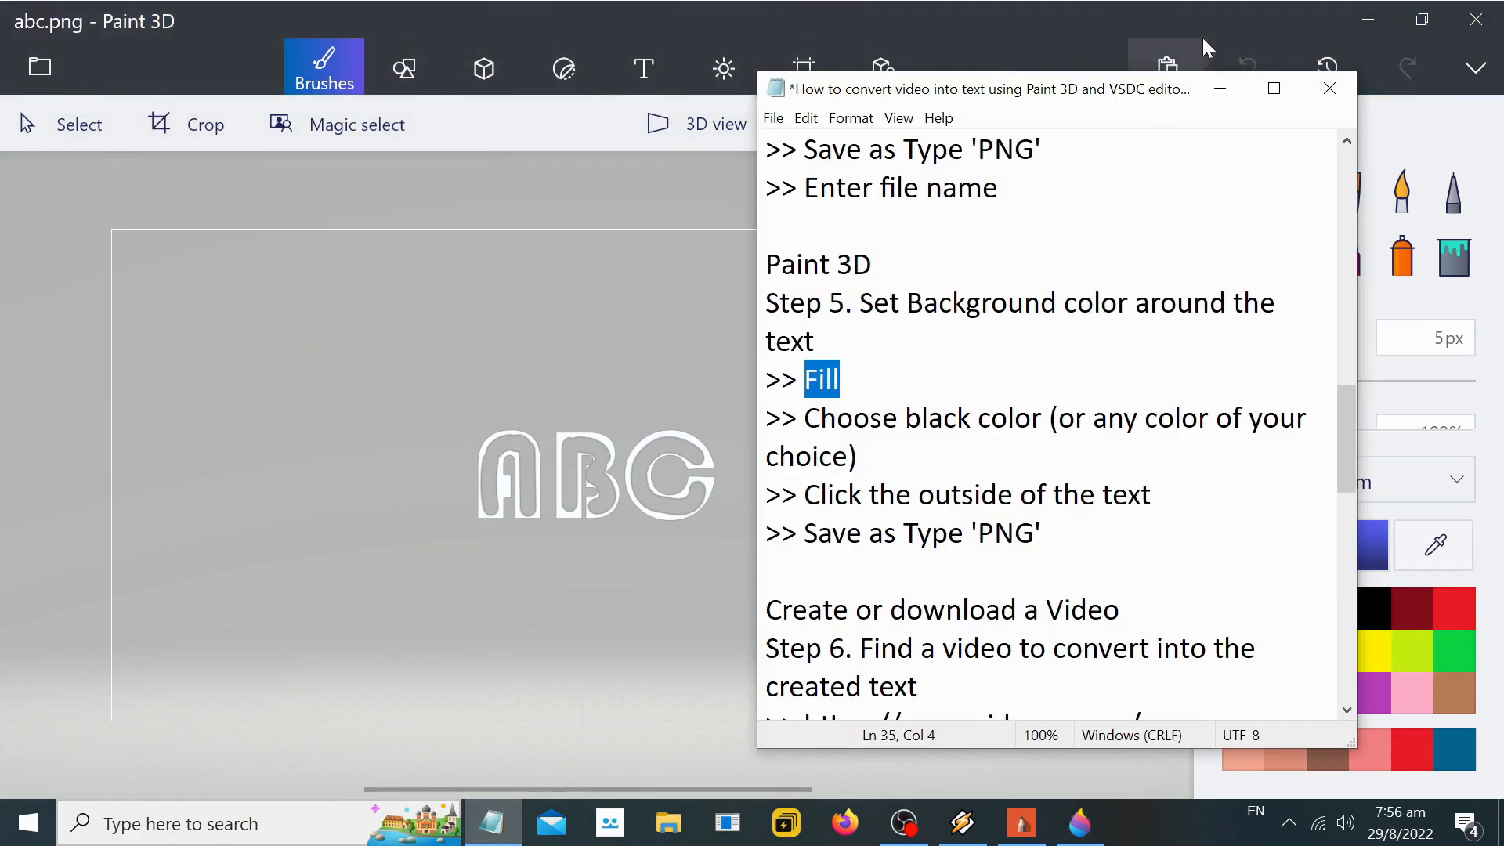
left_click(1219, 87)
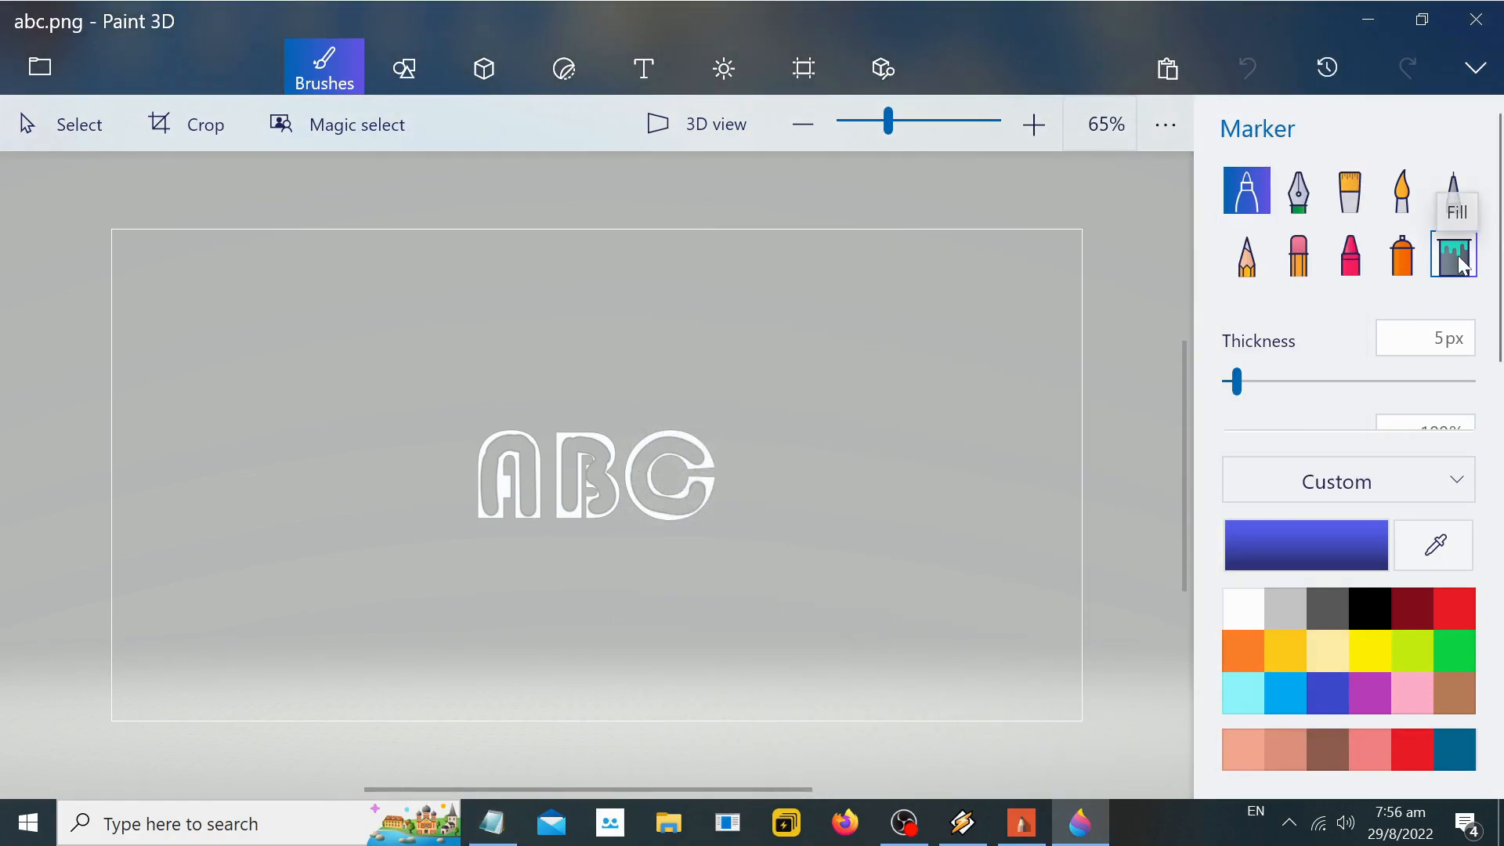
left_click(1460, 263)
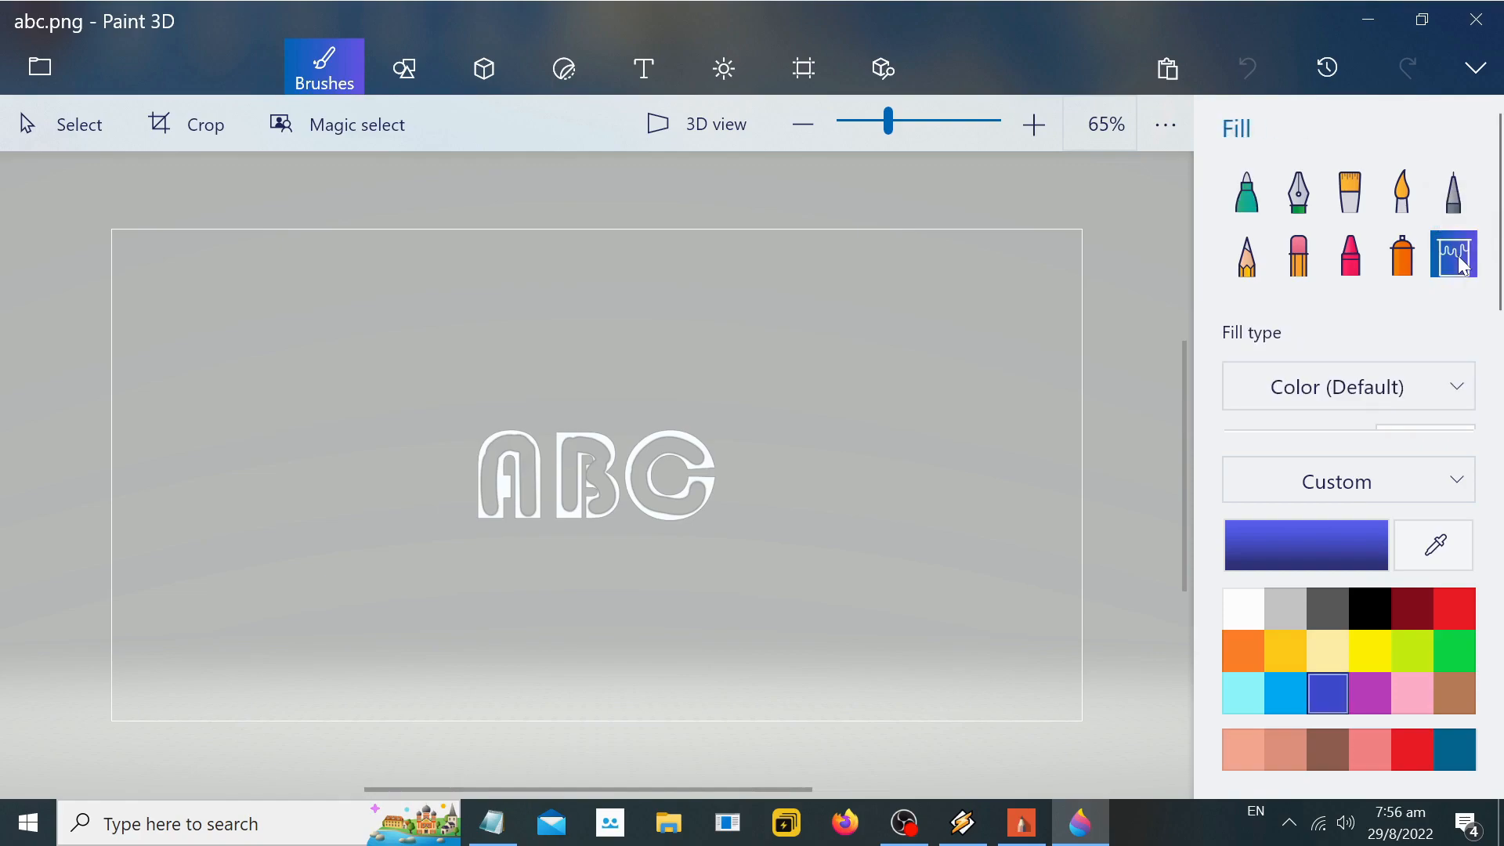
Step: Highlight the "Choose black color" line in the notes and fill the canvas around the ABC text with black in Paint 3D
left_click(493, 823)
left_click_drag(805, 418, 858, 456)
left_click(1219, 88)
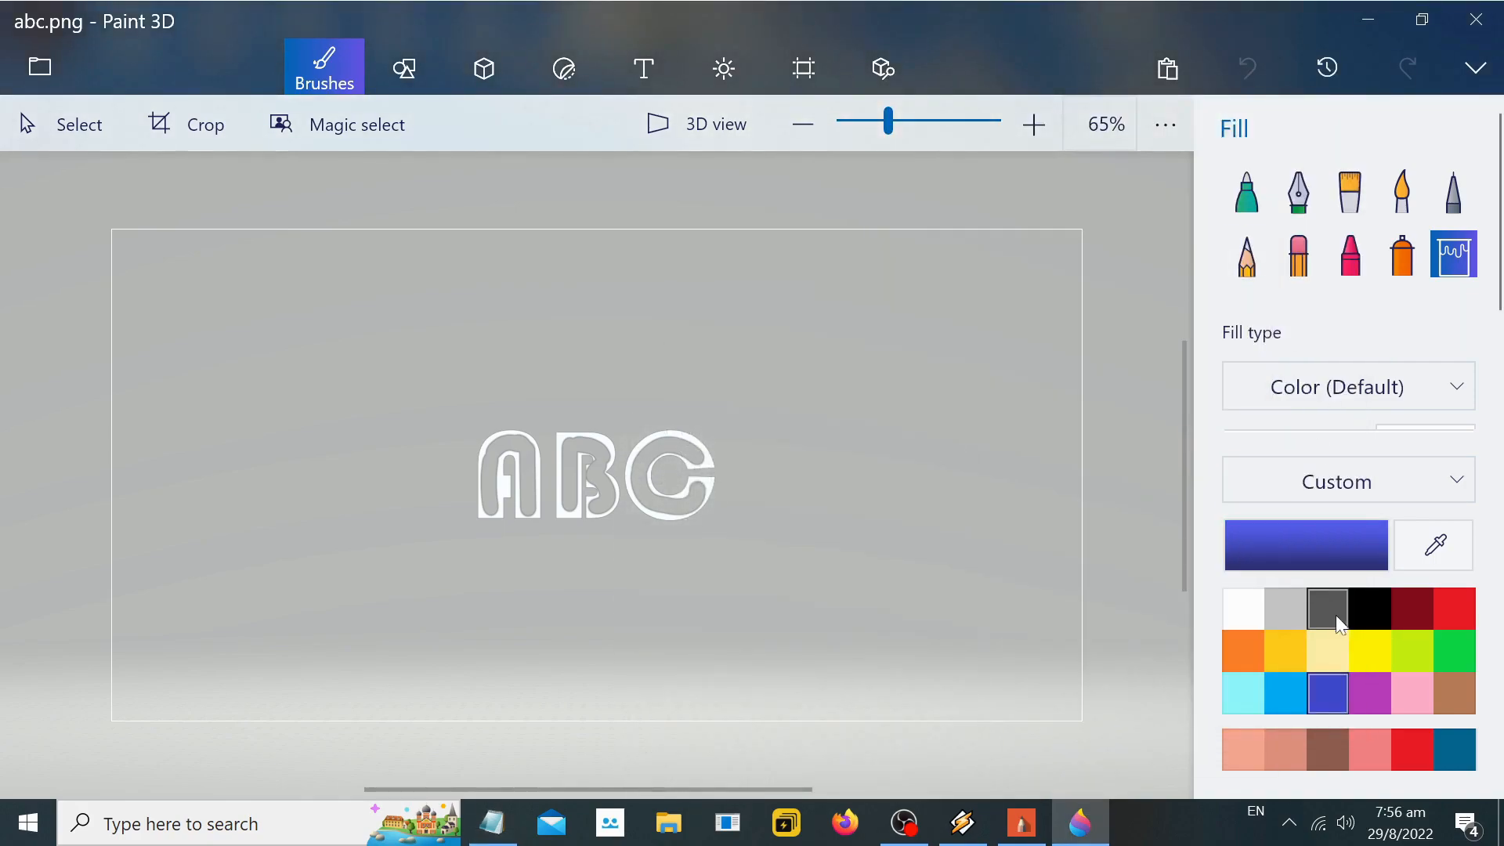
left_click(1369, 611)
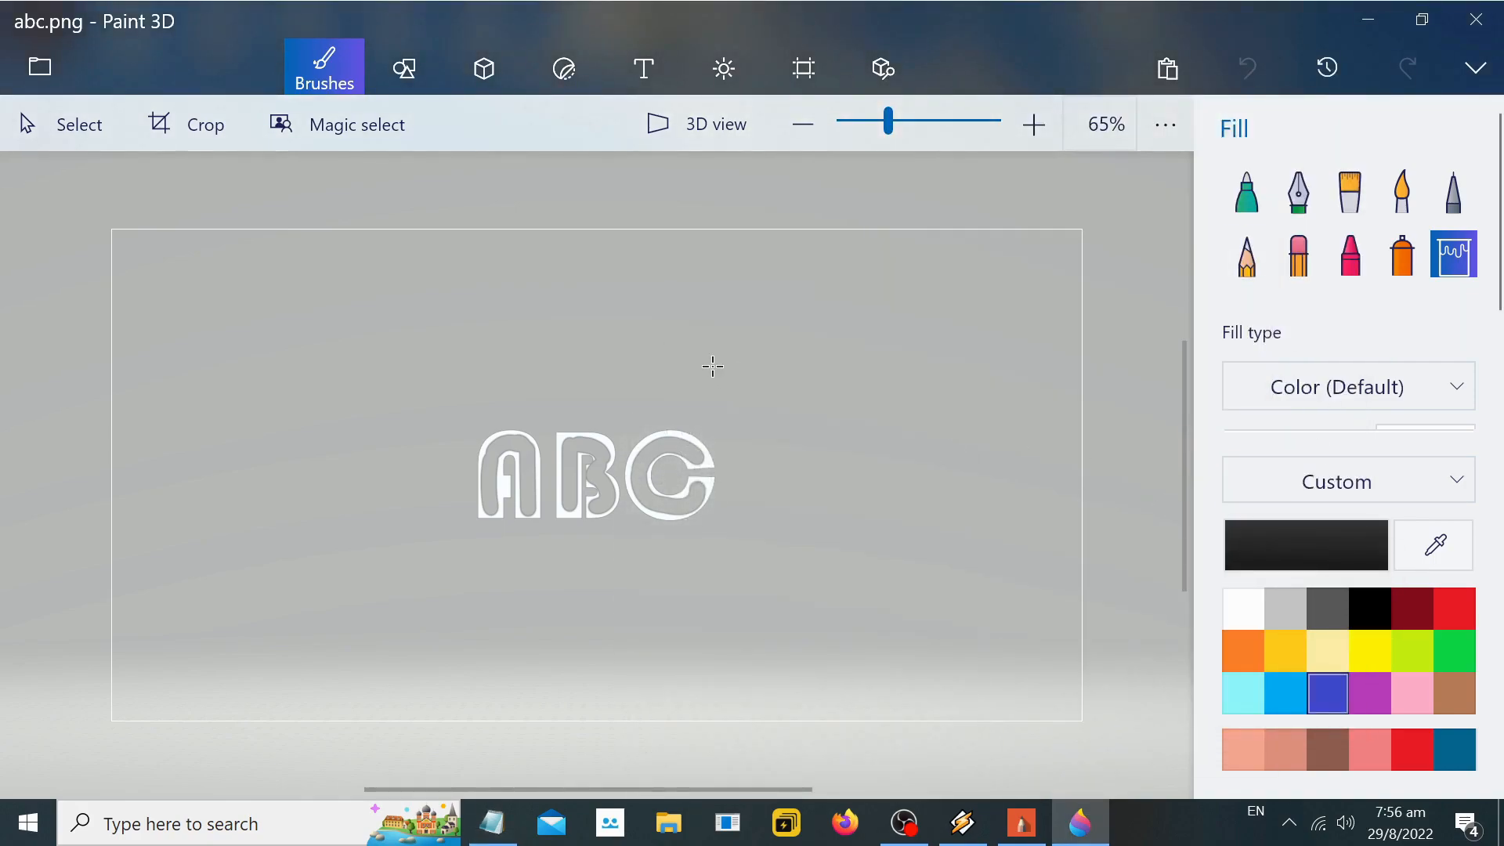
left_click(711, 362)
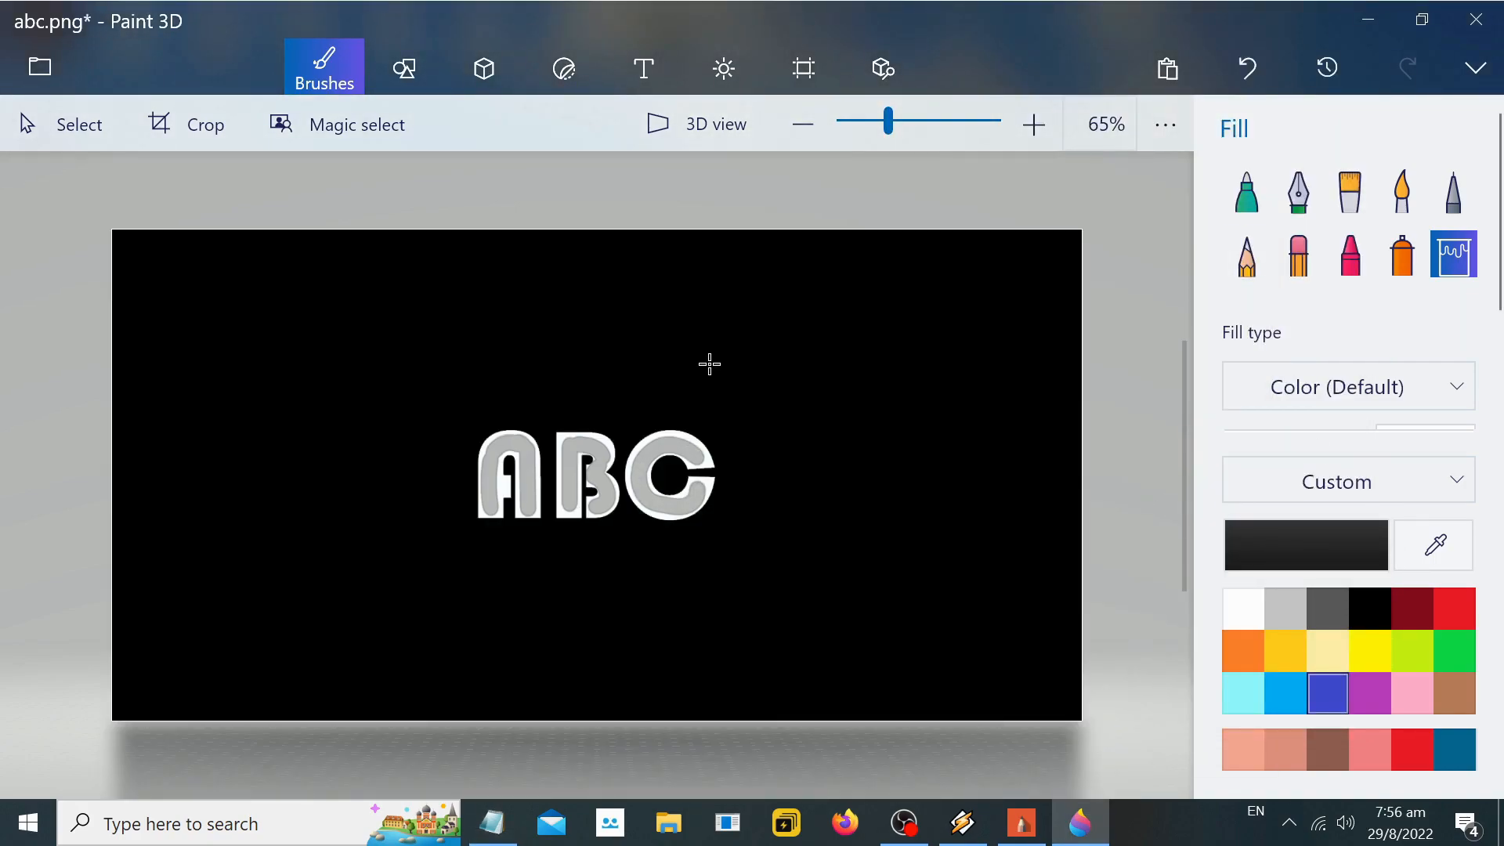
Step: Highlight "Click the outside of the text" and "Save as Type 'PNG'" in turn under Step 5 of the Notepad notes
key("alt+Tab")
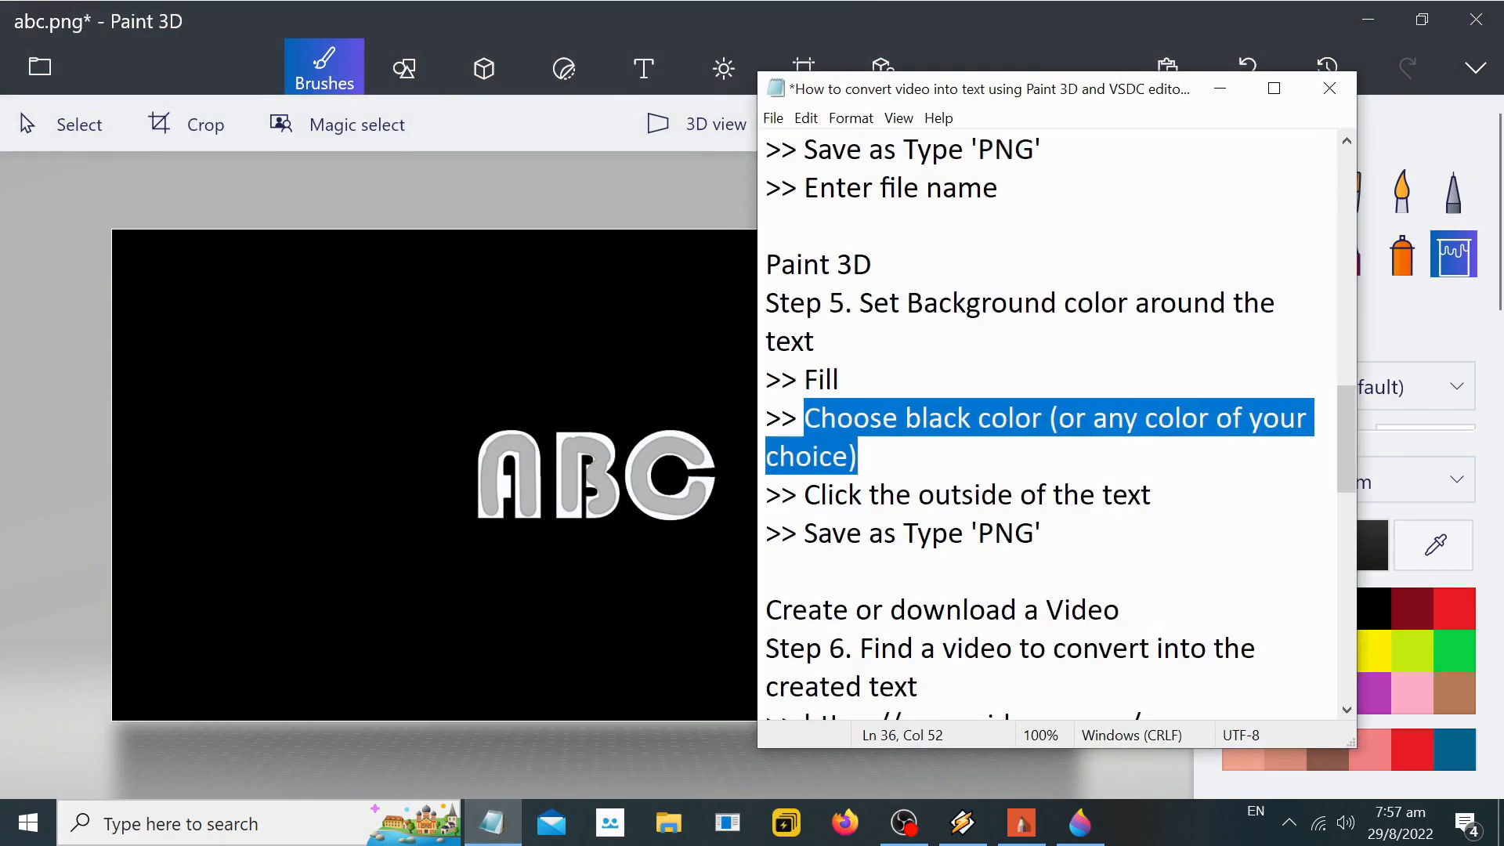
scroll(1050, 427, "down", 1)
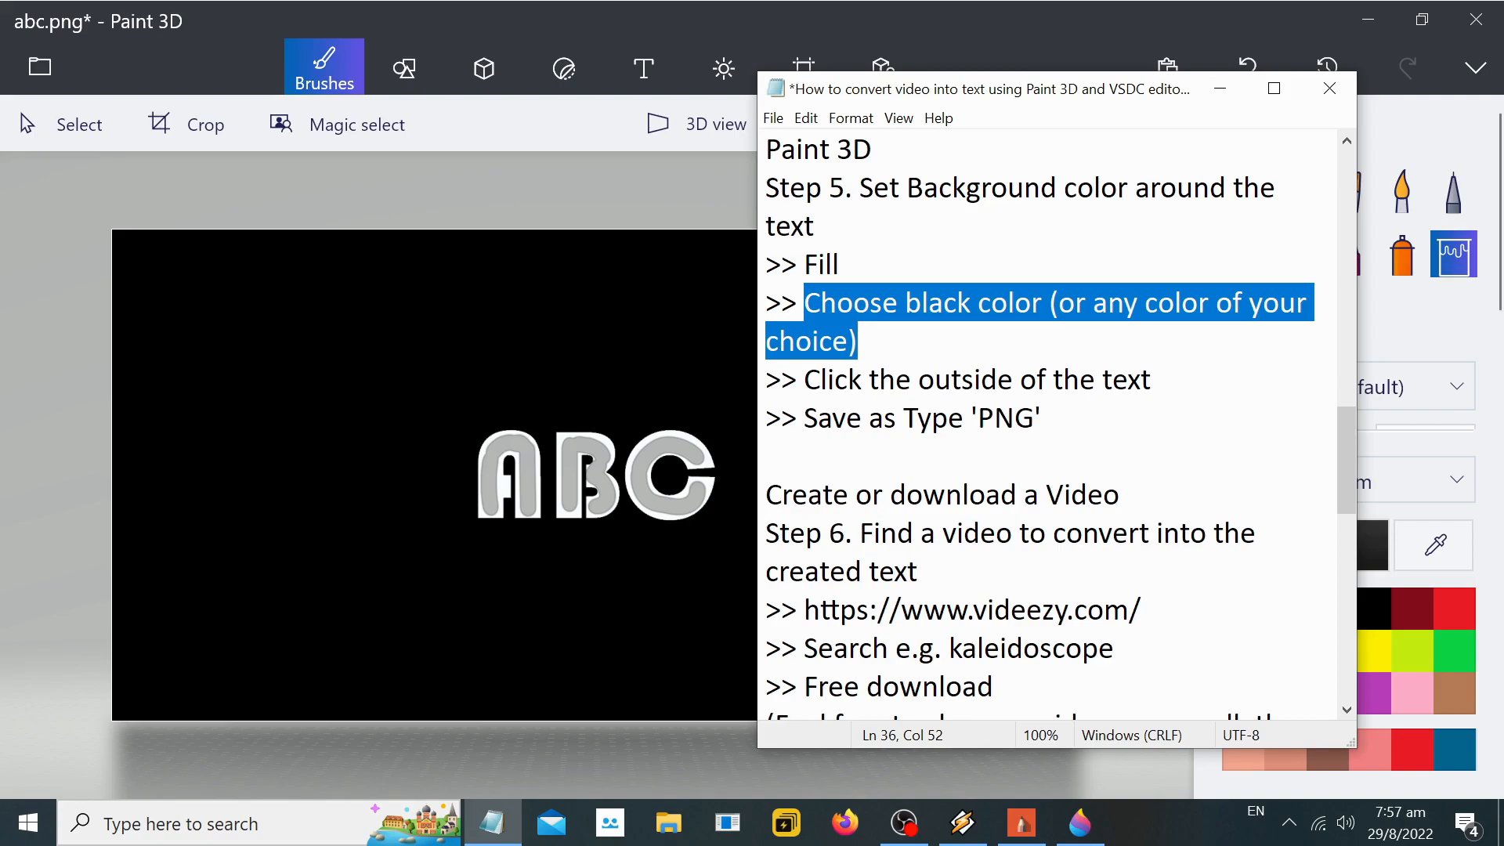
left_click_drag(804, 379, 1127, 379)
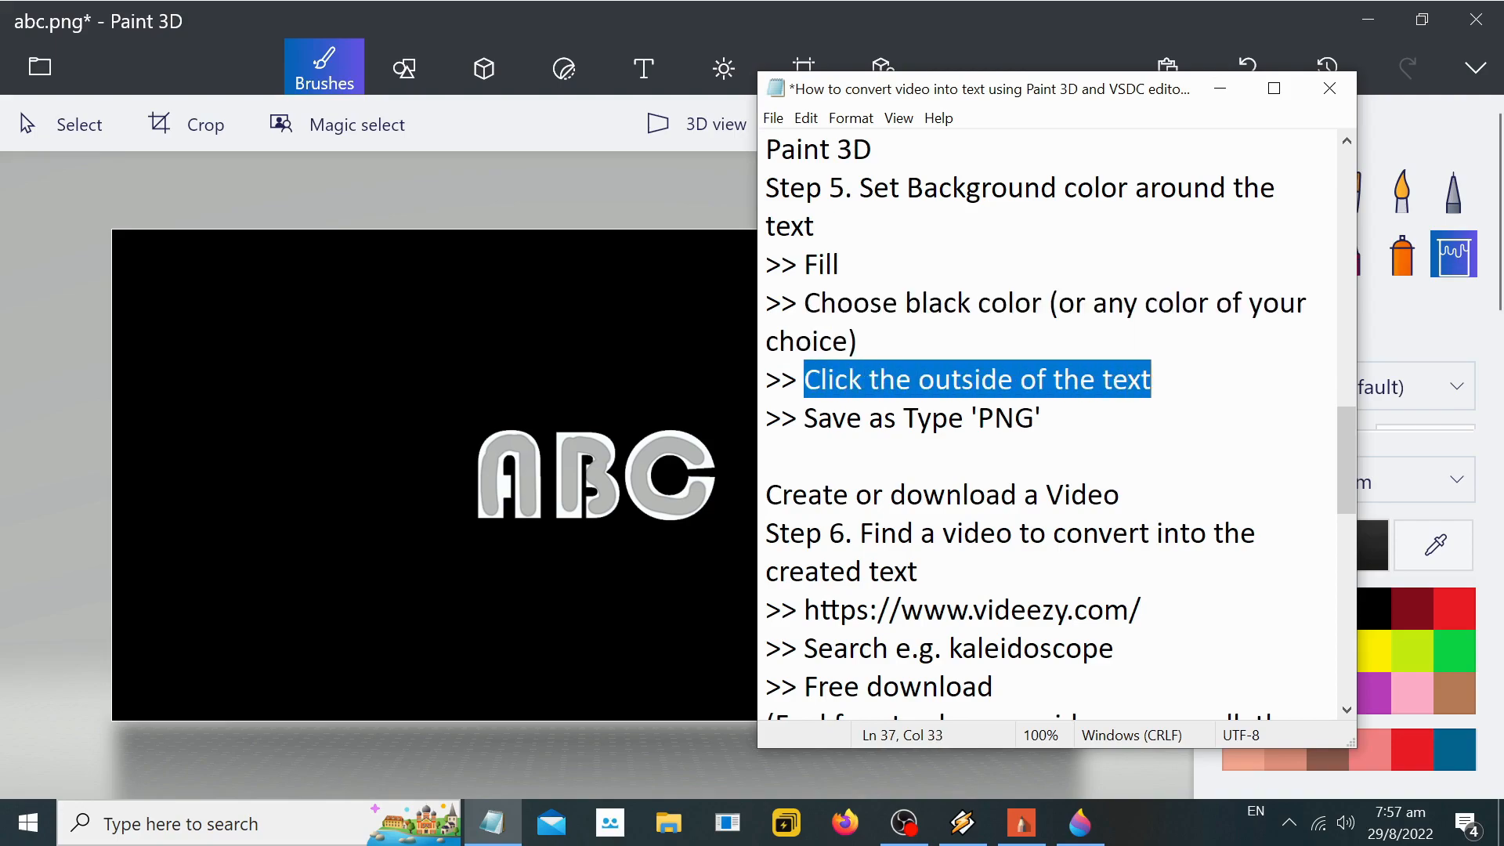
left_click_drag(804, 417, 1041, 417)
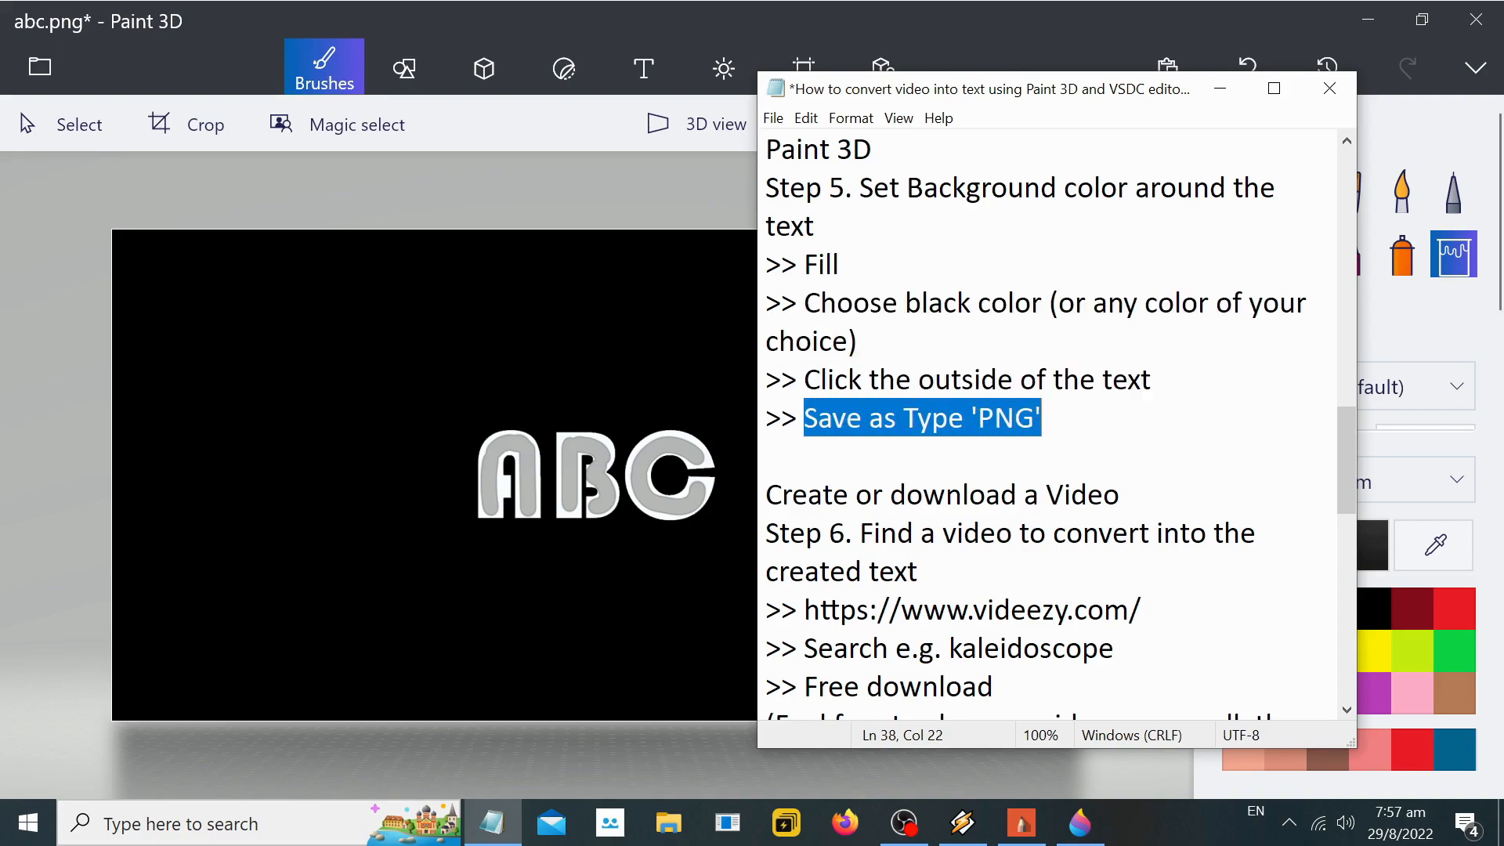
Step: Save a PNG image copy named "abc with bg" to the desktop, then close Paint 3D without saving changes to abc.png
left_click(1219, 88)
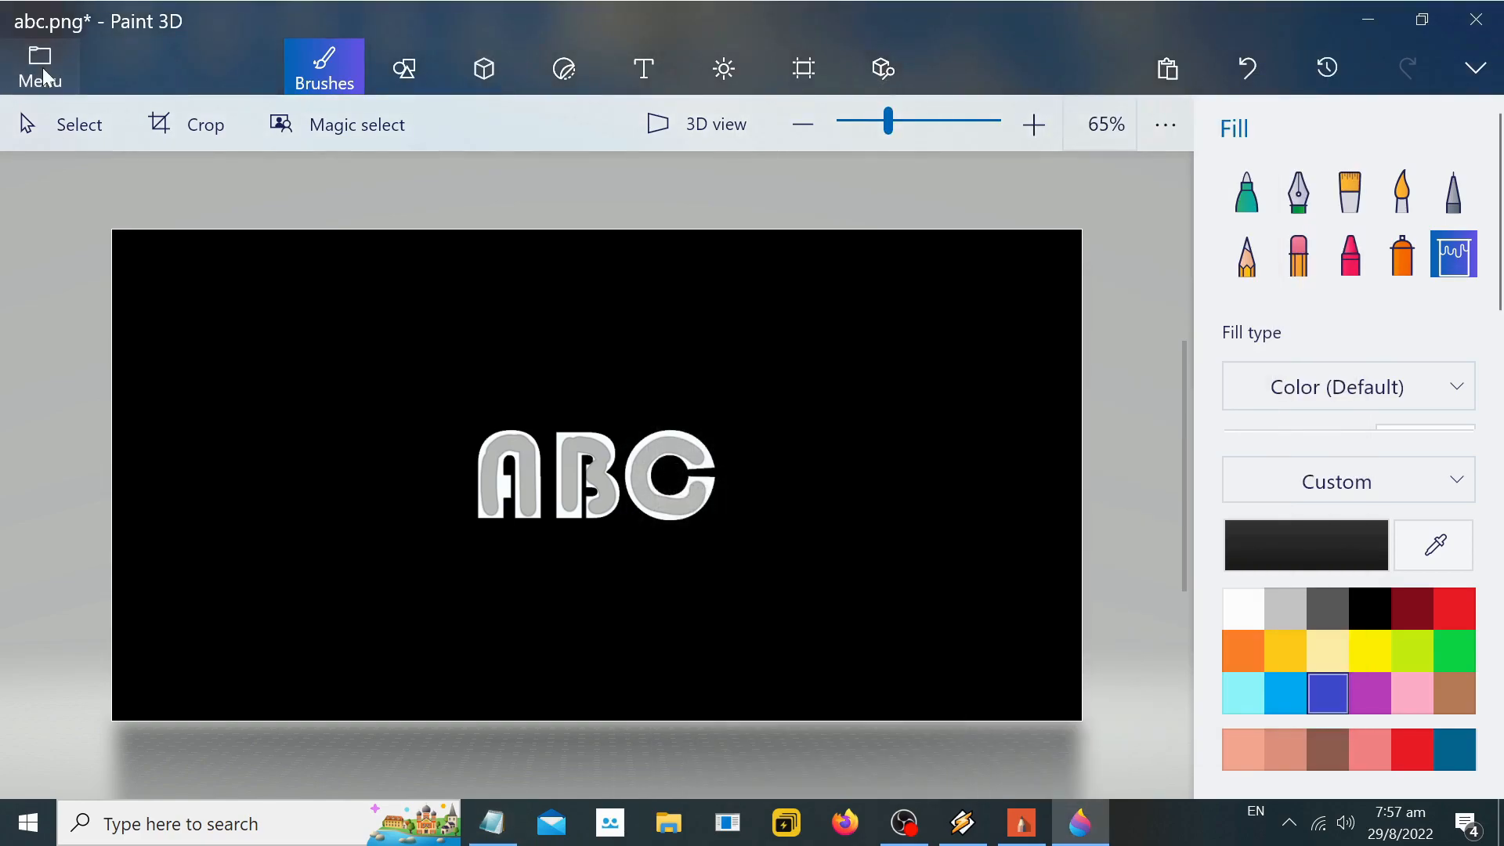
left_click(40, 67)
left_click(87, 363)
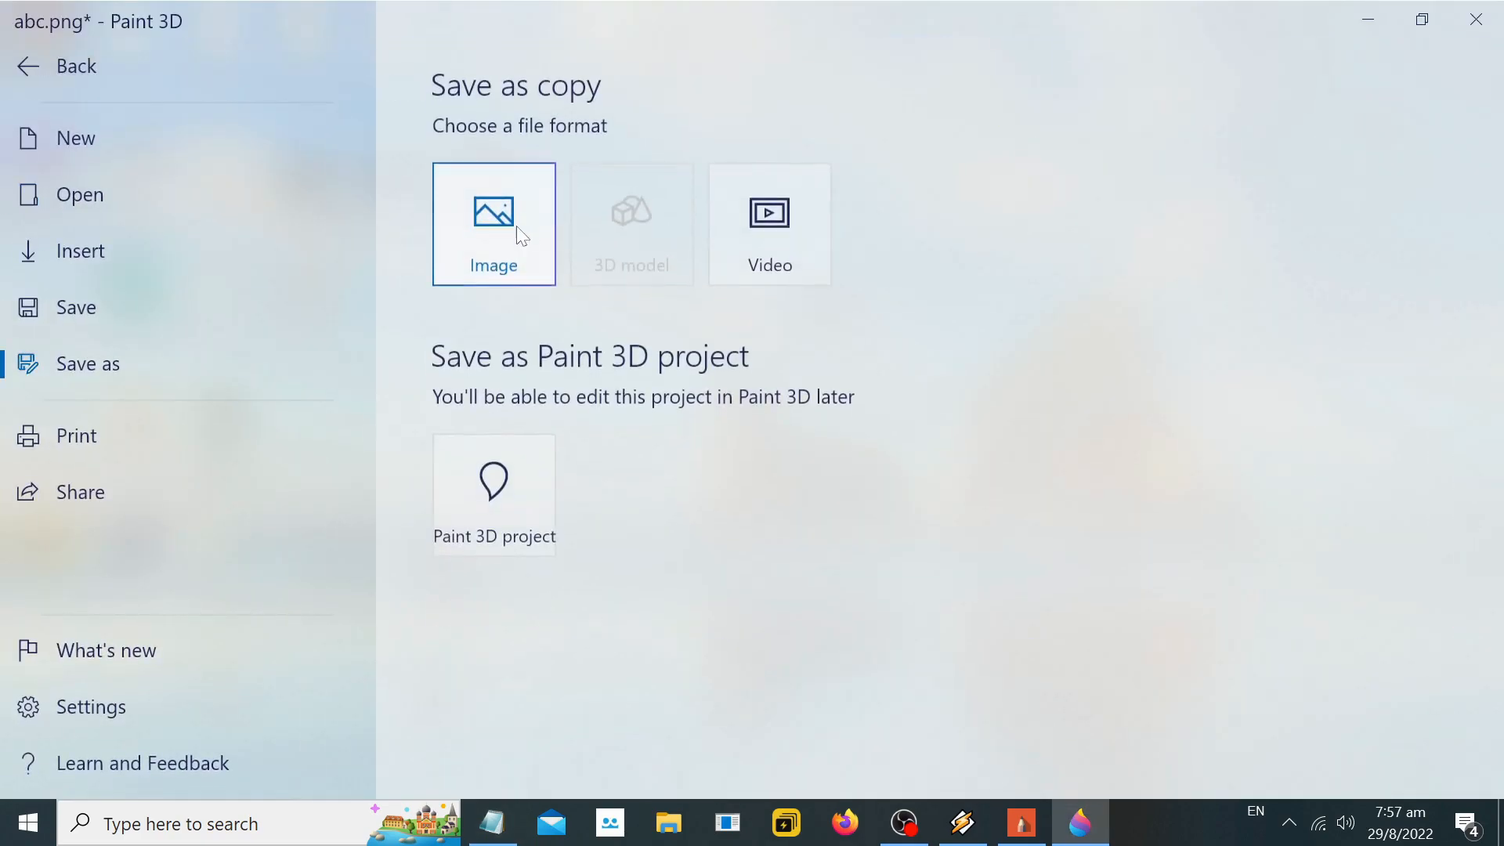
left_click(513, 228)
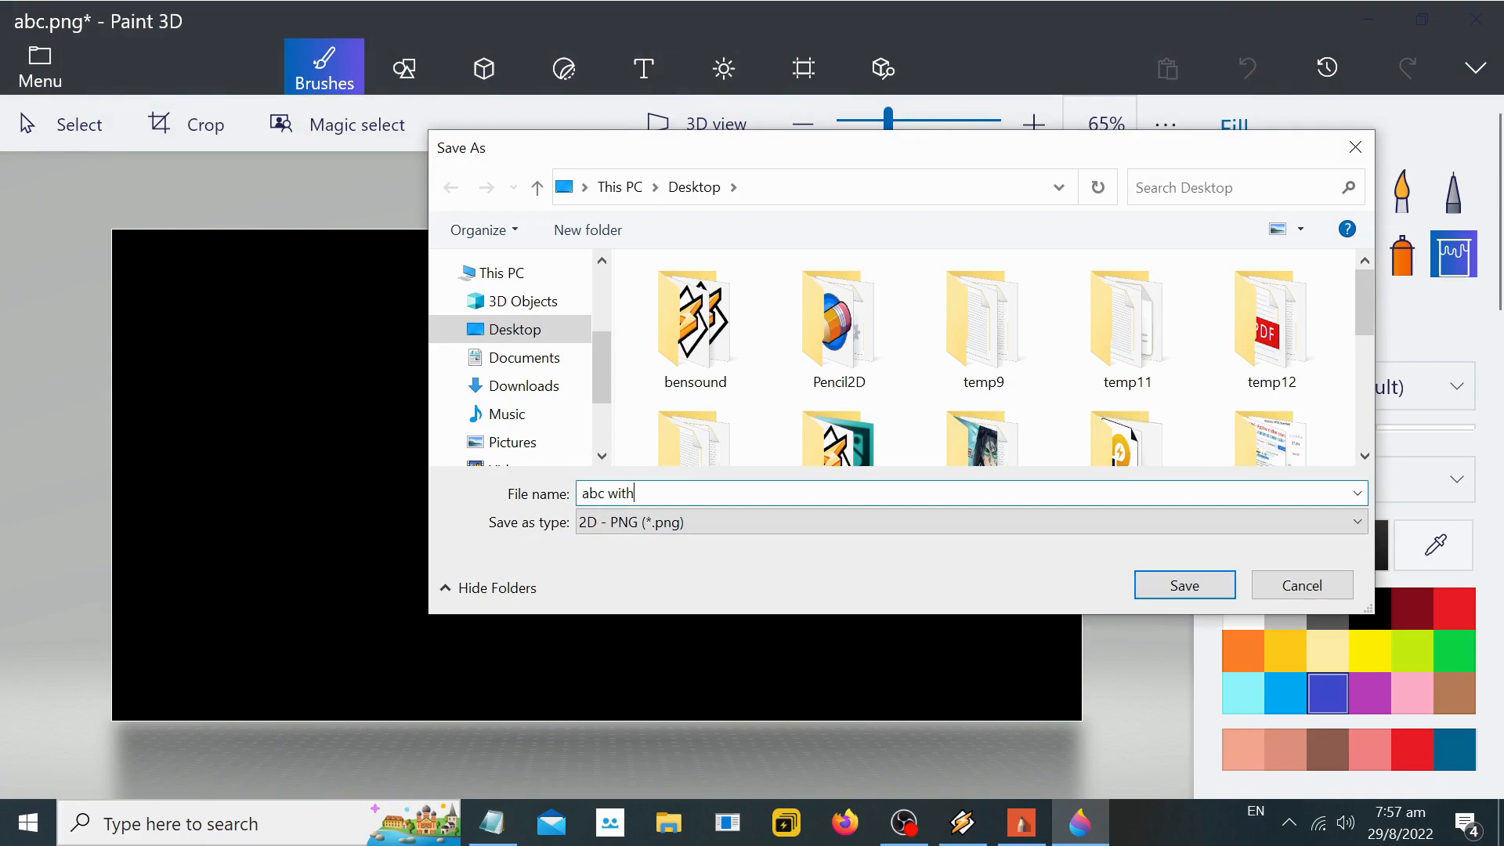
left_click(1183, 586)
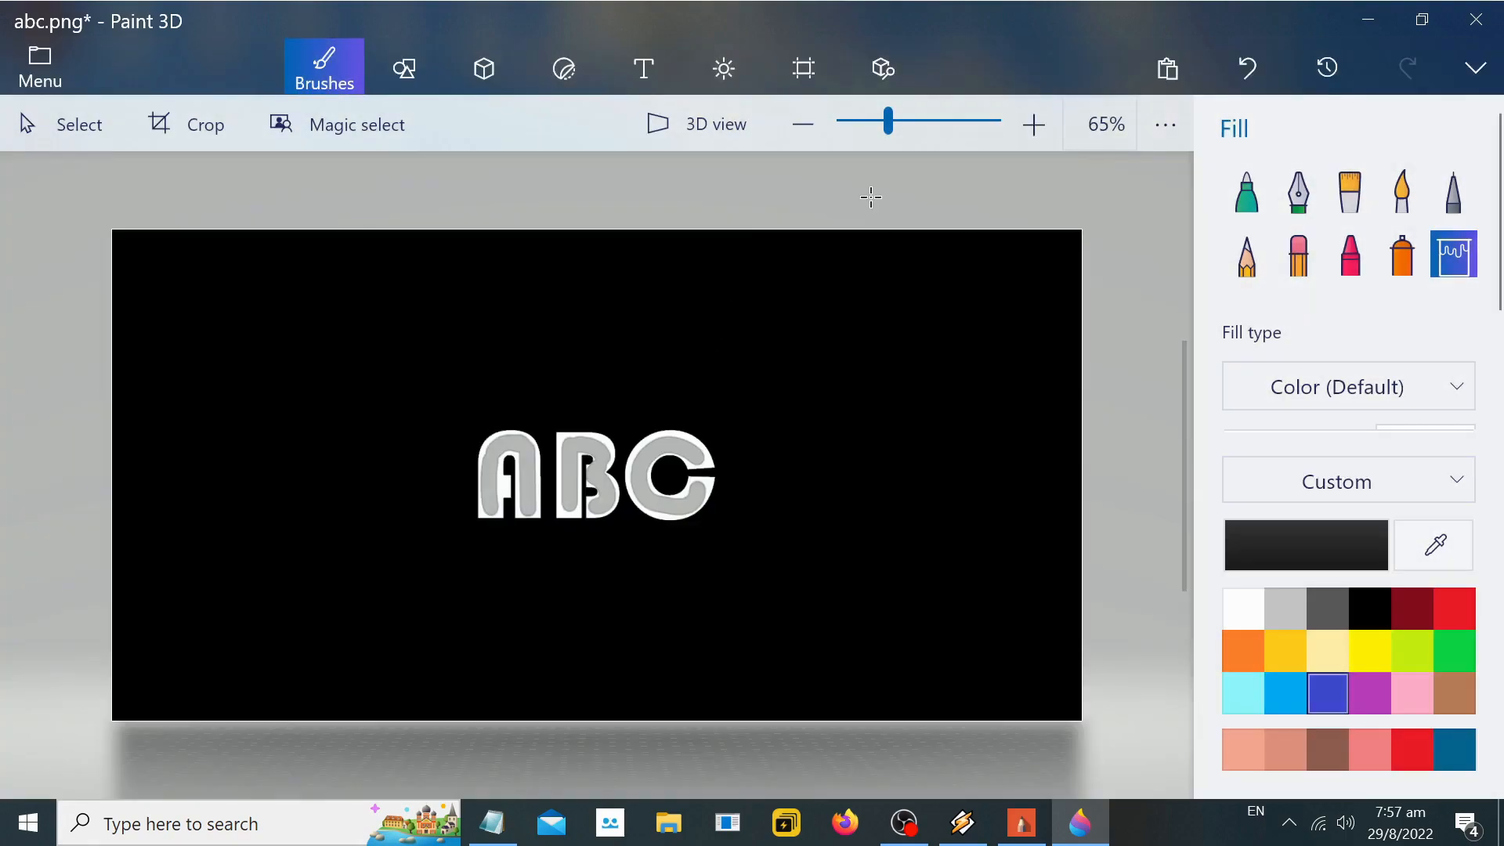
left_click(1492, 11)
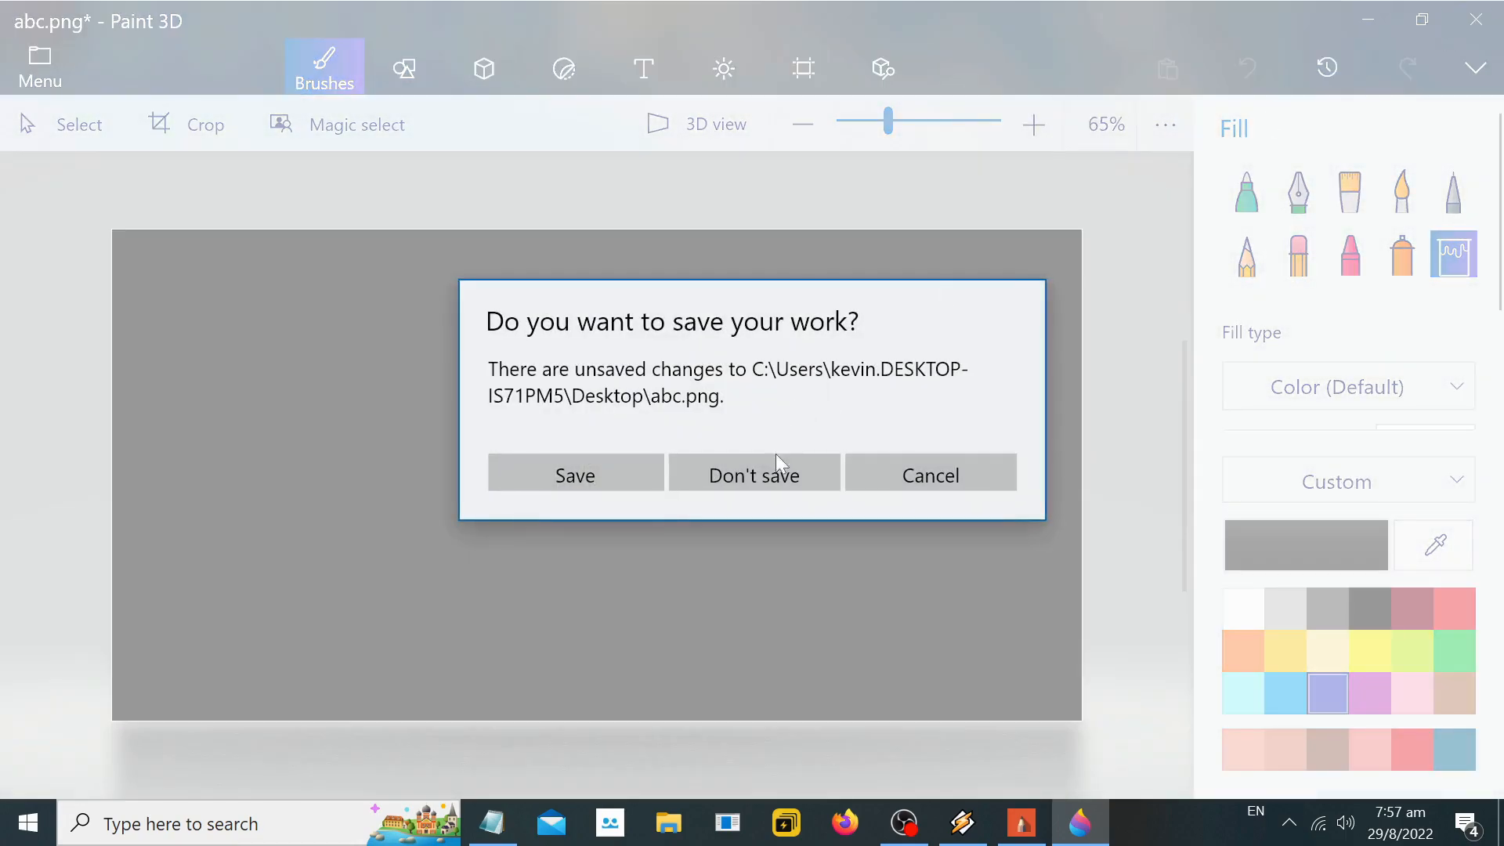
left_click(772, 473)
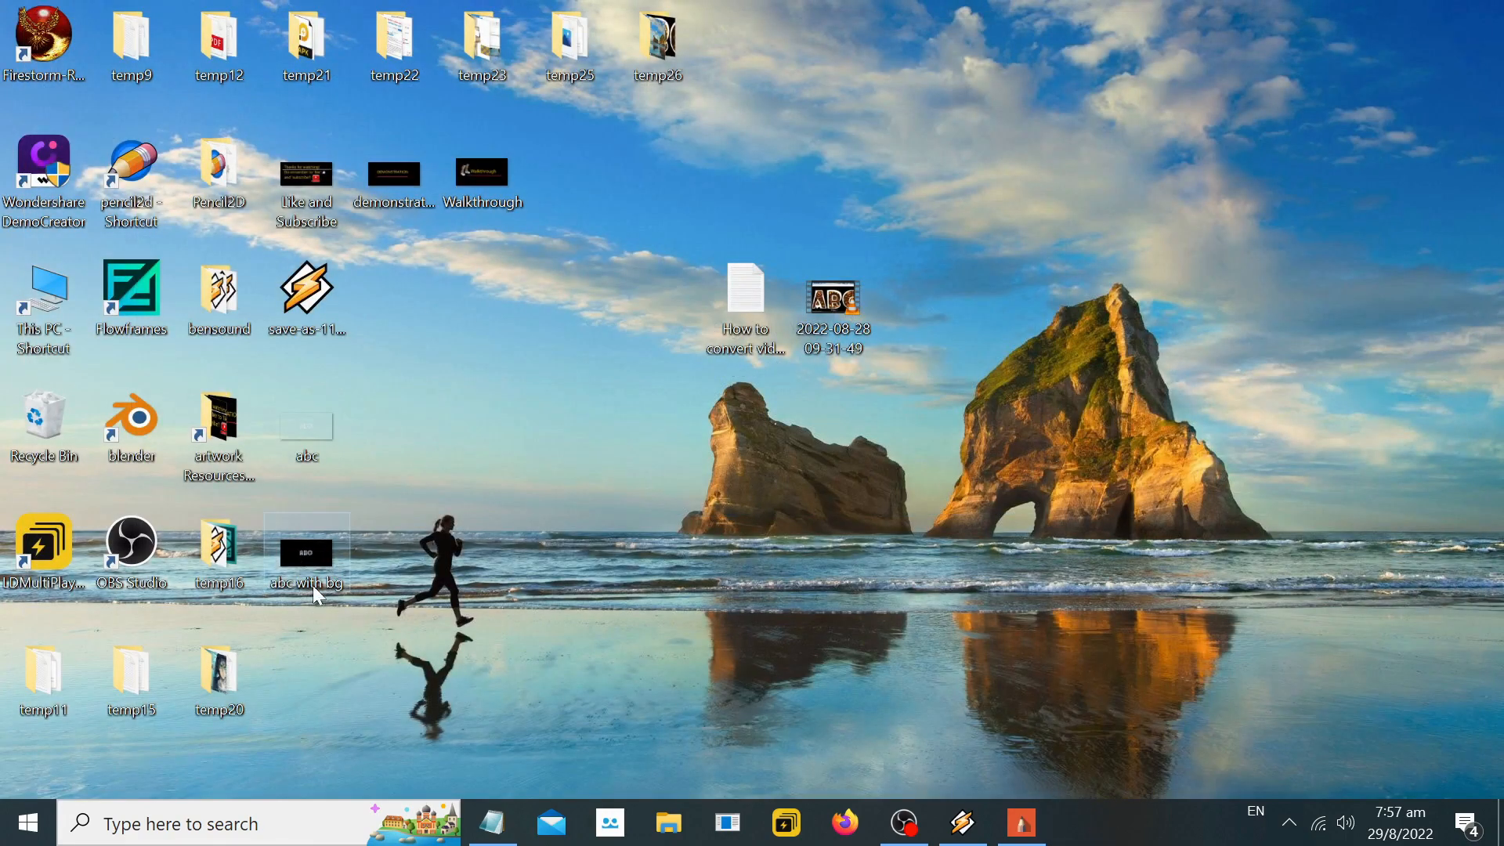
left_click(492, 822)
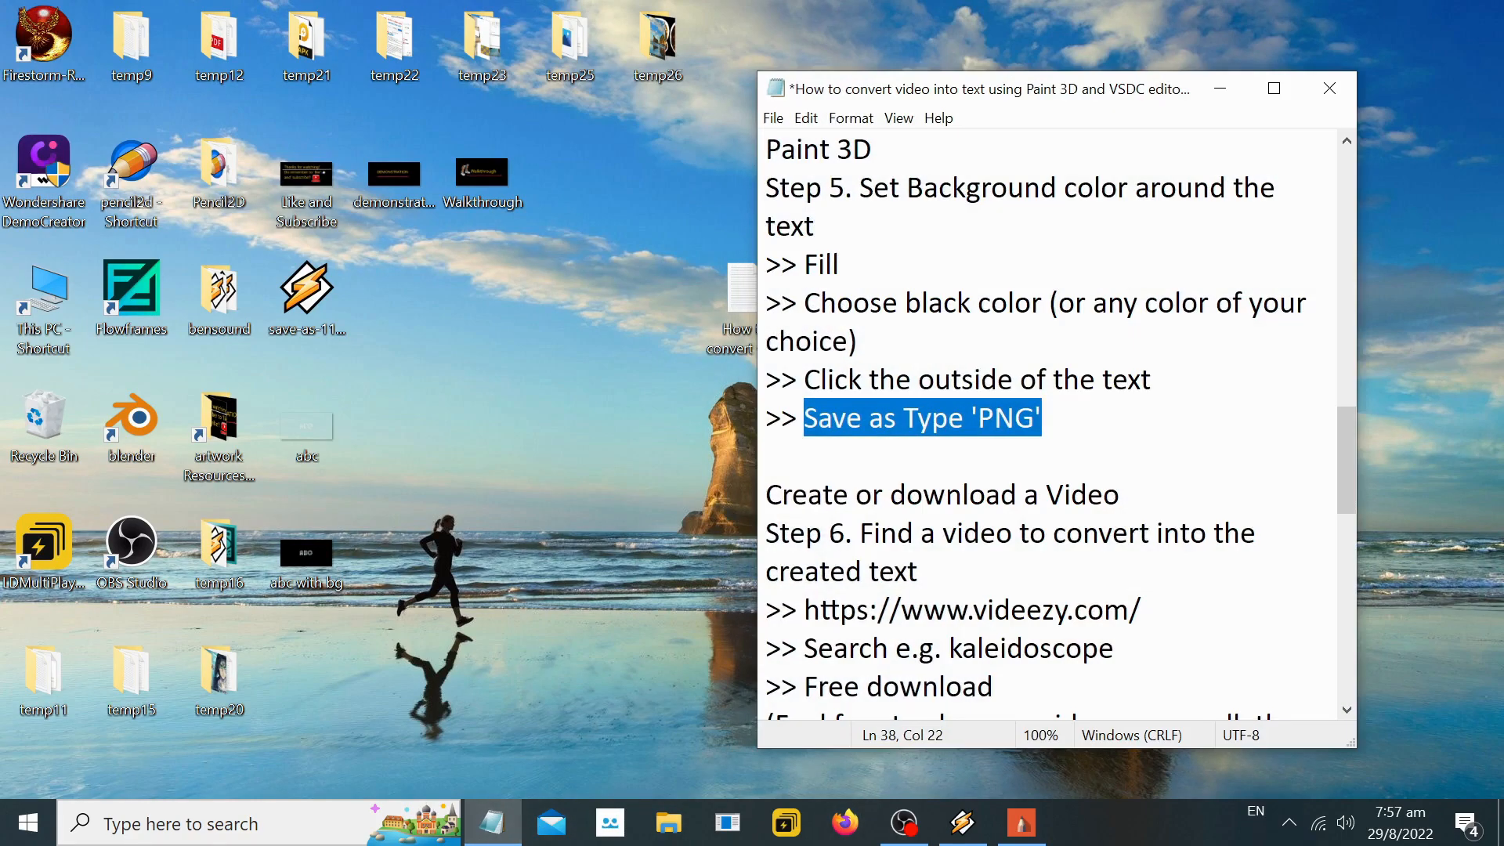
scroll(1050, 423, "down", 2)
left_click_drag(1121, 264, 765, 263)
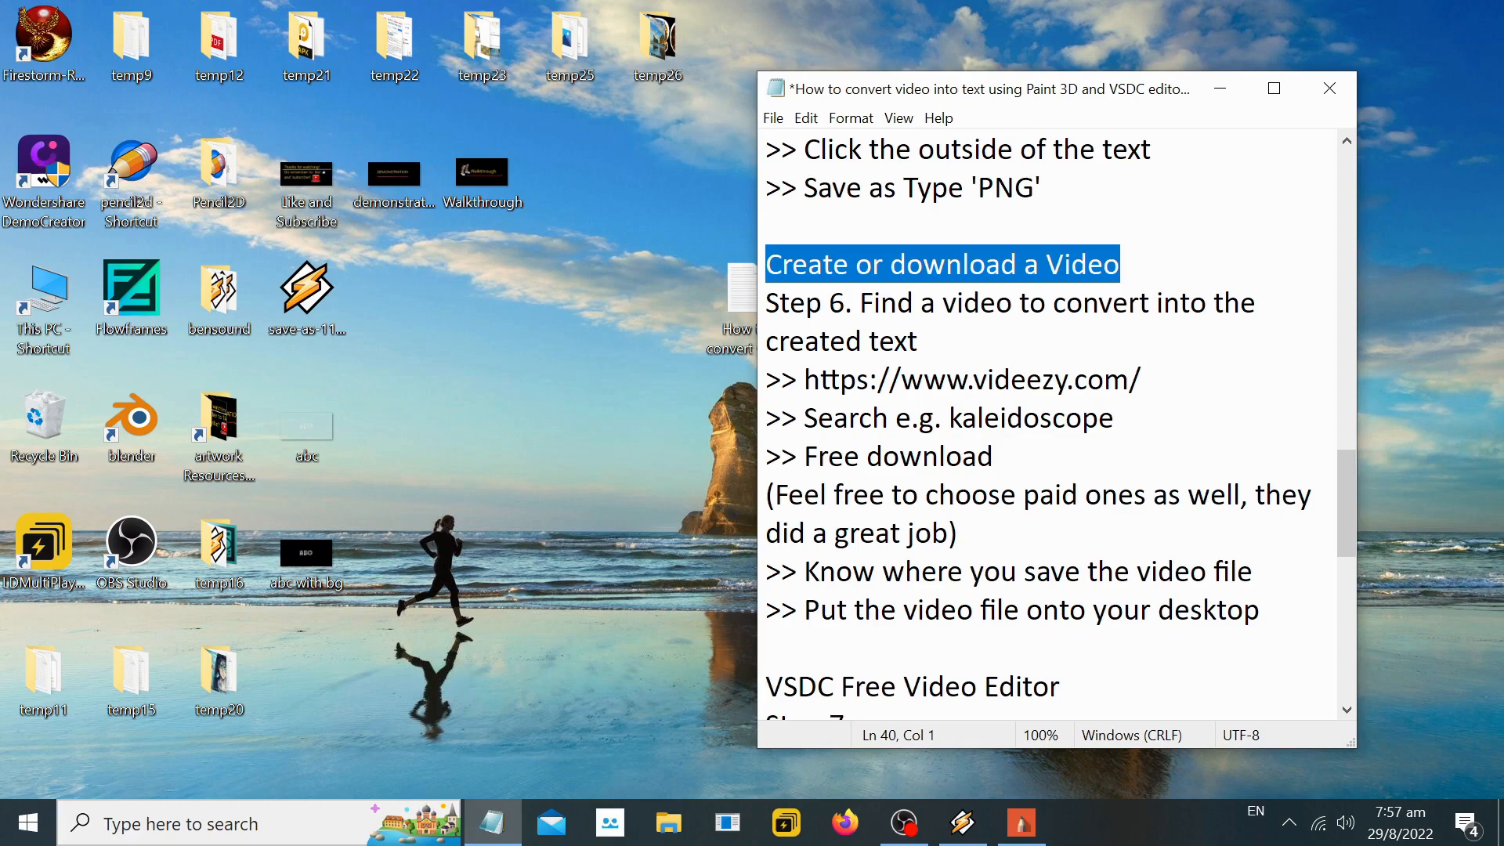
left_click_drag(1141, 380, 804, 380)
right_click(871, 389)
left_click(907, 452)
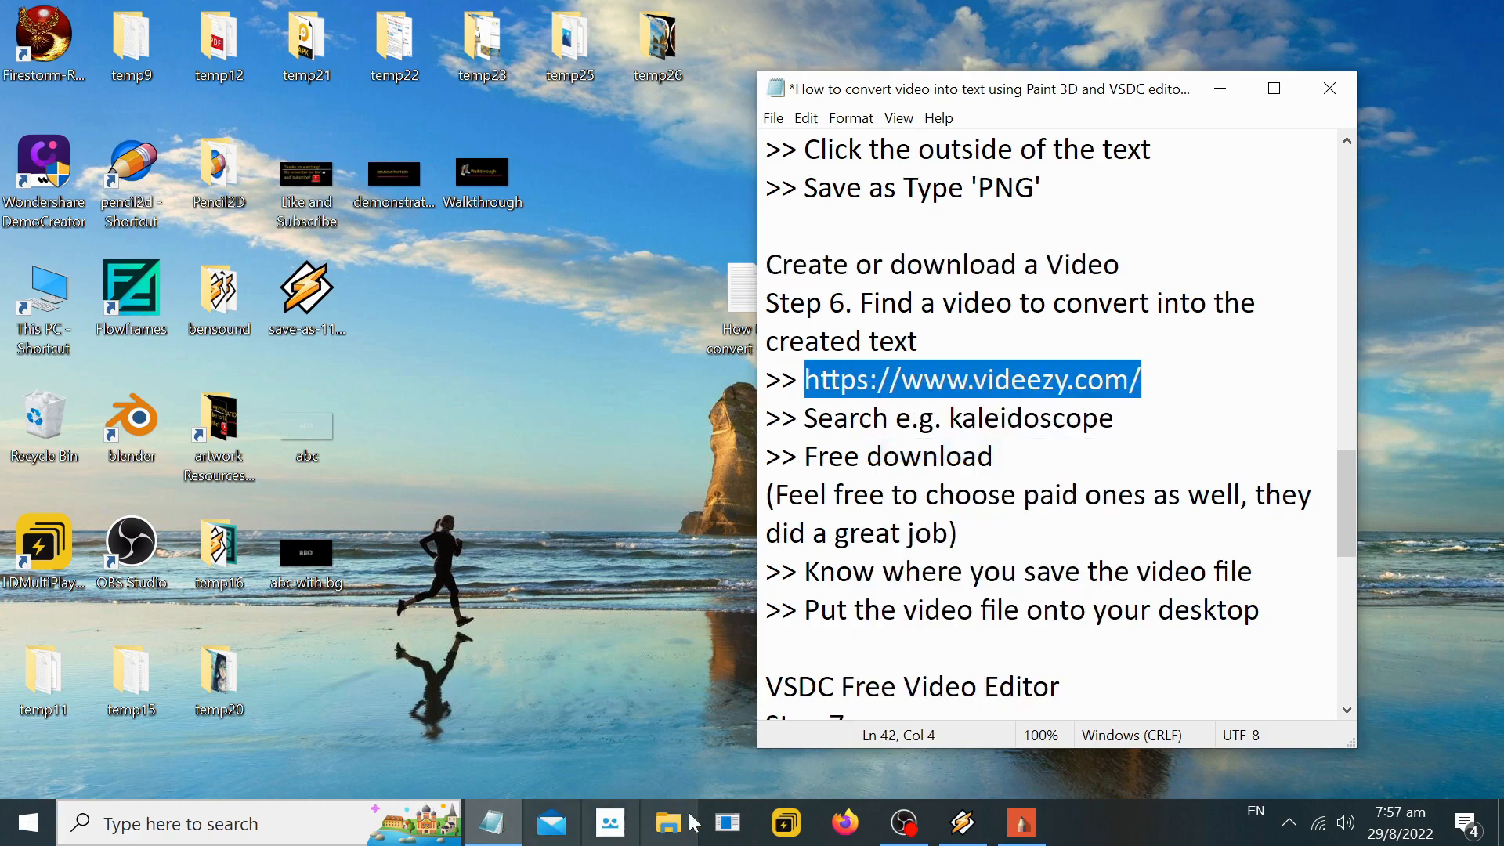
left_click(845, 822)
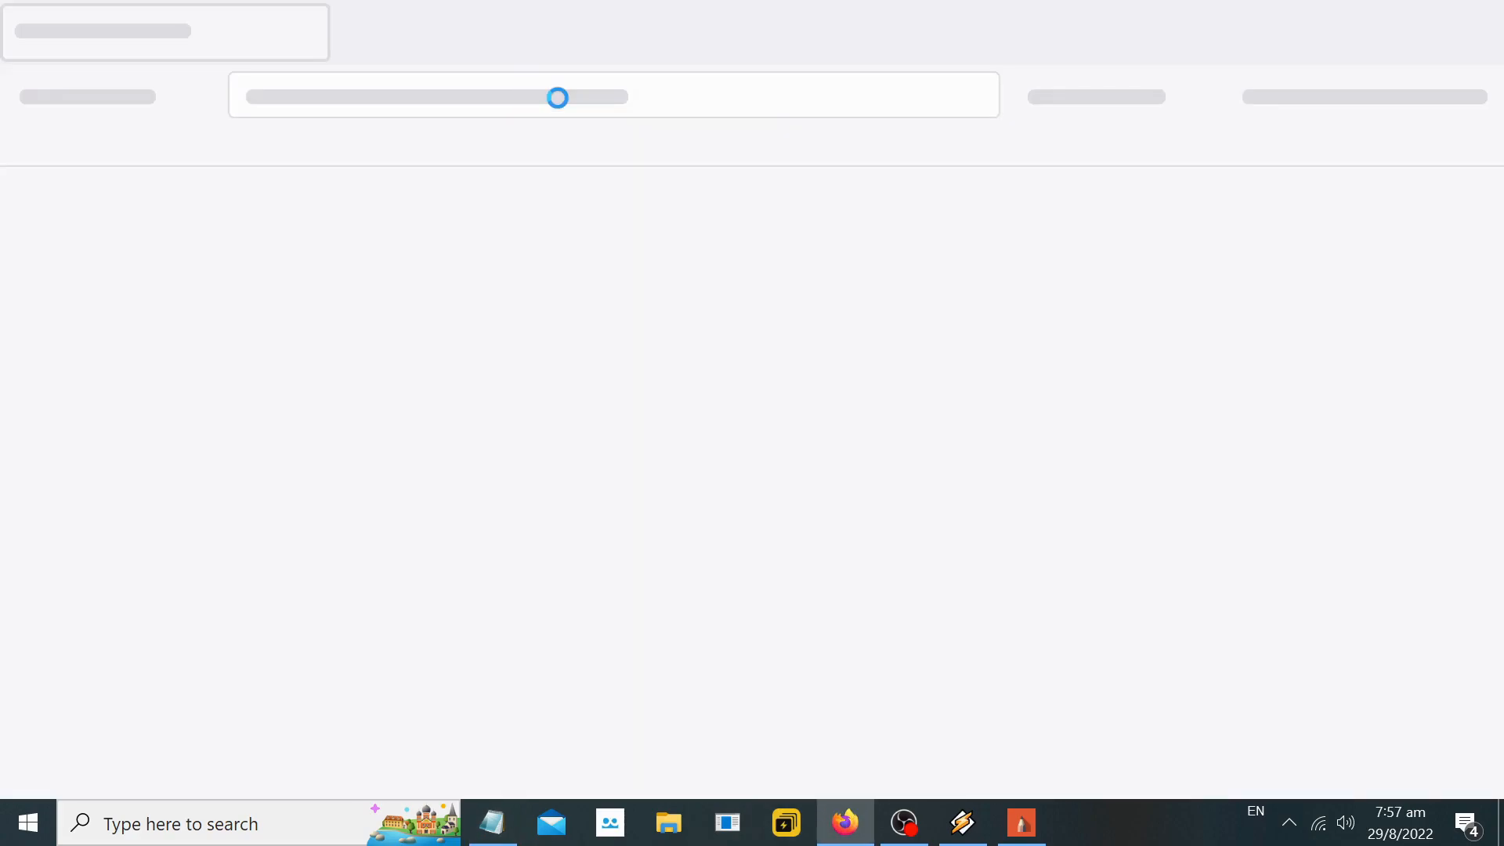
key("ctrl+v")
key("Return")
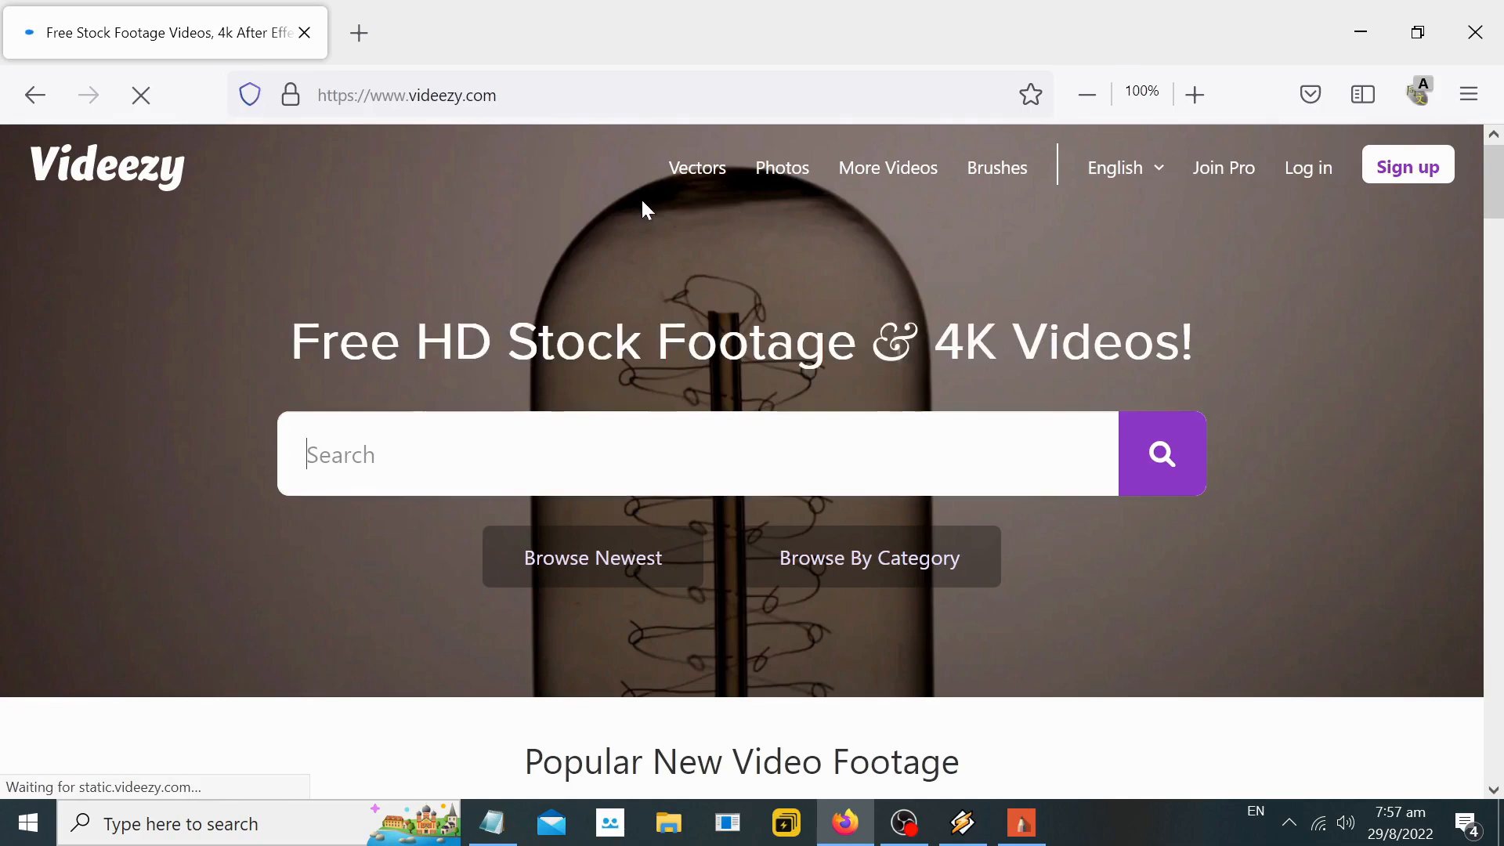
key("ctrl+l")
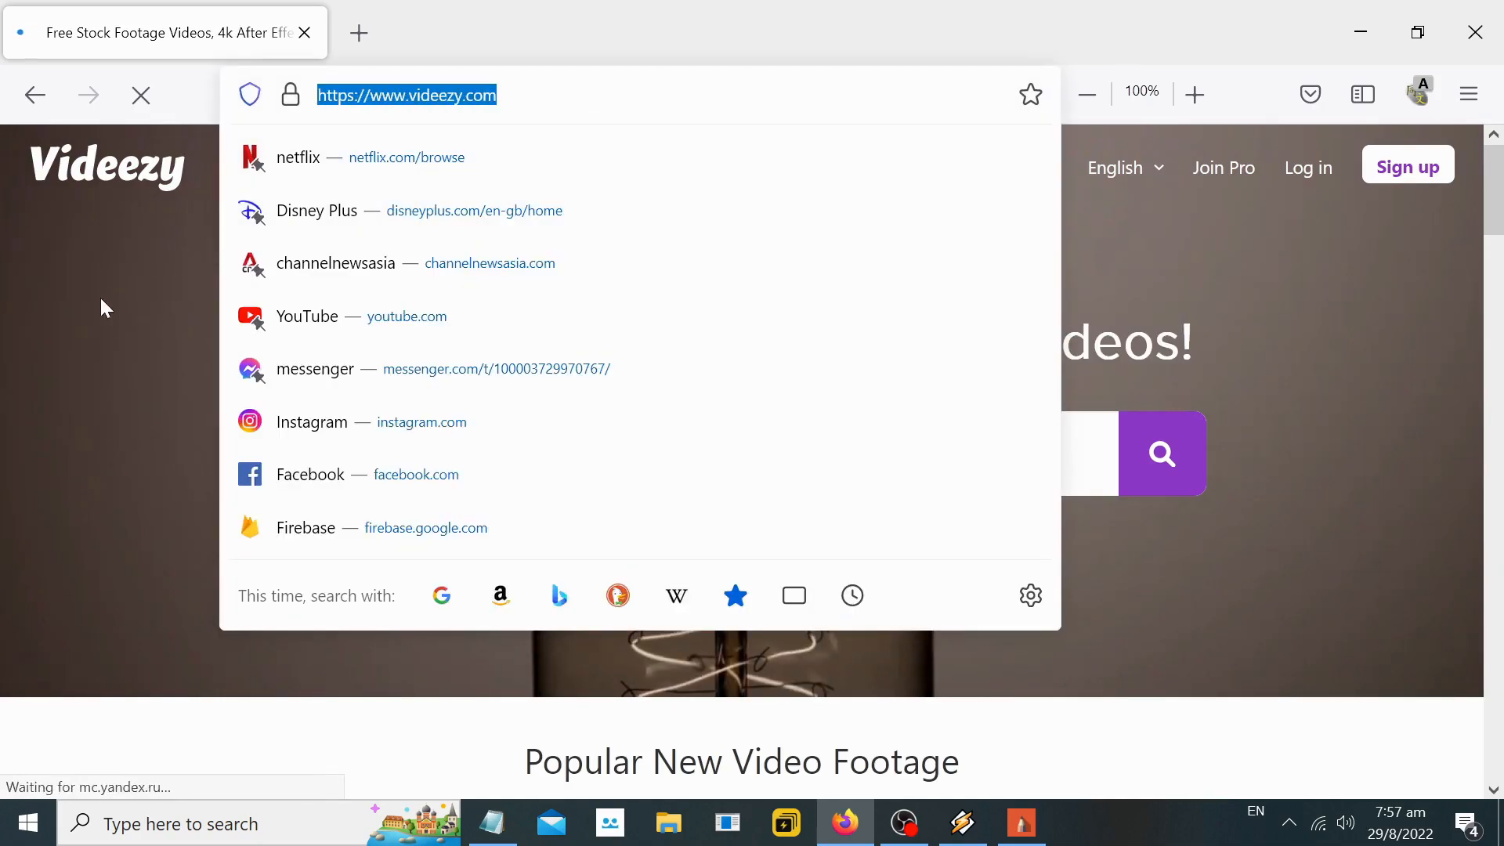
key("ctrl+l")
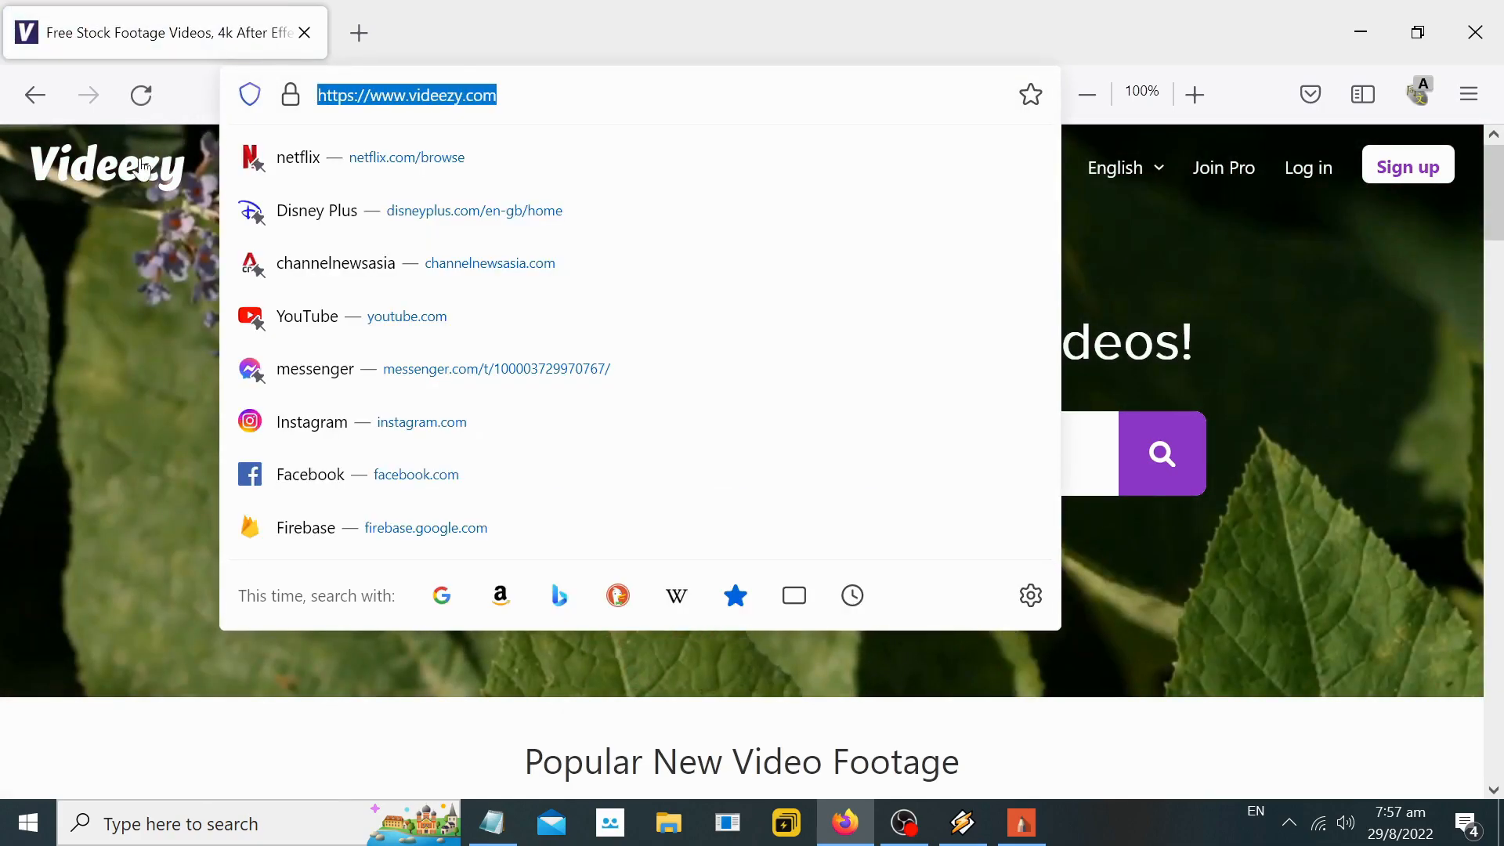
left_click(100, 276)
left_click(1361, 33)
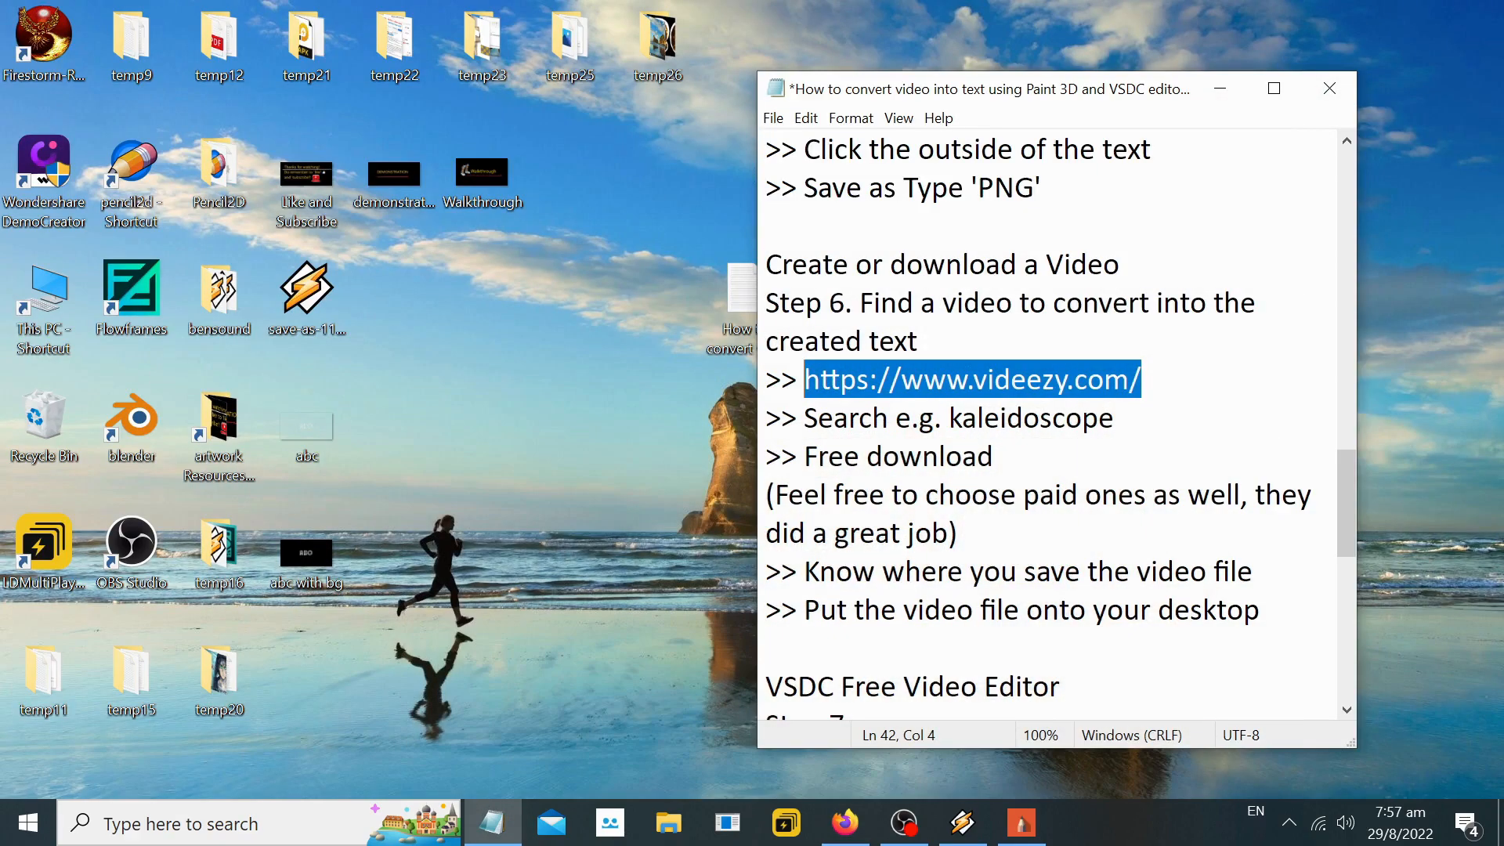
Step: Copy the search word "kaleidoscope" from Step 6 of the Notepad notes
left_click_drag(1121, 418, 948, 419)
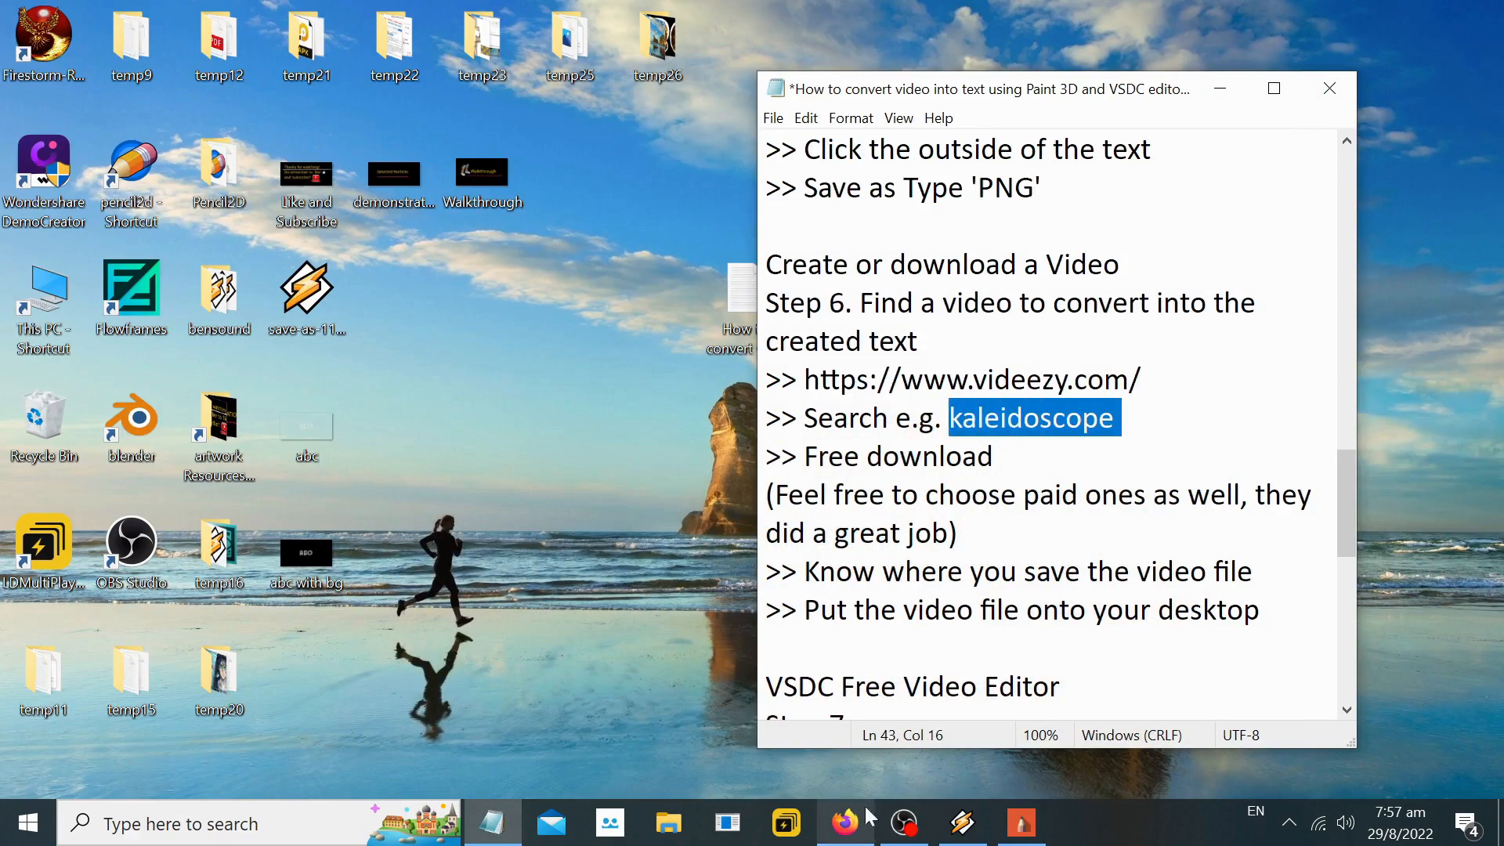
left_click(956, 836)
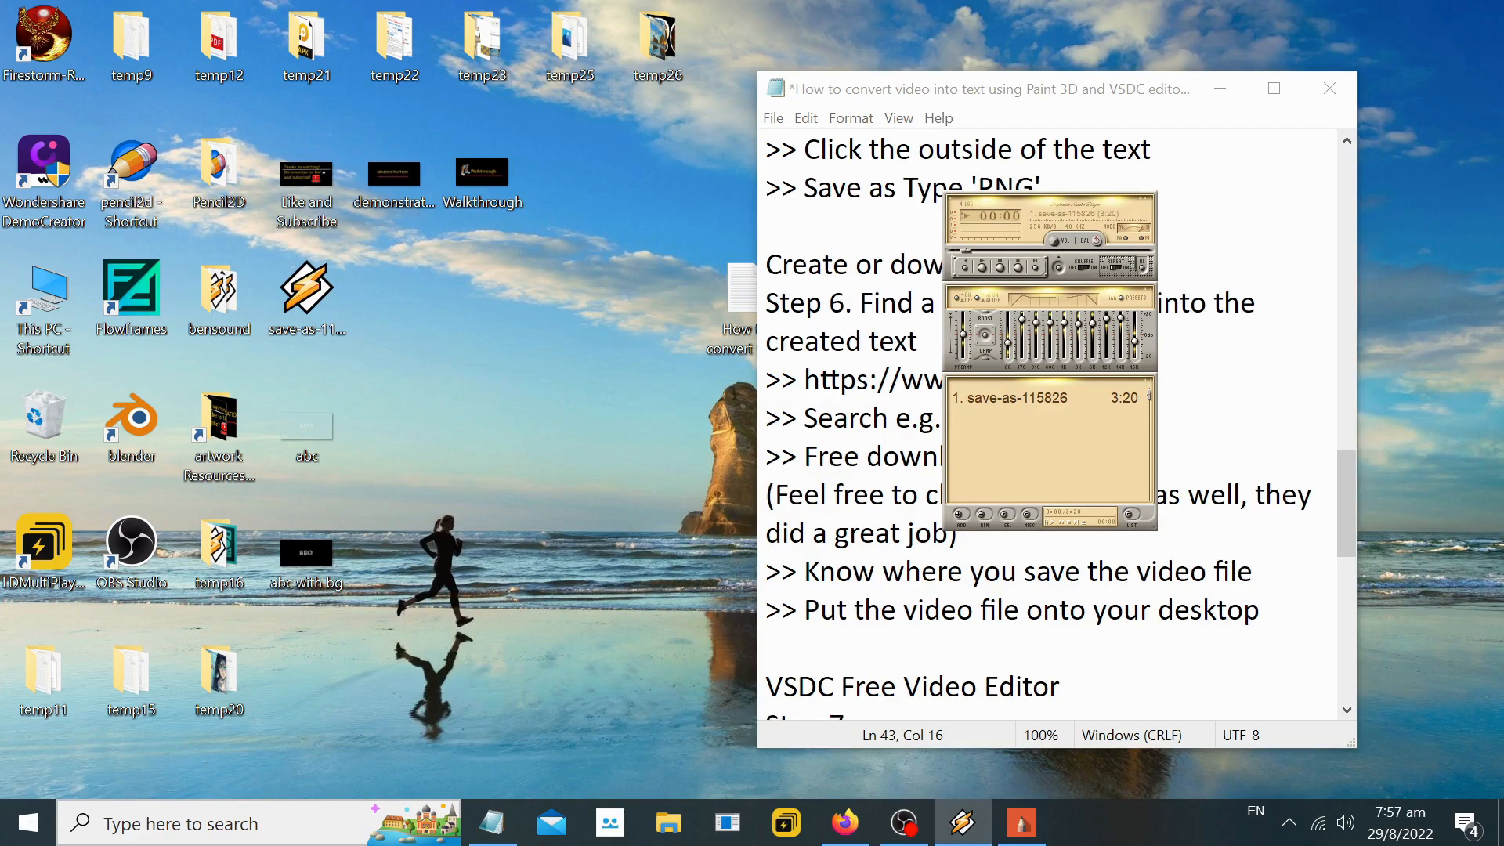
left_click(1142, 205)
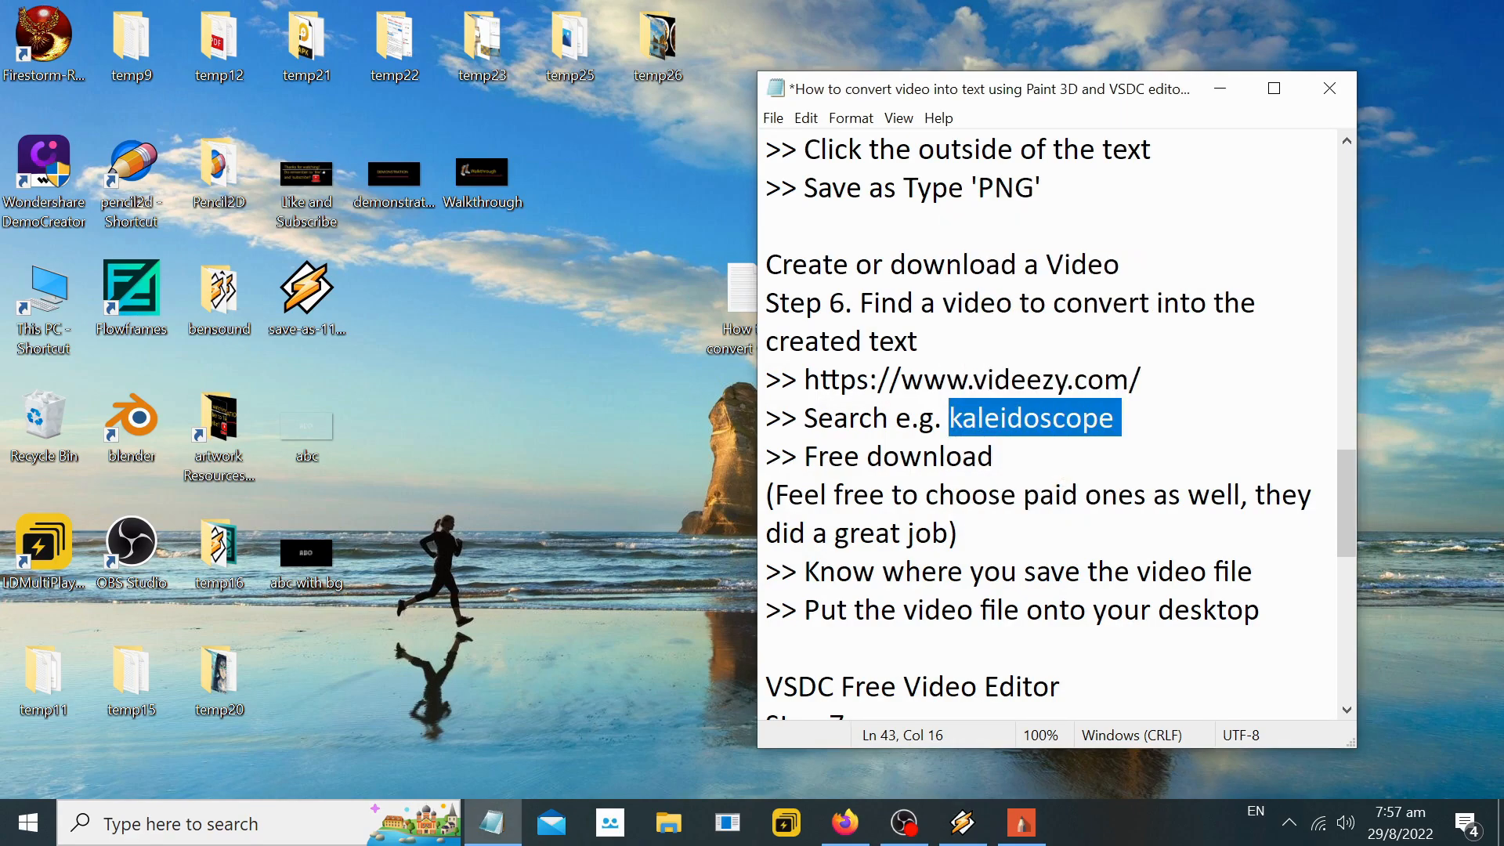
right_click(1045, 423)
left_click(1091, 482)
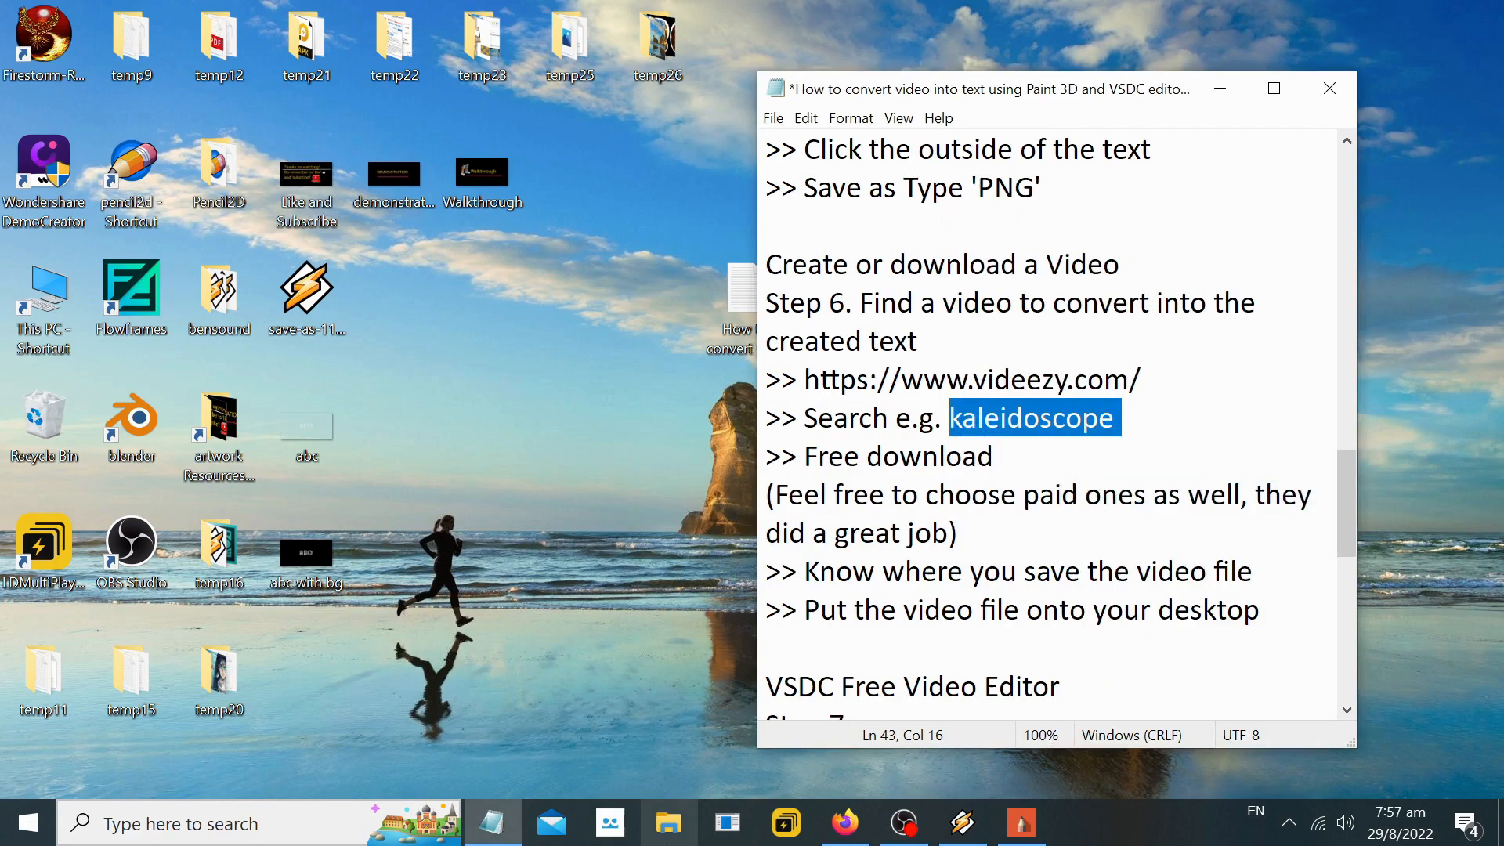
Step: Search Videezy in Firefox for "kaleidoscope" and look through the resulting video thumbnails
left_click(844, 822)
left_click(392, 454)
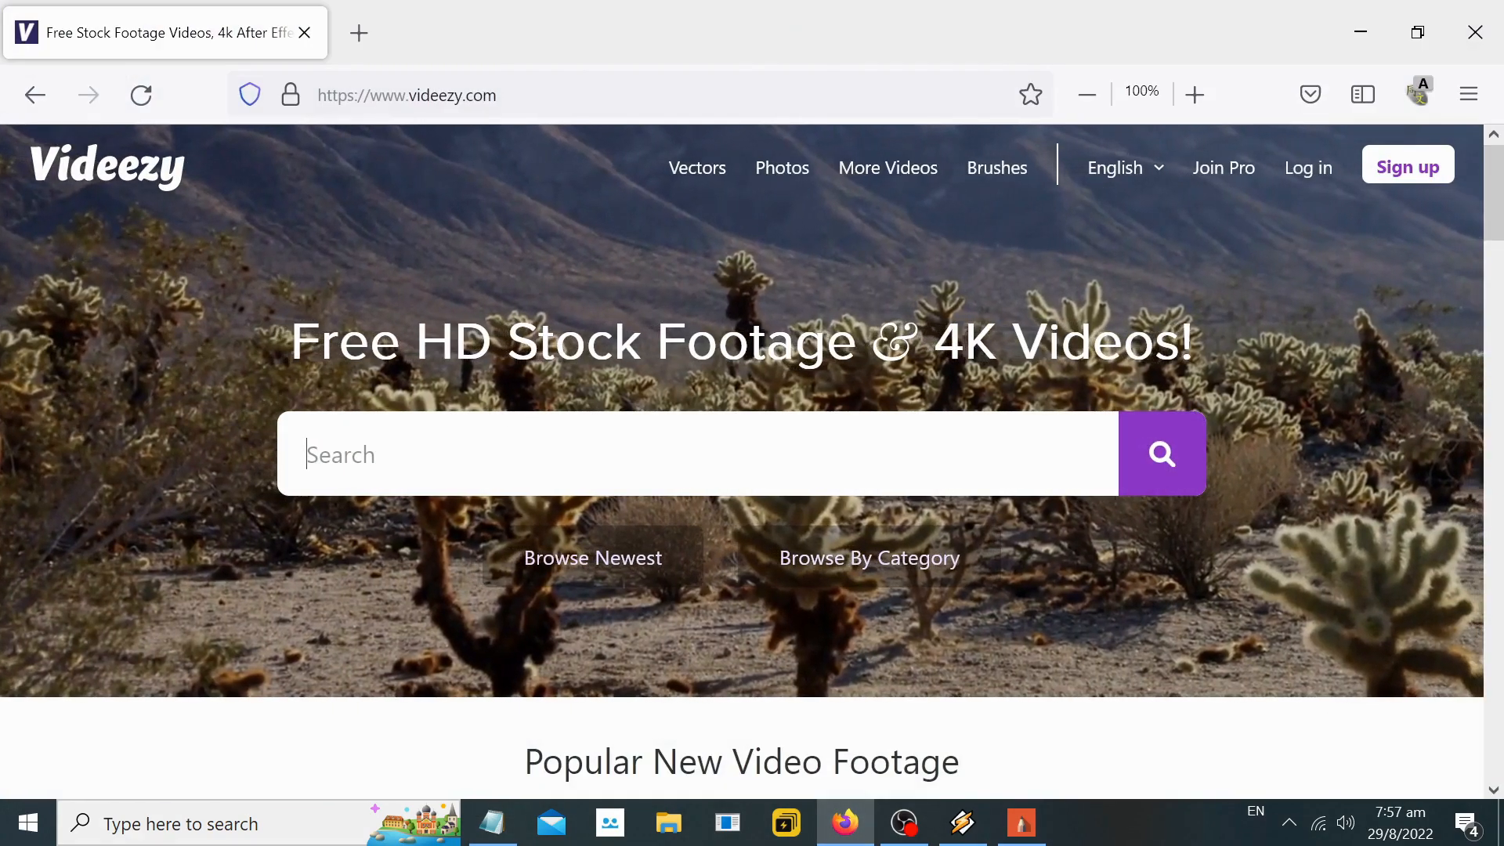
key("ctrl+v")
left_click(1156, 463)
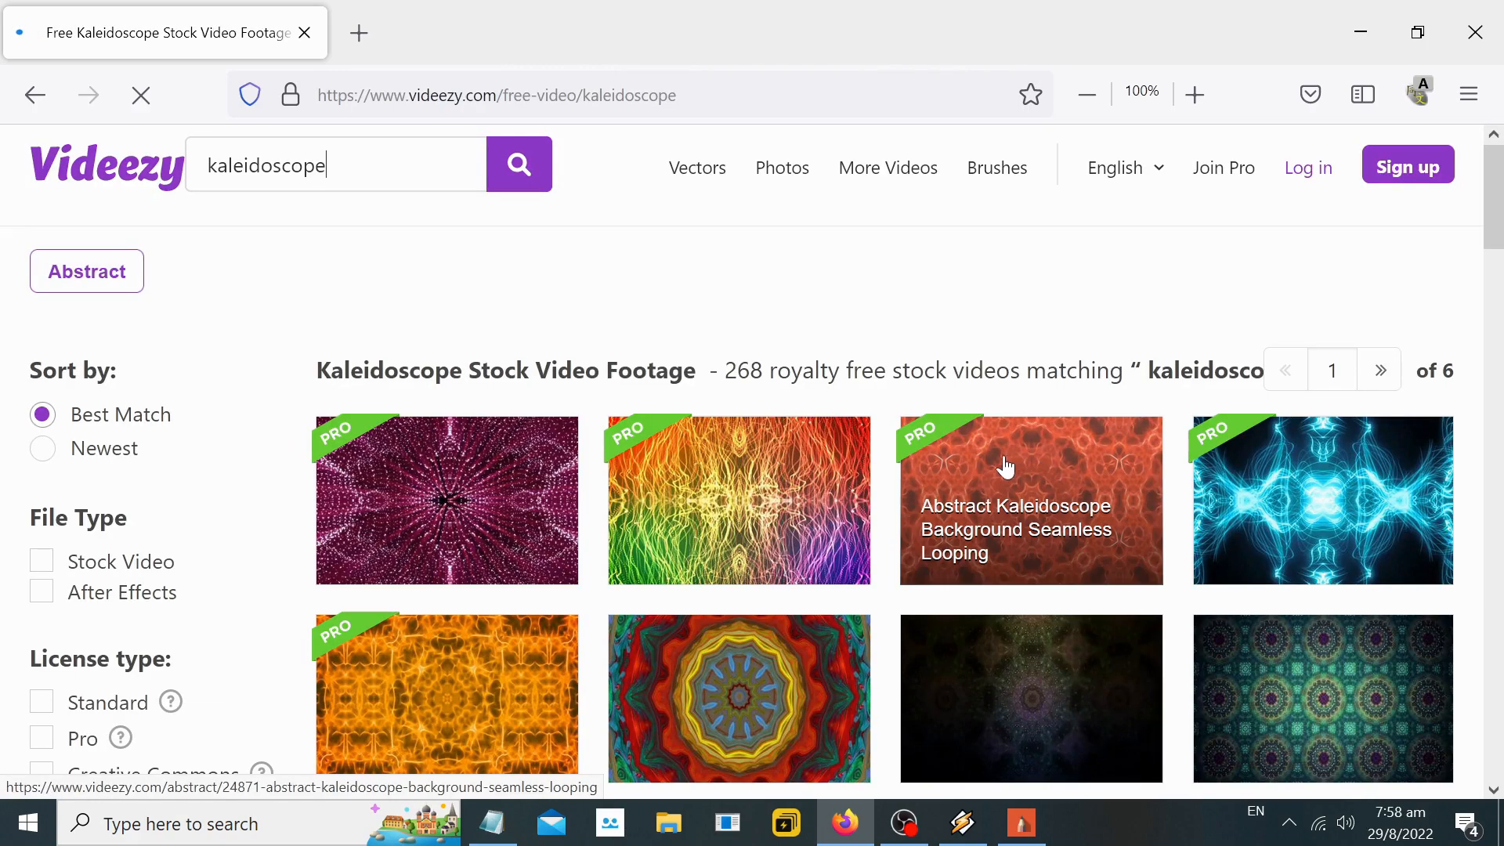
scroll(940, 493, "down", 5)
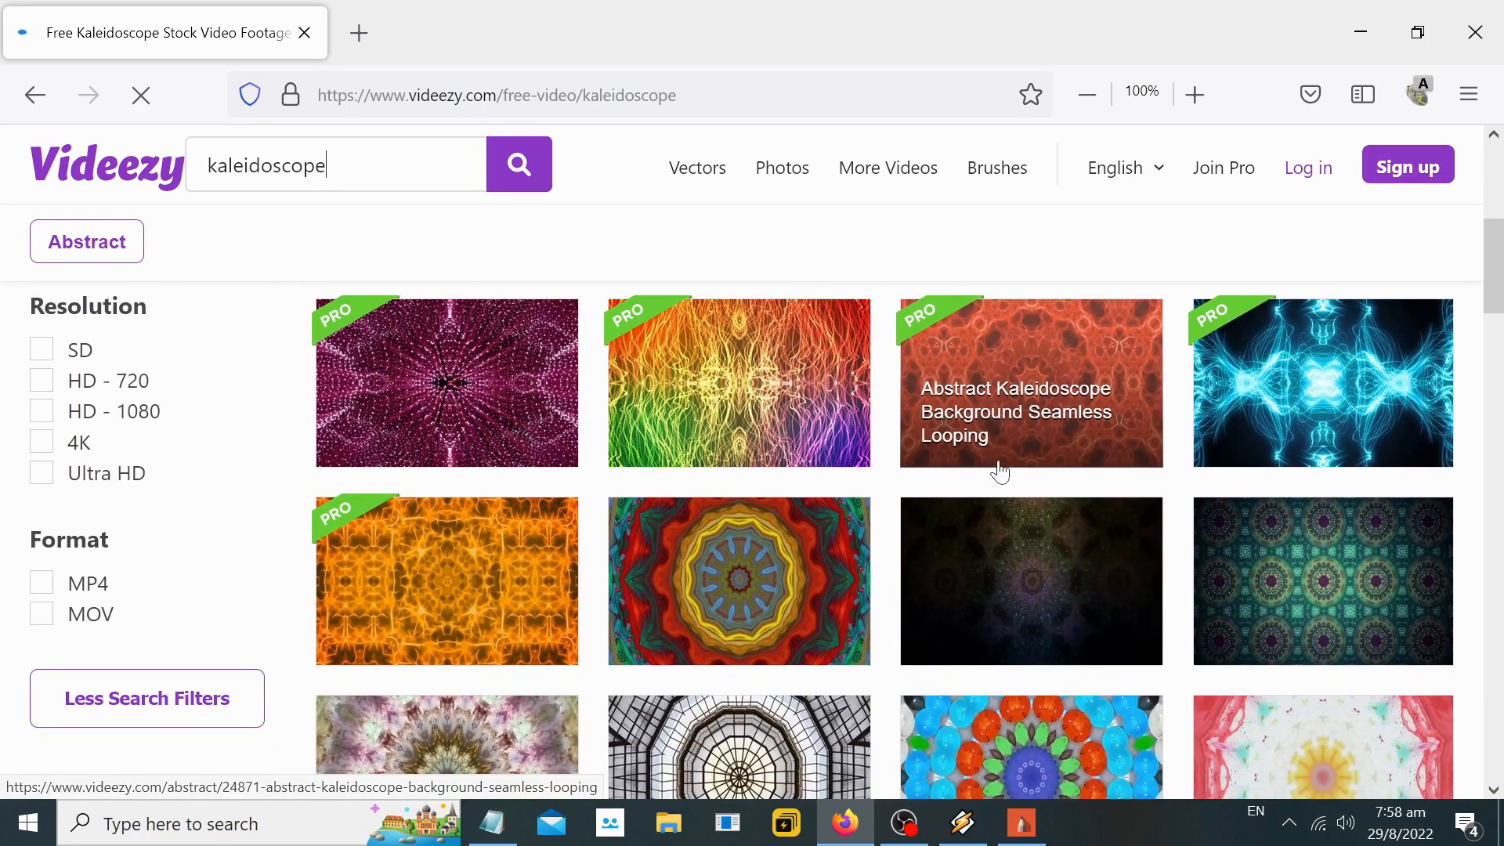
scroll(1313, 379, "down", 4)
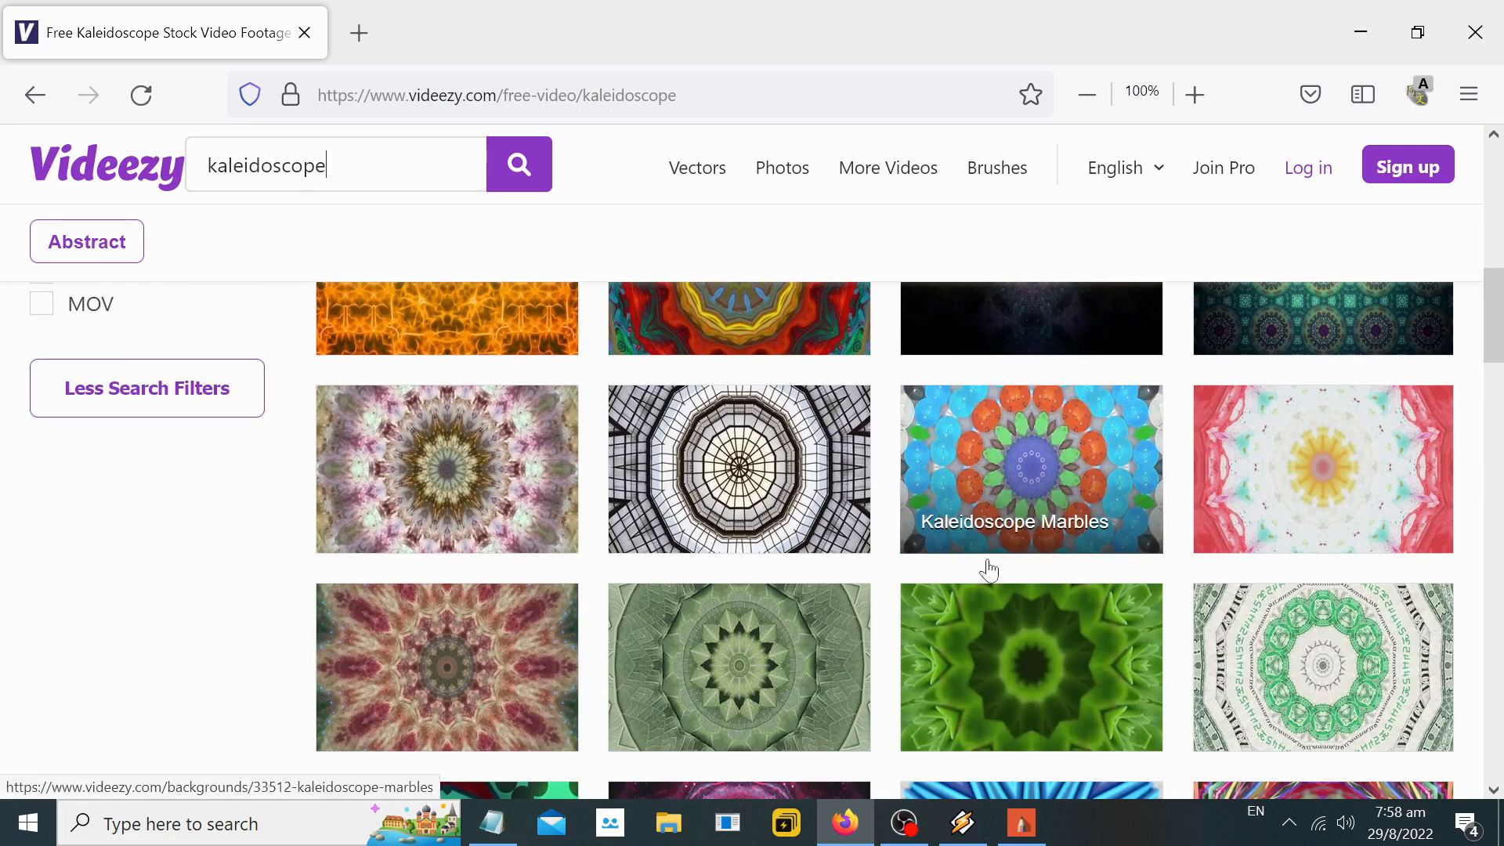
scroll(963, 575, "down", 8)
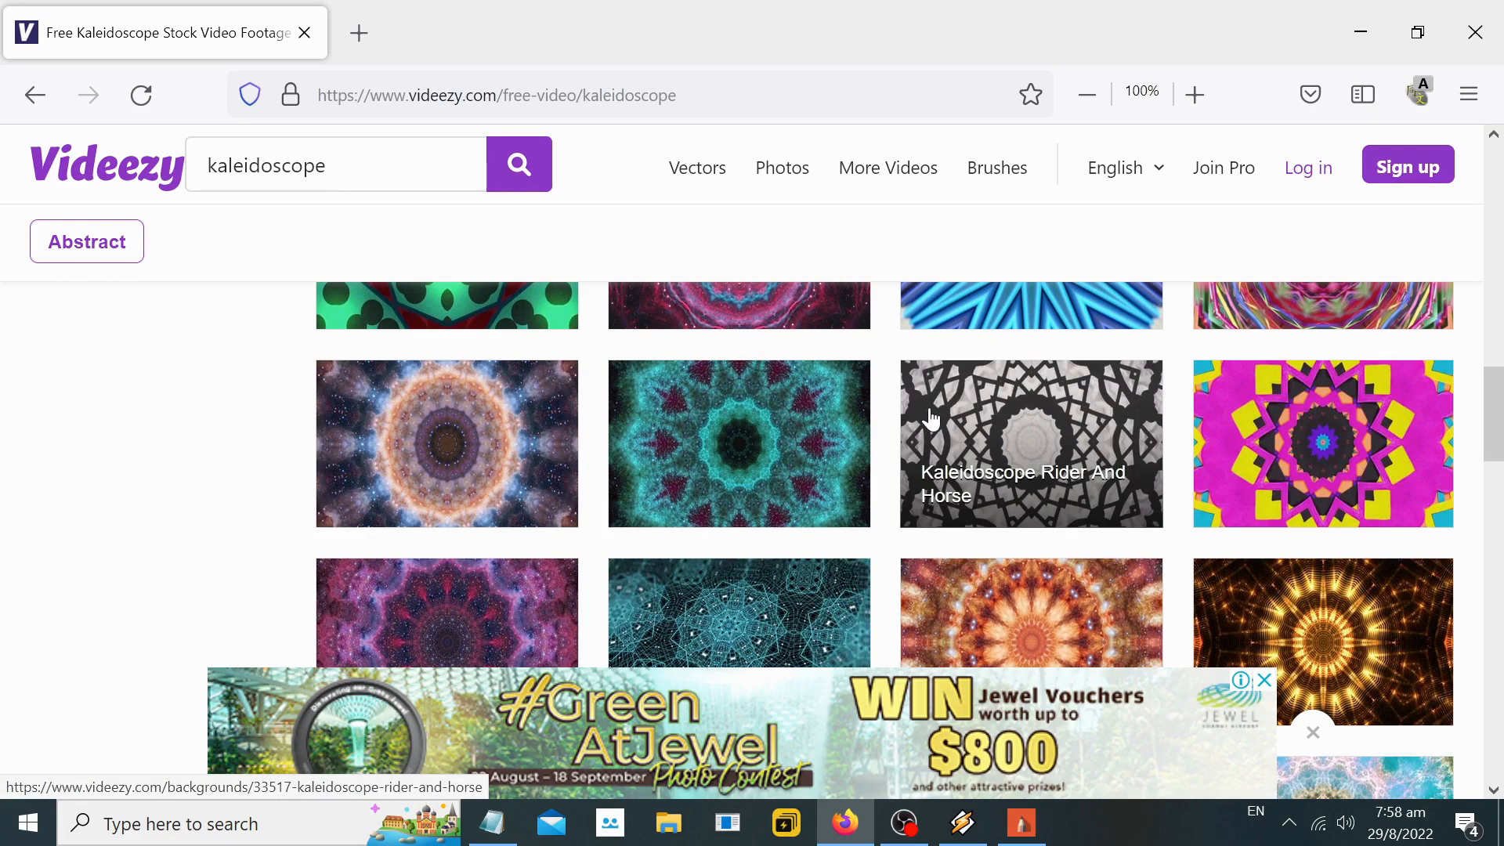
scroll(938, 424, "down", 4)
scroll(1332, 372, "up", 2)
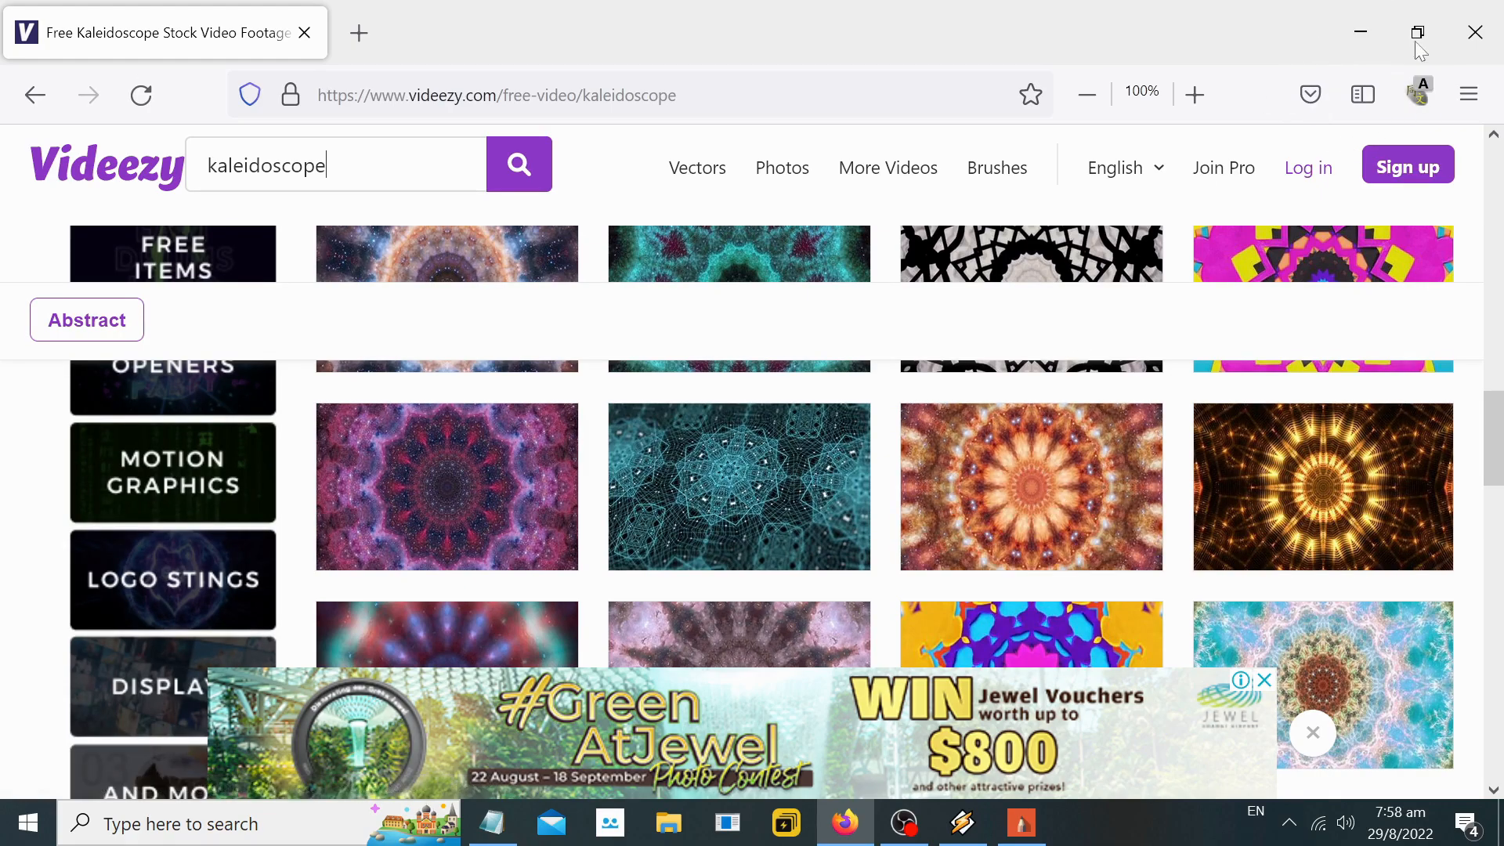
left_click(1358, 15)
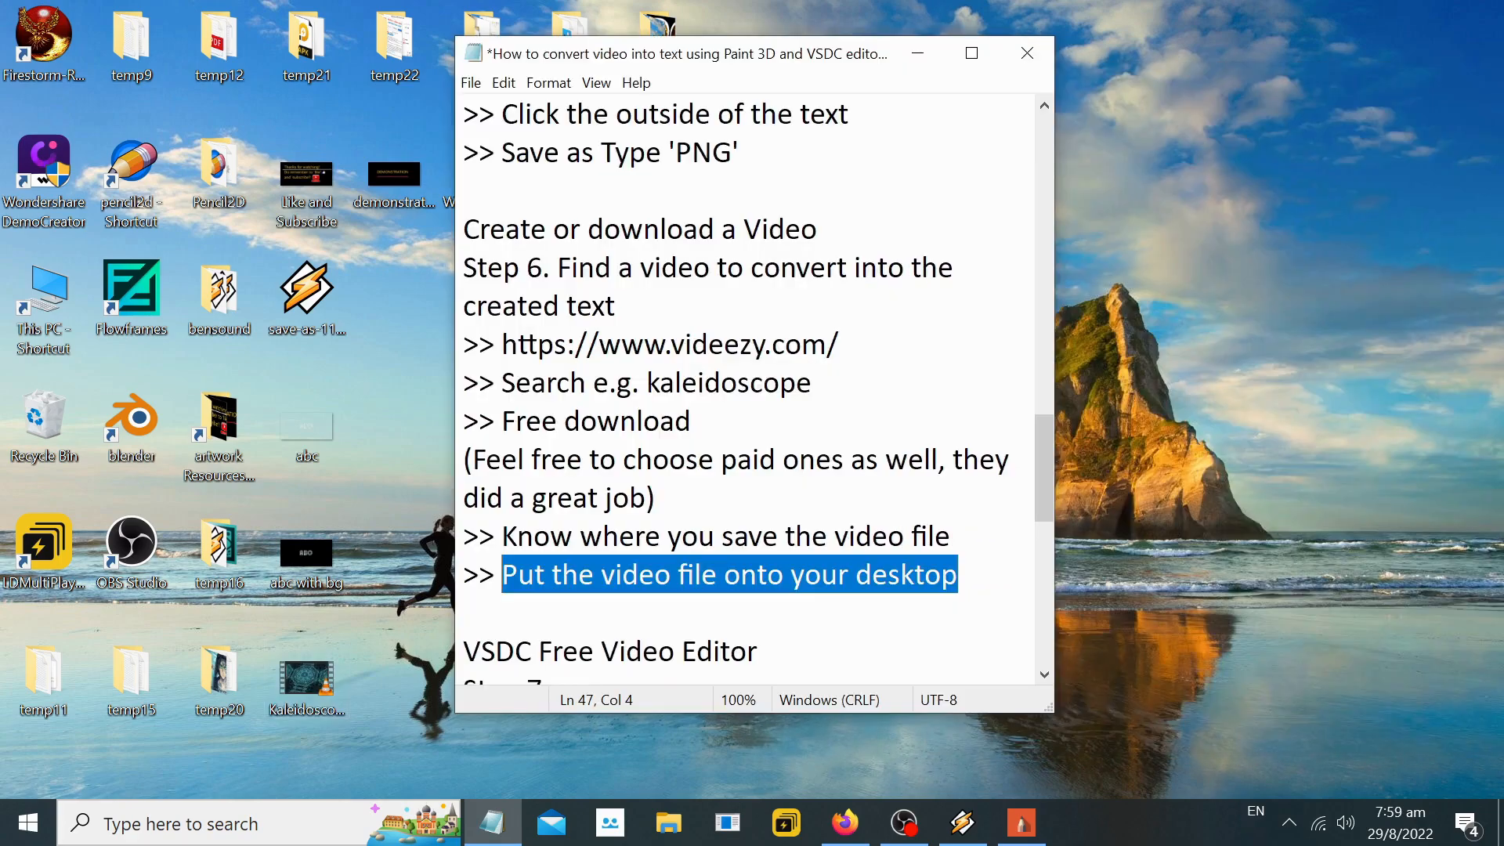
Step: Highlight the "VSDC Free Video Editor" heading in the Notepad notes and launch VSDC Video Editor by searching Windows for "vs"
scroll(744, 391, "down", 4)
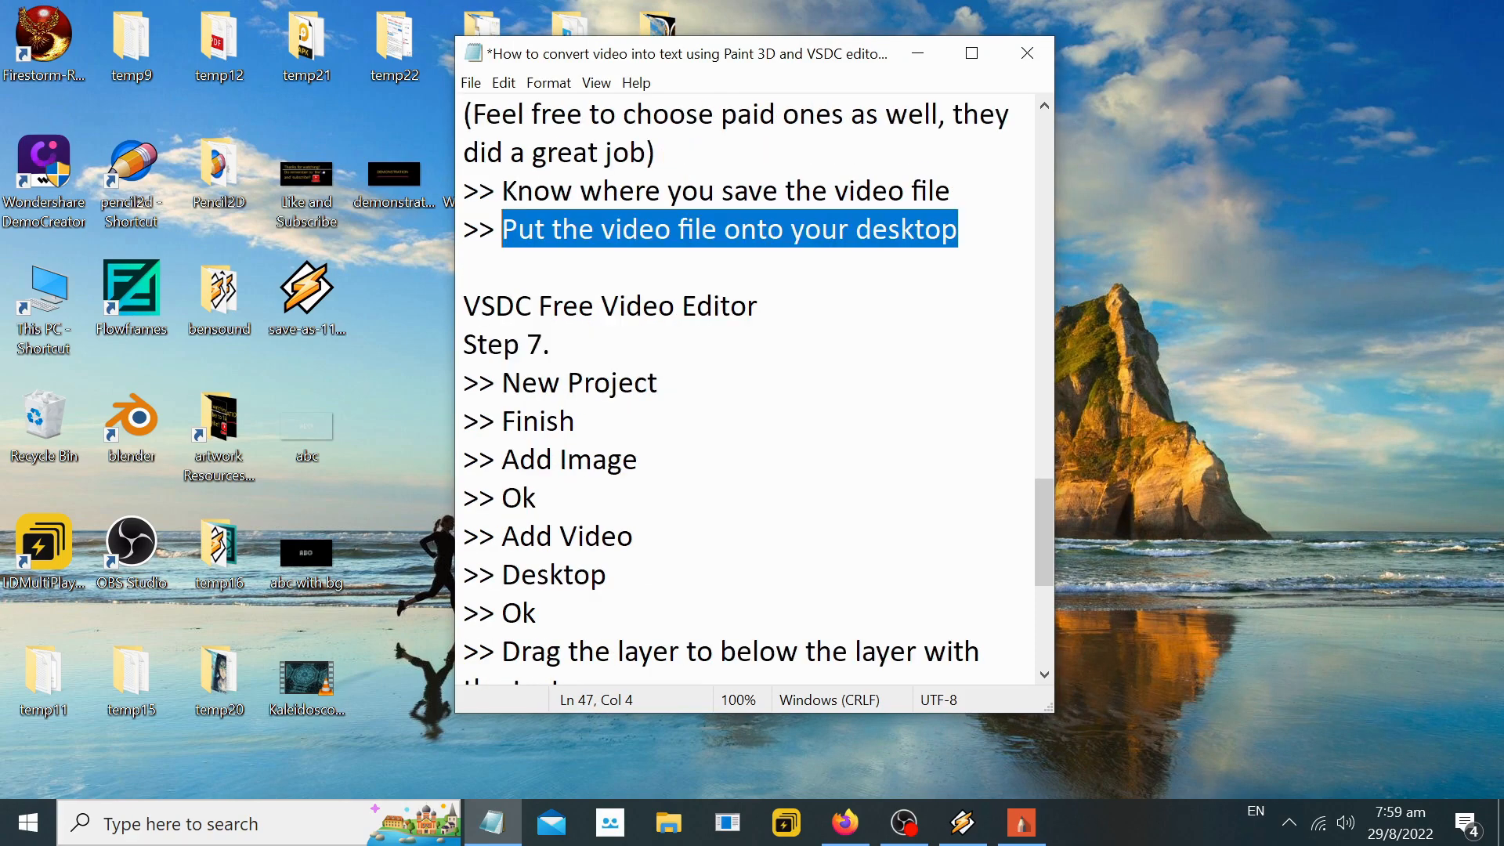
left_click_drag(760, 191, 464, 191)
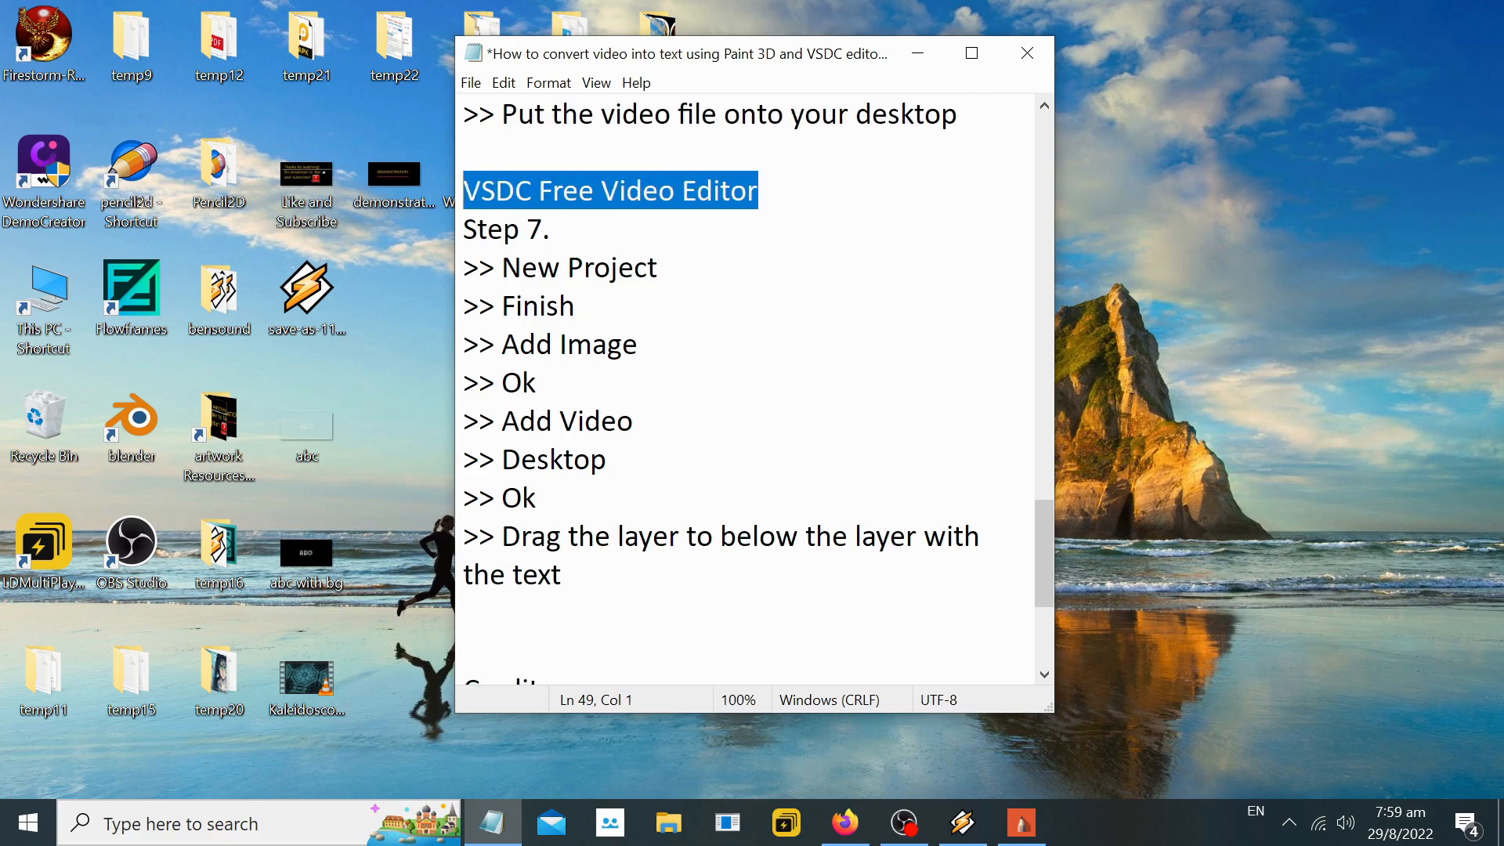
left_click(207, 822)
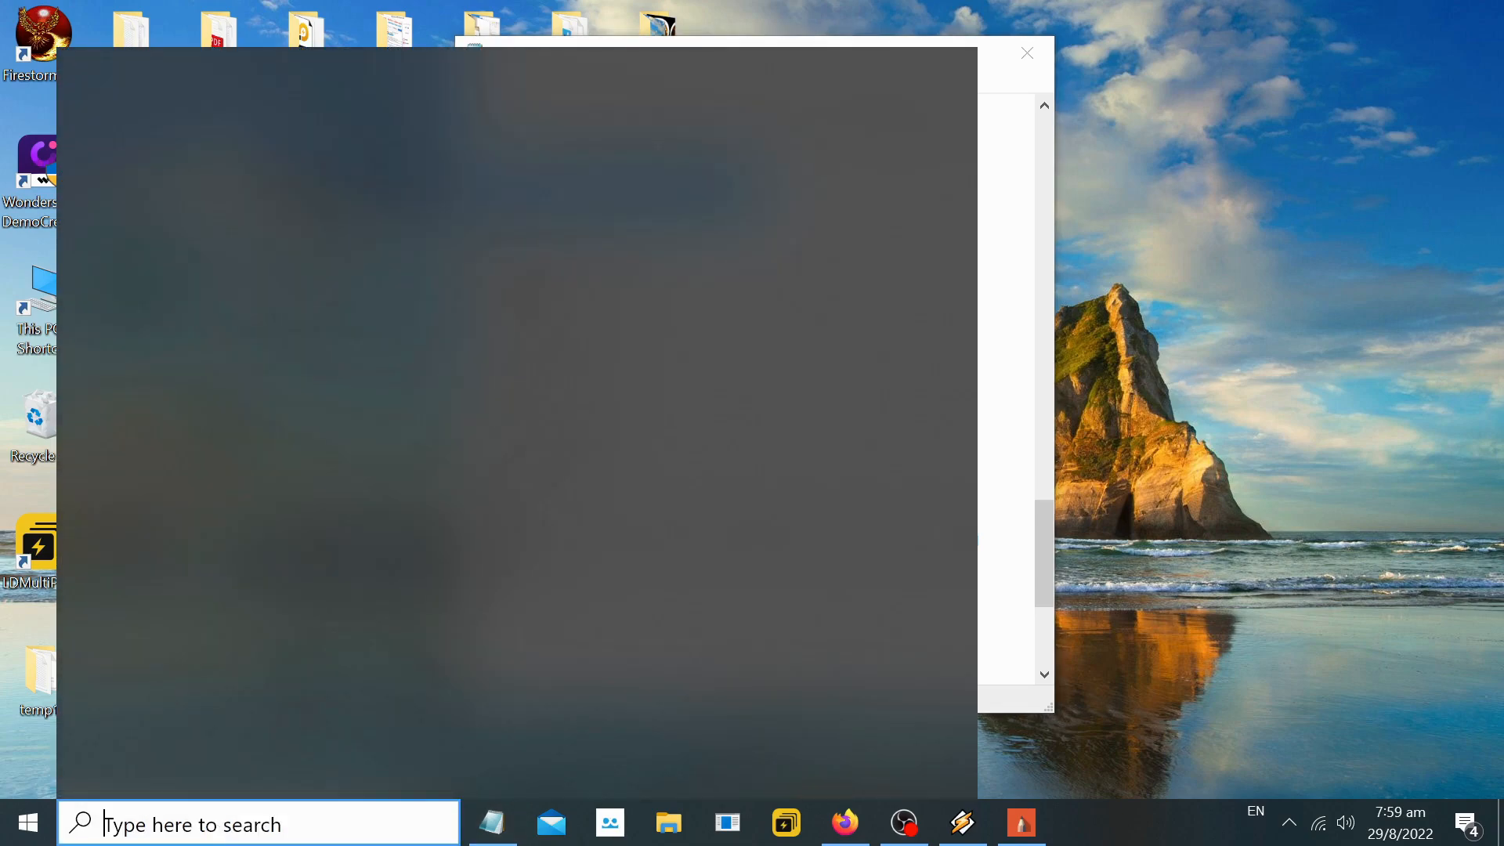
type("vs")
left_click(238, 222)
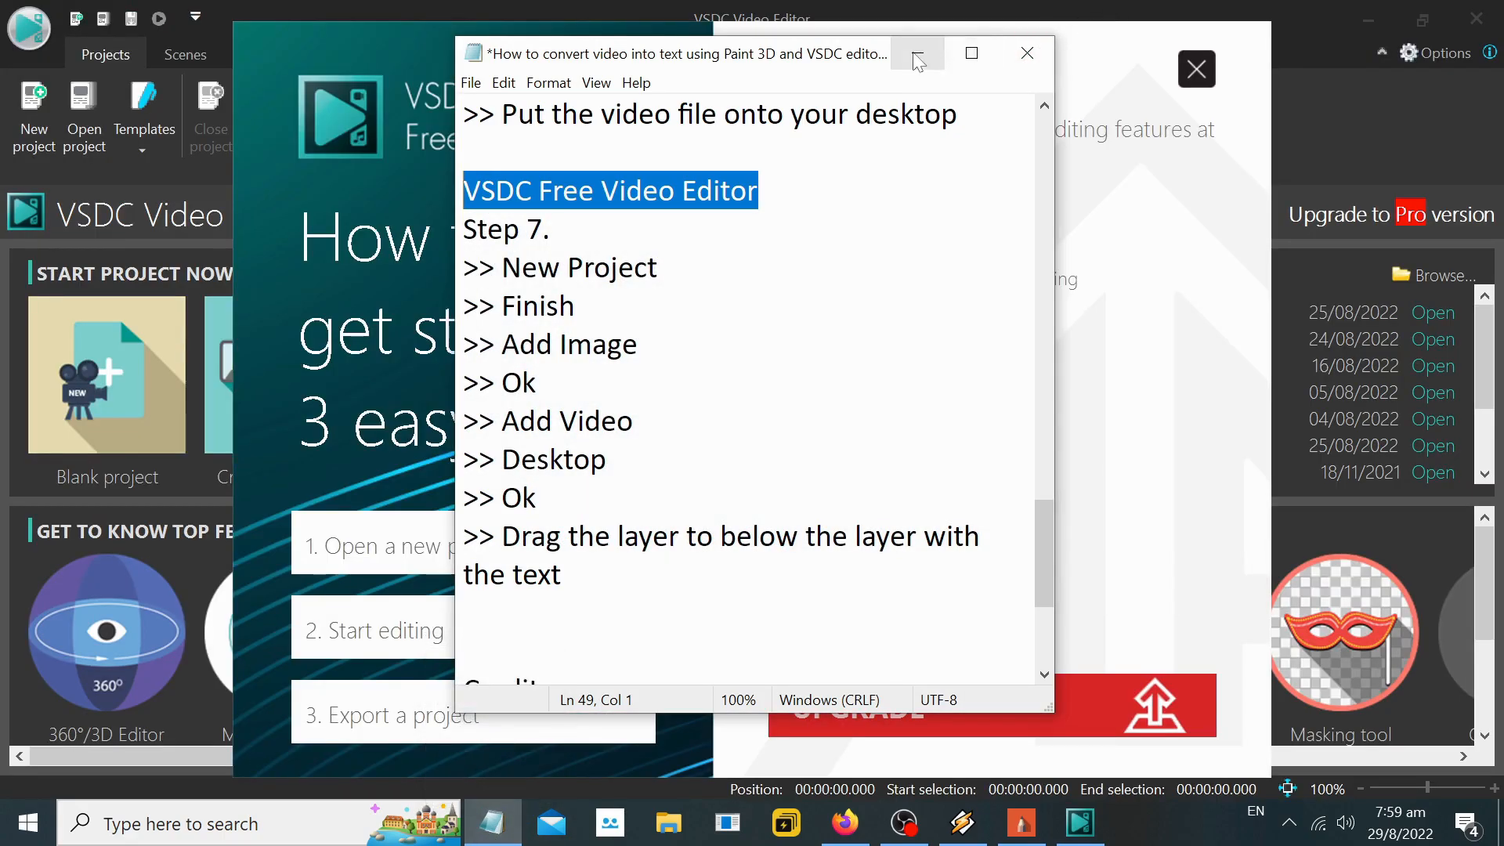
Step: Minimize the notes, dismiss the VSDC welcome pop-up and create a blank project
left_click(918, 56)
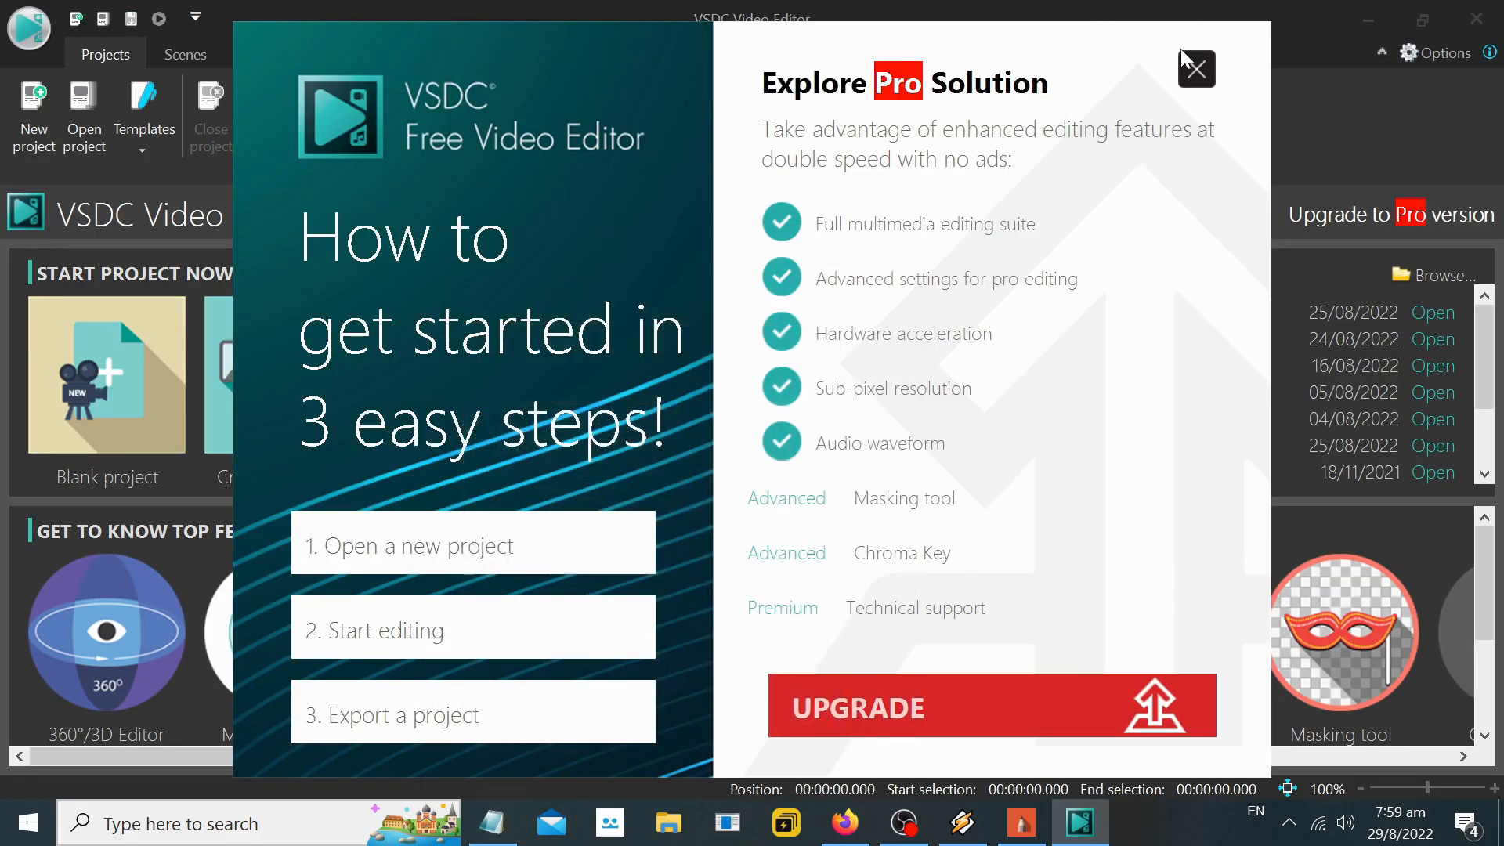
left_click(1195, 69)
left_click(123, 402)
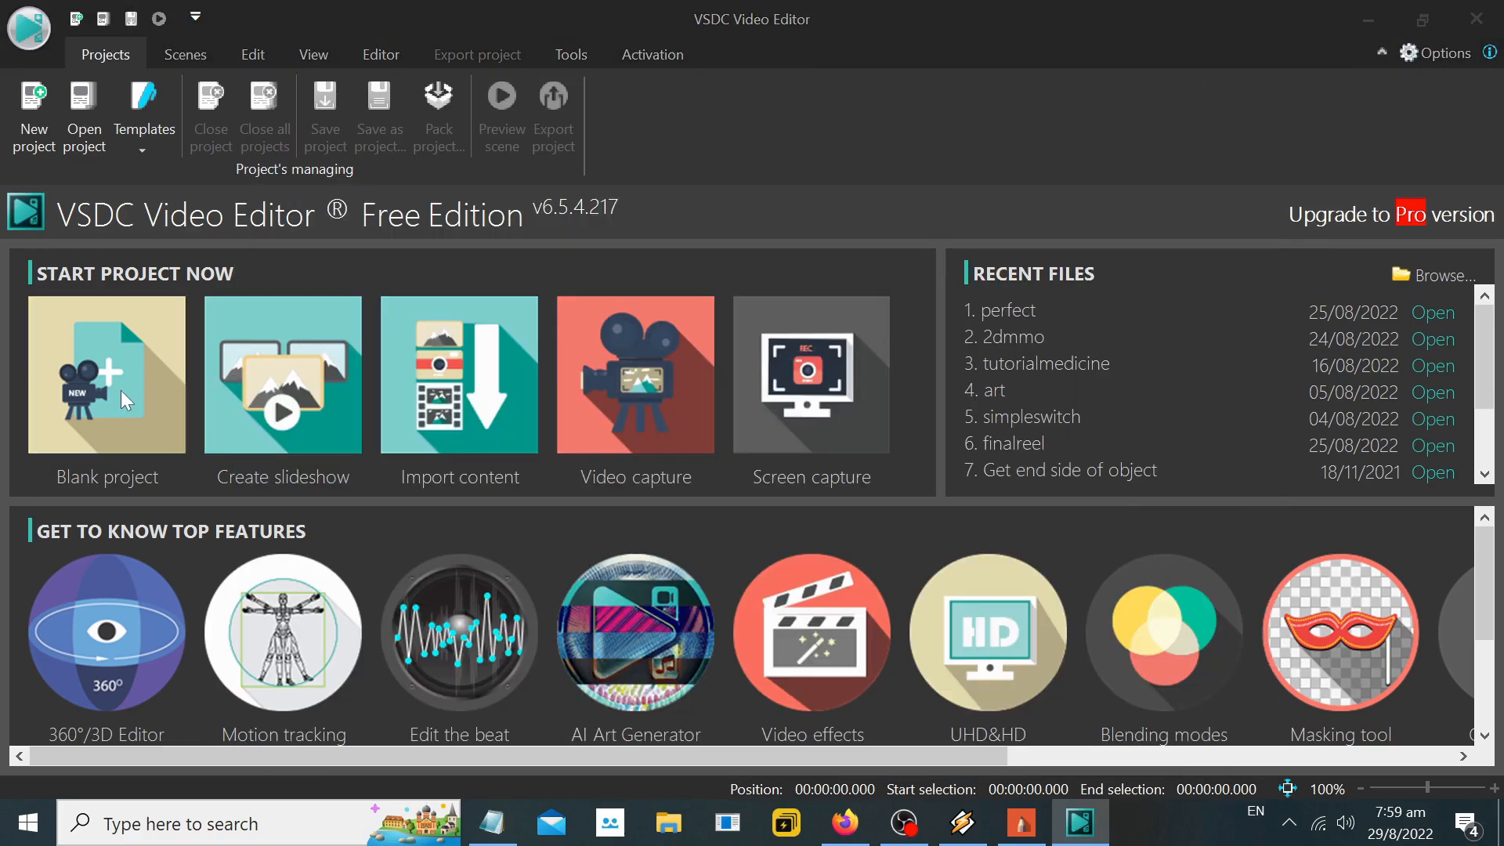
left_click(975, 576)
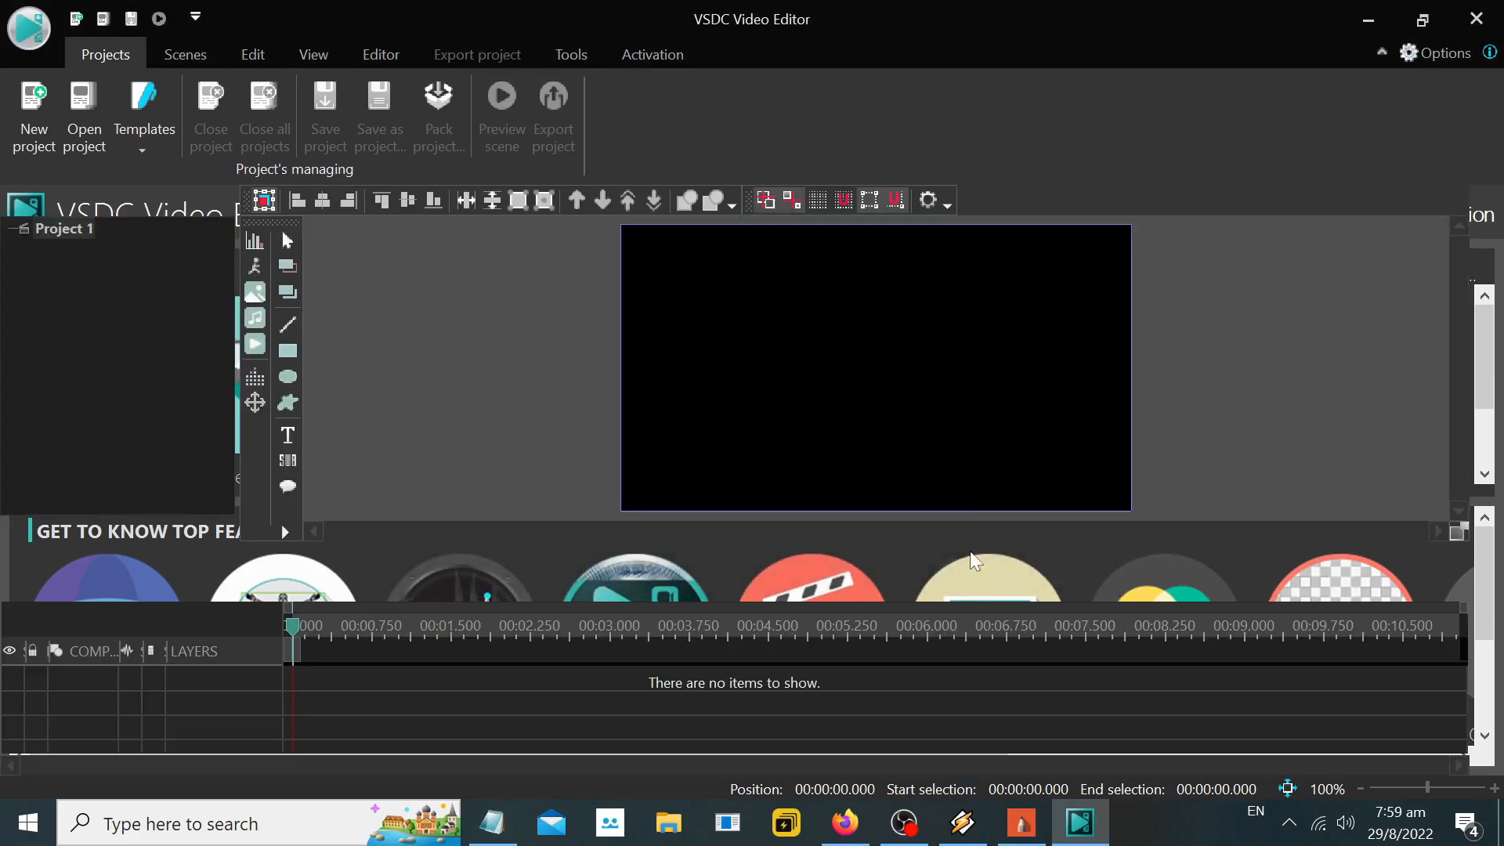
Step: Highlight "New Project", "Finish" and "Add Image" in turn under Step 7 of the Notepad notes, then return to VSDC
left_click(492, 822)
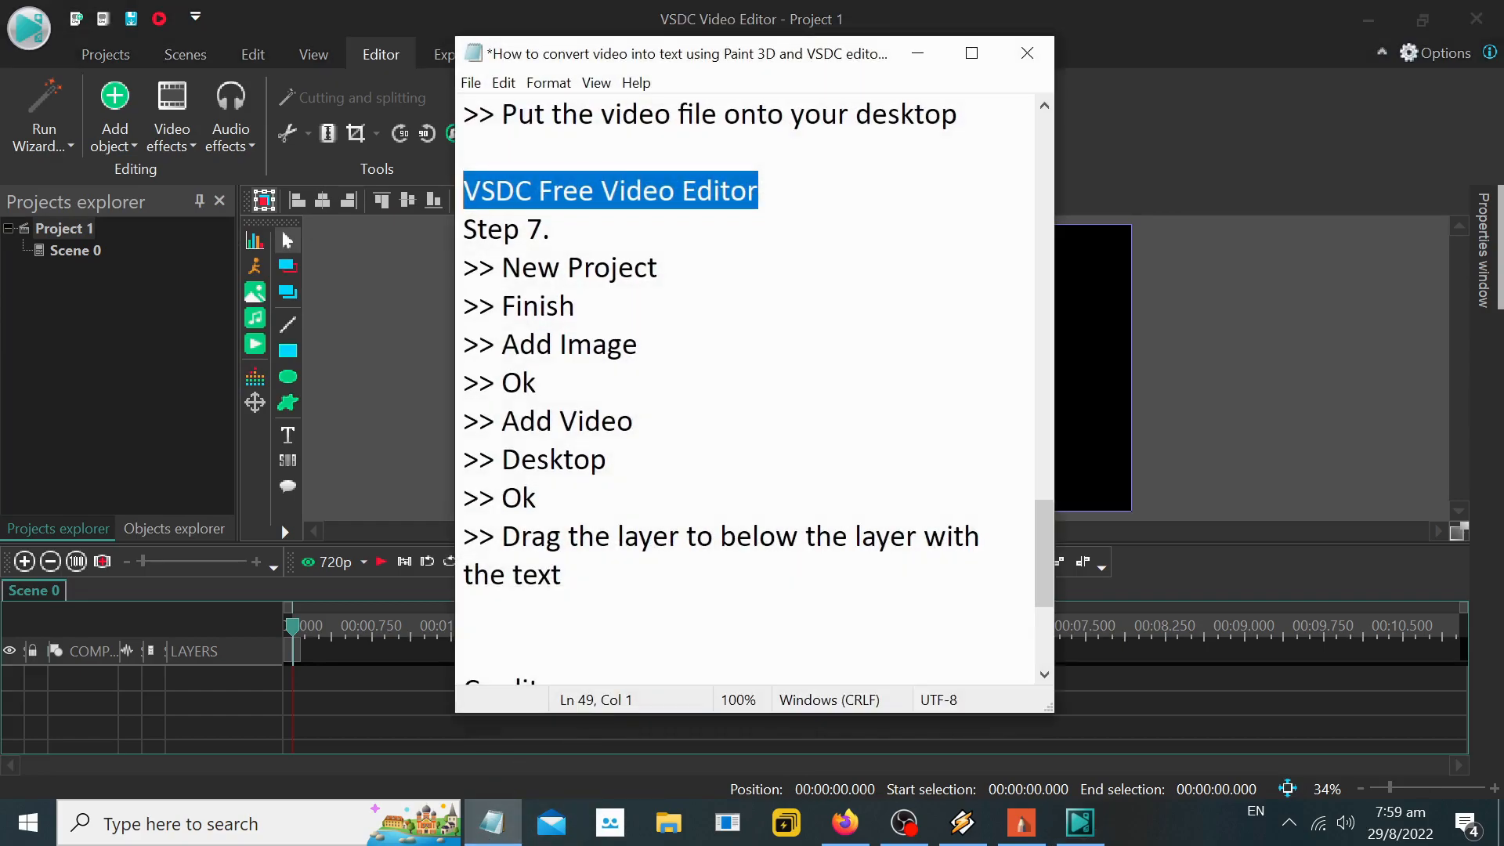
left_click_drag(658, 268, 502, 267)
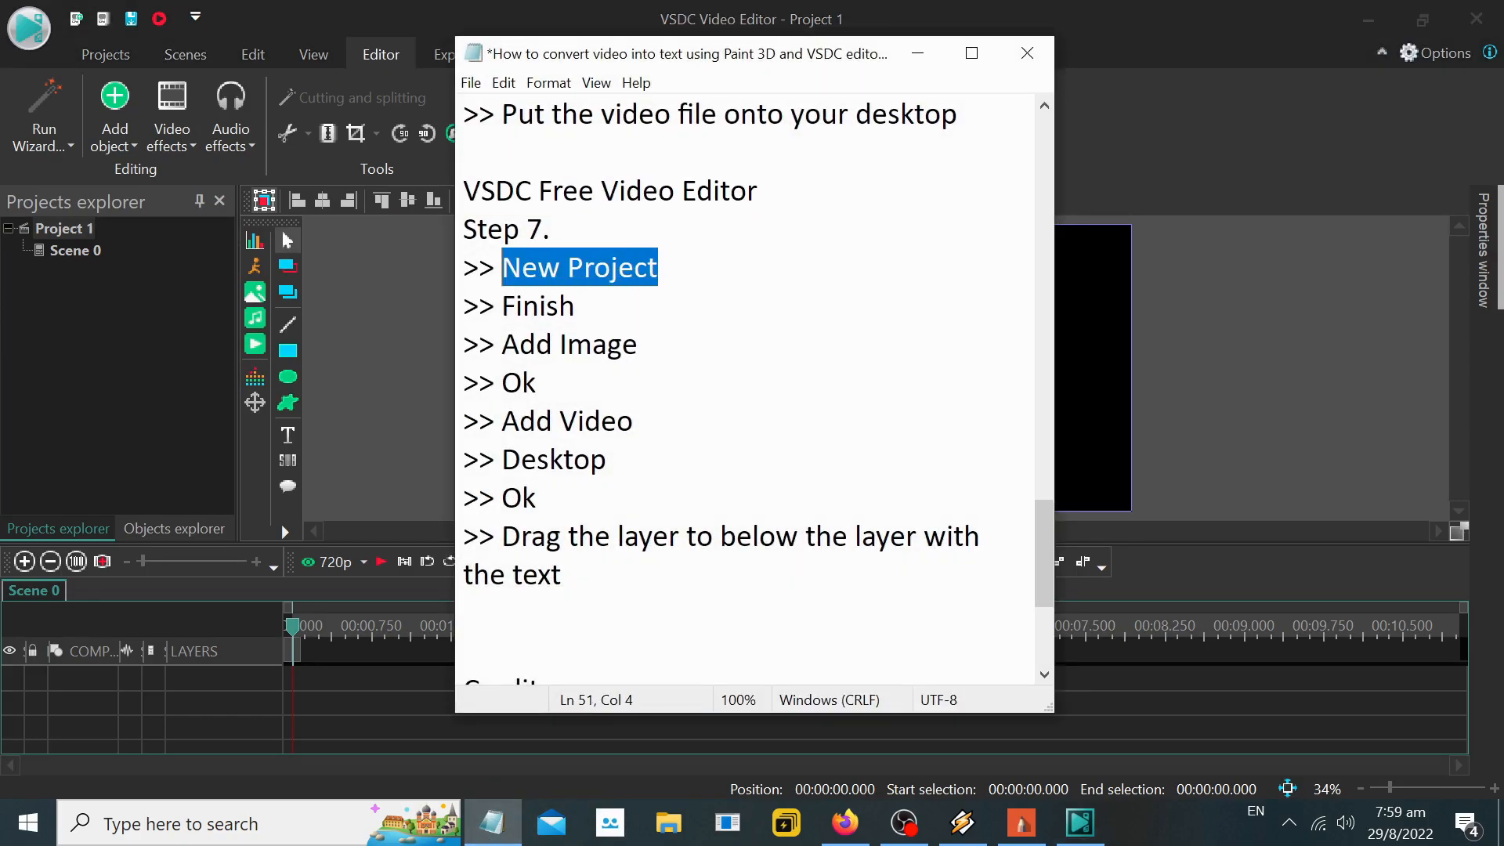
left_click_drag(576, 305, 502, 306)
left_click_drag(636, 345, 502, 344)
left_click(917, 53)
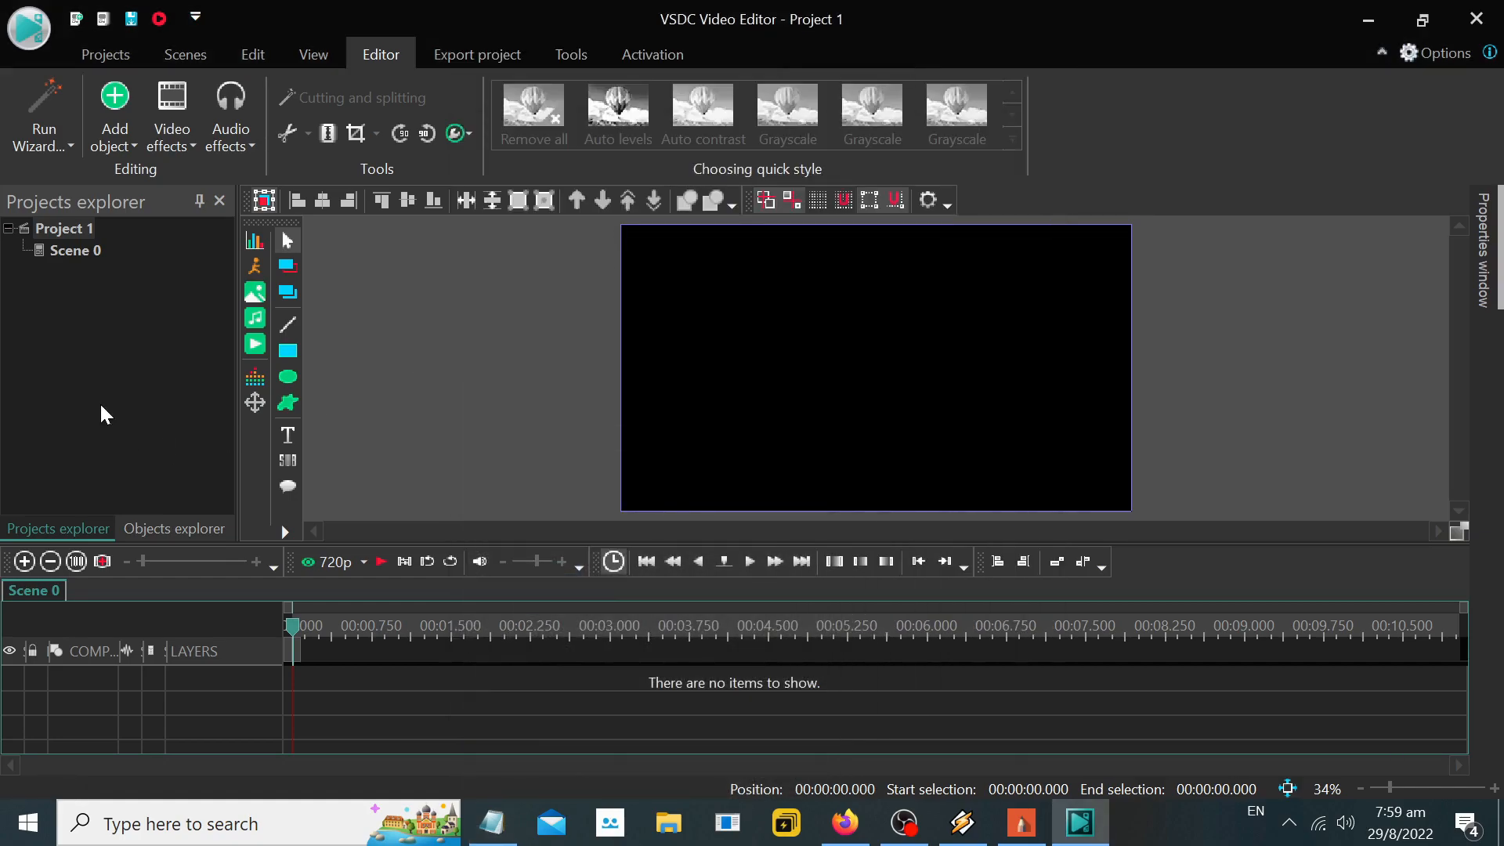
Step: Add the image "abc with bg" from the Desktop to the scene as a new layer, accepting the default position settings
left_click(260, 294)
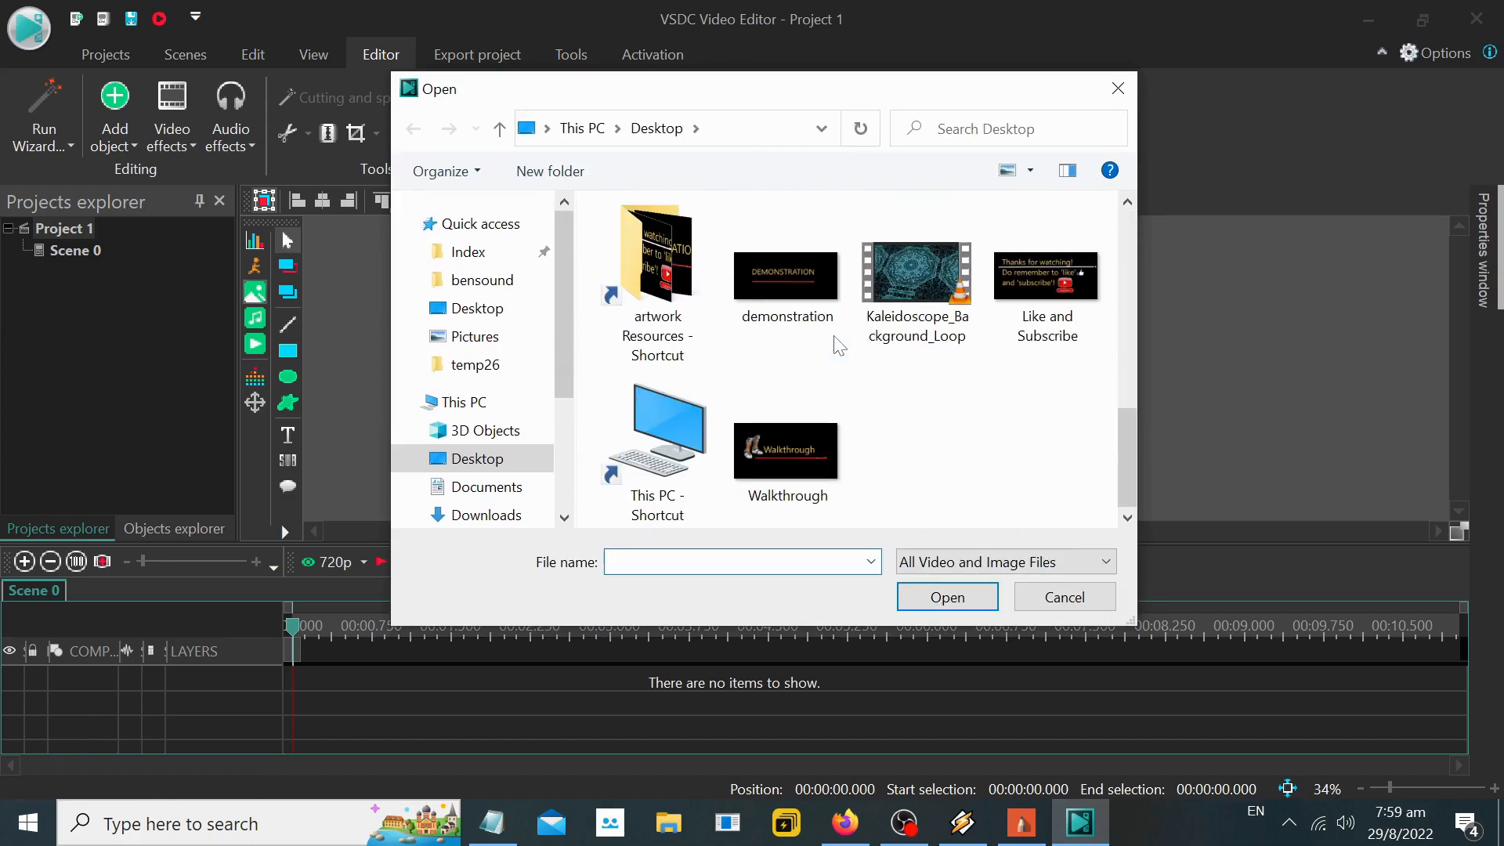
scroll(824, 354, "up", 1)
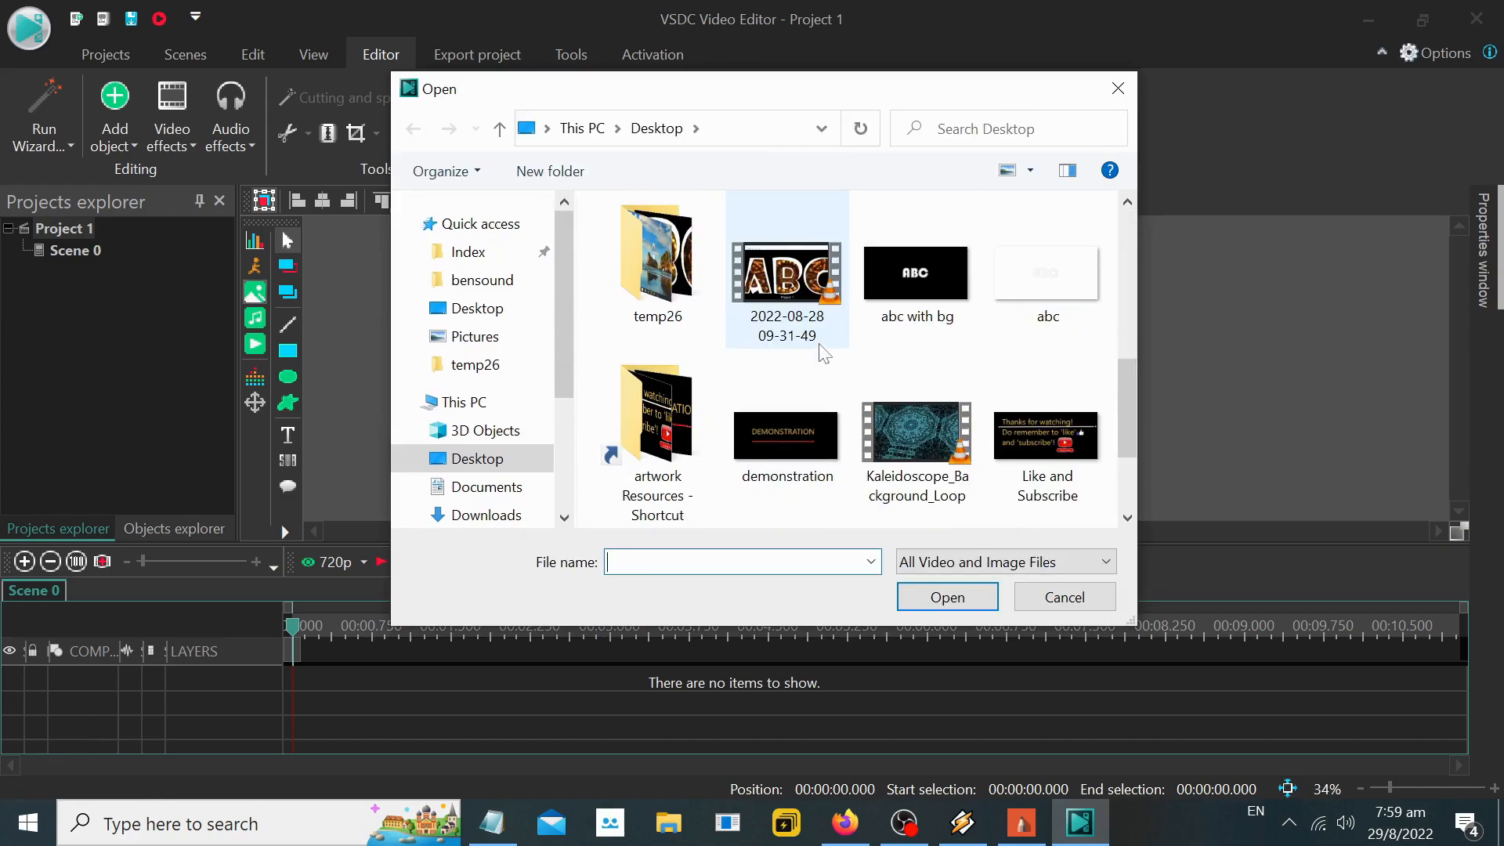
double_click(918, 273)
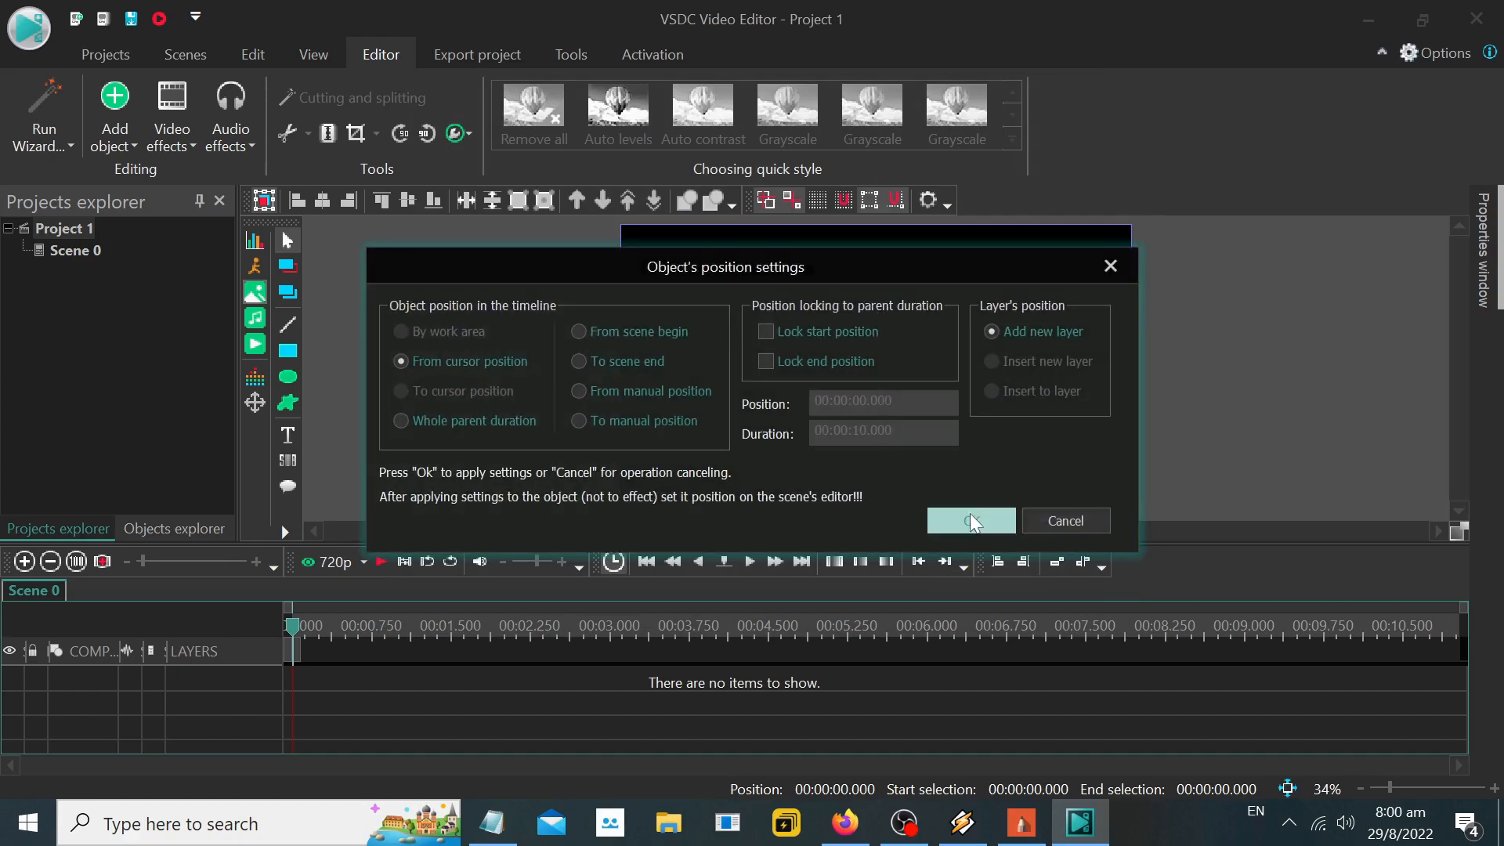
left_click(970, 514)
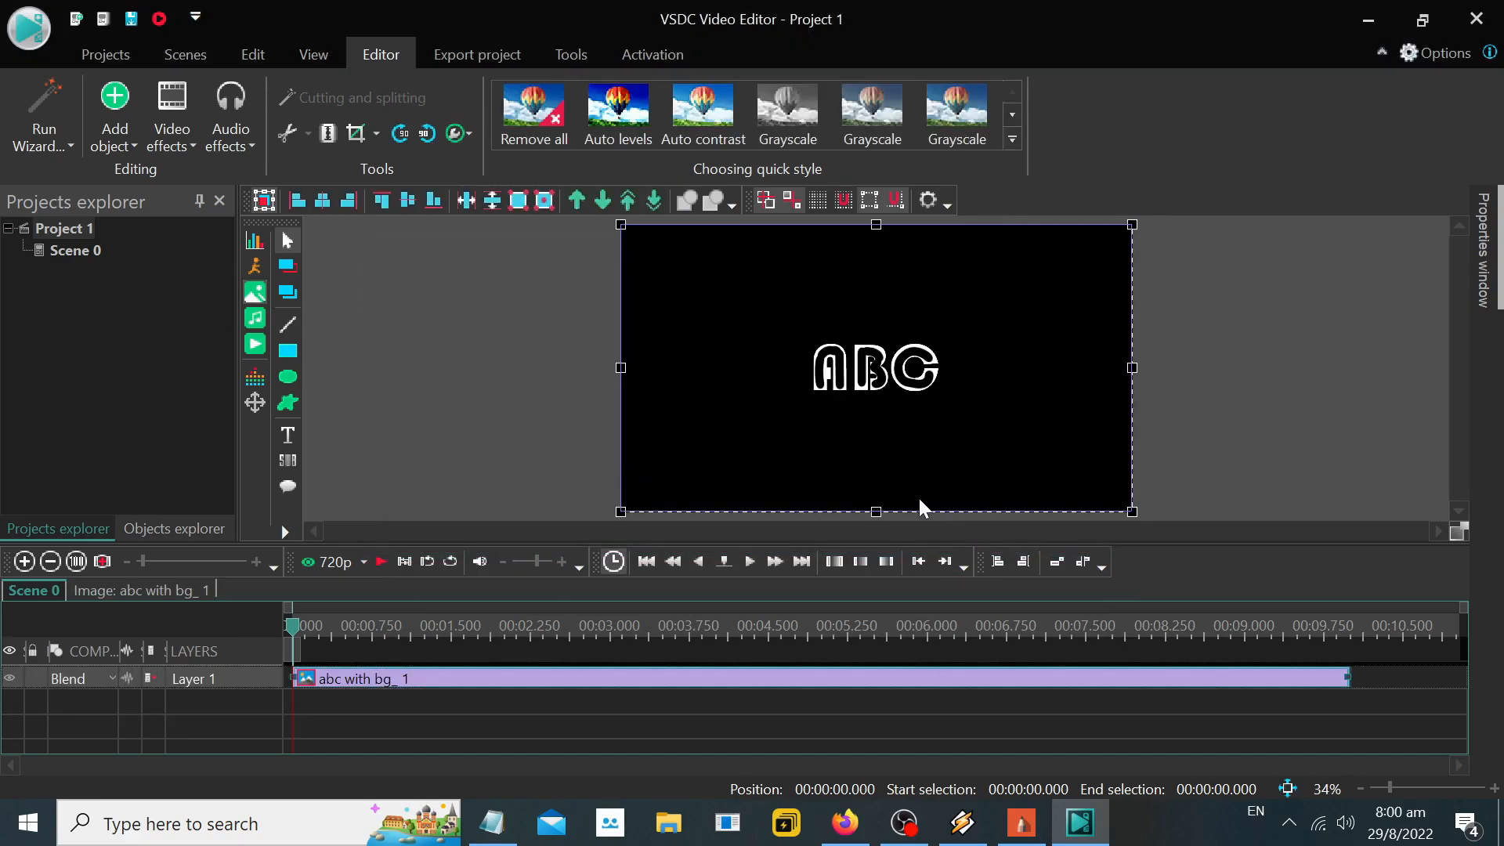
left_click(258, 697)
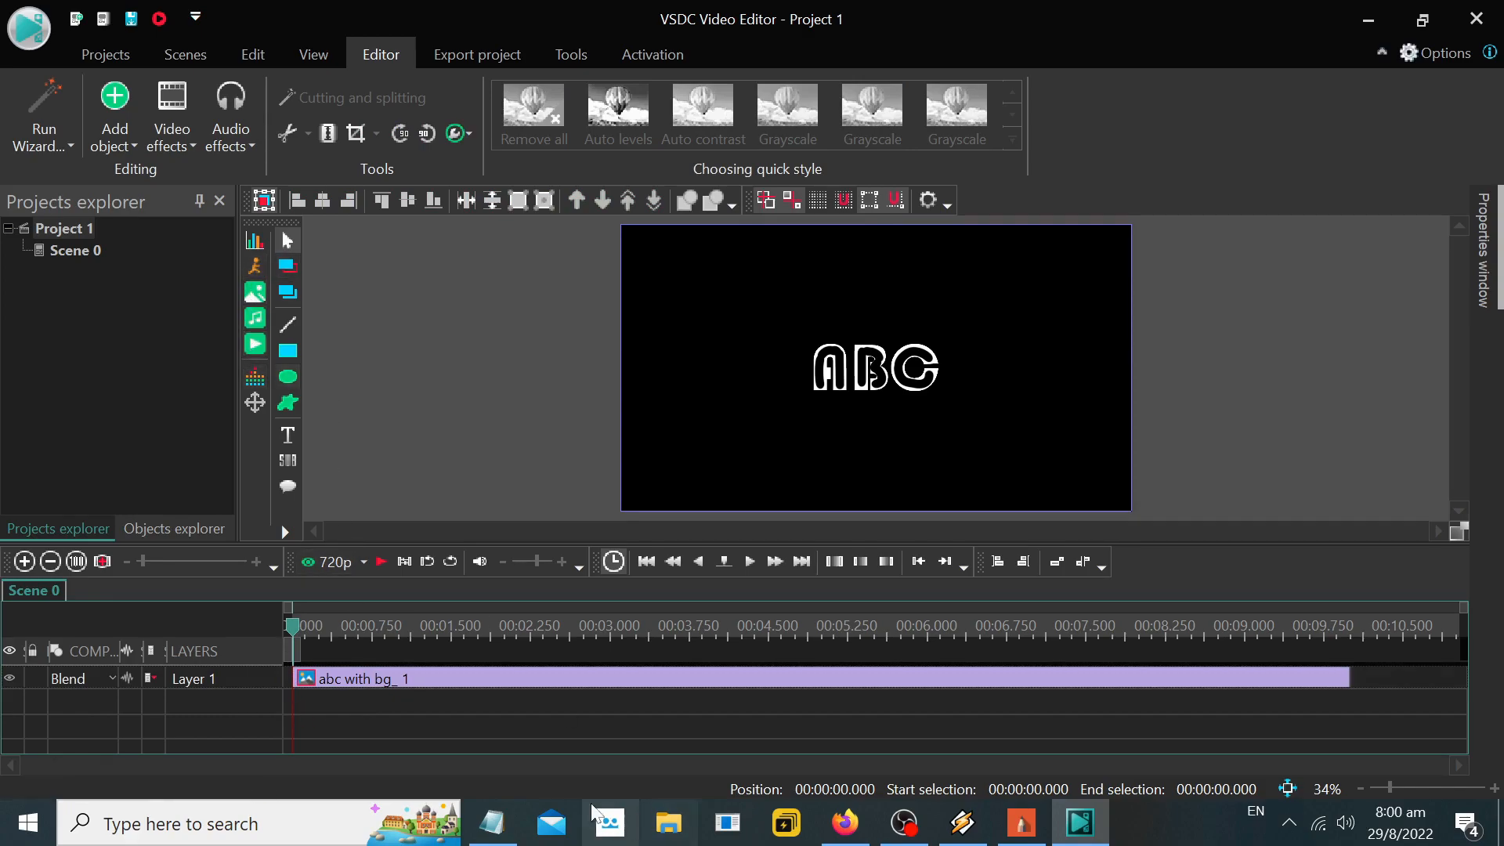
Step: Highlight "Ok" and "Add Video" in turn under Step 7 of the Notepad notes, then return to VSDC
left_click(492, 823)
left_click_drag(538, 383, 502, 383)
left_click_drag(637, 421, 502, 421)
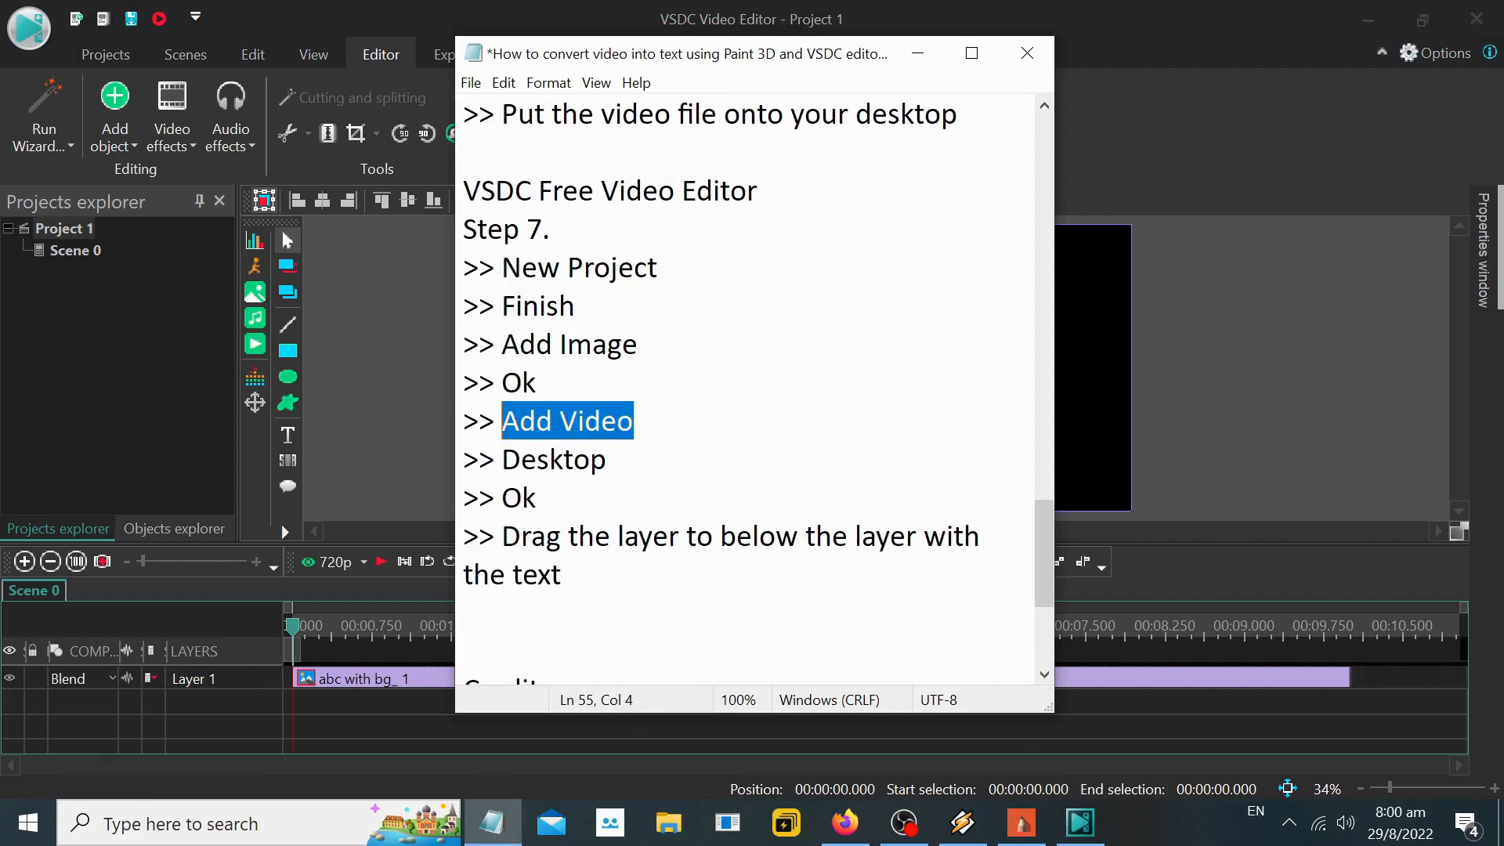
left_click(365, 406)
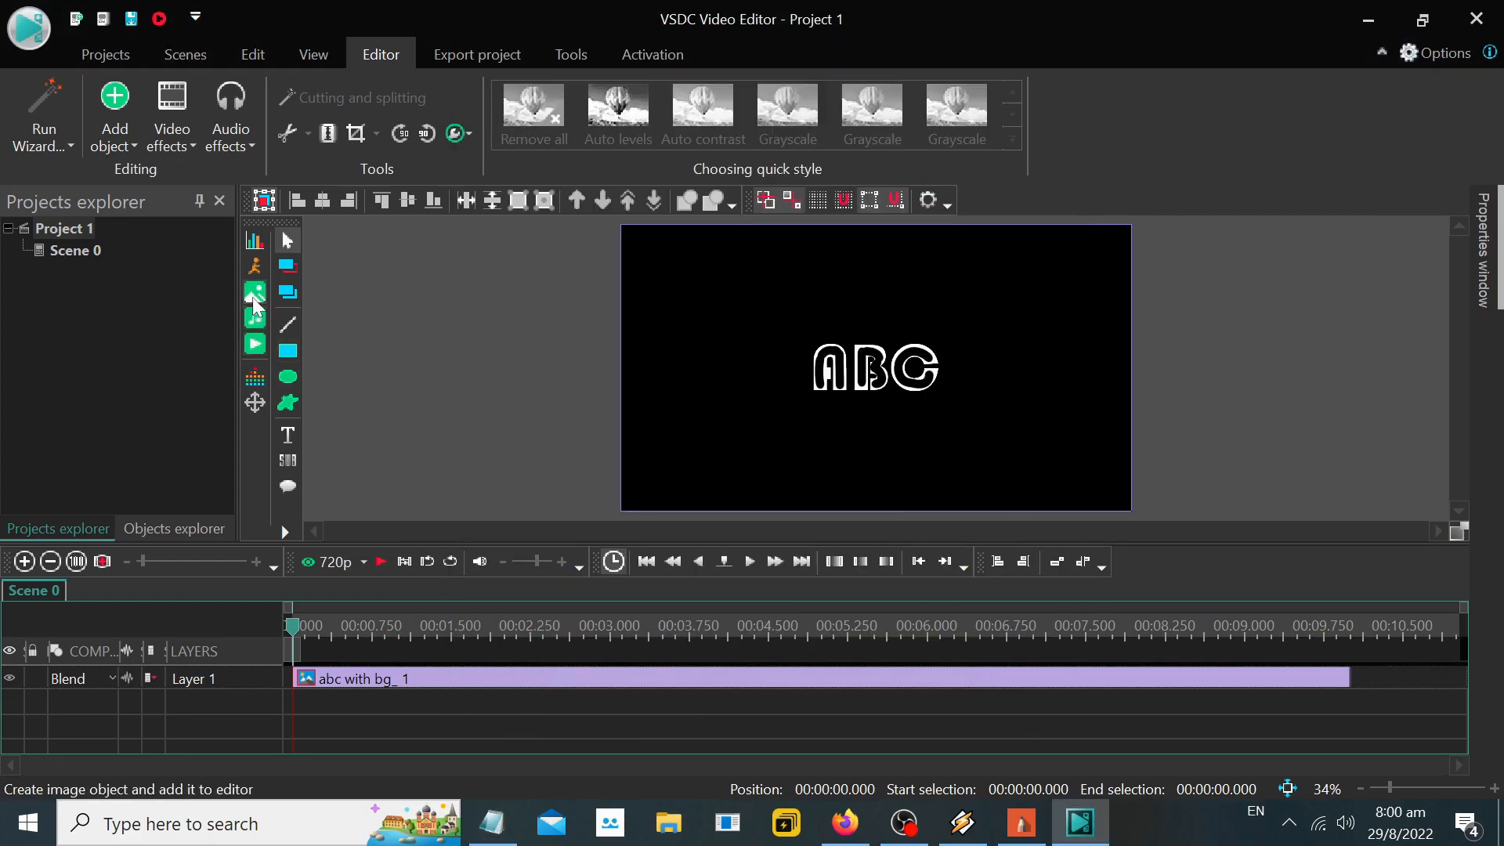
Step: Add the Kaleidoscope_Background_Loop video to the scene as a new layer, accepting the default position settings
left_click(255, 345)
double_click(918, 321)
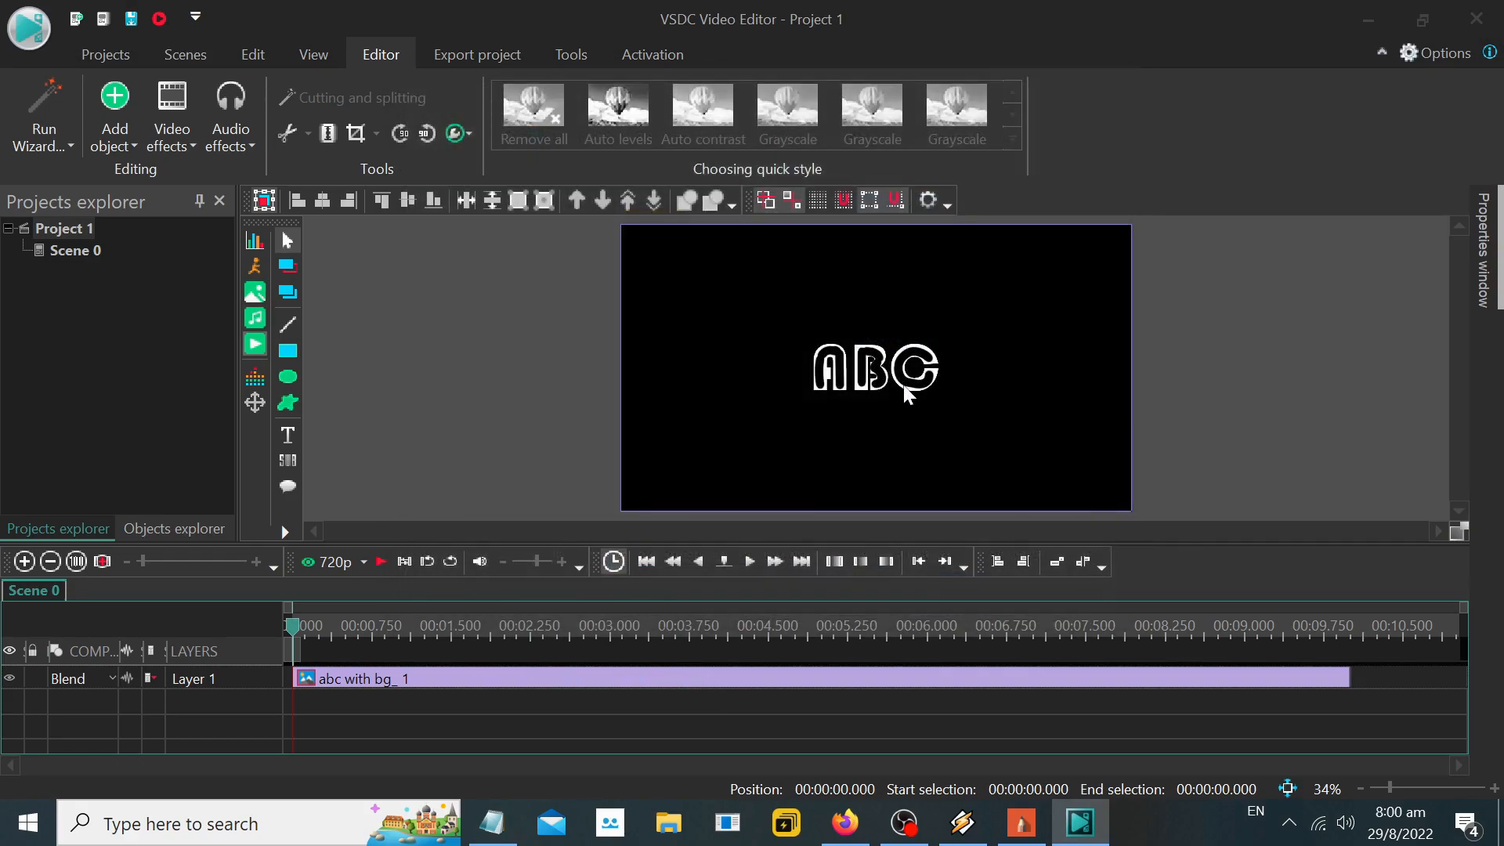
left_click(961, 522)
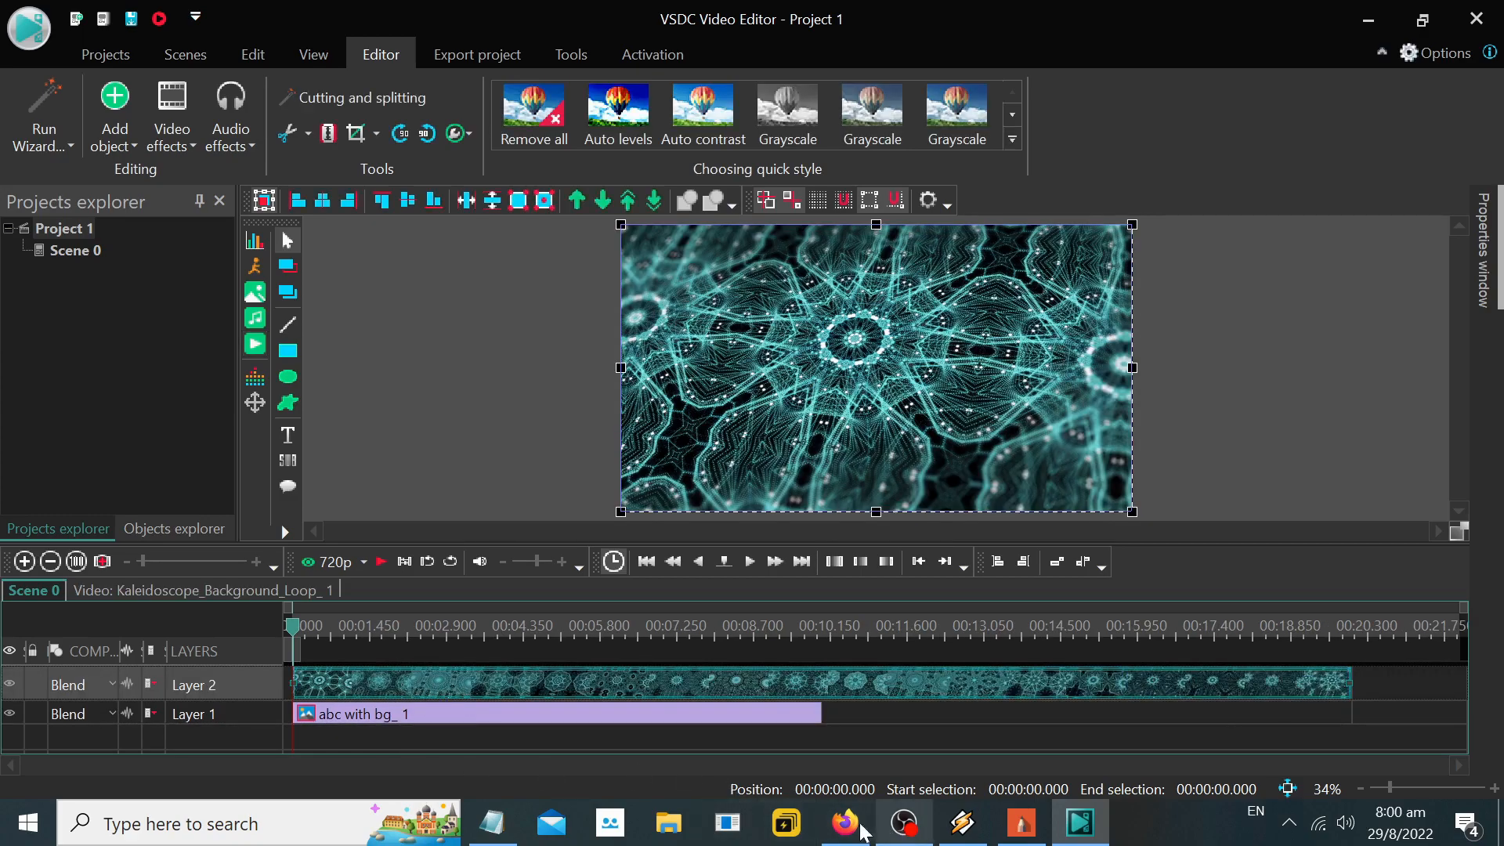
Step: Highlight "Desktop", "Ok" and "Drag the layer to below the layer with the text" in turn in the Notepad notes
left_click(491, 823)
key("Down")
key("End")
key("shift+Left")
key("shift+Left")
key("shift+Left")
key("shift+Left")
key("shift+Left")
key("shift+Left")
key("shift+Left")
key("Down")
key("End")
key("shift+Left")
key("shift+Left")
key("shift+Left")
key("shift+Left")
key("shift+Right")
key("shift+Right")
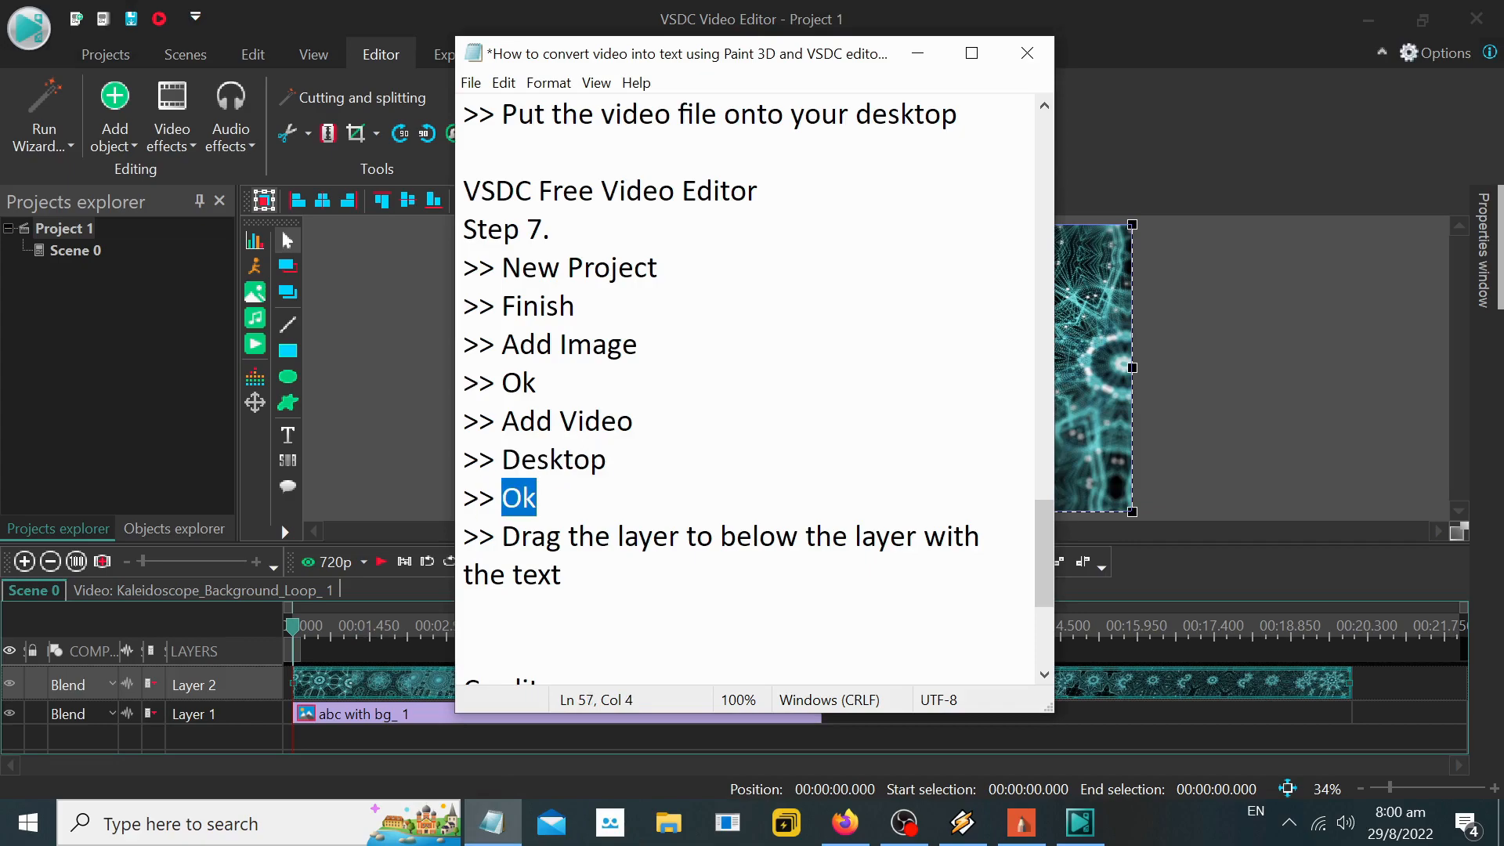
key("Down")
key("End")
key("shift+Up")
key("shift+Left")
key("shift+Left")
key("shift+Left")
key("shift+Left")
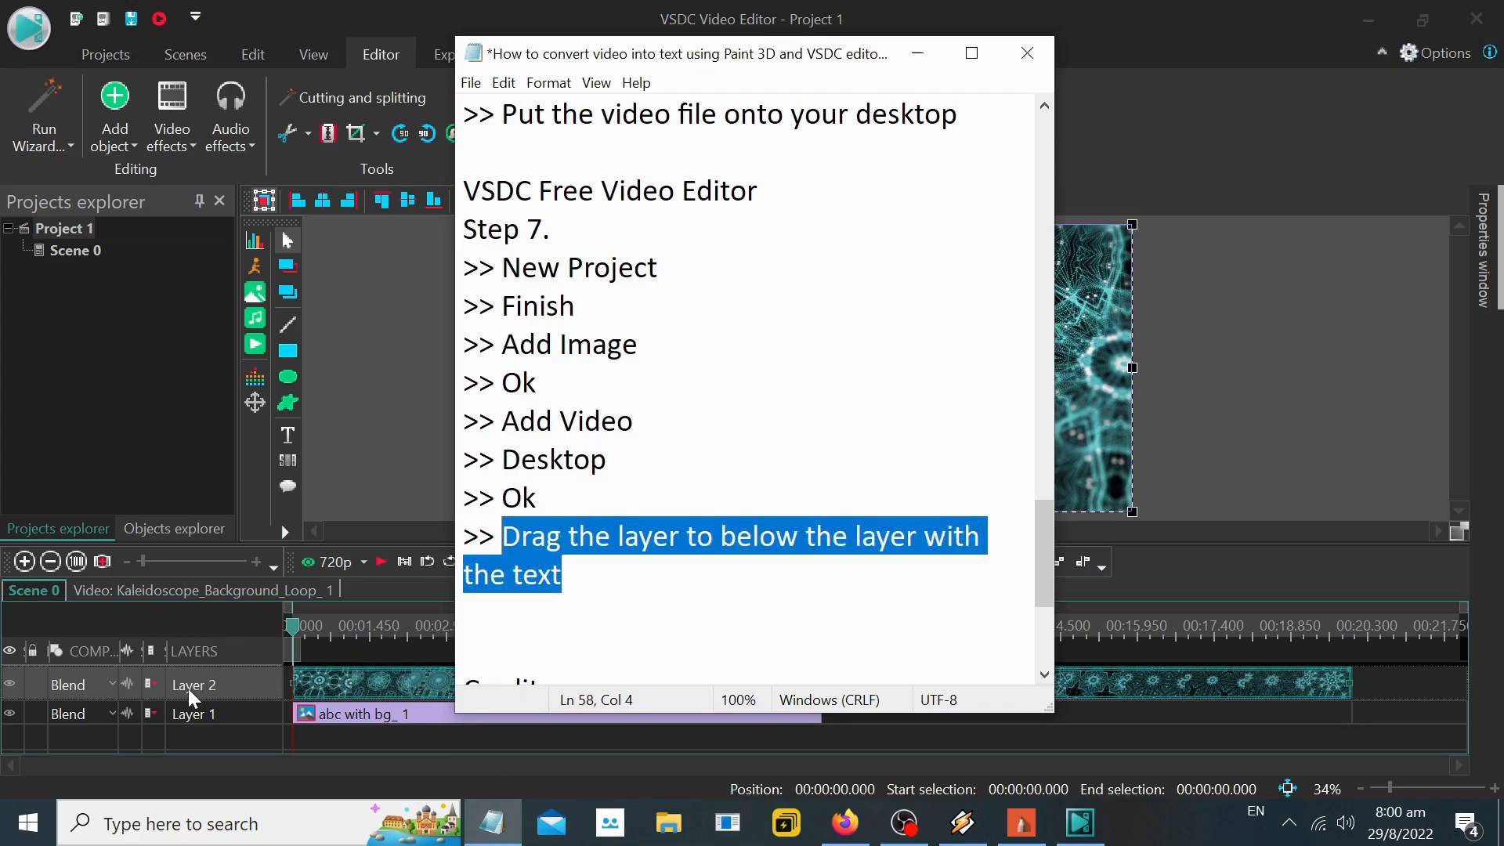
Step: Move the kaleidoscope video's layer below the ABC image layer in the VSDC timeline and deselect it
left_click_drag(182, 678, 202, 724)
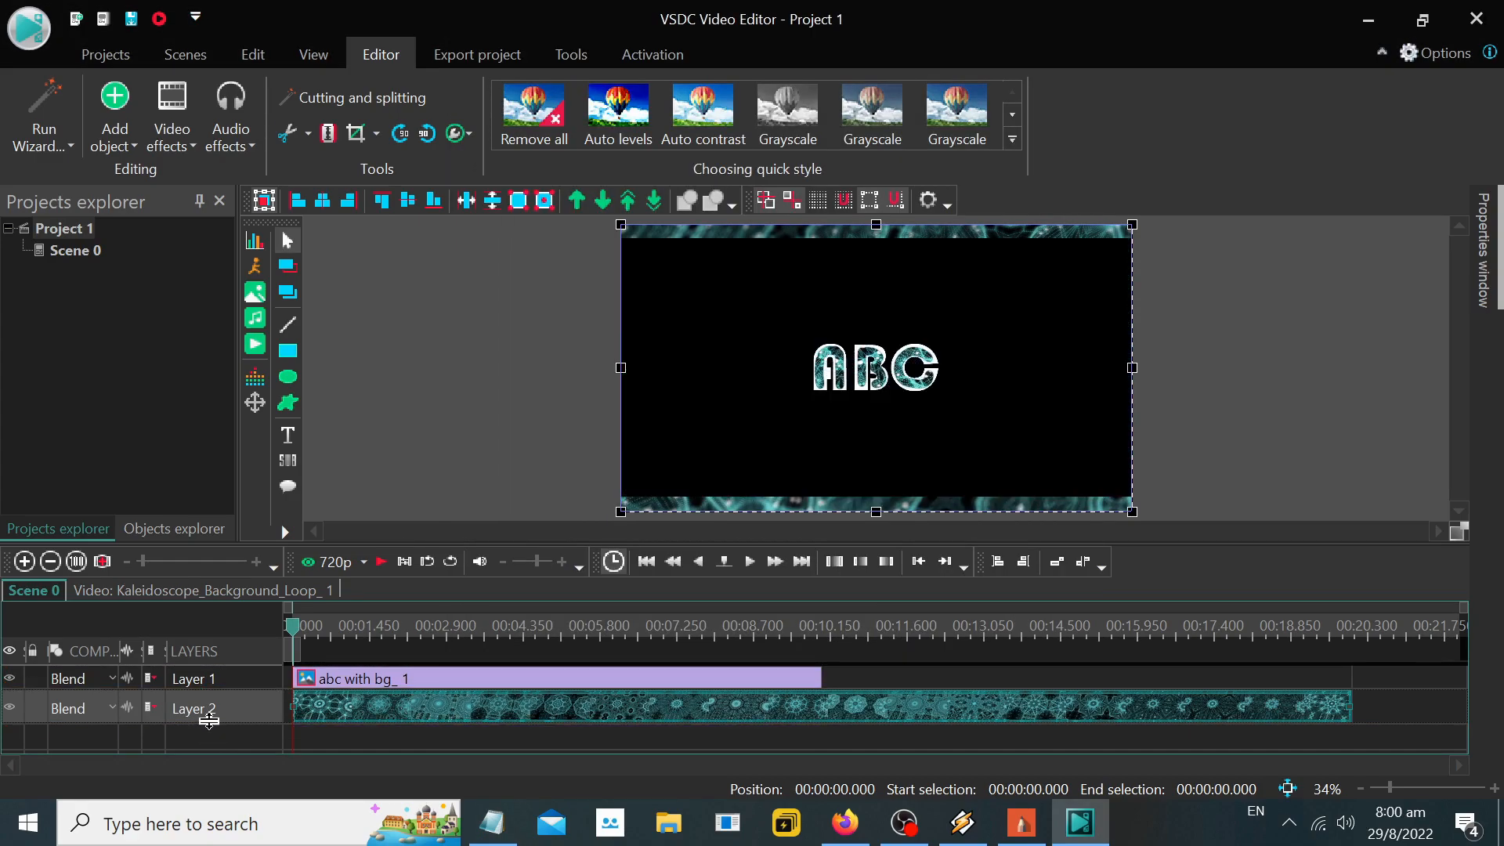
left_click(1276, 293)
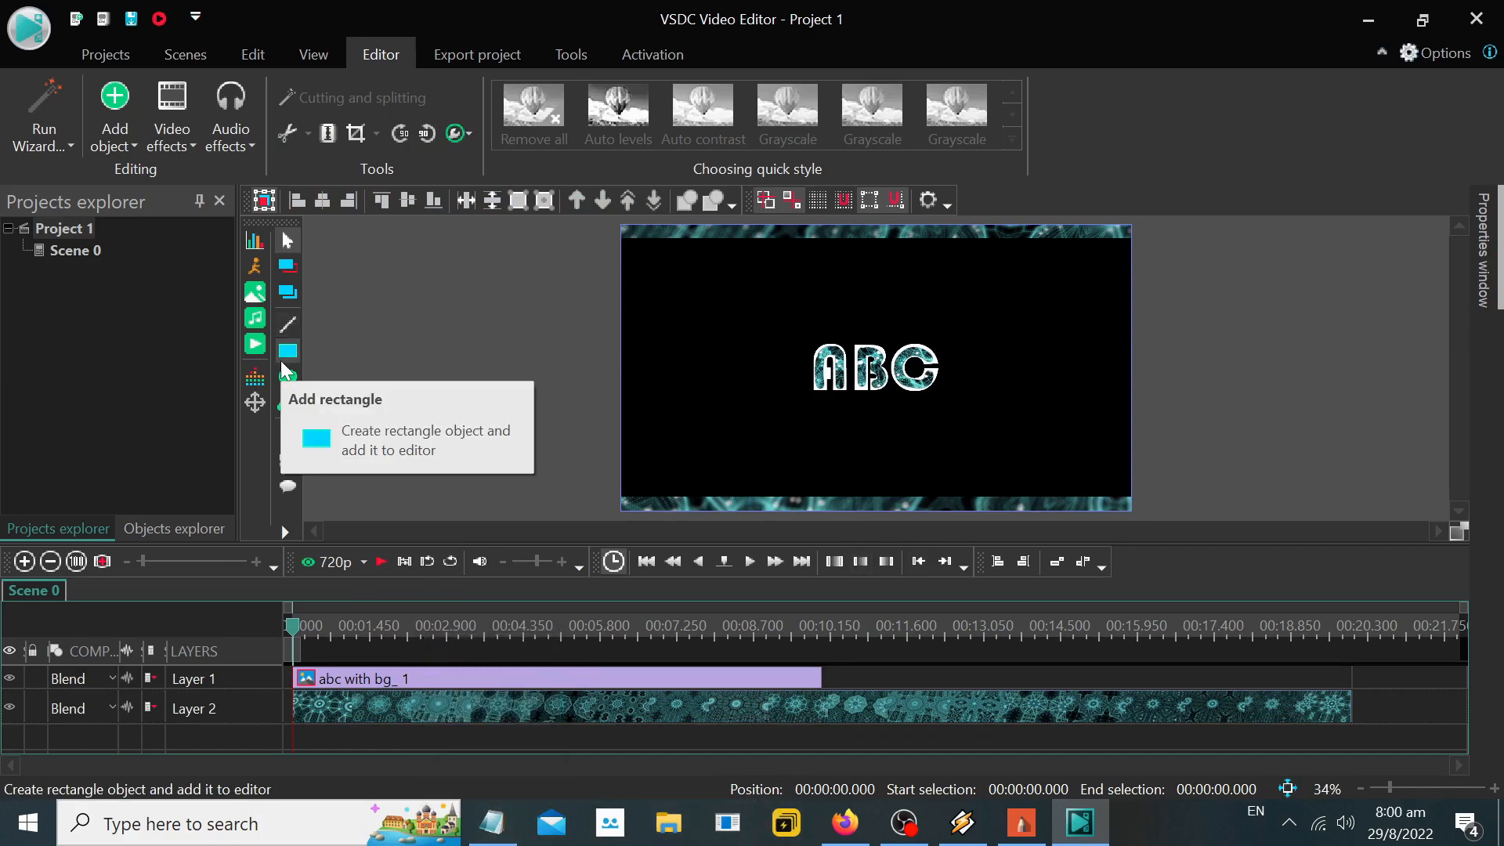
Step: Add the line ">> Add rectangle" at the end of Step 7 in the Notepad notes
left_click(492, 822)
left_click(464, 612)
type("<< Add reta")
key("BackSpace")
key("BackSpace")
type("ct")
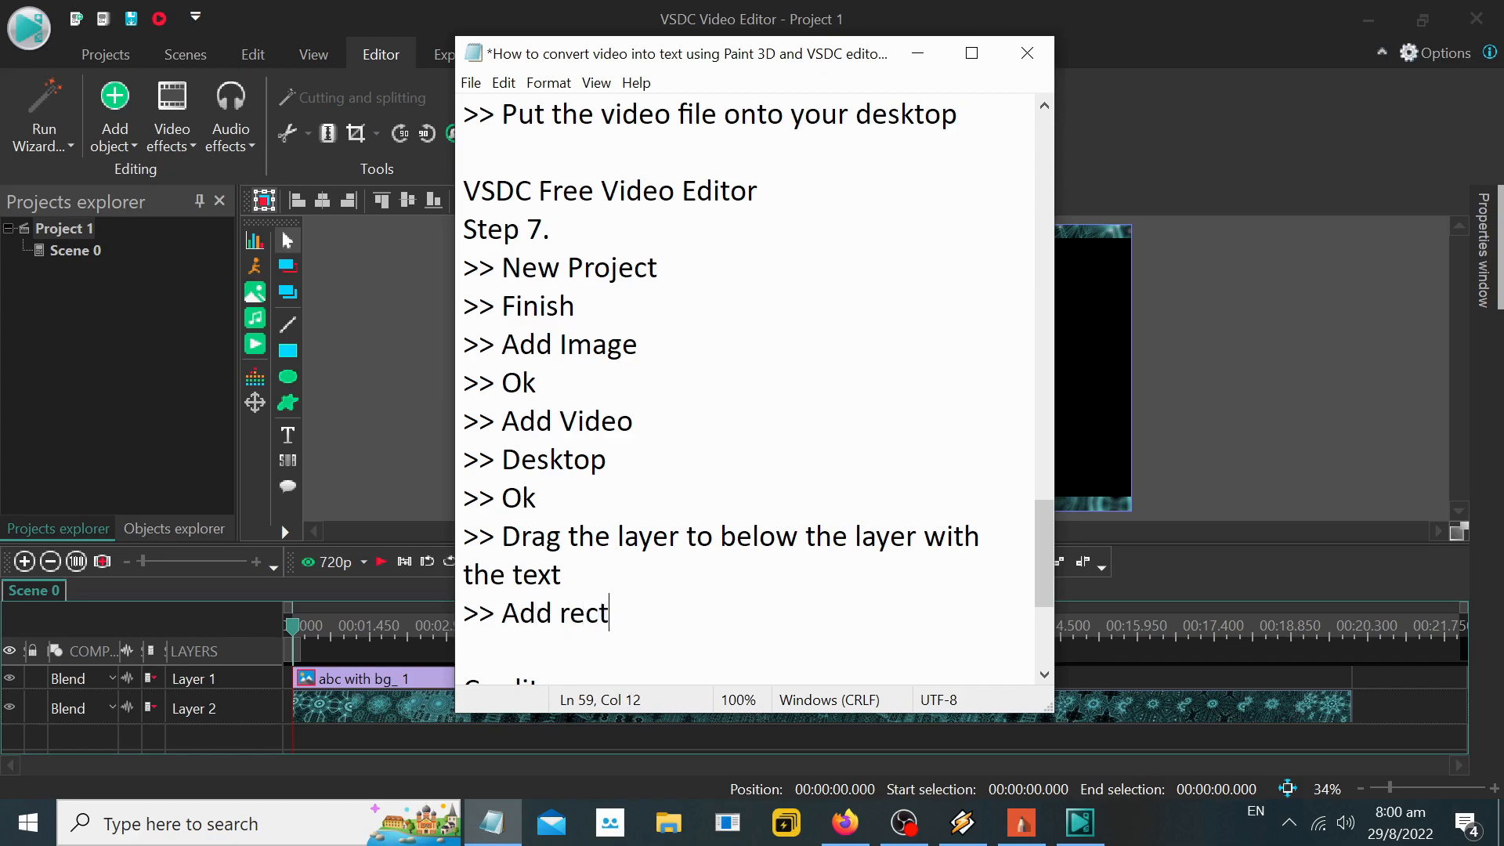
type("angle")
key("Return")
Step: Add the line ">> Cover up areas that are not desired" to the notes and minimize Notepad
type(">> Cover up")
type(" areas w")
key("BackSpace")
type("areas with")
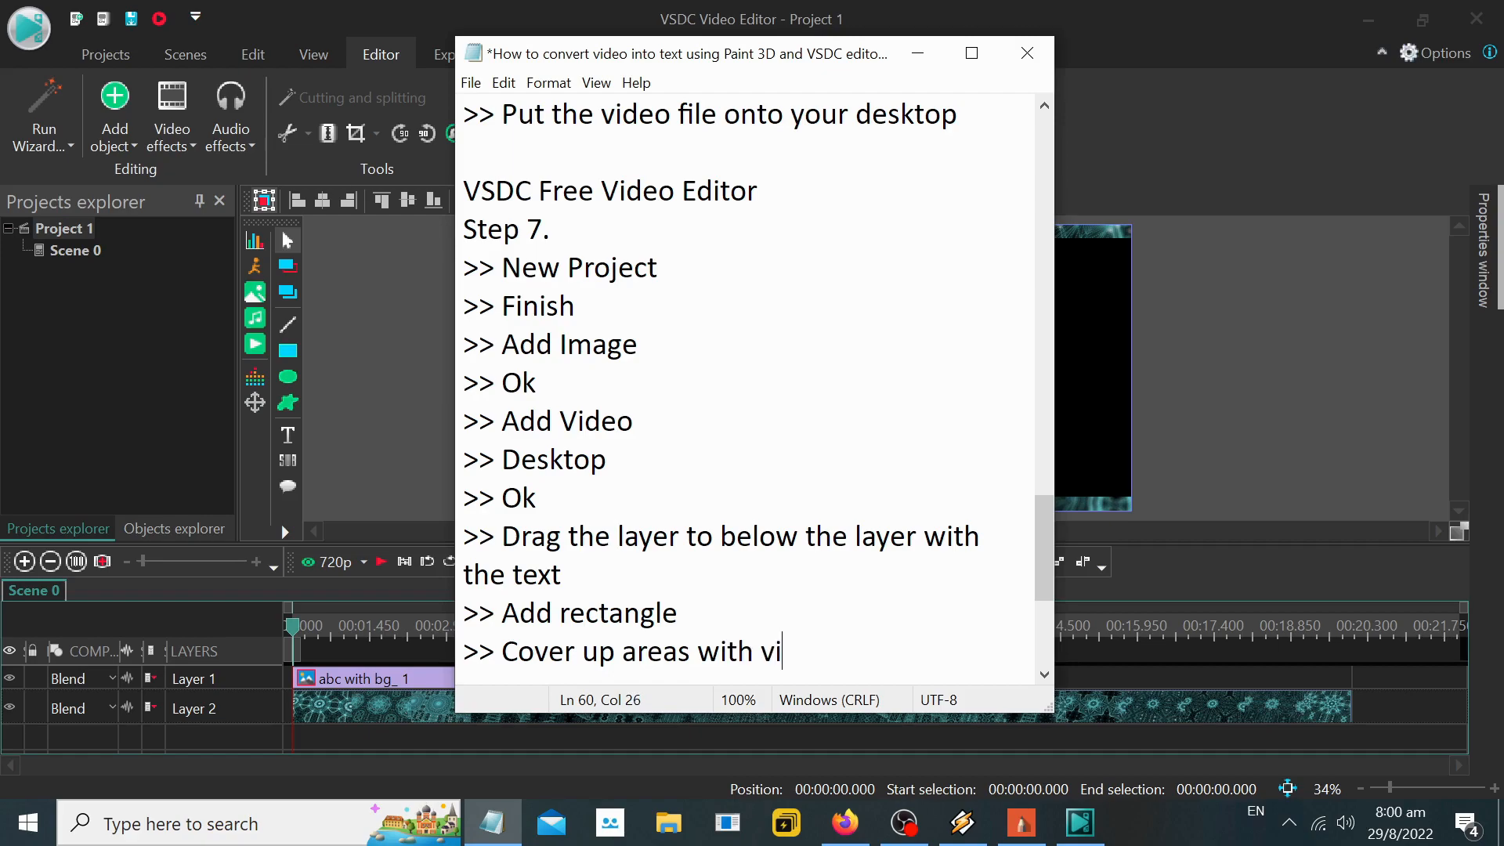
key("BackSpace")
key("BackSpace")
key("BackSpace")
key("BackSpace")
type("that")
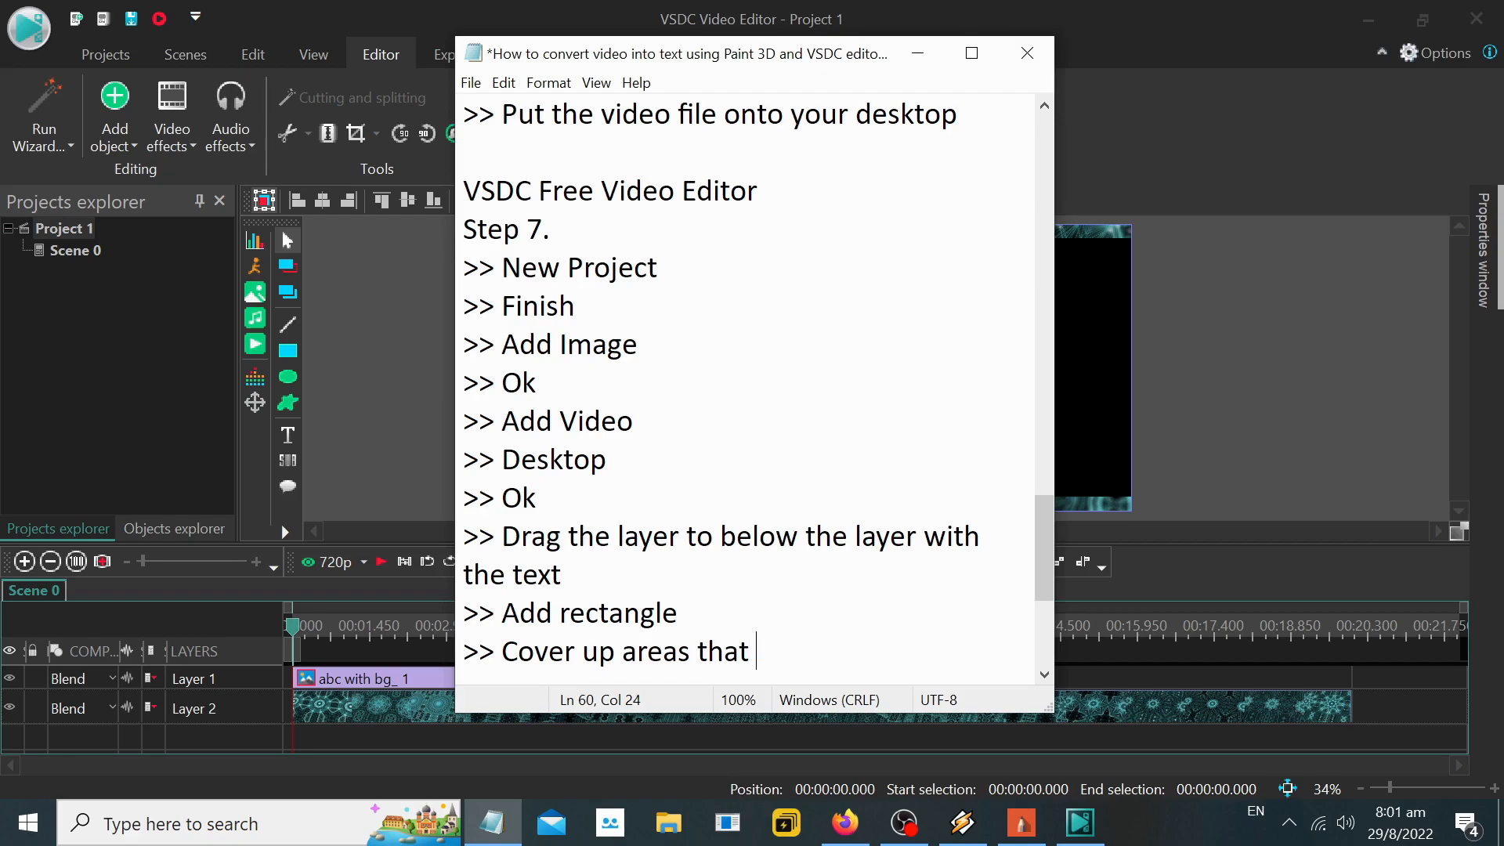
key("BackSpace")
key("BackSpace")
key("BackSpace")
key("BackSpace")
type("that are not desired")
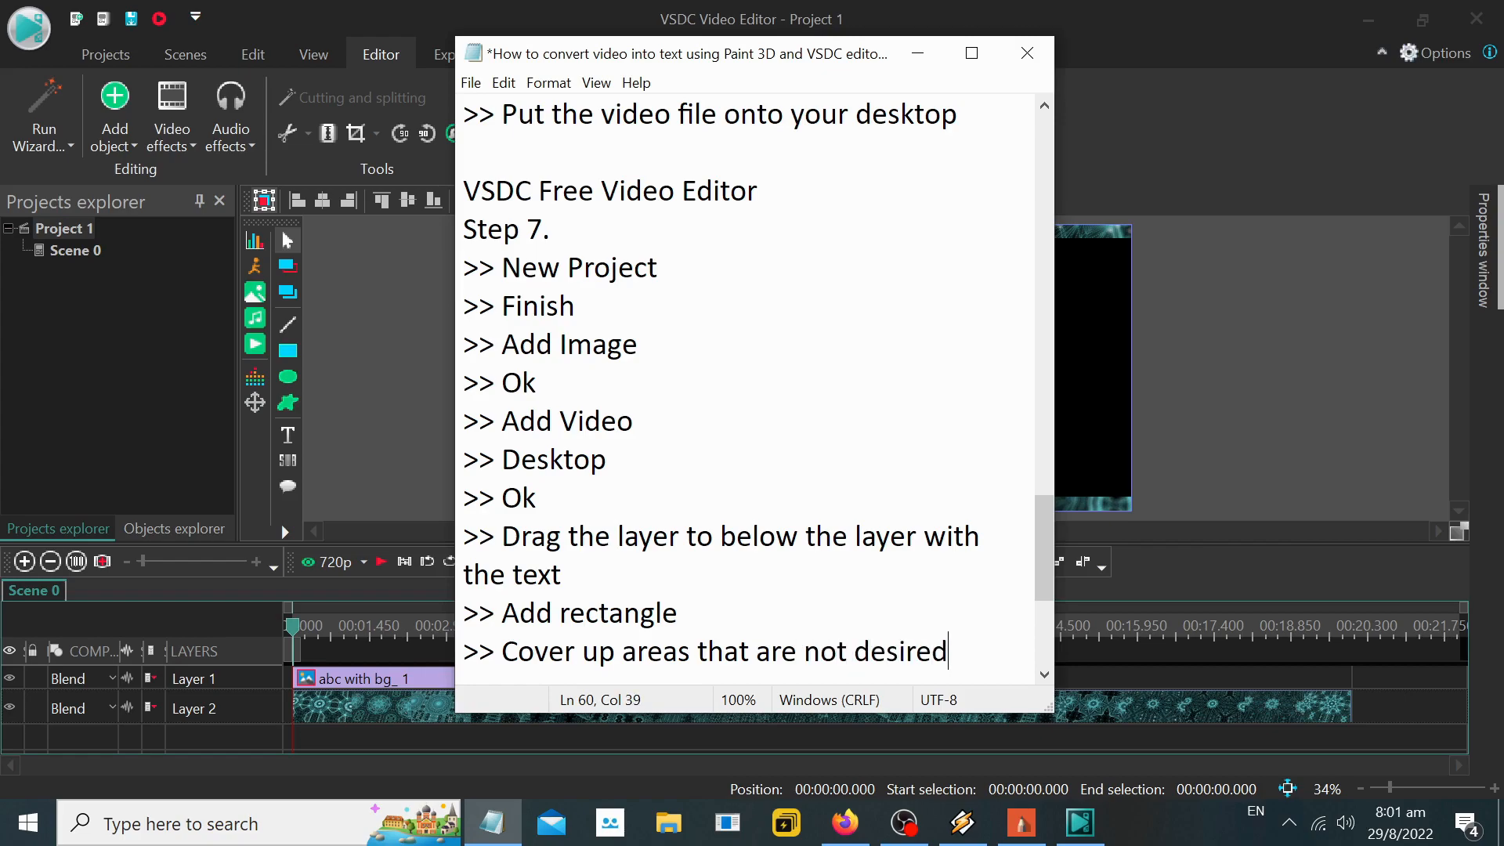
left_click(918, 54)
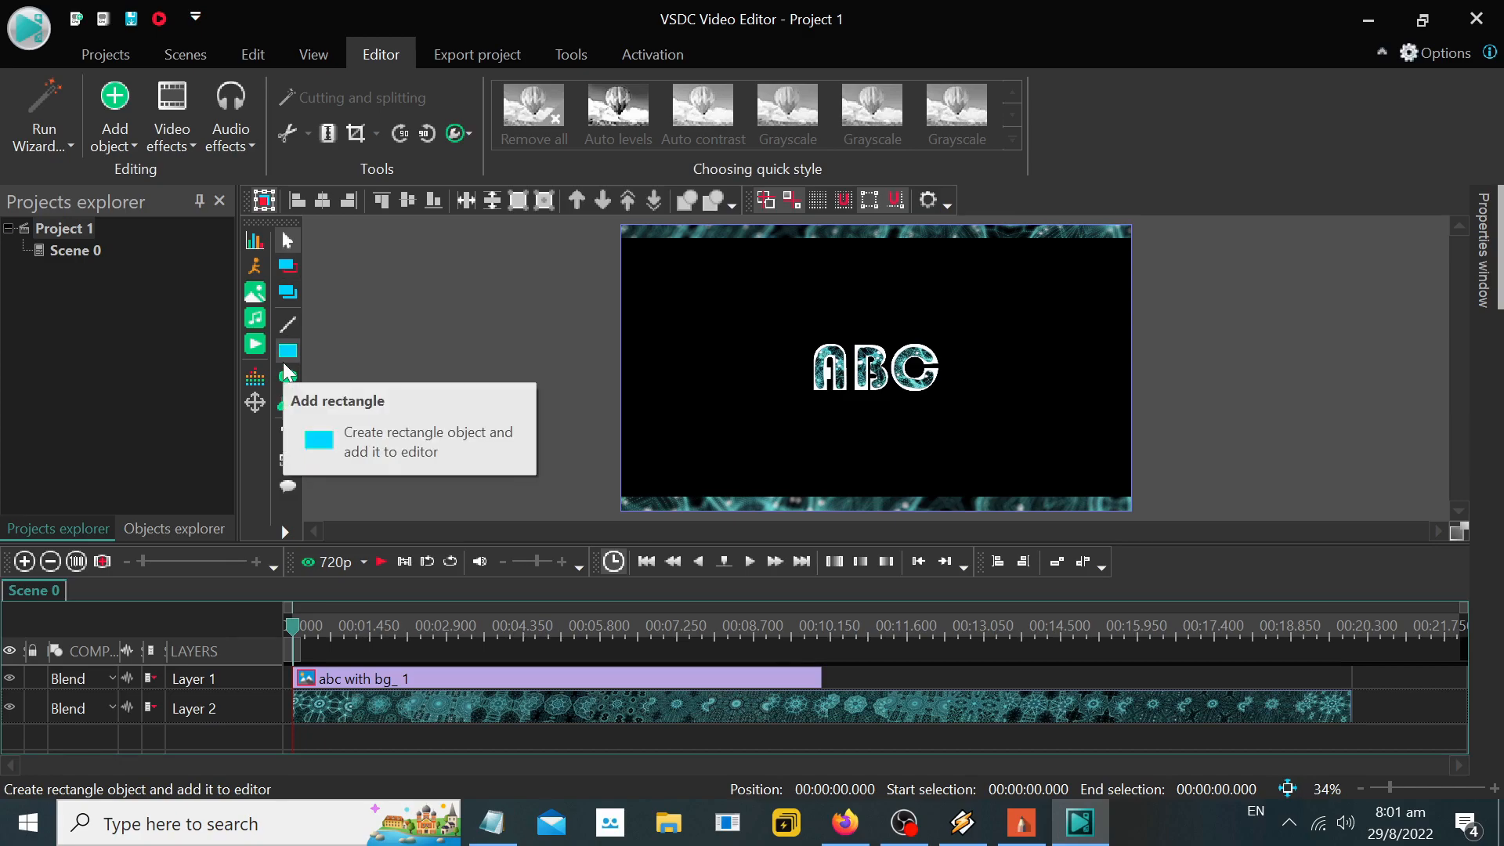
left_click(962, 822)
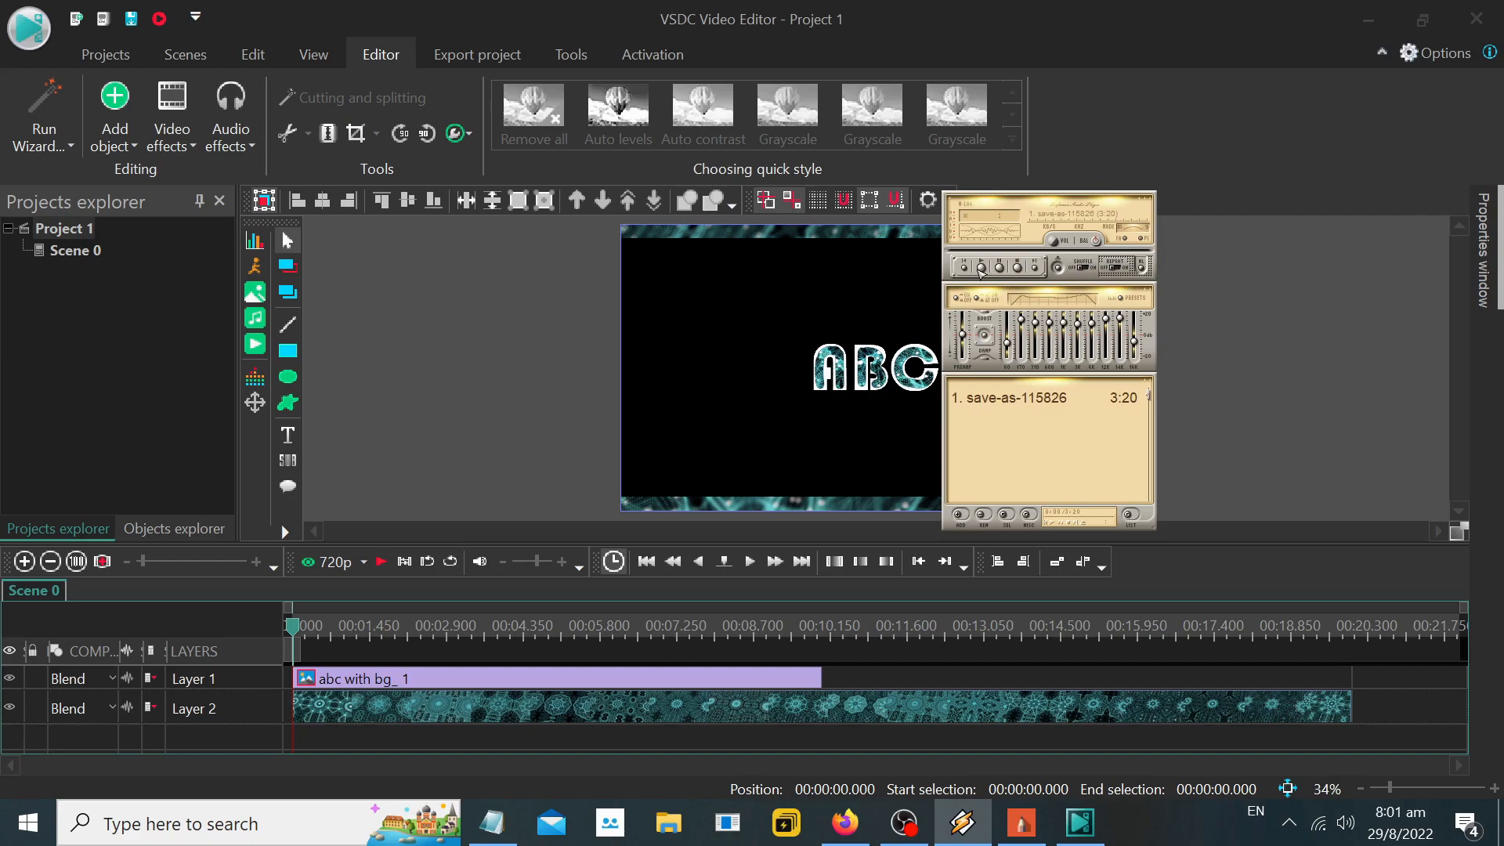
left_click(549, 337)
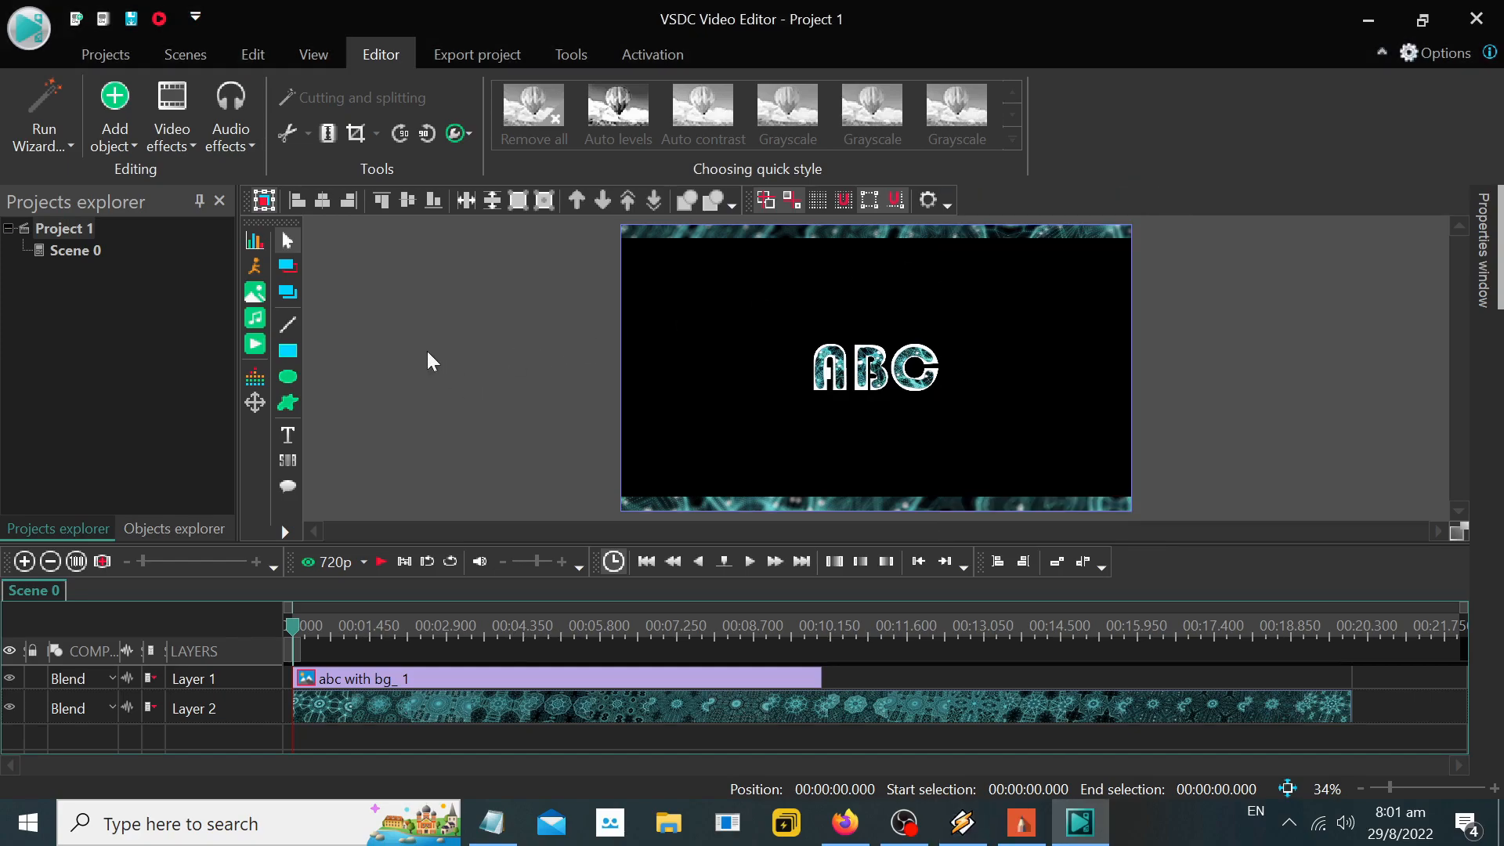
left_click(293, 352)
left_click(961, 521)
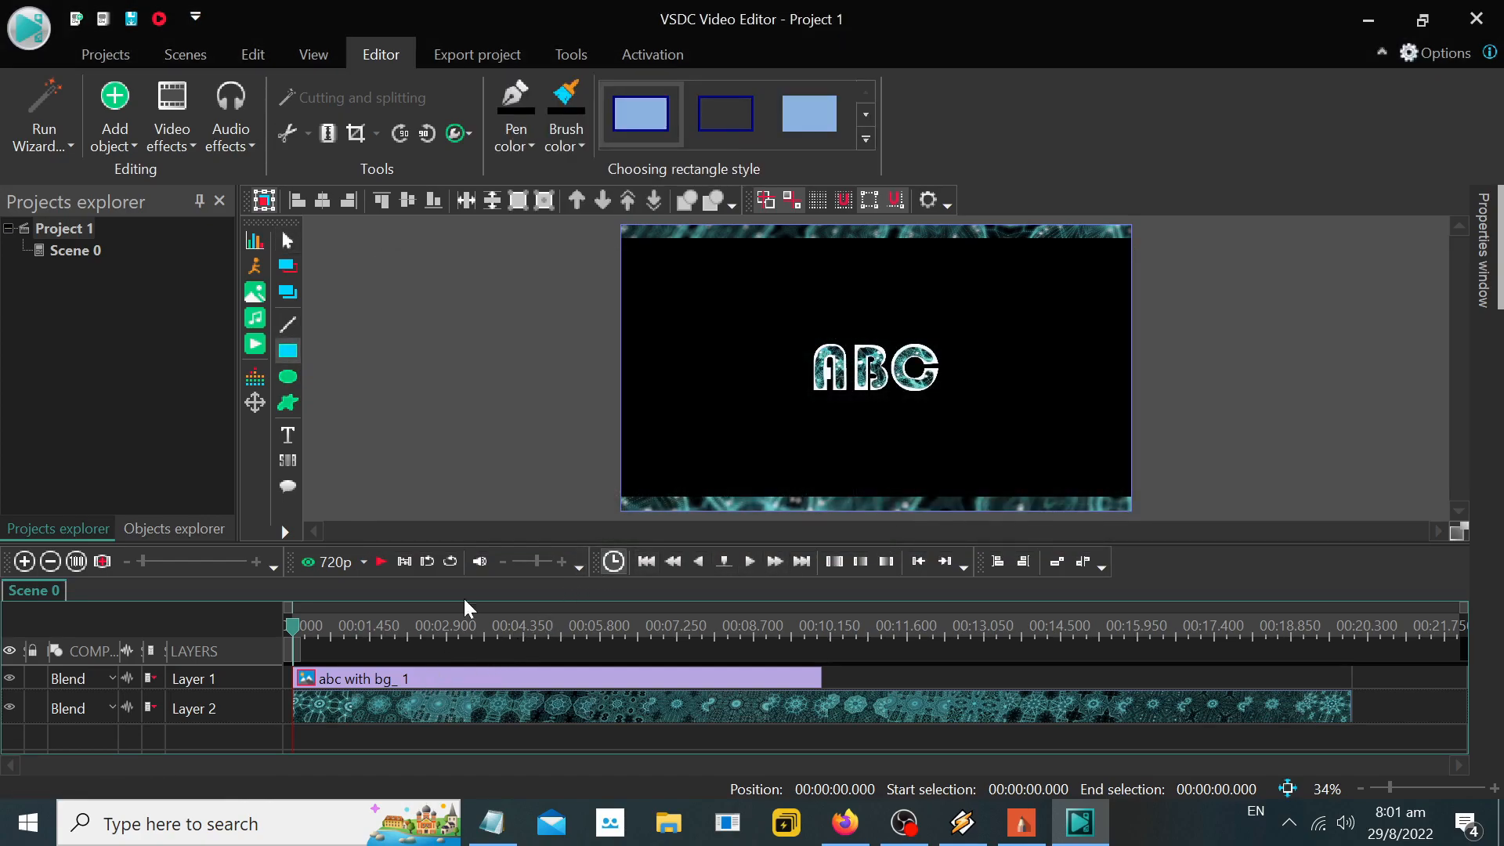
left_click(568, 139)
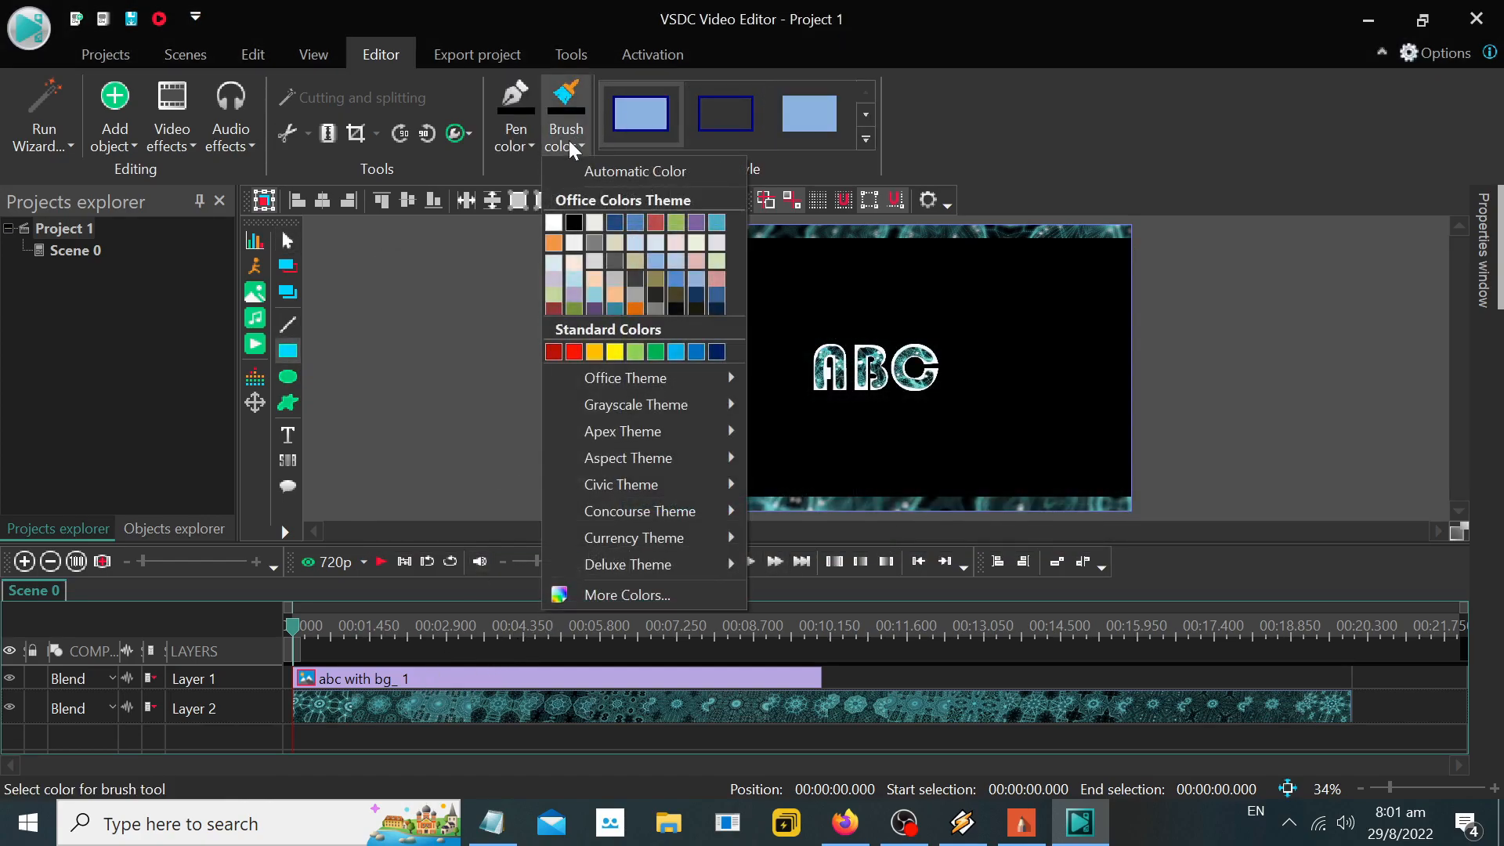
left_click(575, 222)
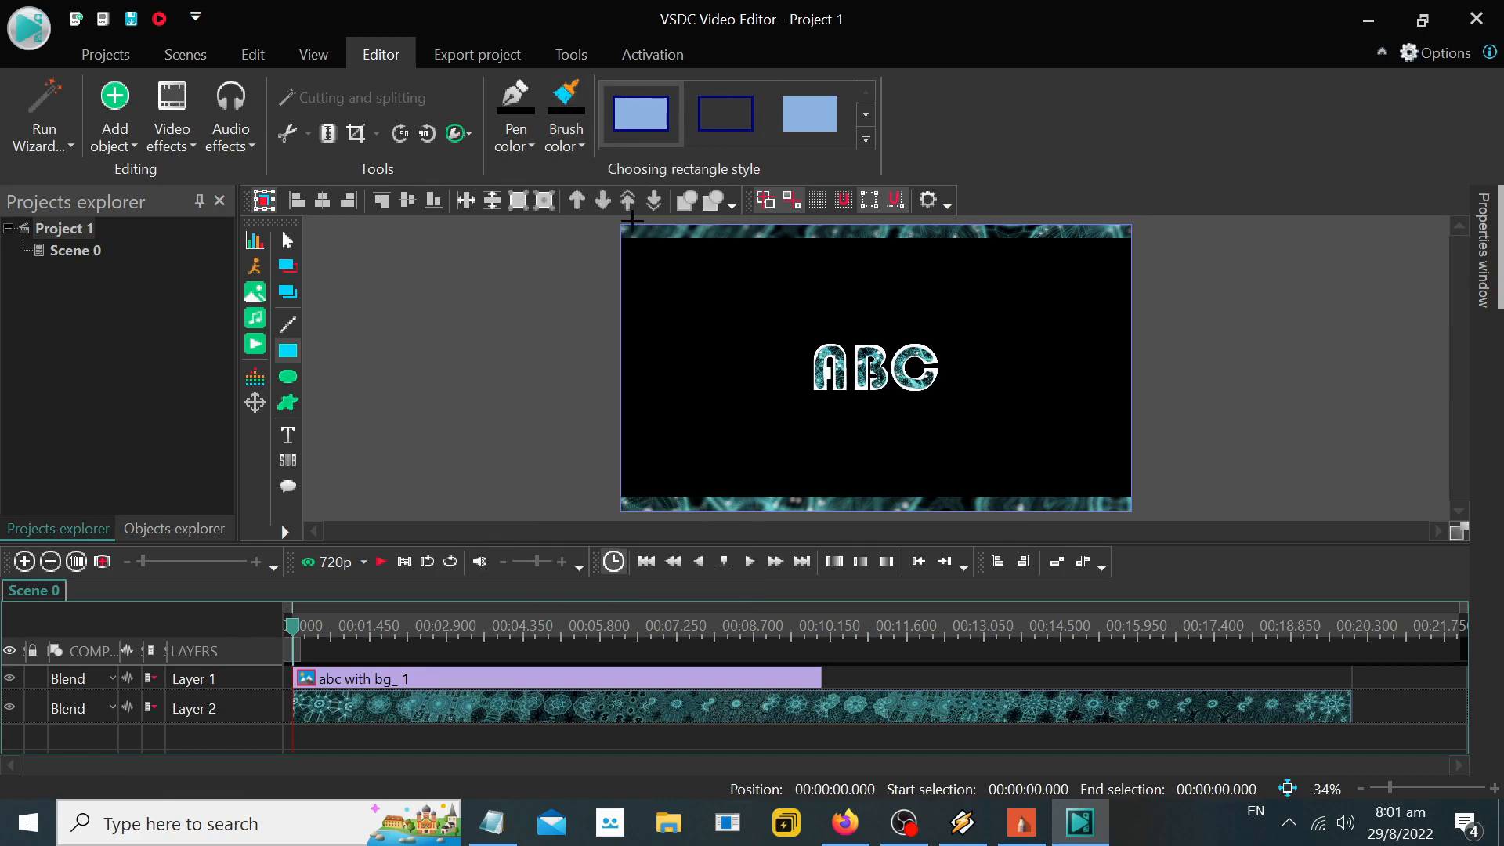
key("Escape")
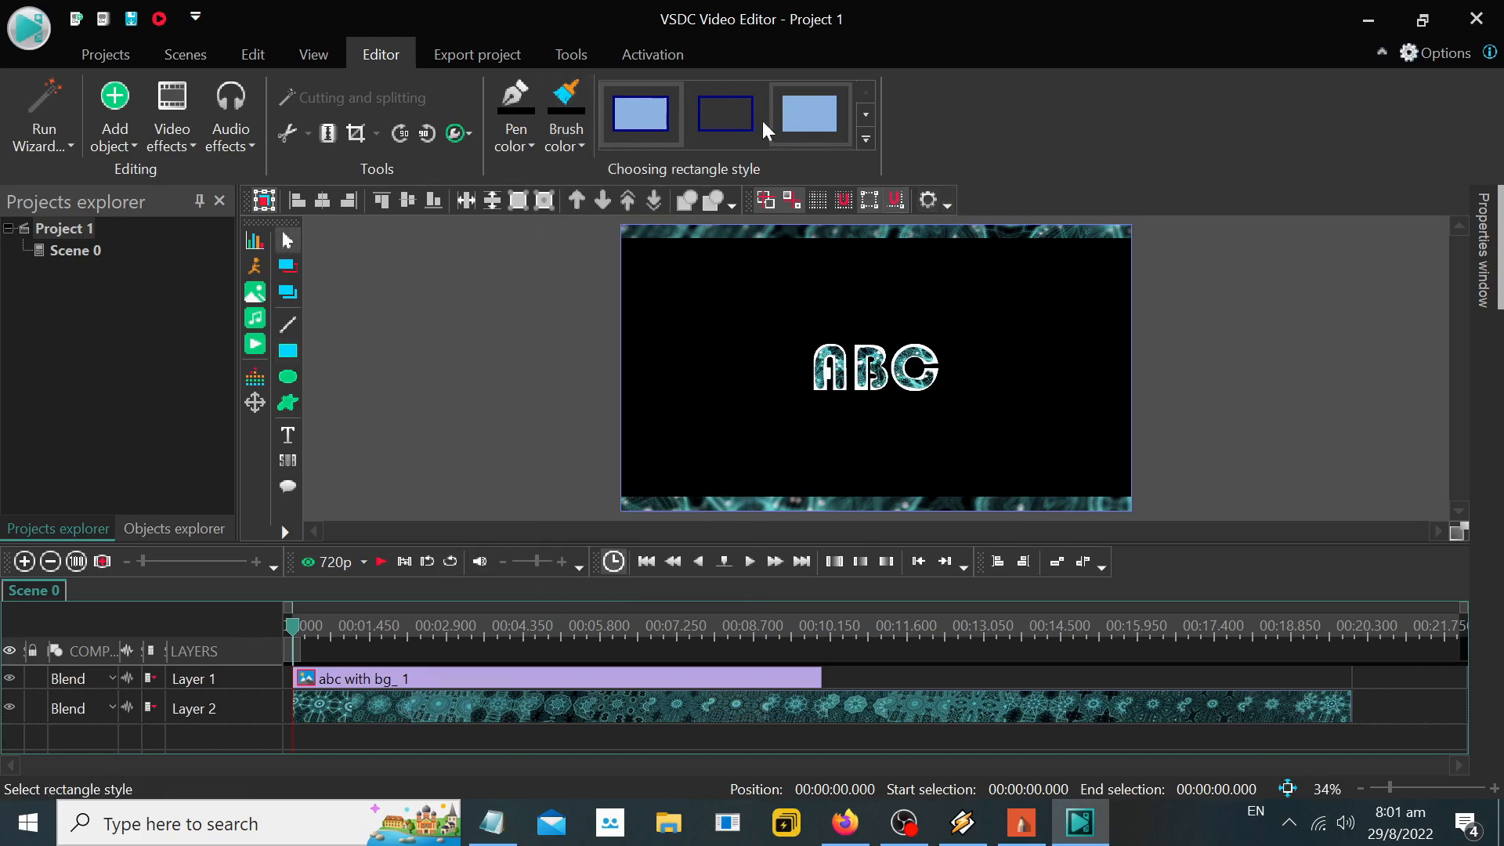
Step: Pick the filled rectangle style without an outline and draw a rectangle over the video strip along the frame's upper edge
left_click(820, 114)
left_click(617, 226)
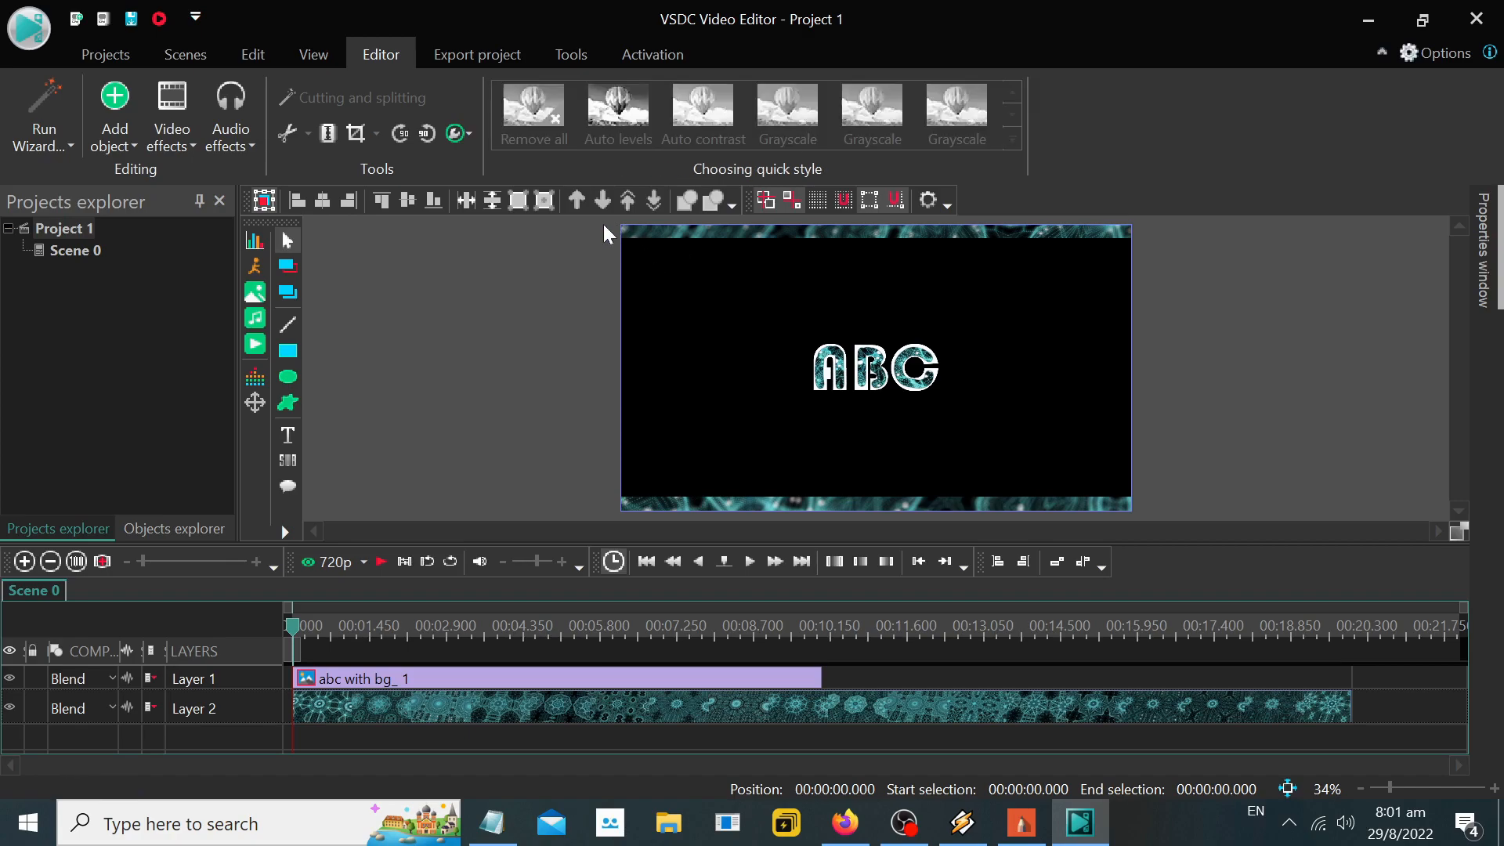
left_click(288, 359)
left_click(639, 228)
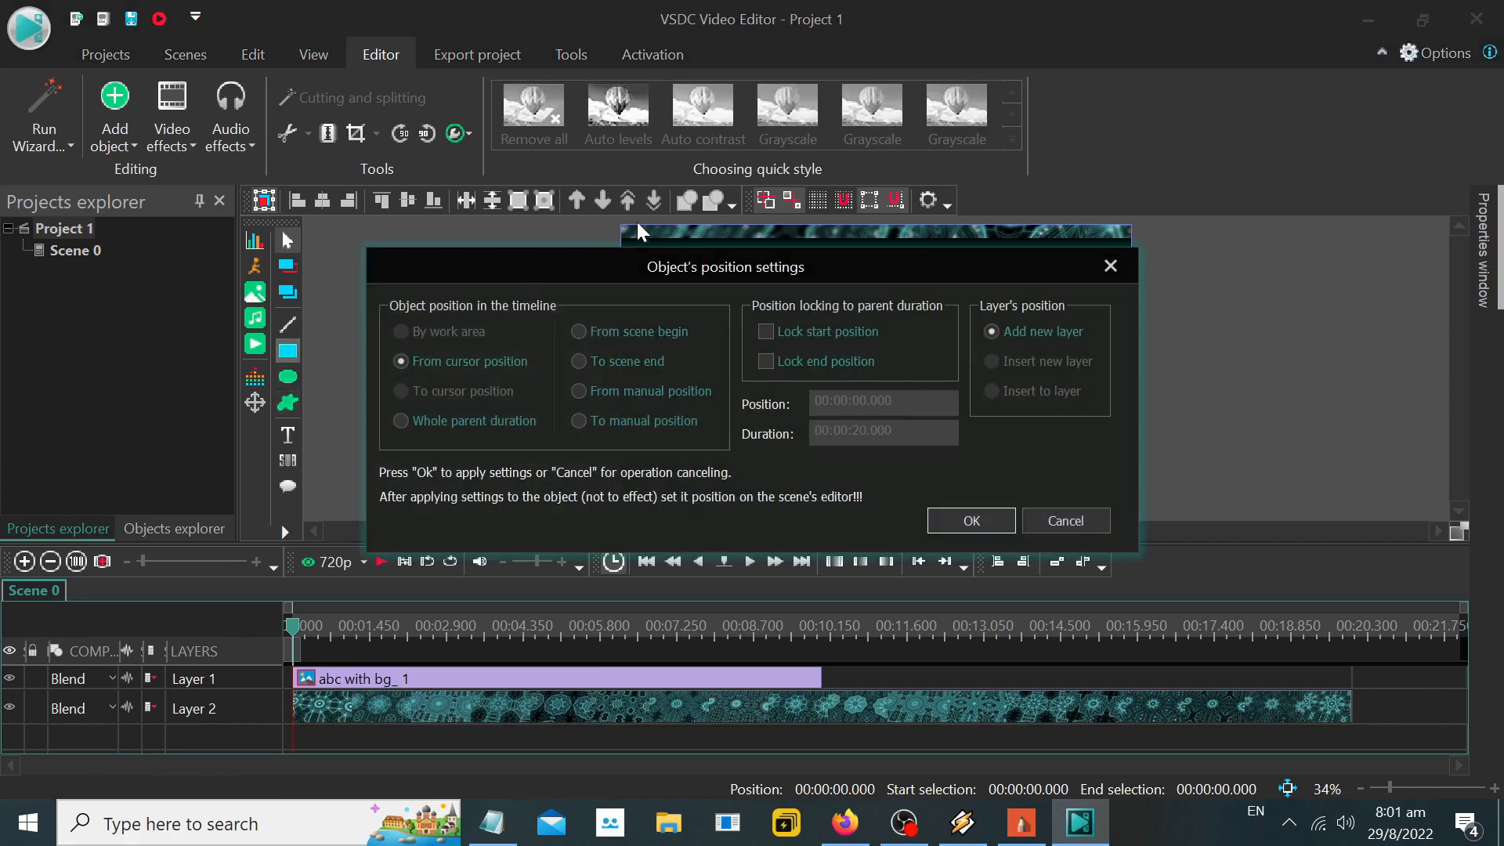
left_click(1003, 524)
left_click_drag(601, 218, 1145, 240)
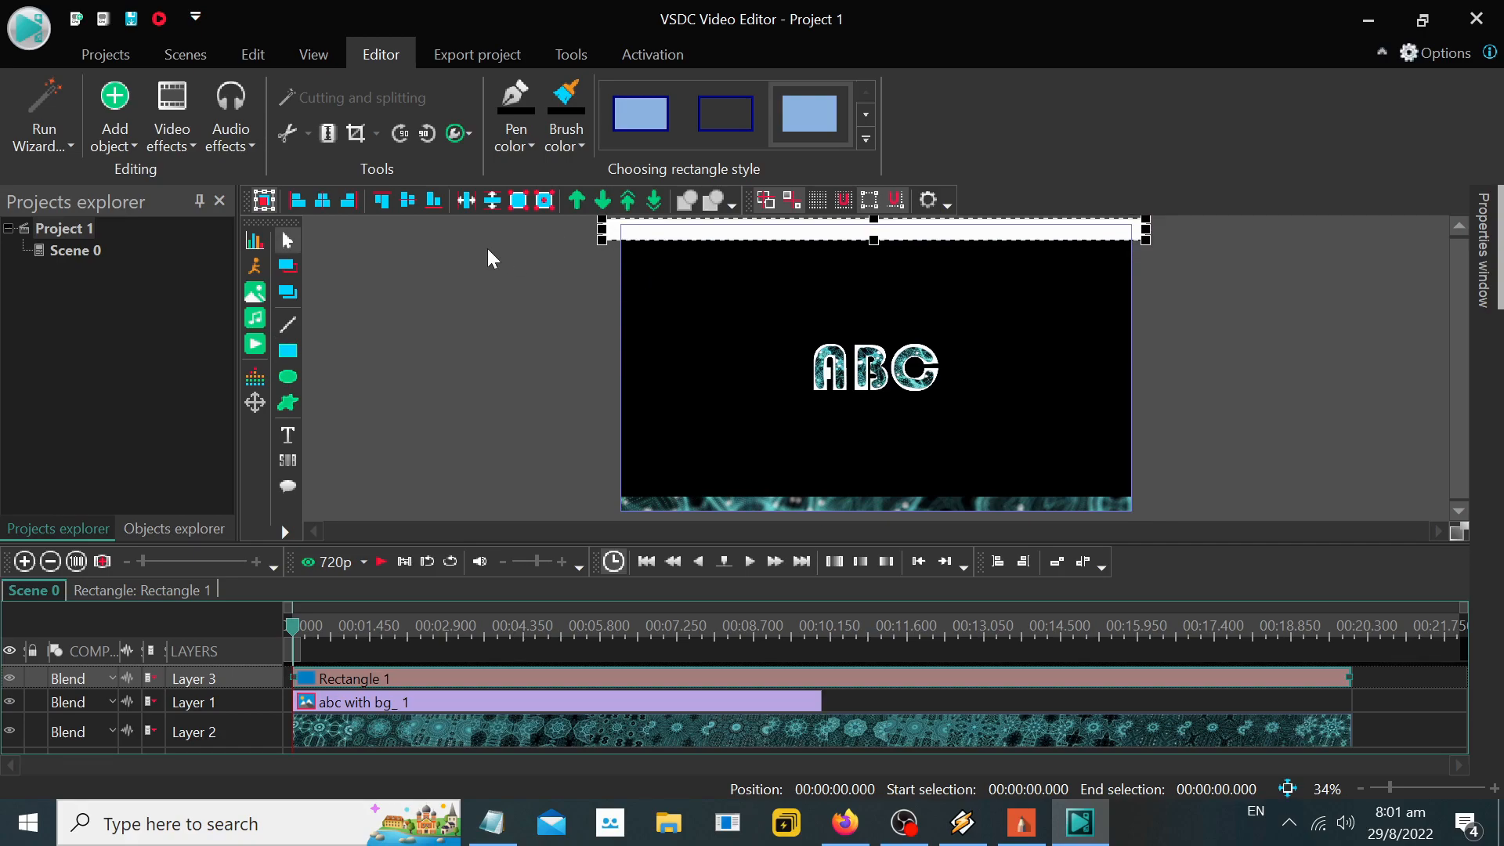
Step: Set the upper rectangle's brush color to black and deselect it
left_click(571, 142)
left_click(577, 220)
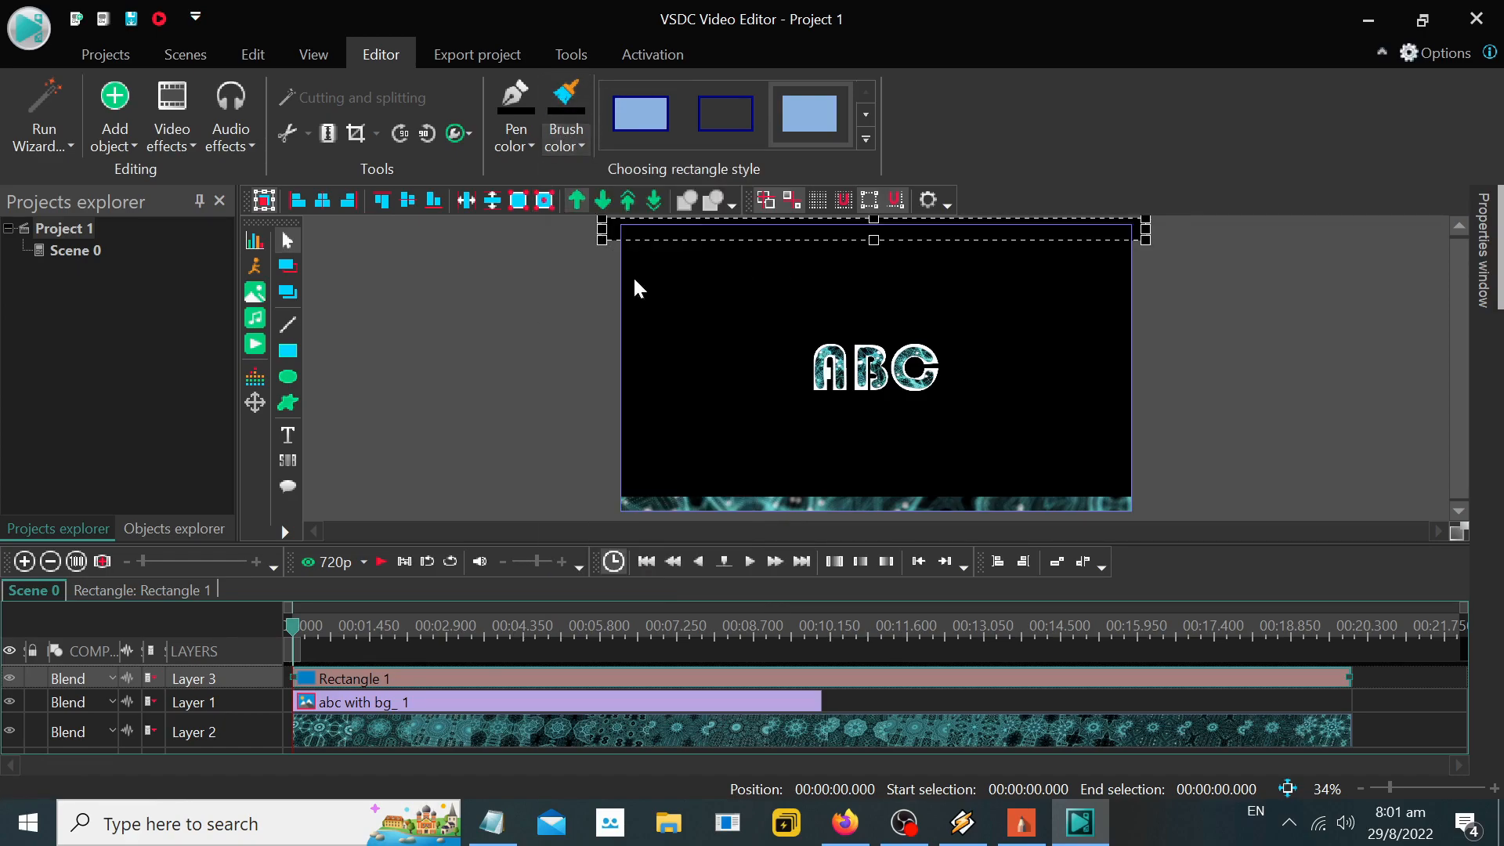
left_click(597, 483)
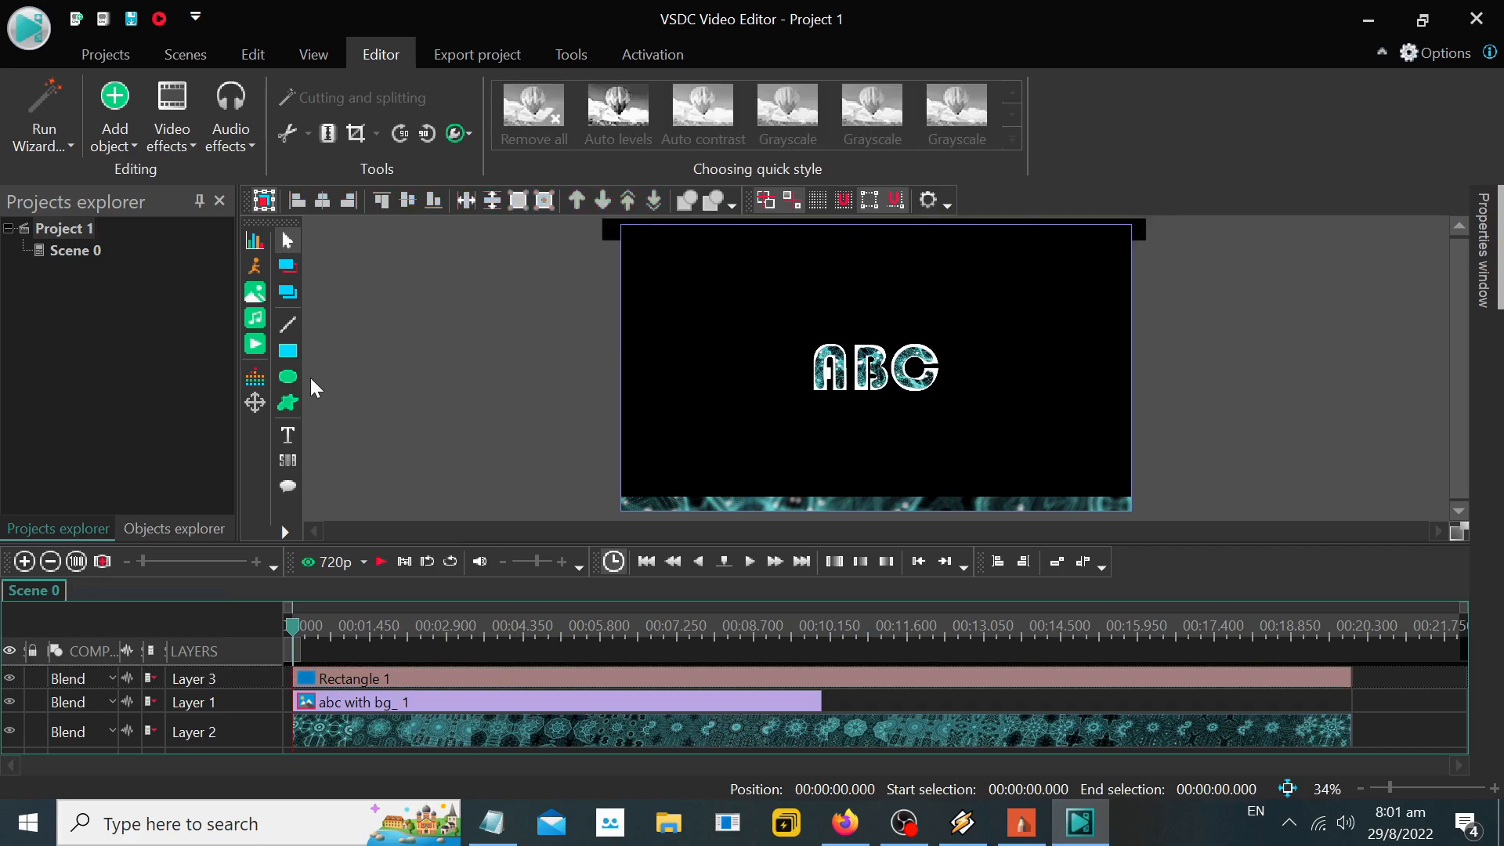
Step: Draw a second black rectangle over the video strip along the frame's lower edge, using the default position settings
left_click(287, 350)
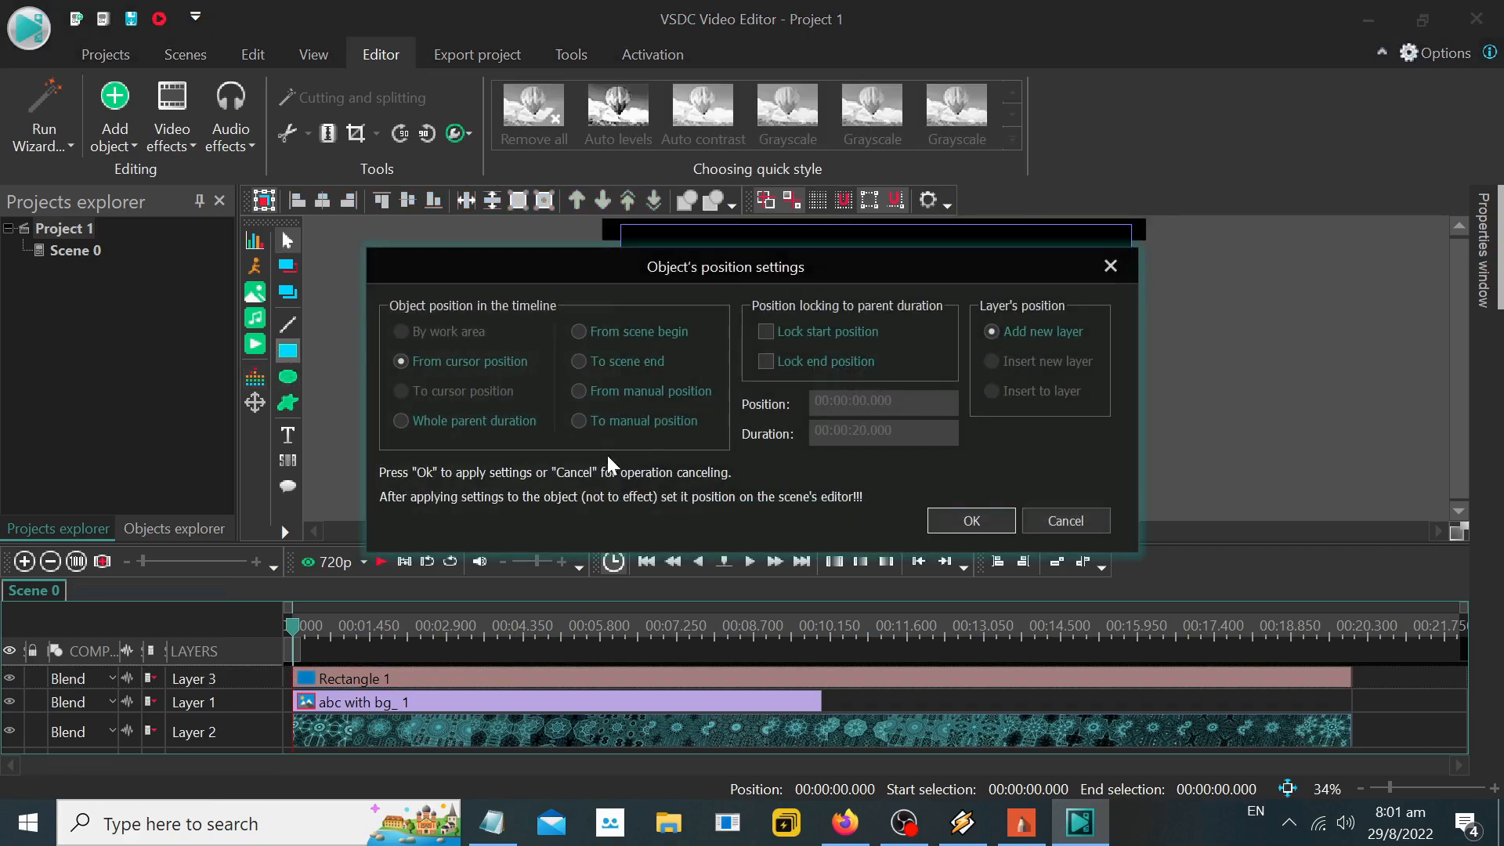
left_click(993, 522)
left_click_drag(596, 485, 1159, 512)
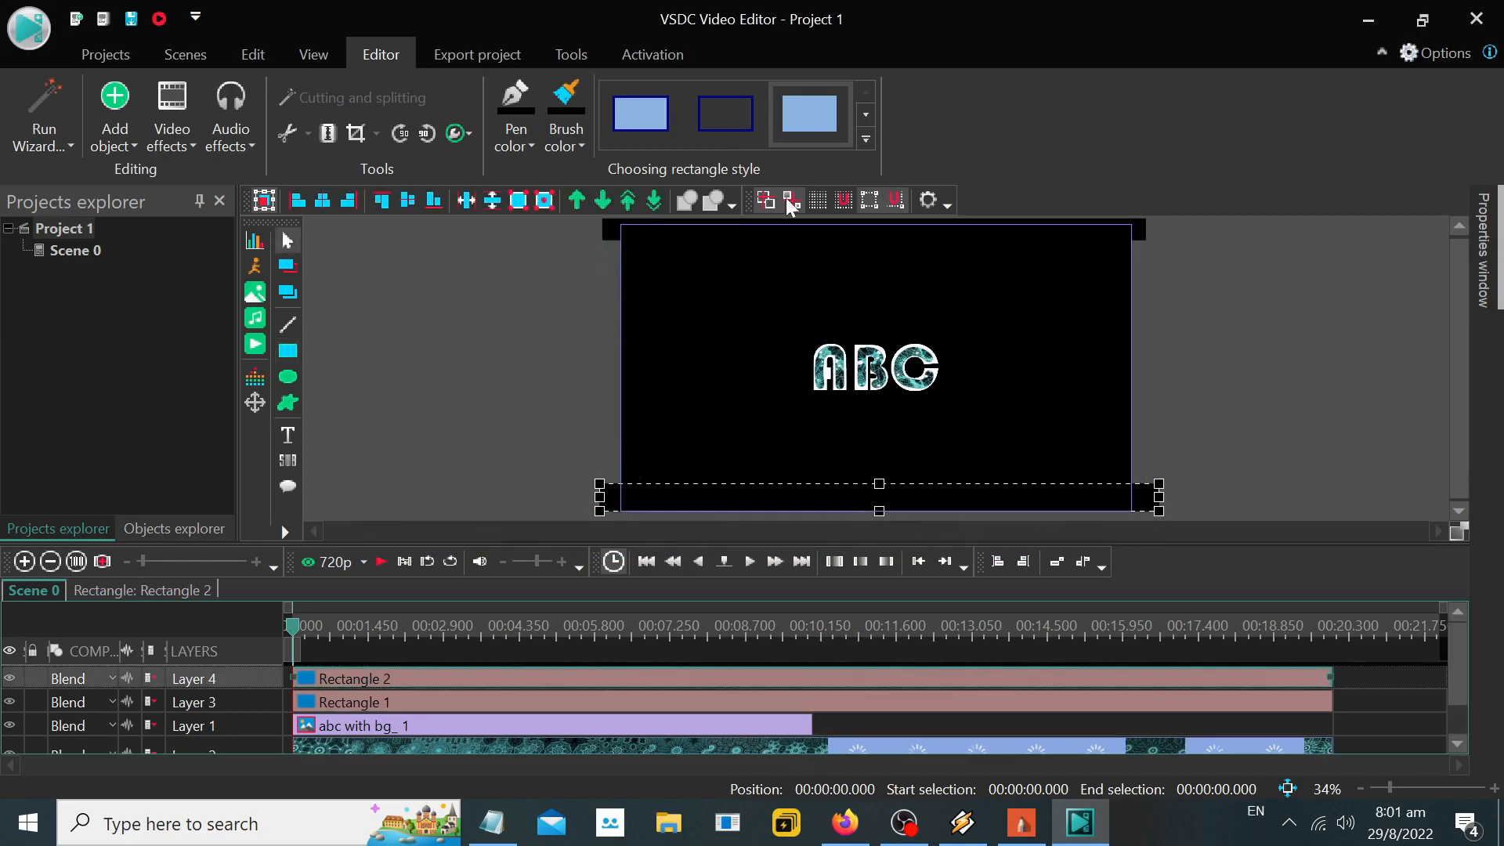
left_click(517, 352)
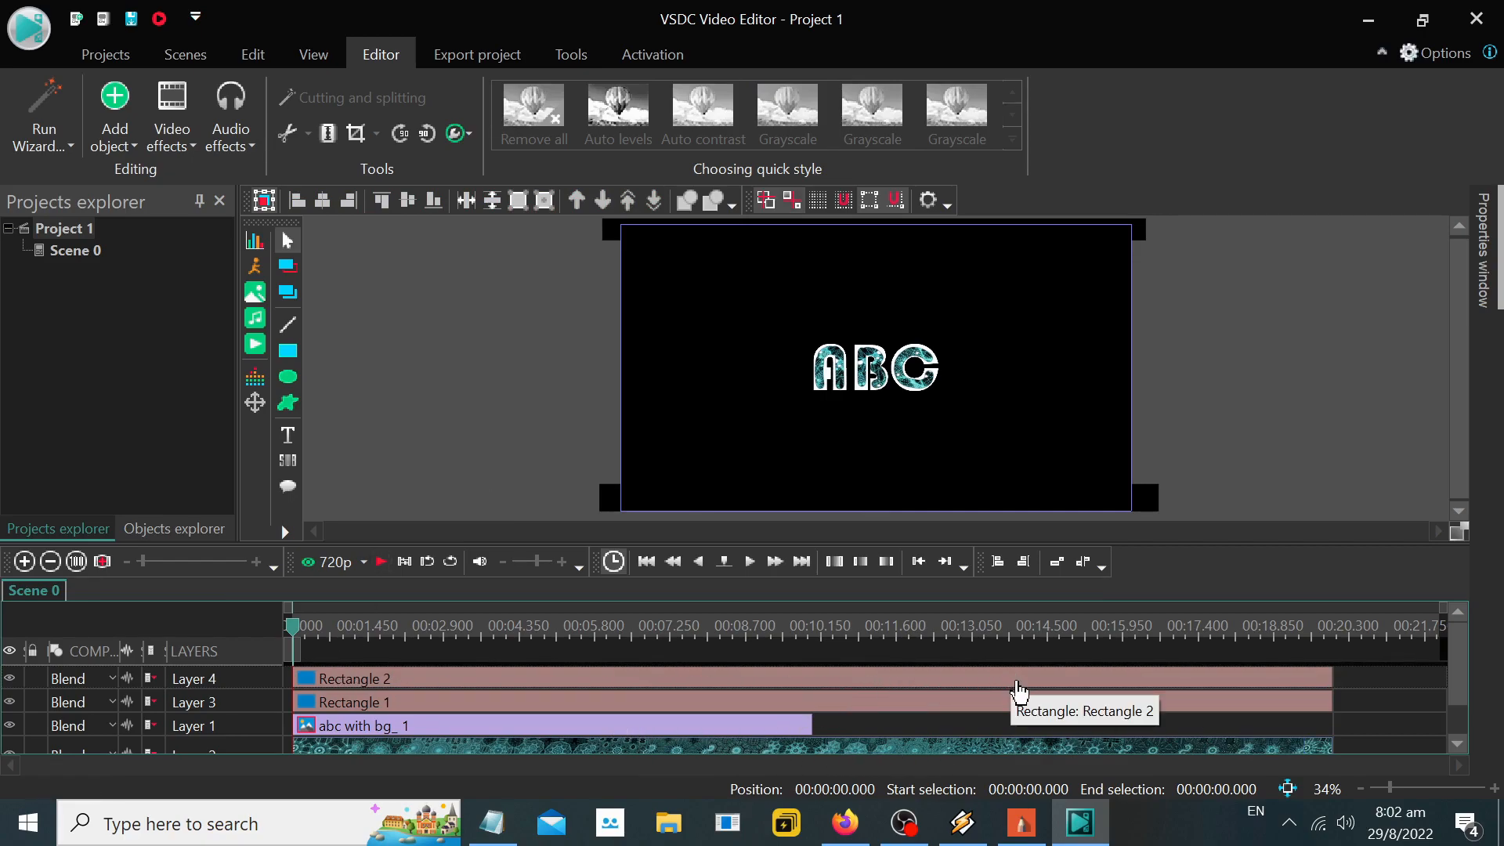
Step: Preview the scene with the ABC image over the kaleidoscope video, and stop playback just past the image layer's end
left_click(1289, 748)
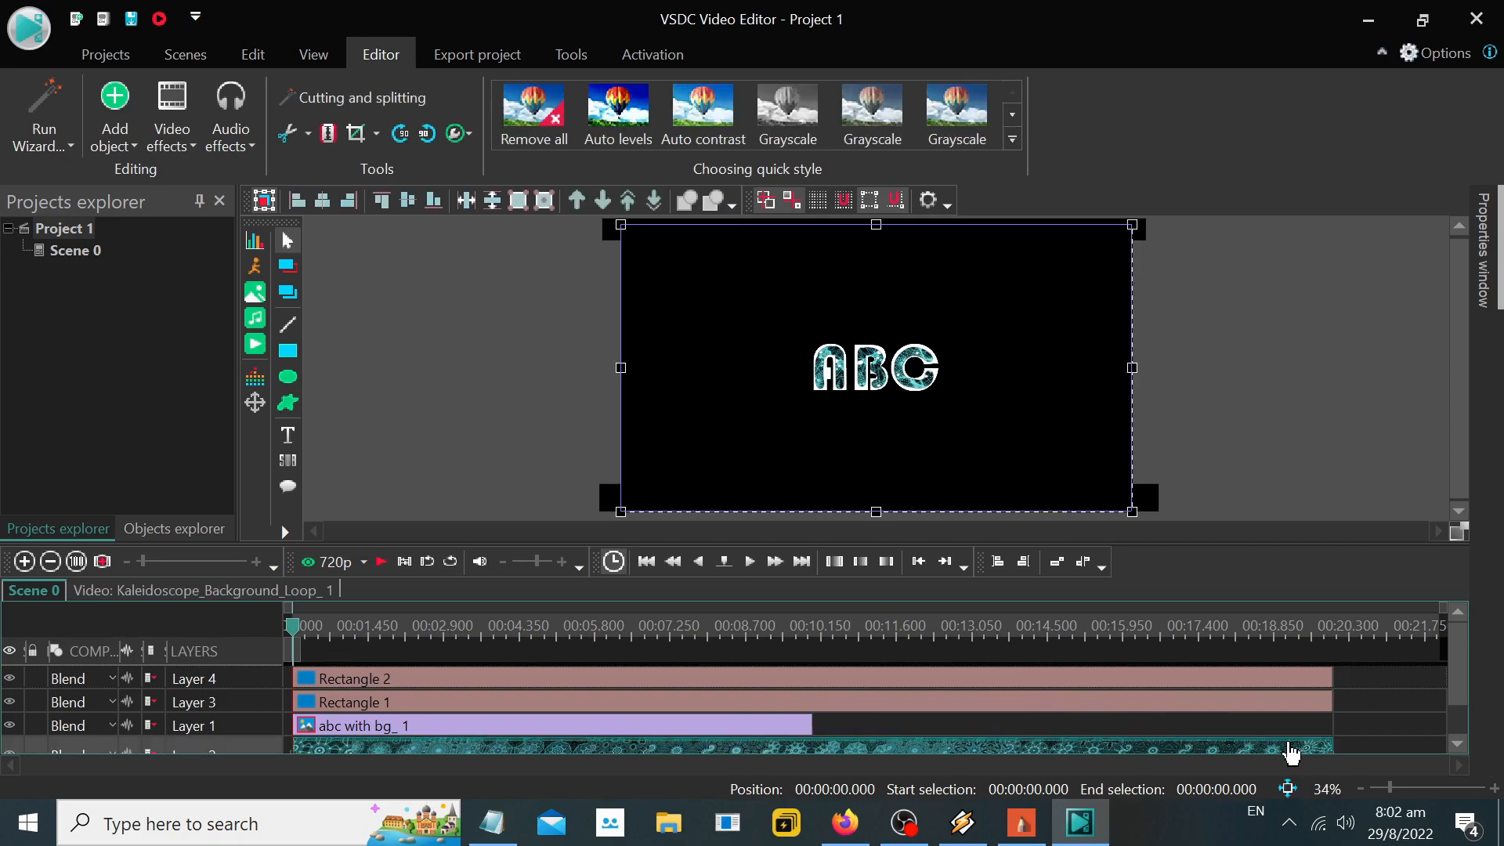
left_click_drag(1459, 683, 1460, 701)
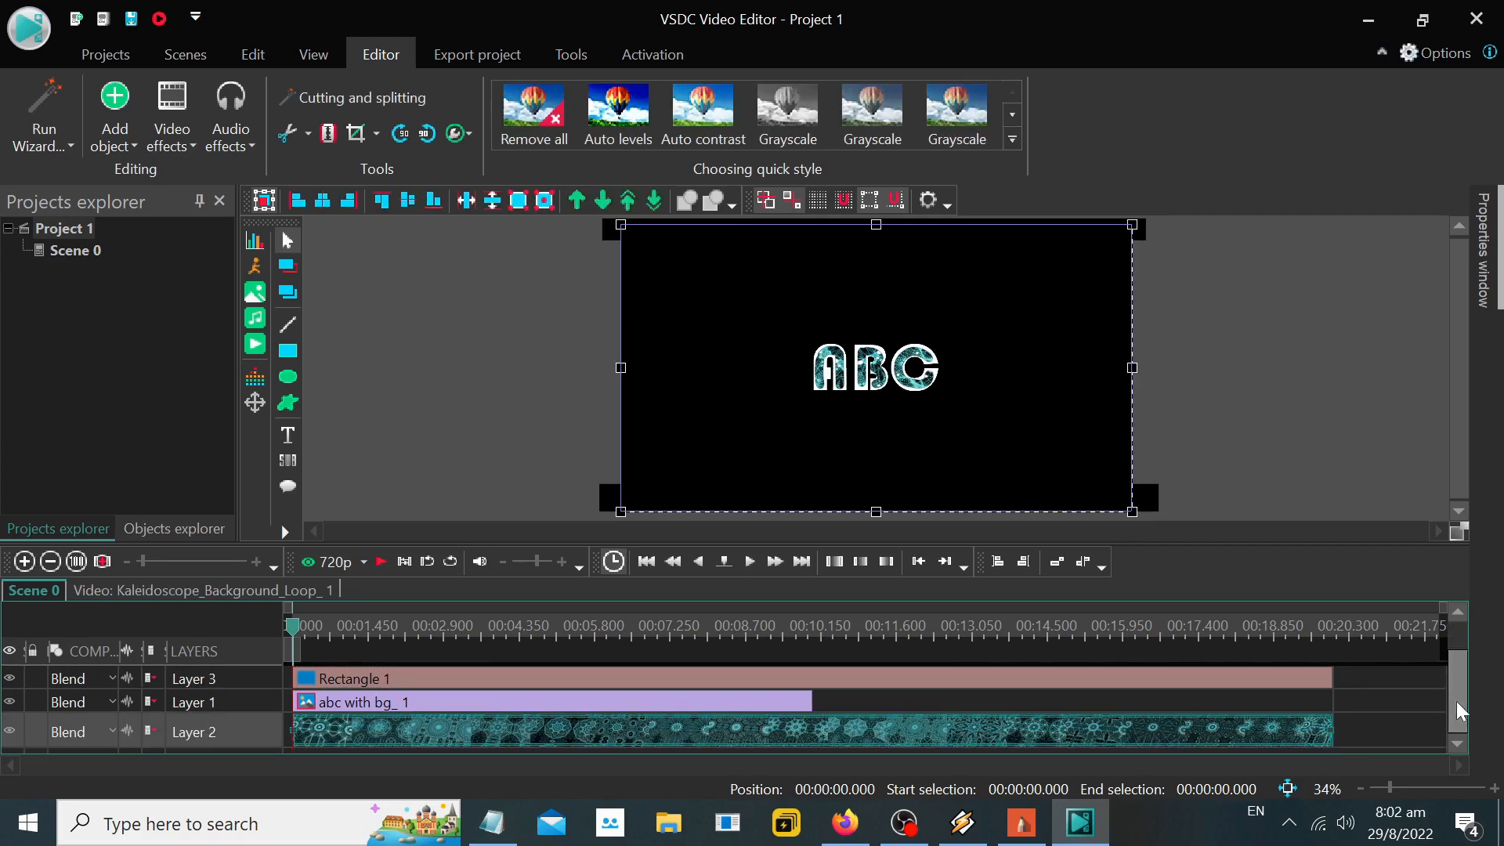
left_click(783, 702)
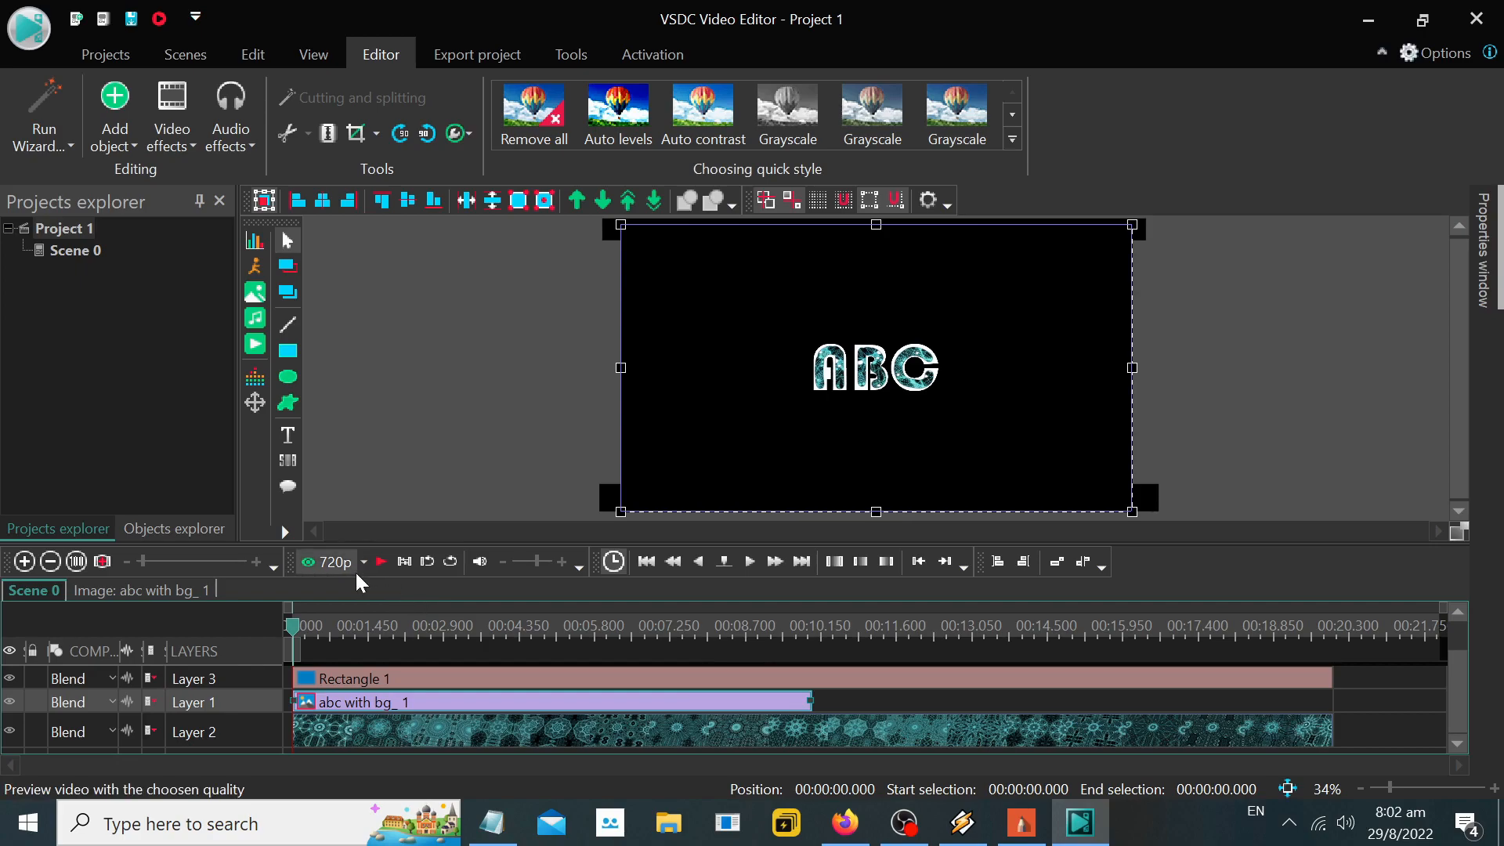
left_click(376, 563)
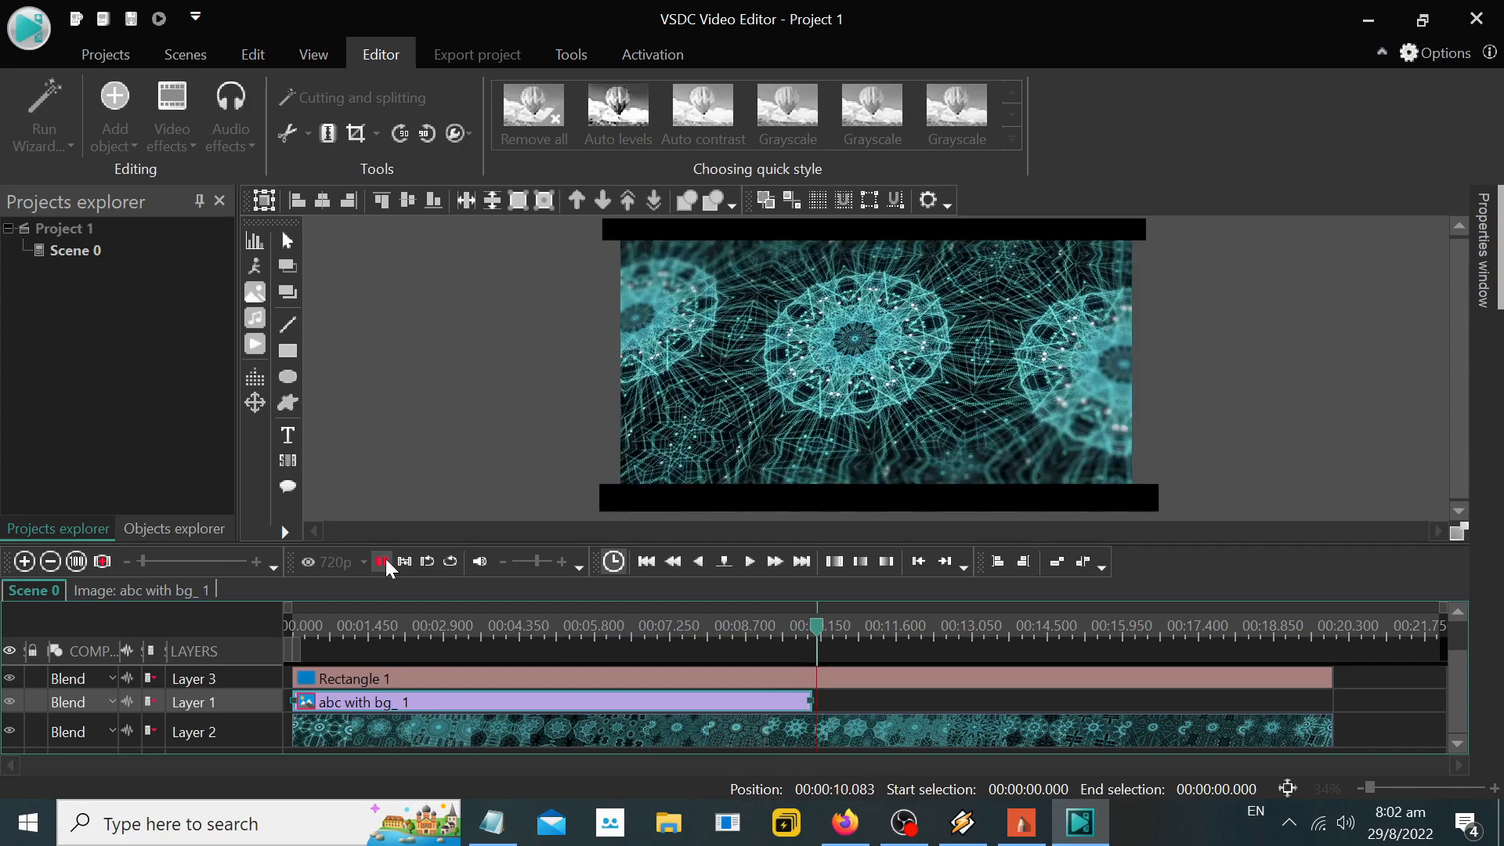
left_click(382, 561)
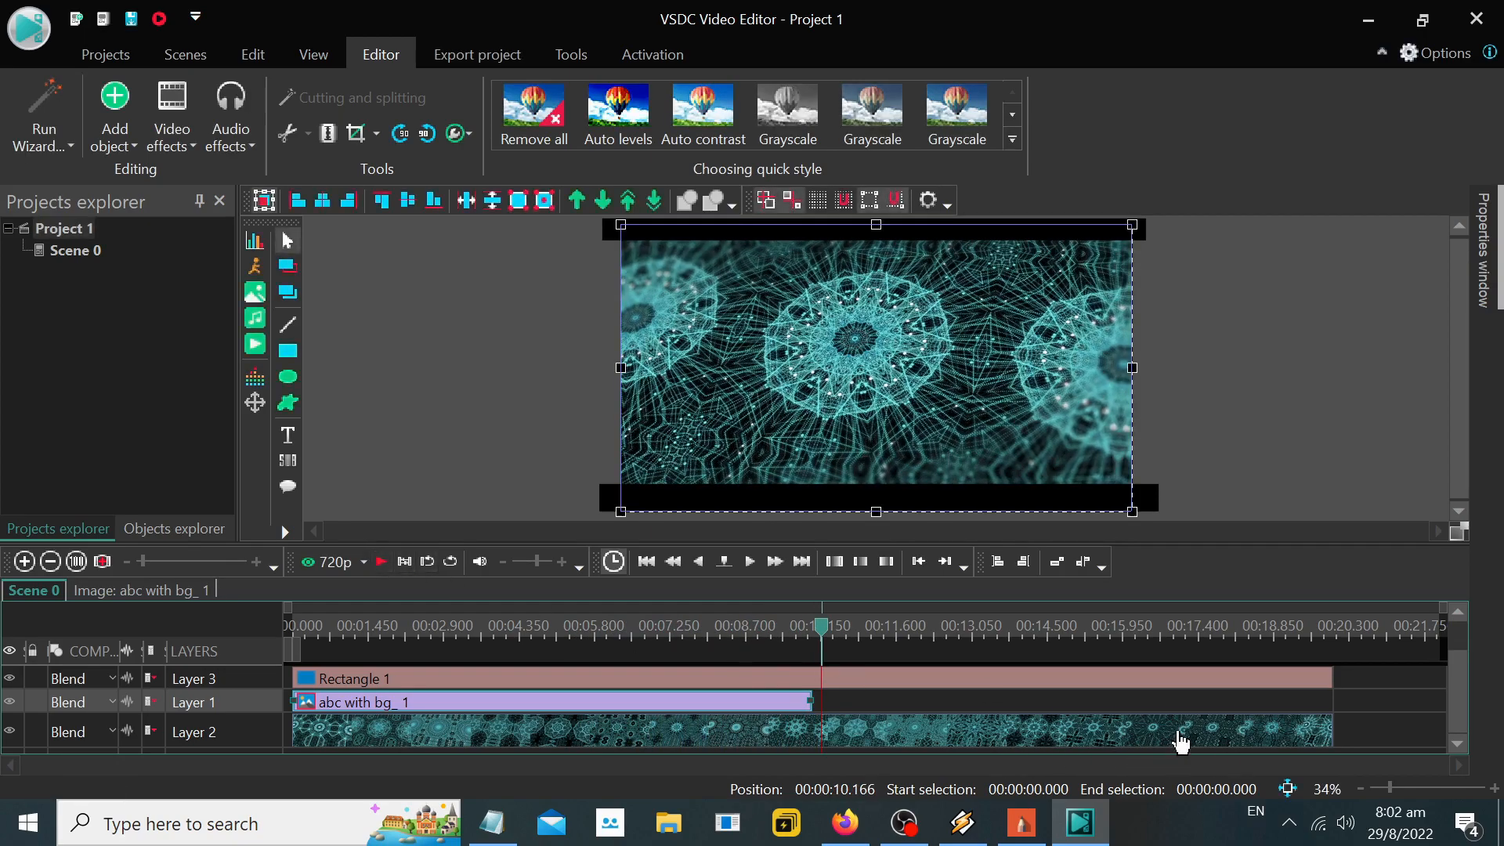
Step: Shorten the kaleidoscope video, the abc with bg image and Rectangle 1 on the timeline so they all end at about 8.4 seconds
left_click(1253, 735)
left_click_drag(1329, 727, 722, 721)
left_click_drag(812, 700, 727, 704)
left_click(776, 679)
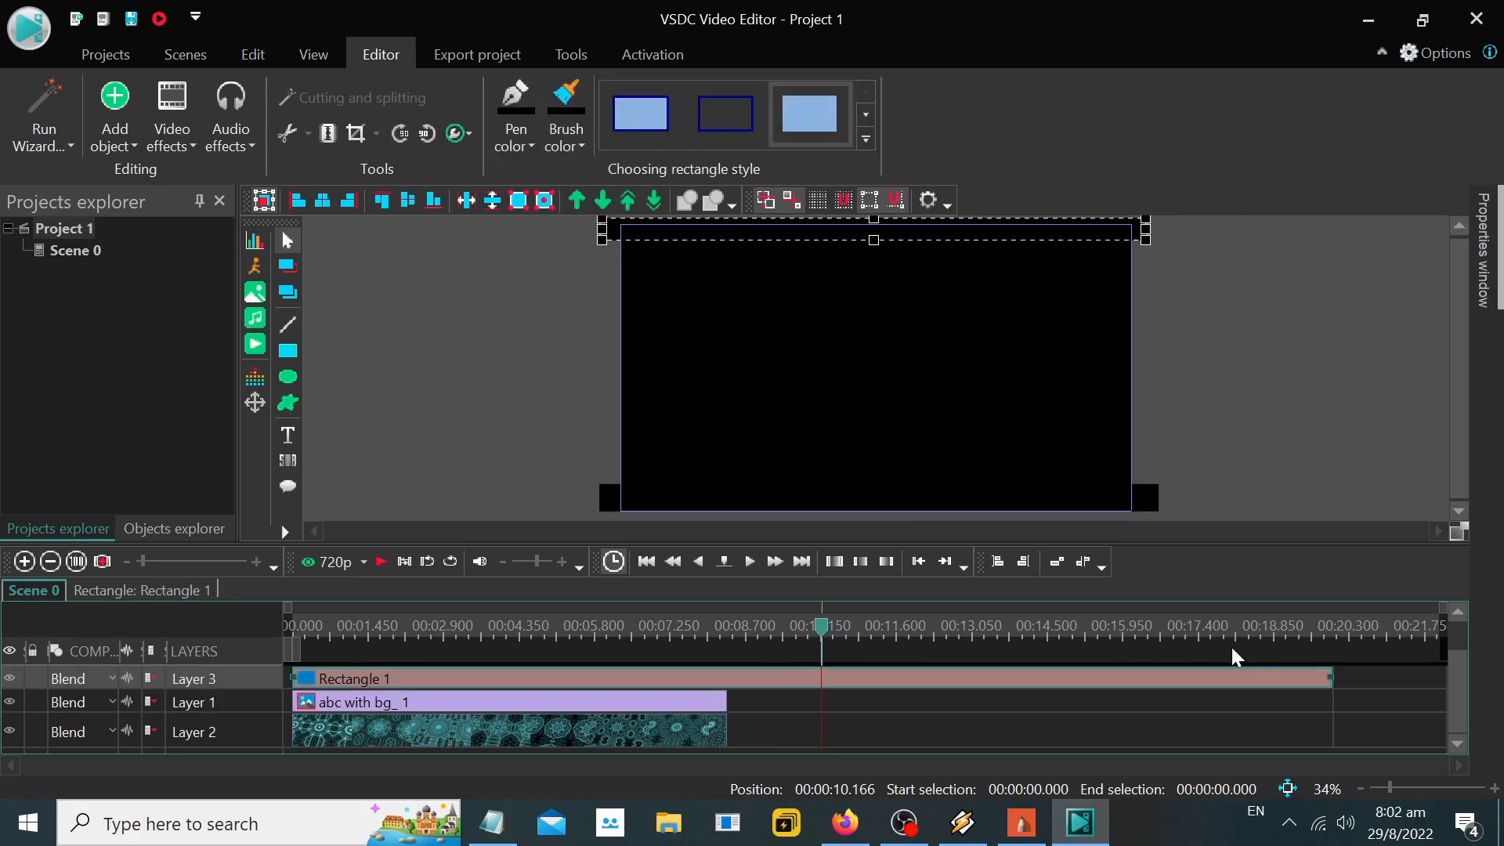
left_click_drag(1328, 687, 732, 682)
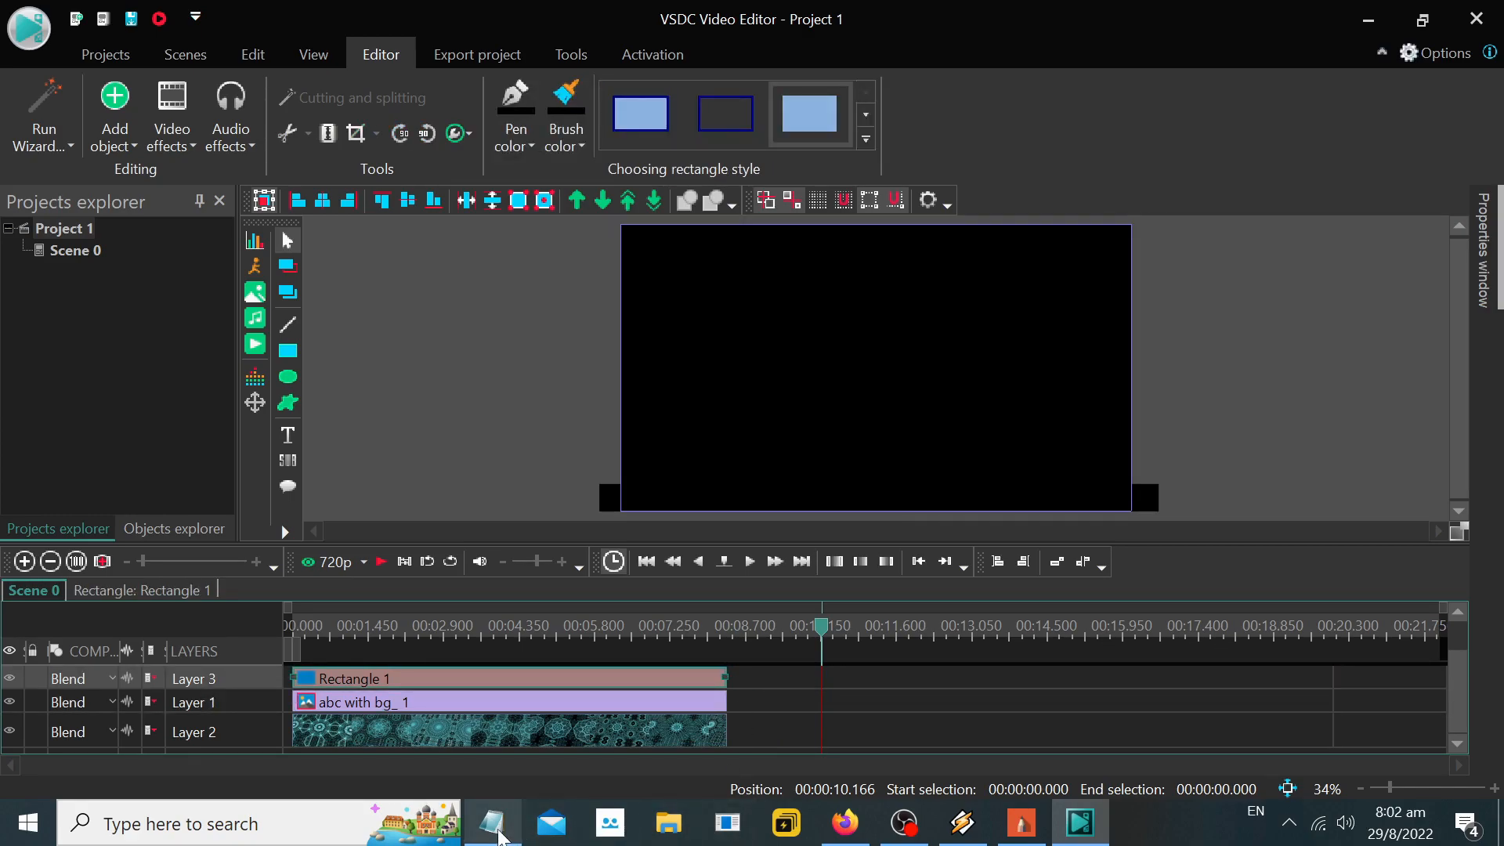
Step: Switch to the Notepad notes, add the line ">> Export Project" after the last instruction and begin another ">>" line
left_click(498, 834)
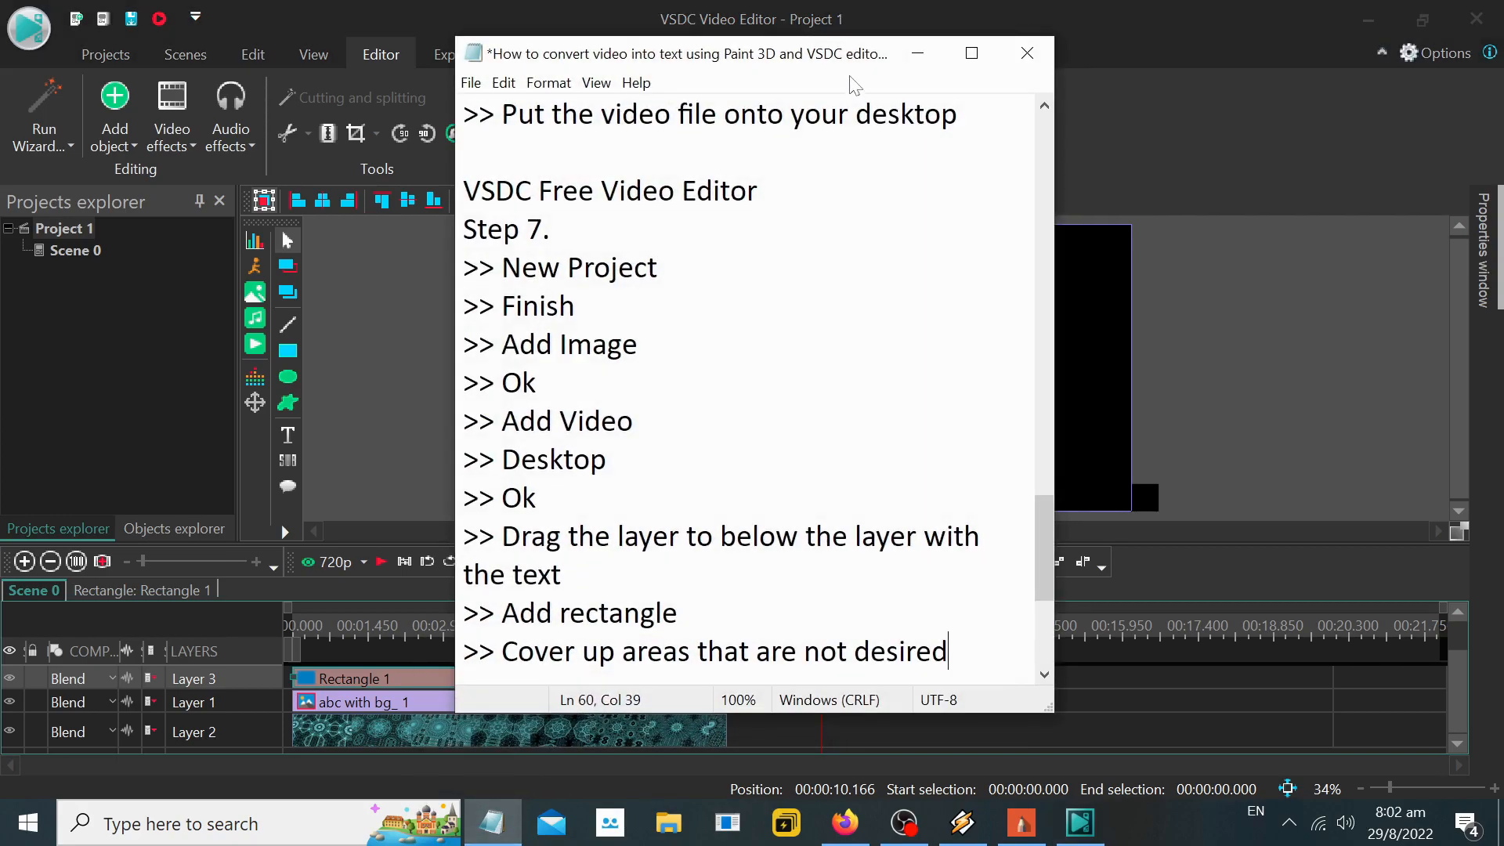
left_click_drag(850, 76, 1062, 71)
scroll(963, 391, "down", 1)
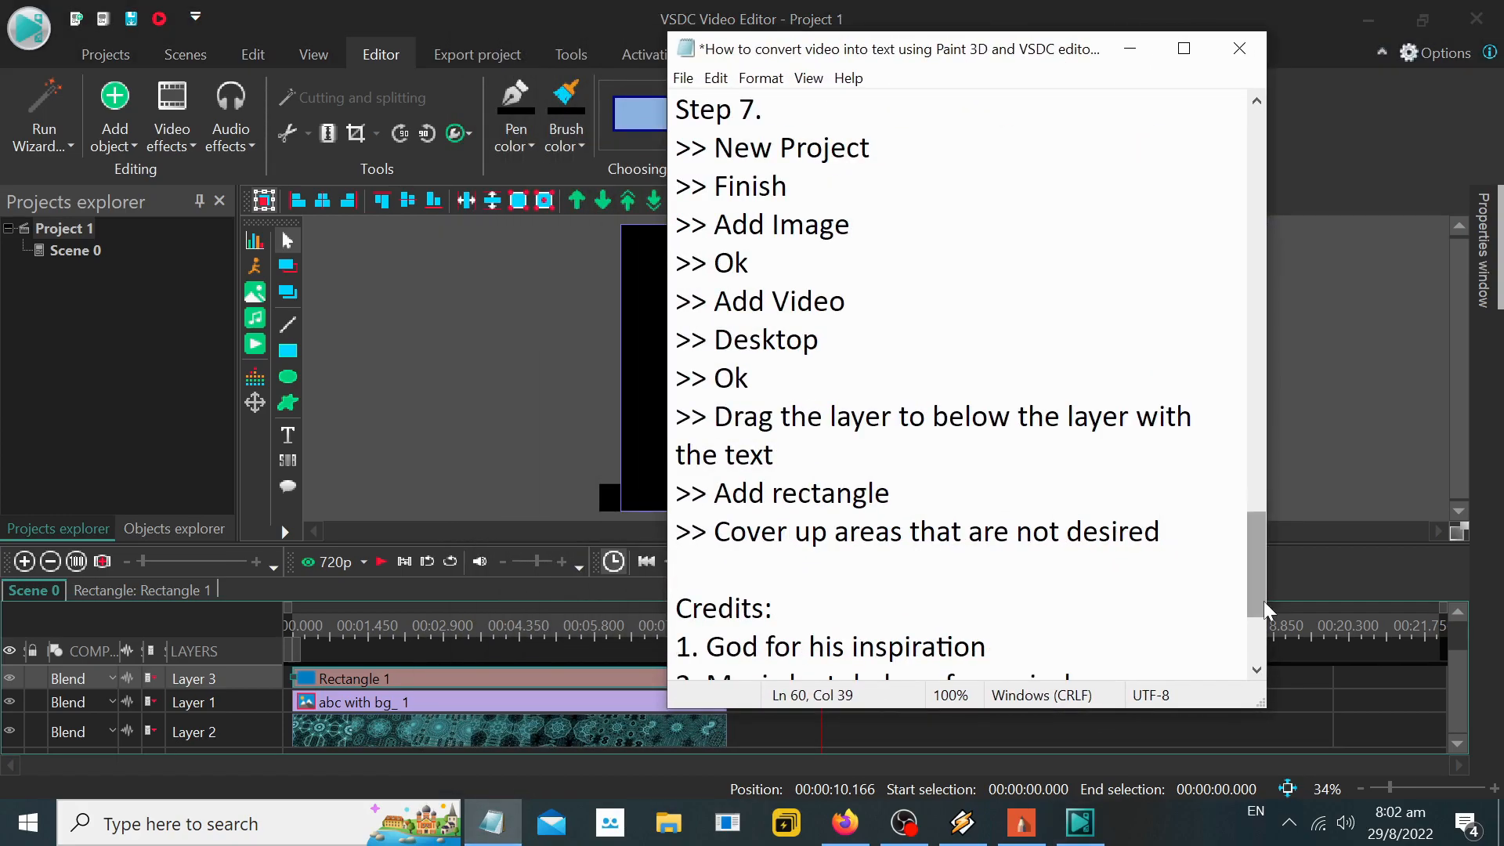
key("Return")
type(">> Export Projec")
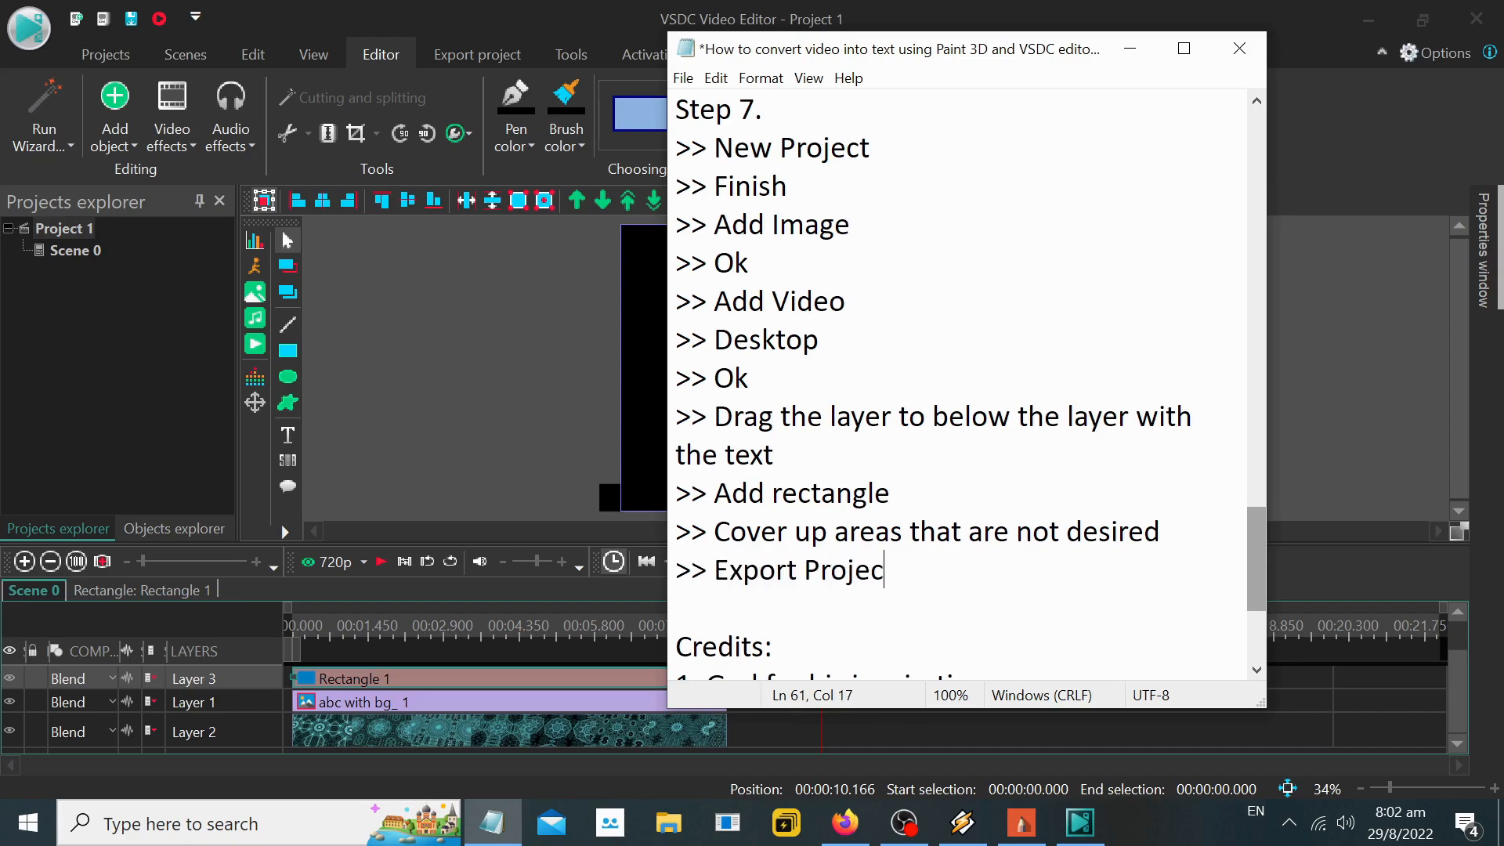
type("t")
key("Return")
type(">>")
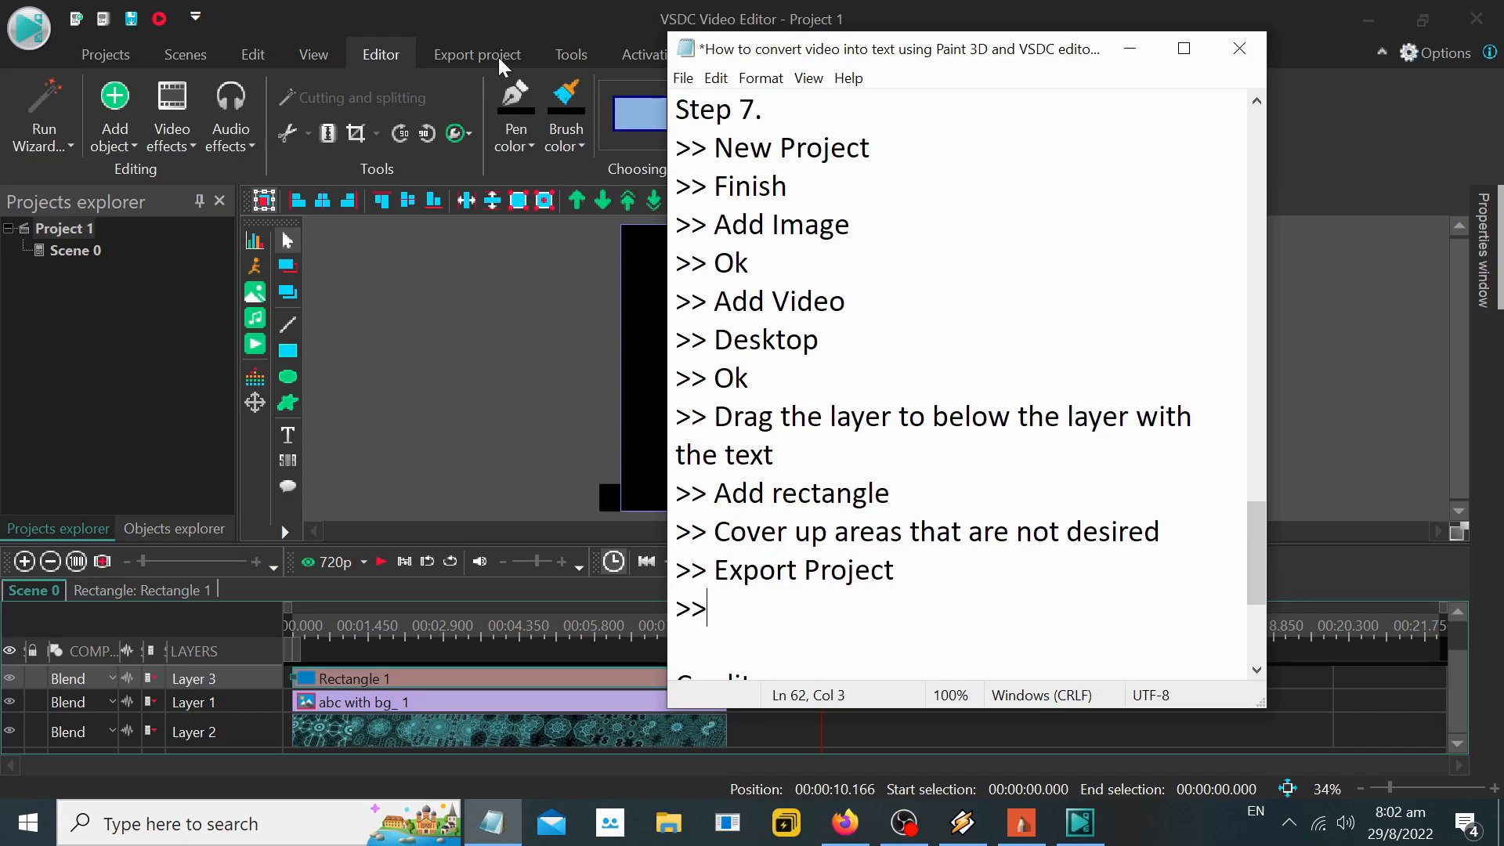
Step: Open the project export settings in VSDC and set the output file to "ABC final" on the Desktop as AVI video
left_click(479, 52)
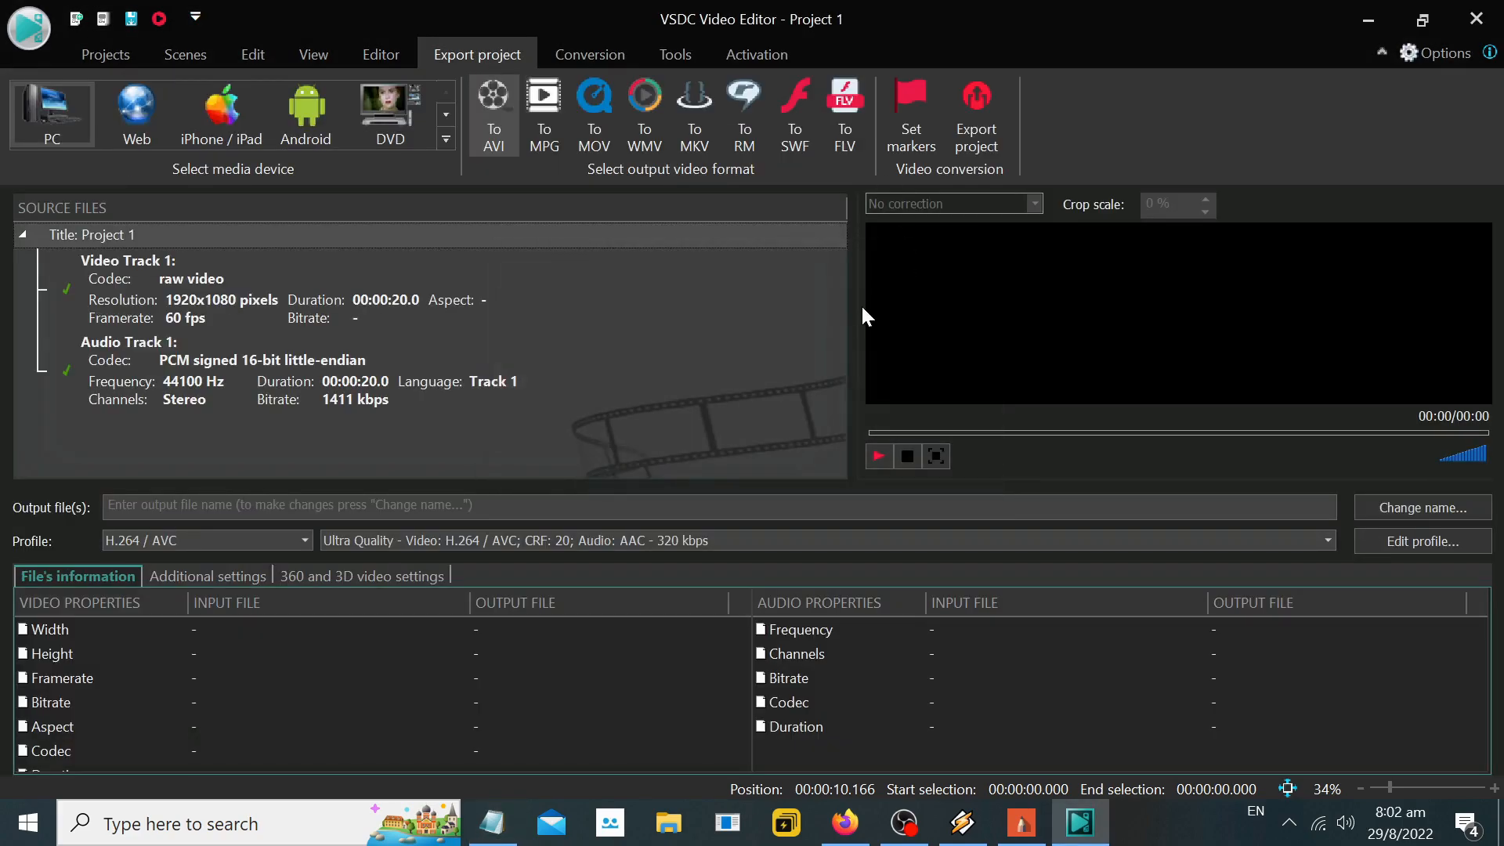
left_click(1371, 513)
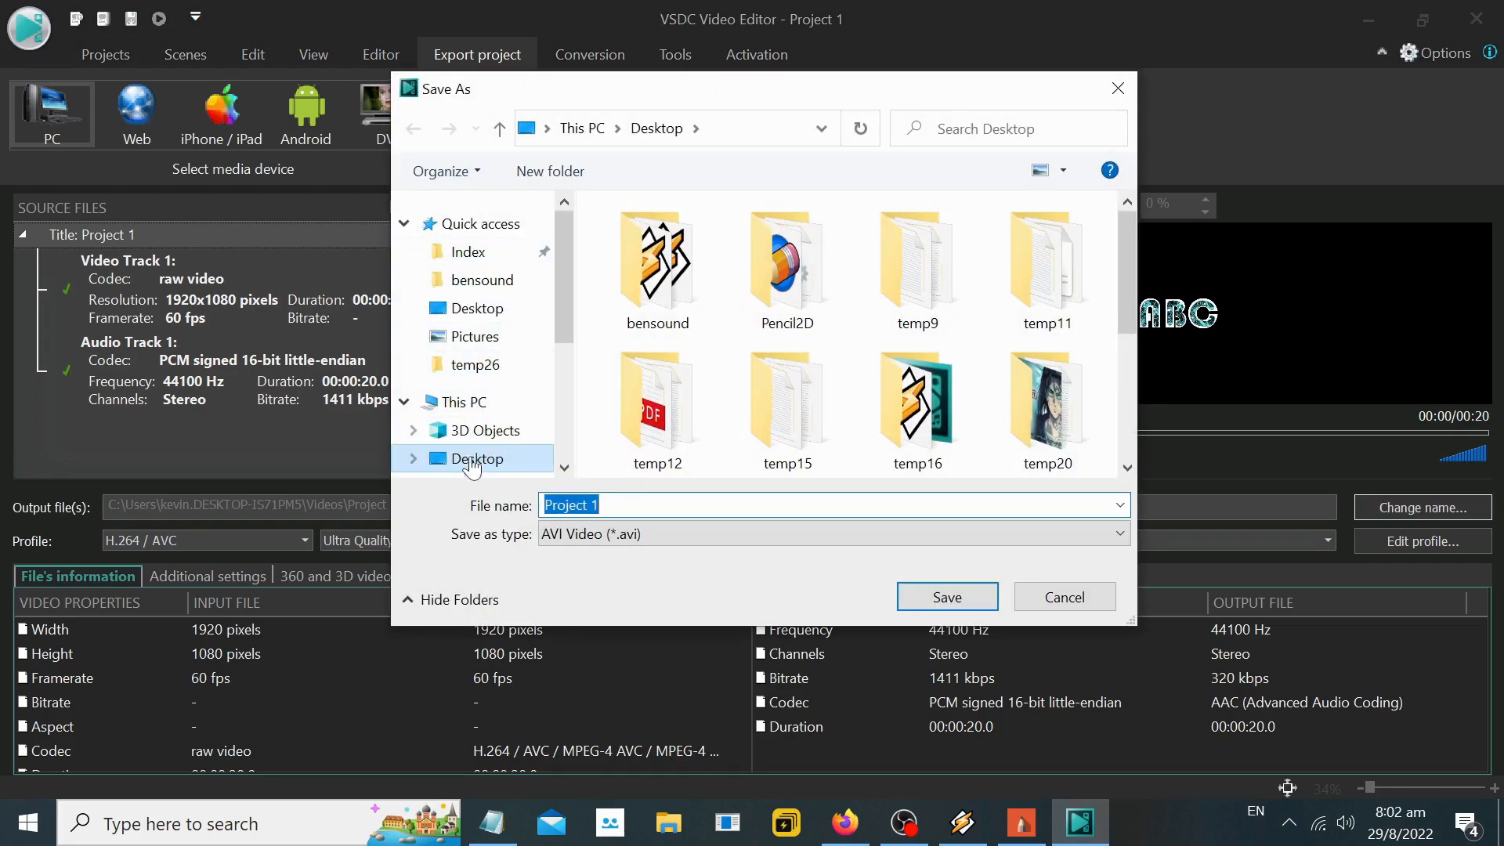
left_click(473, 459)
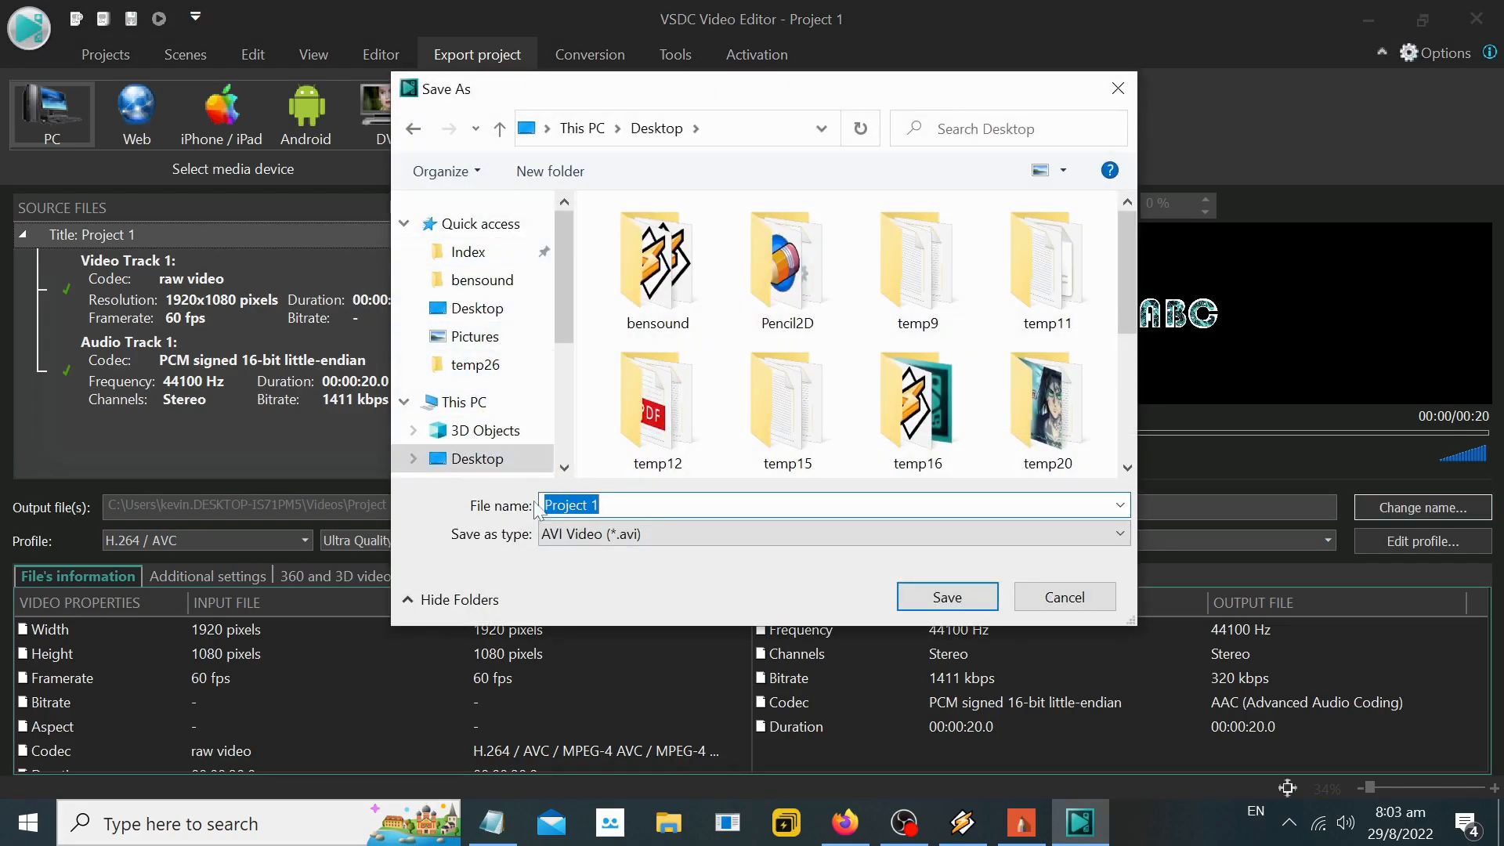
type("ABC ")
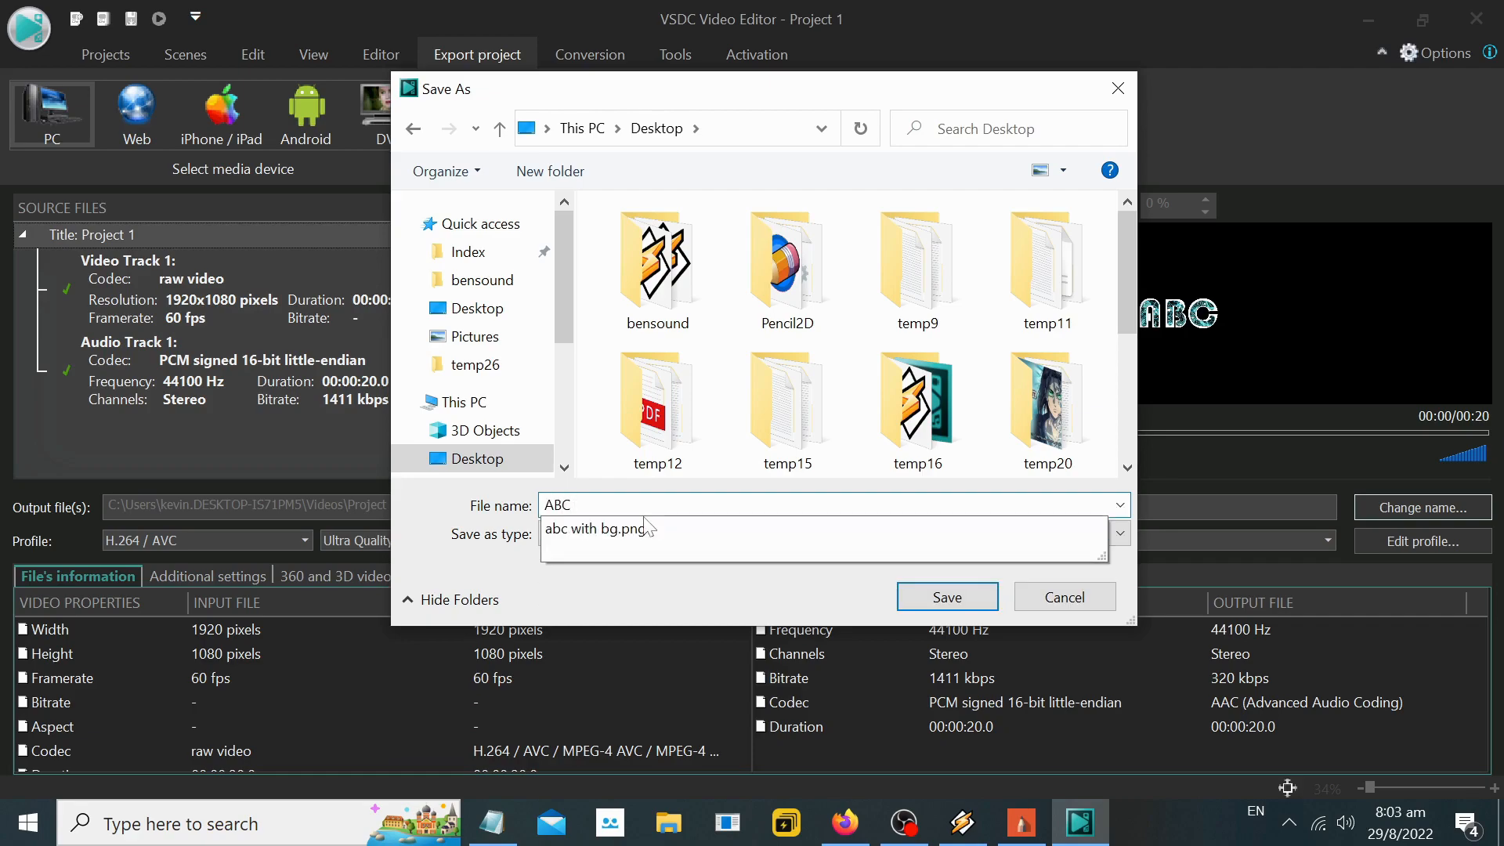
type("final")
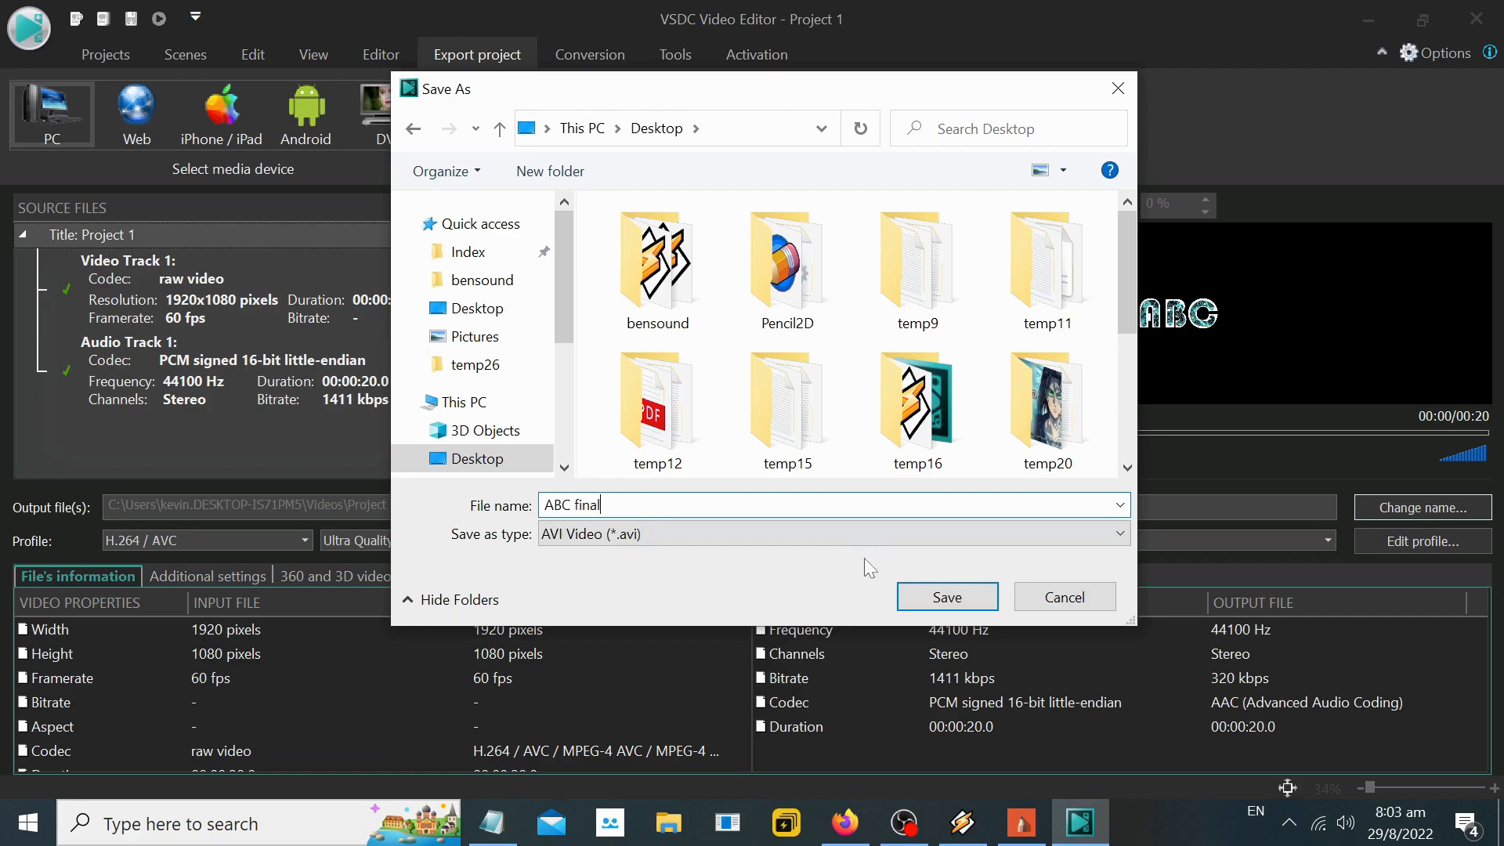
left_click(944, 599)
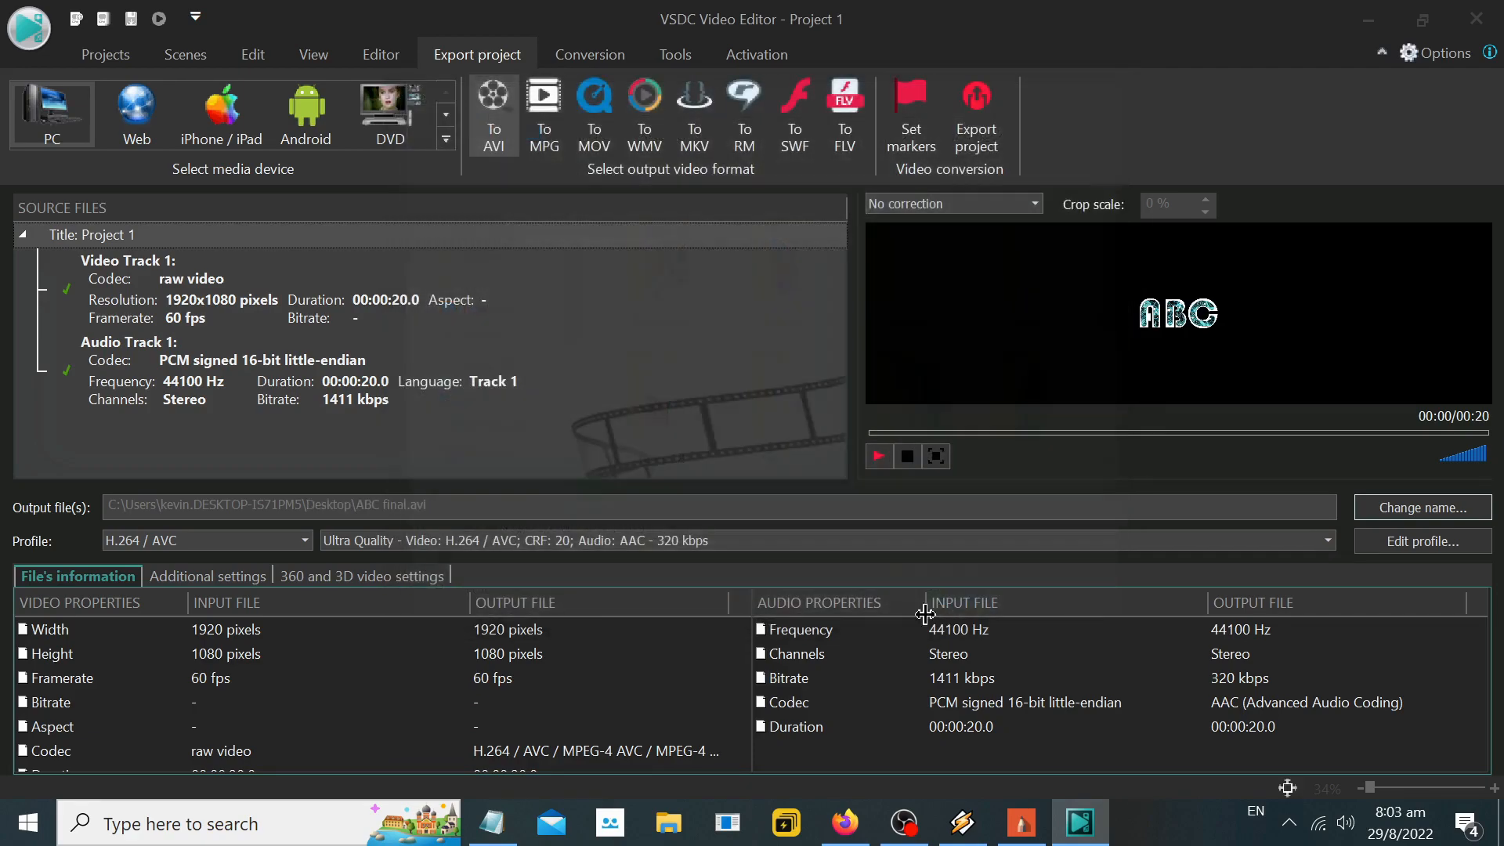
Step: Complete the open line in the Notepad notes with "Change Name", start a new line and minimize Notepad
left_click(505, 842)
type("Change Name")
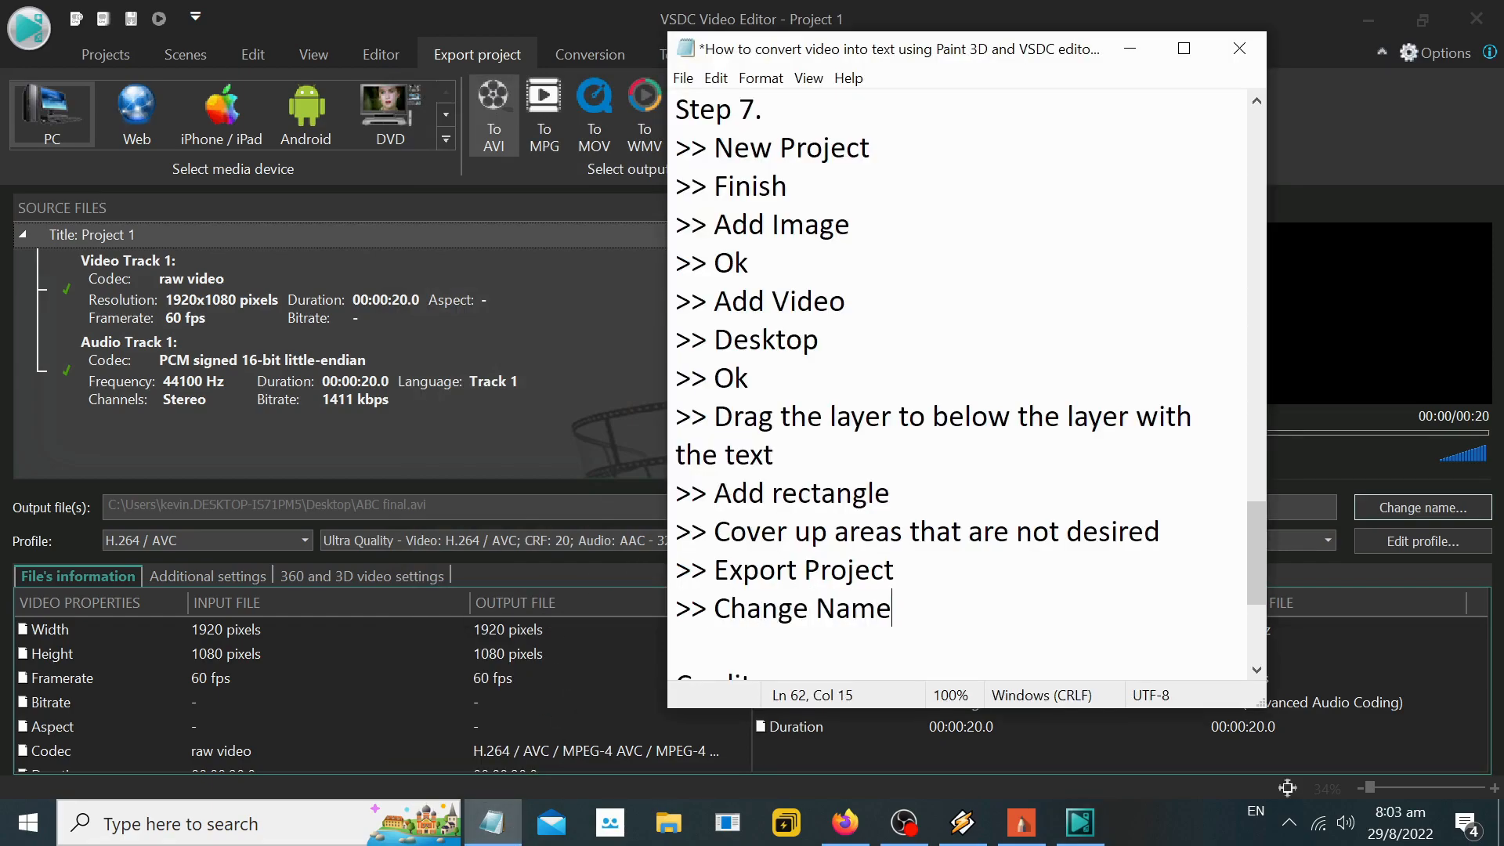
key("Return")
left_click(1132, 49)
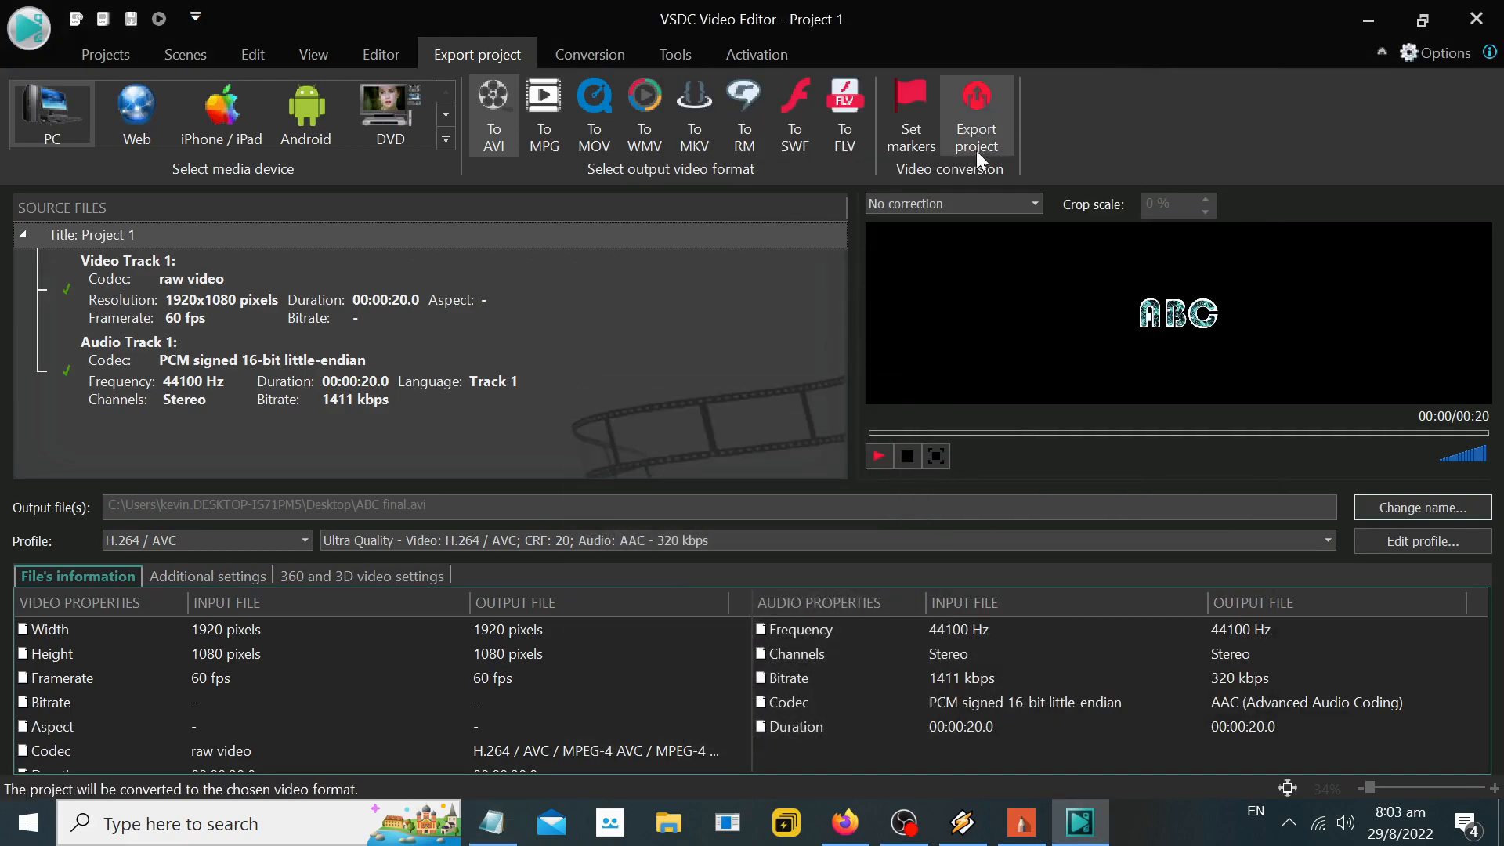
Step: Export the project to the AVI file, continuing without the premium features
left_click(984, 125)
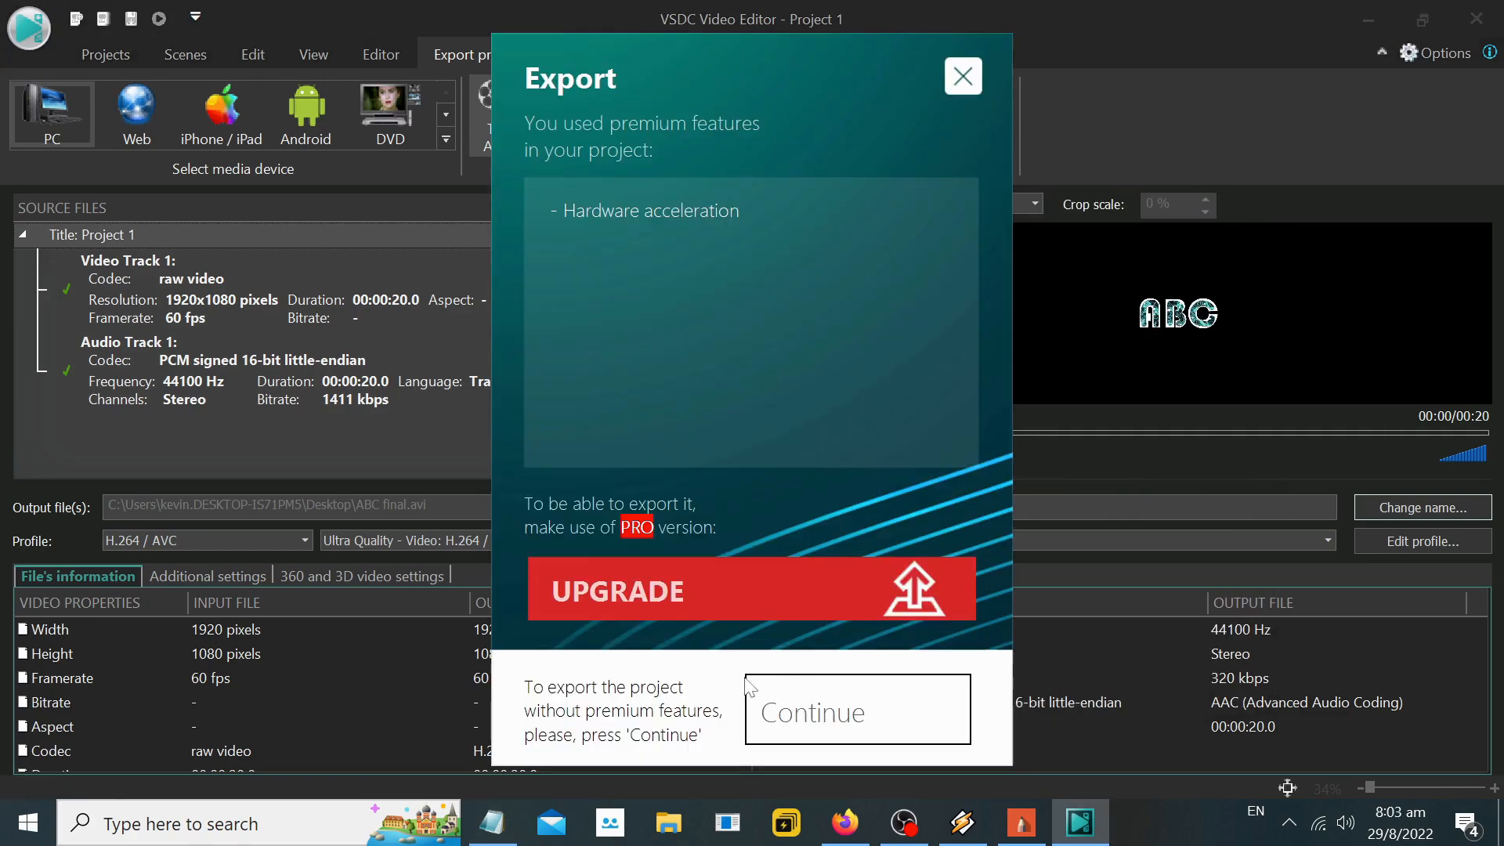
left_click(492, 822)
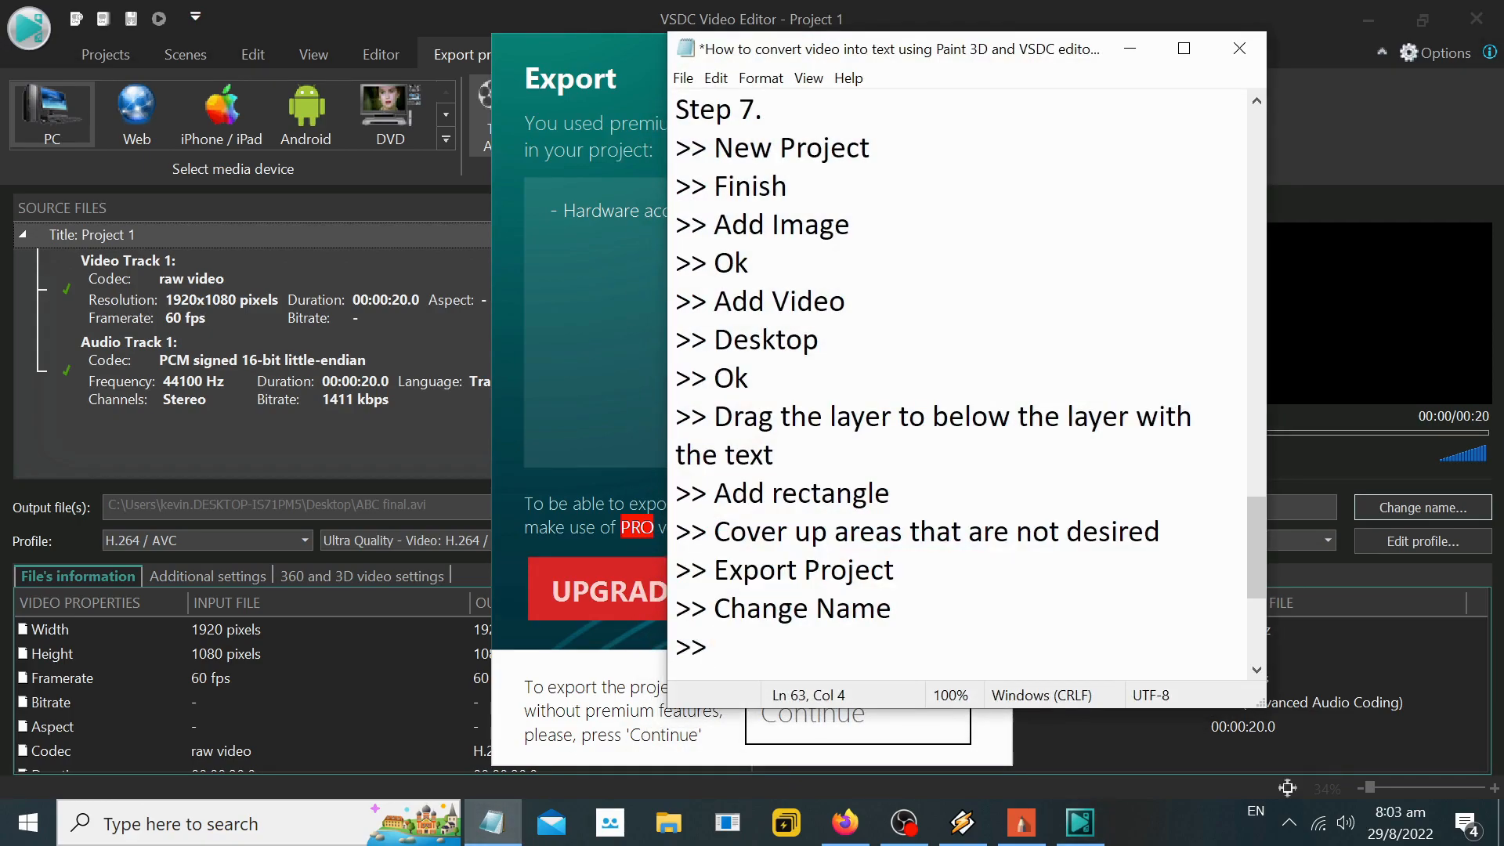
left_click(1130, 48)
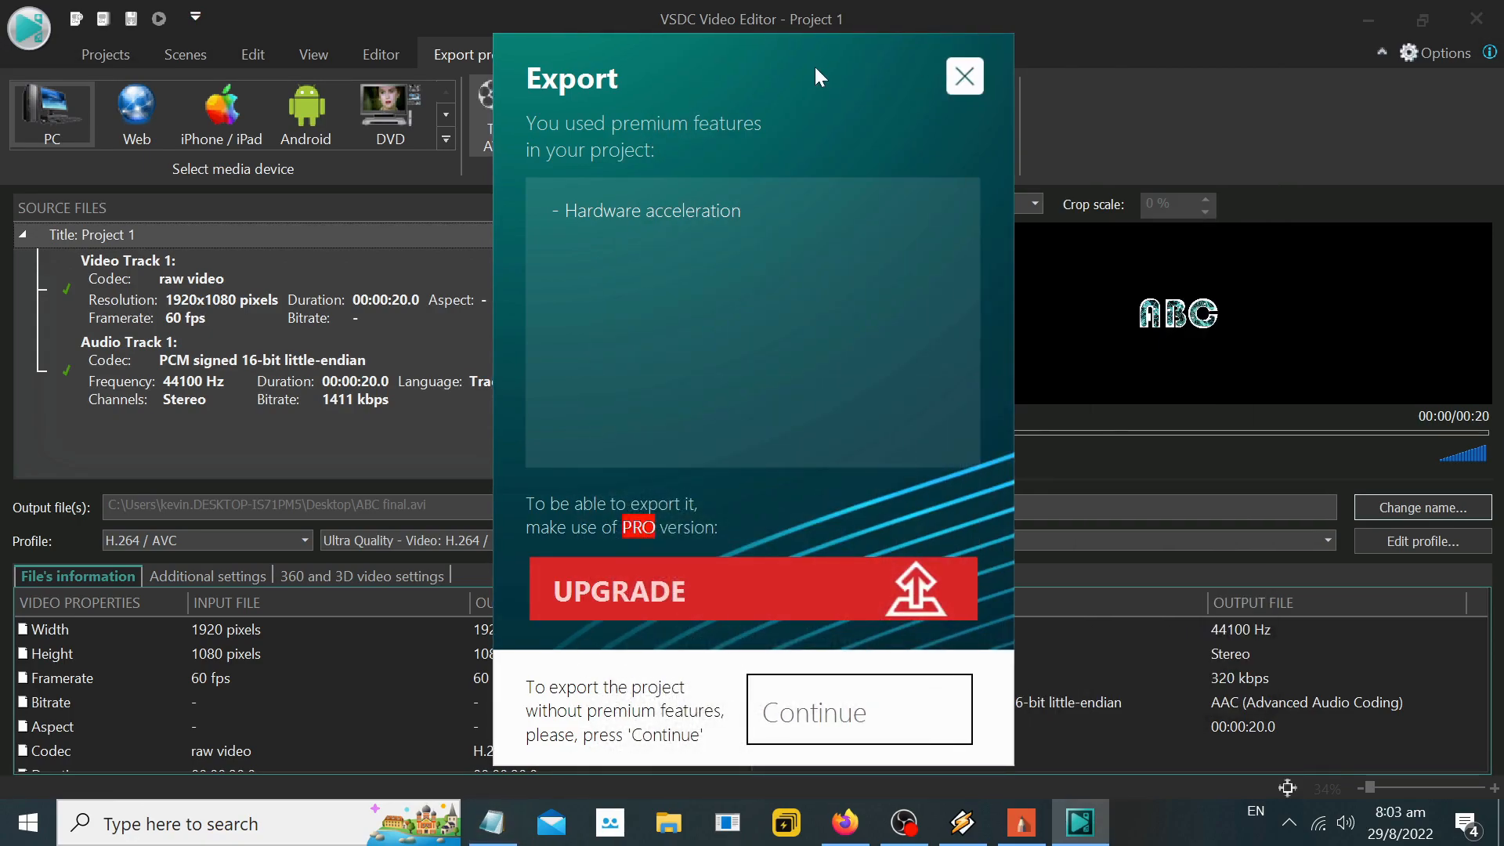
left_click(832, 725)
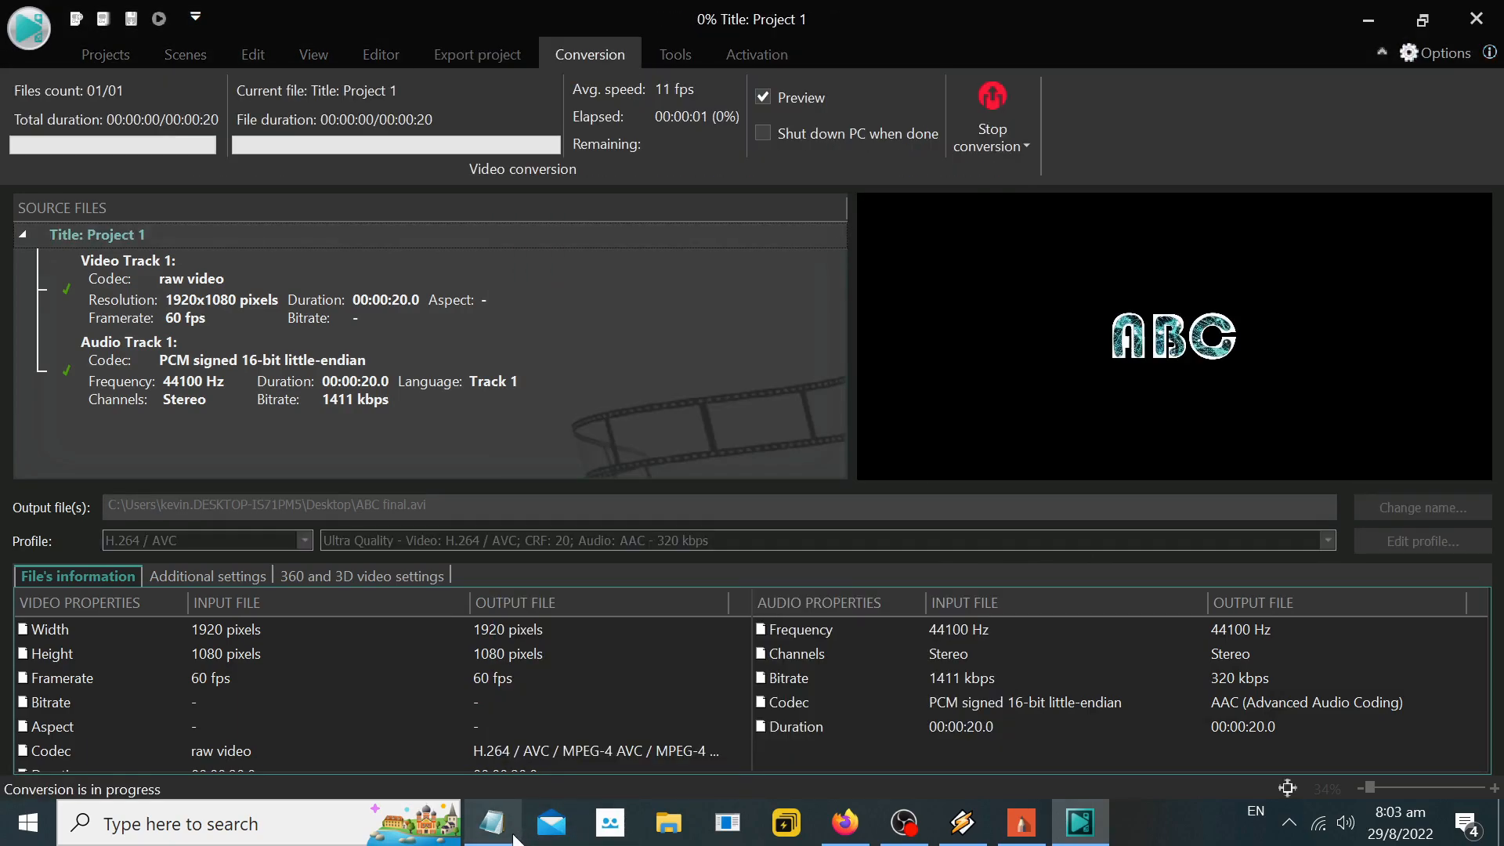
Step: Add the lines ">> Export Project", ">> Continue" and ">> Ok" to the Notepad notes and minimize Notepad
left_click(493, 824)
type("Export Project")
key("Return")
type(">> Continue")
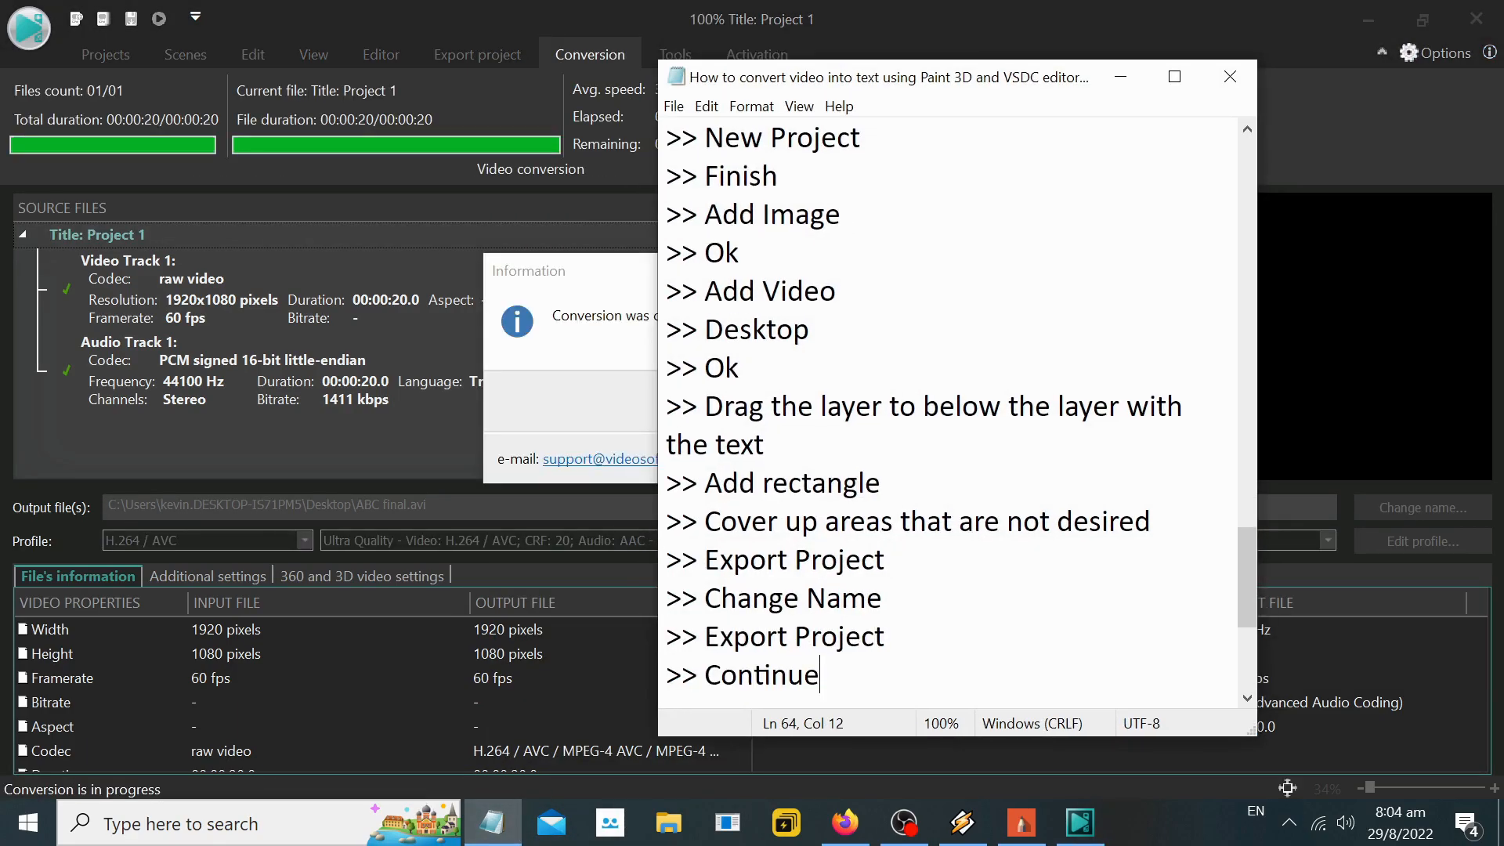
key("Return")
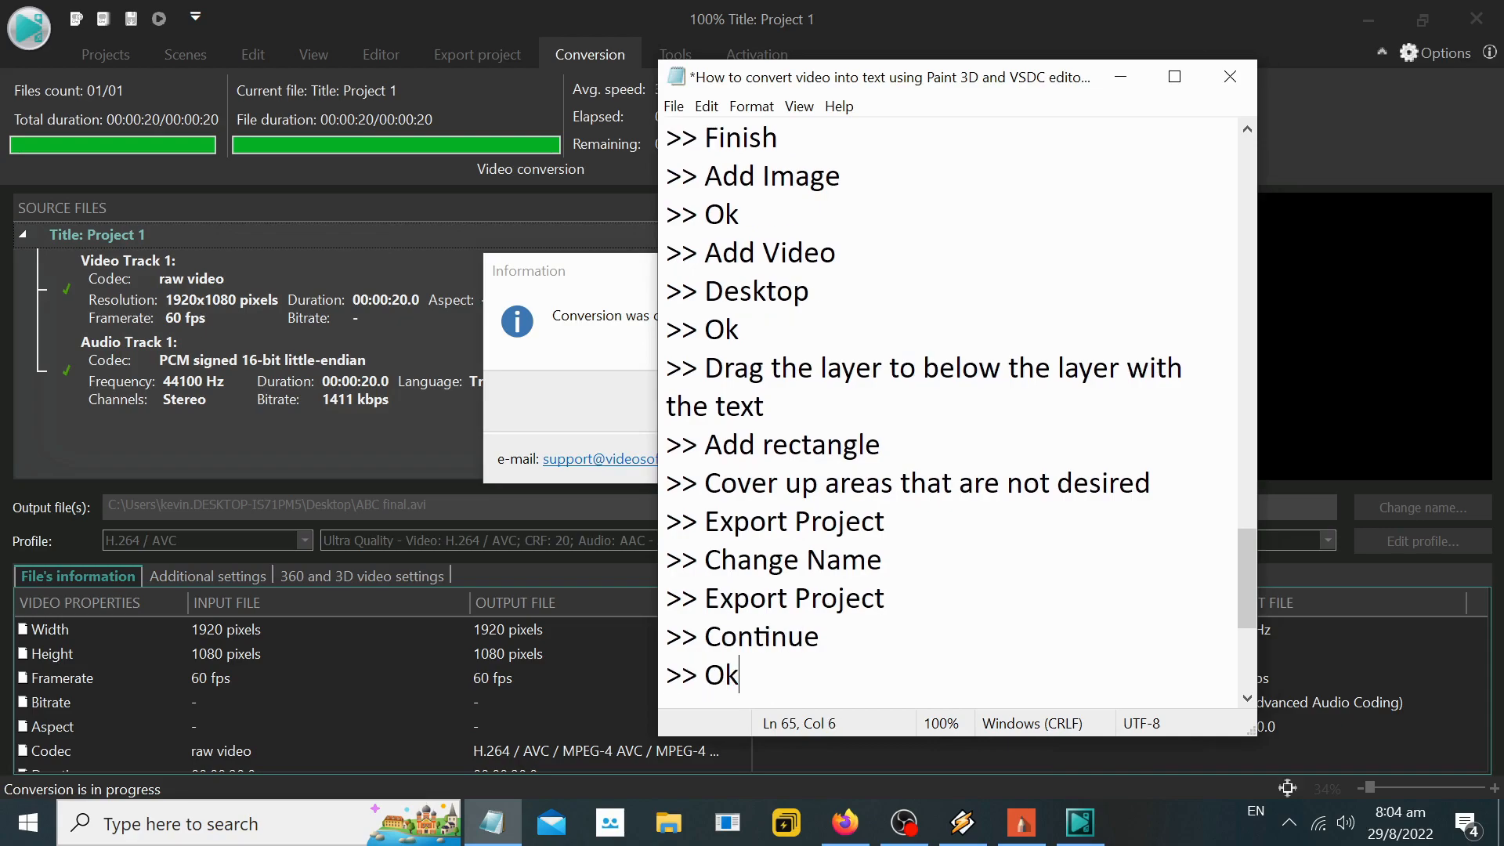
left_click(1130, 76)
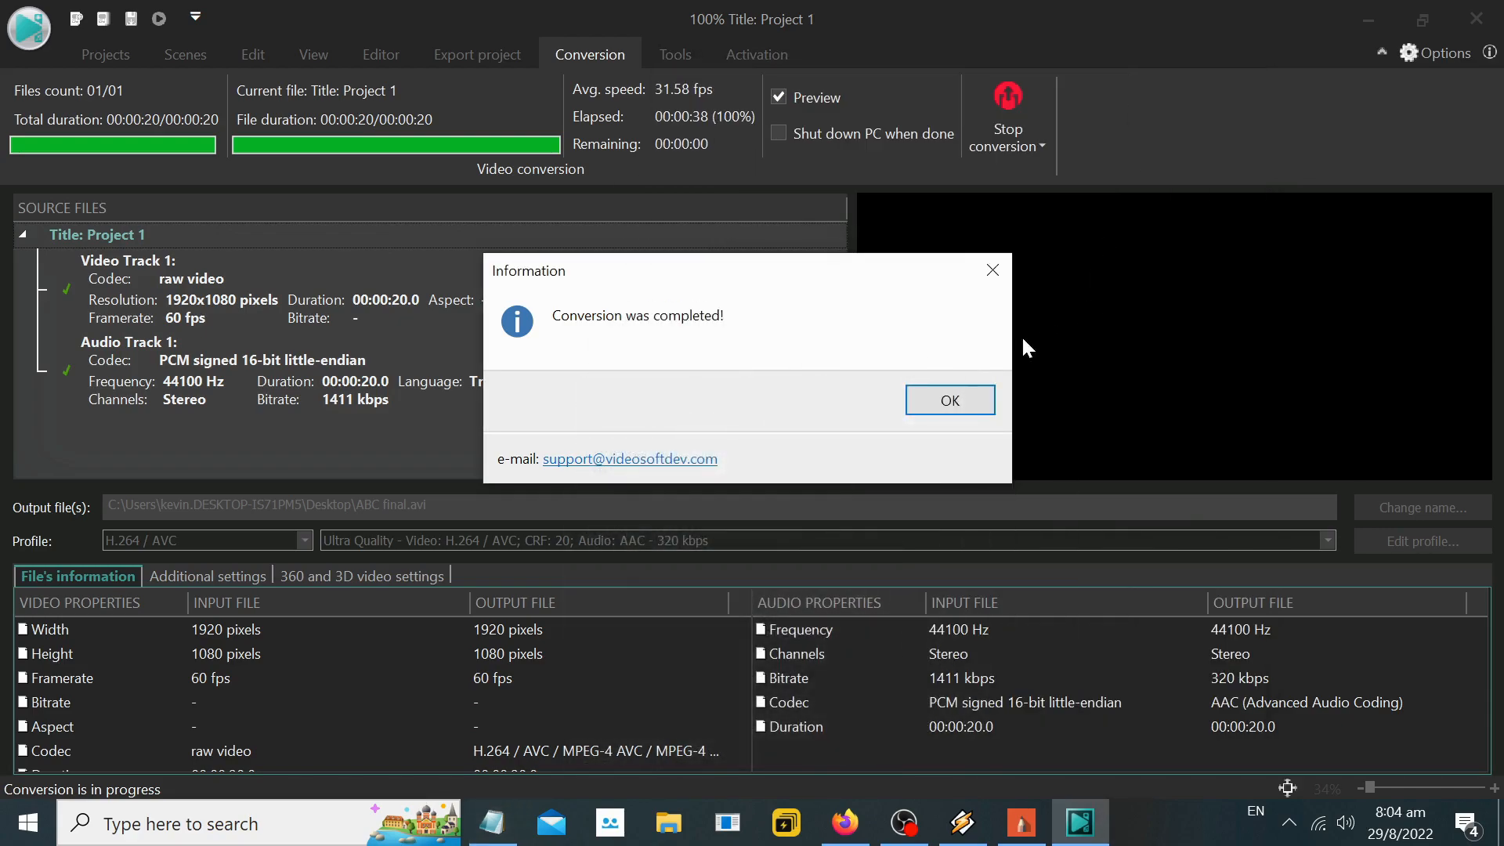
left_click(940, 399)
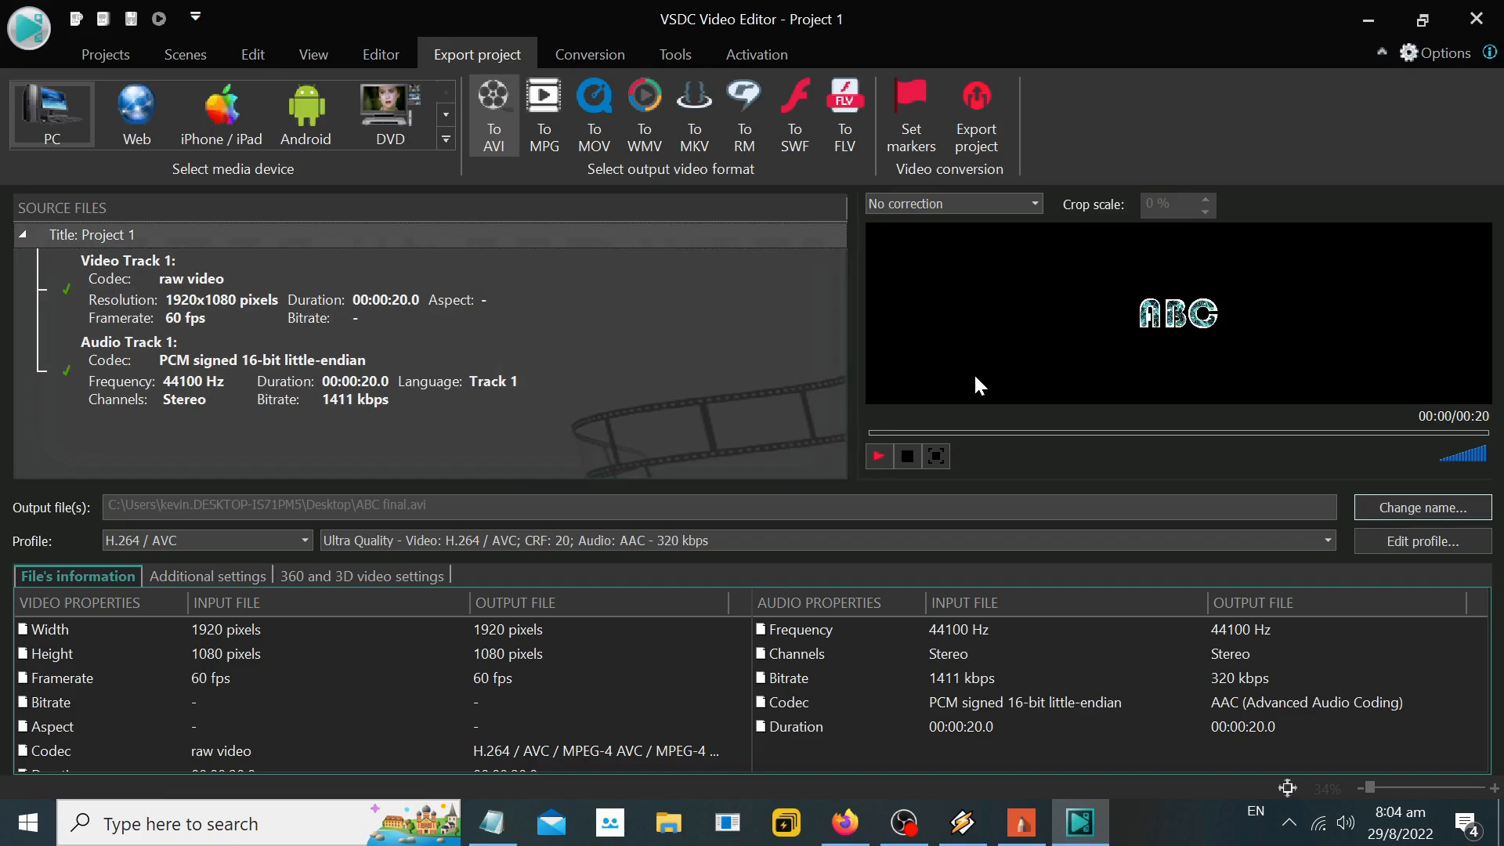
left_click(1367, 17)
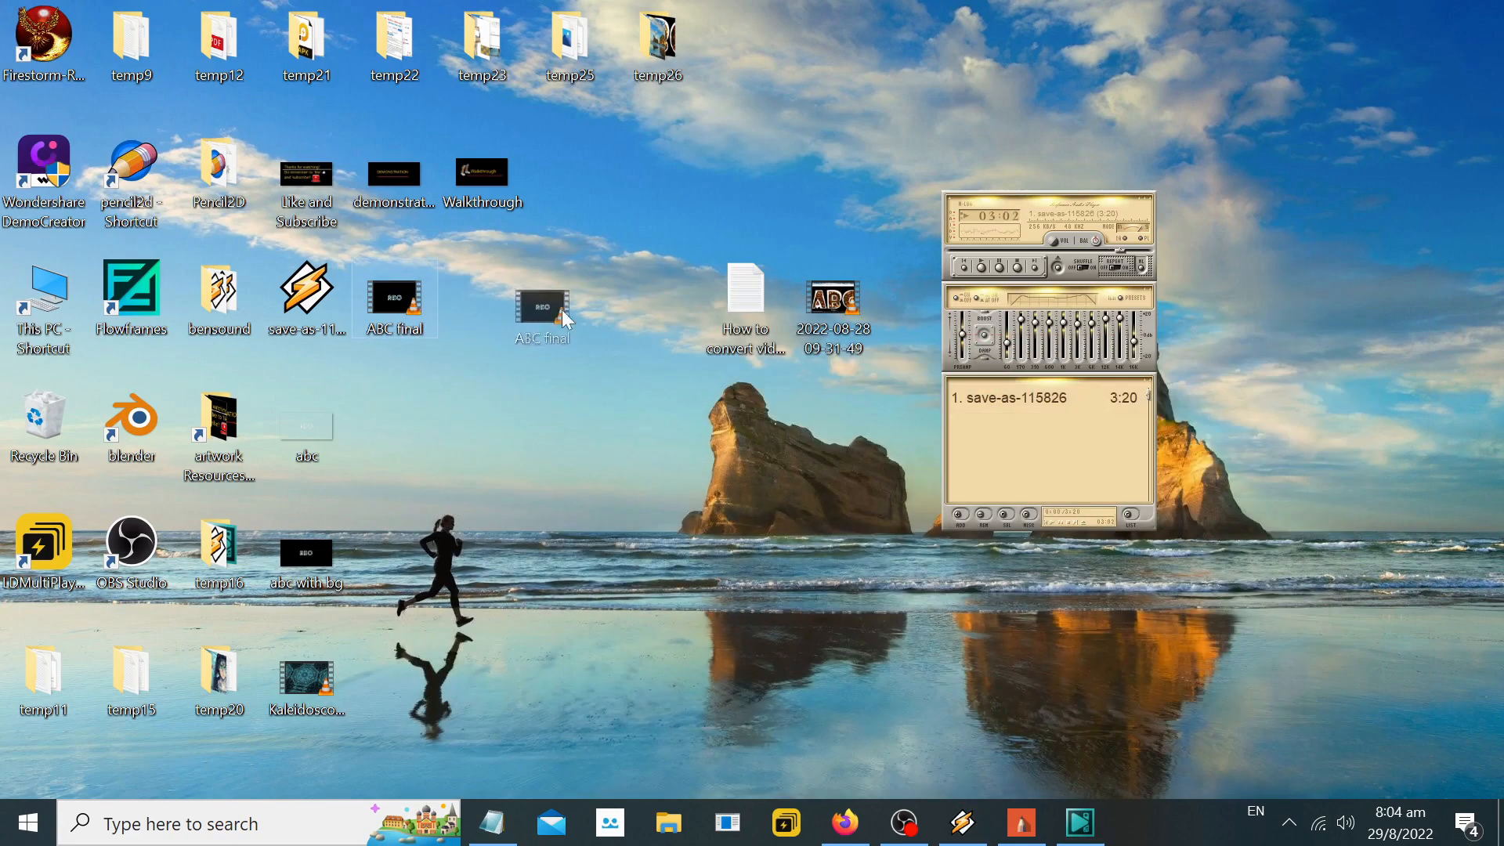
left_click_drag(842, 426, 842, 429)
left_click_drag(809, 321, 795, 352)
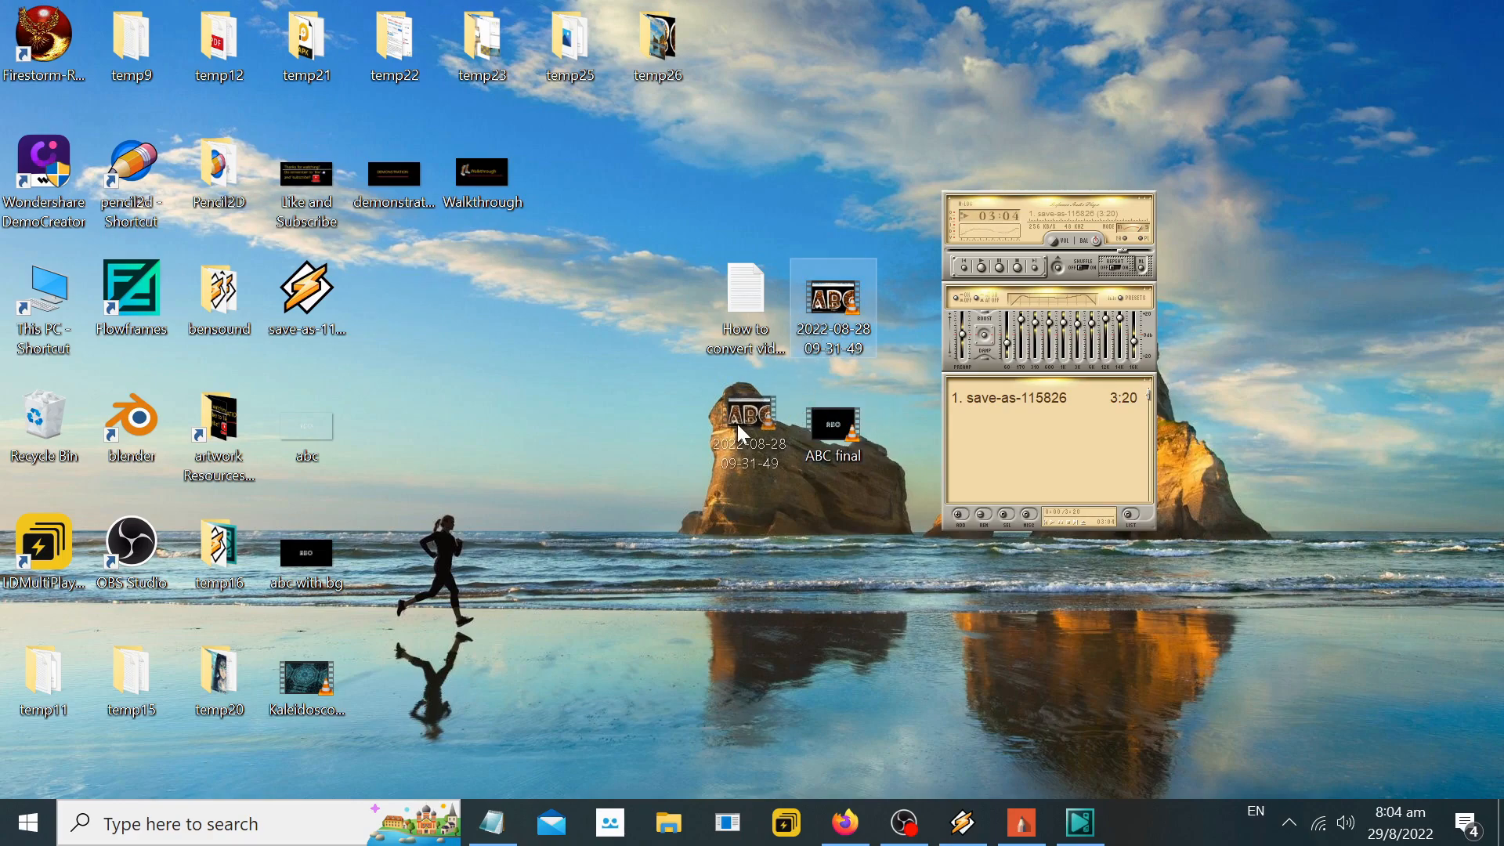
left_click_drag(736, 424, 738, 427)
Step: Play the exported ABC final video from the desktop in VLC and switch it to full screen
left_click(852, 423)
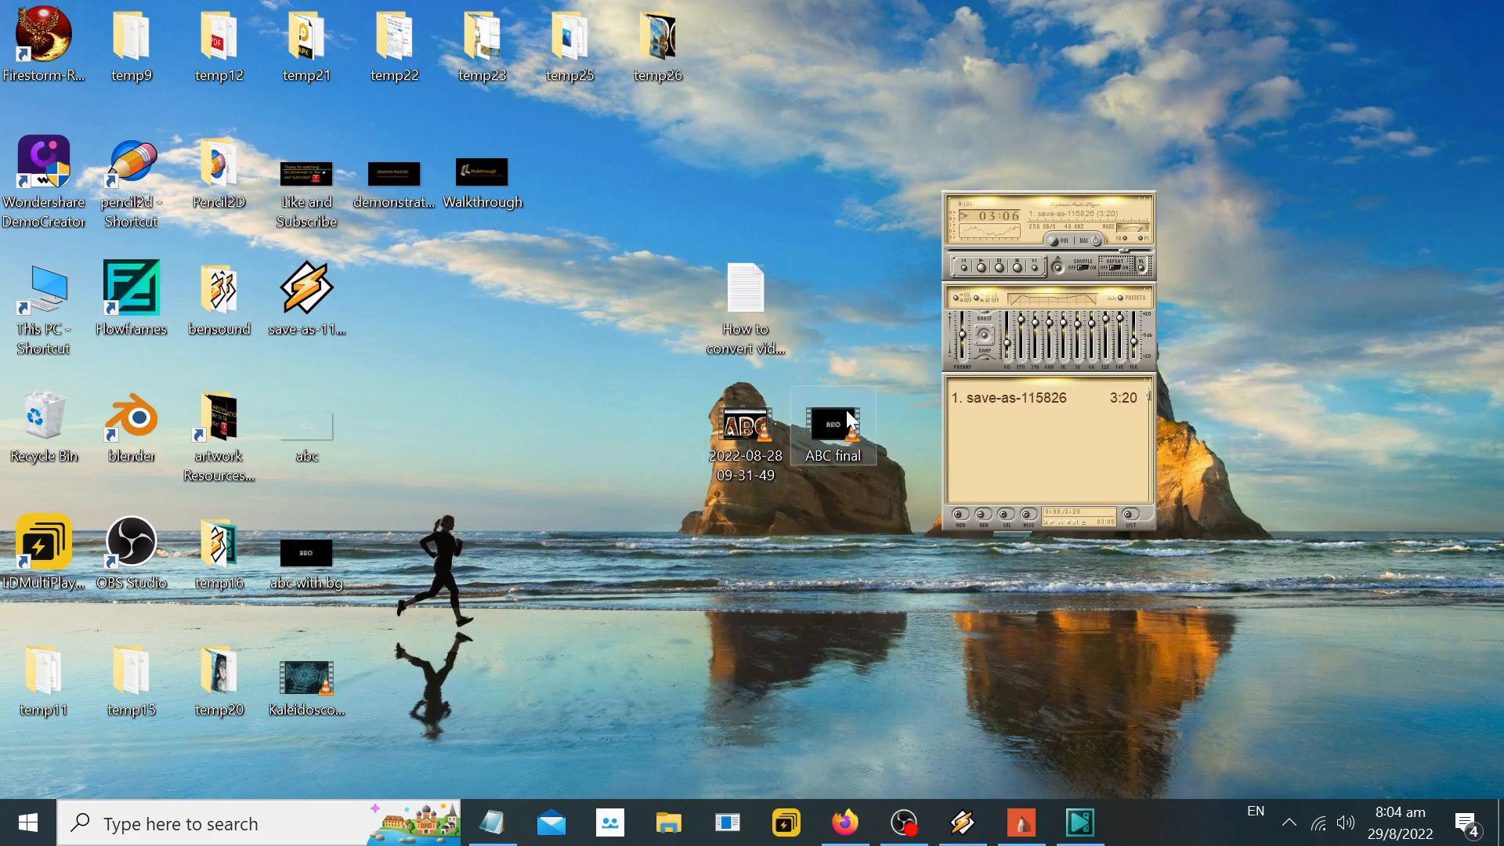
double_click(852, 427)
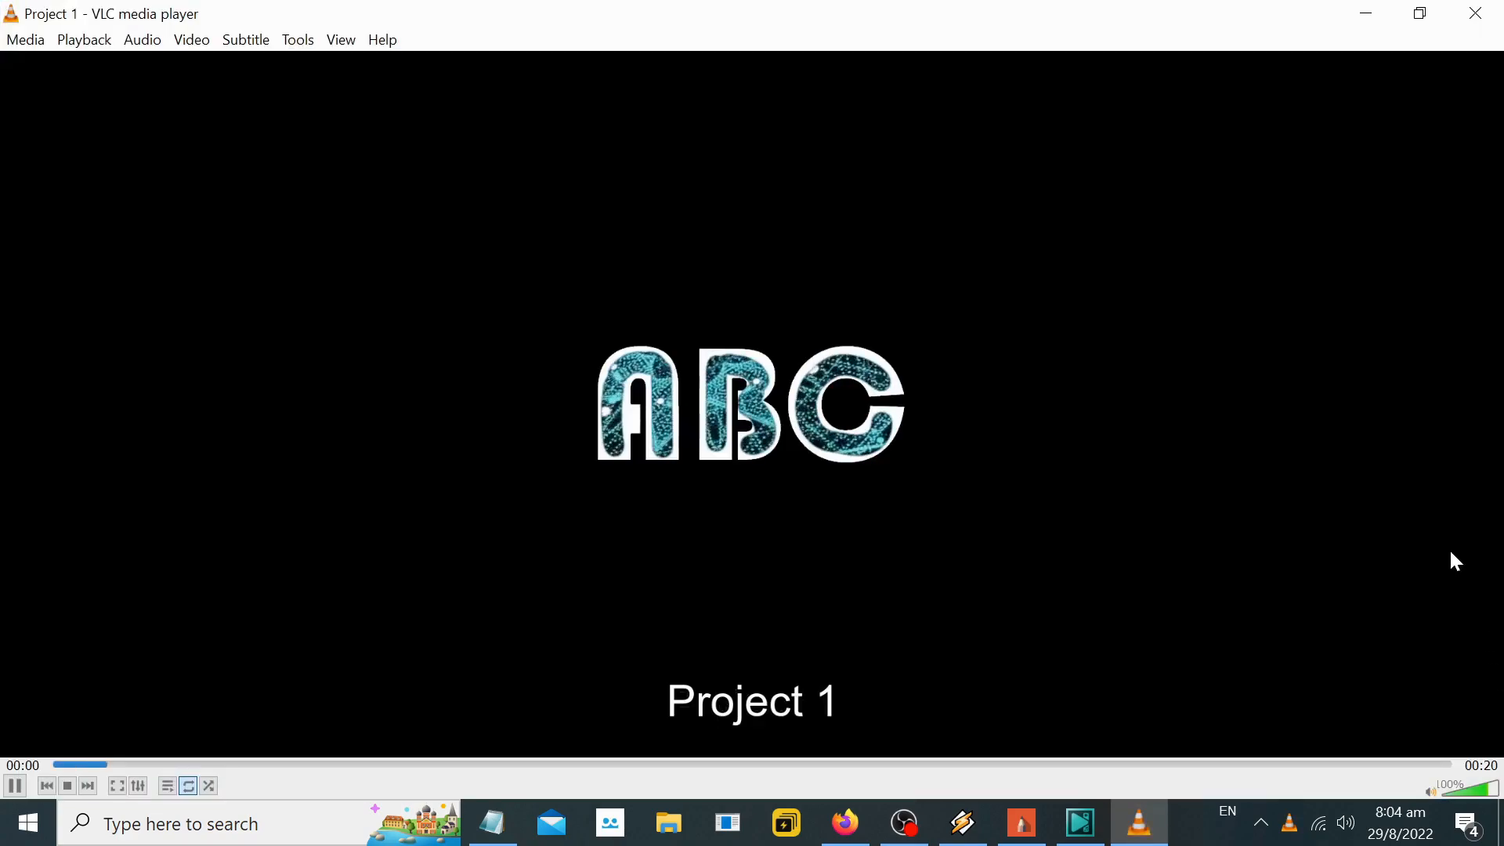
double_click(1451, 553)
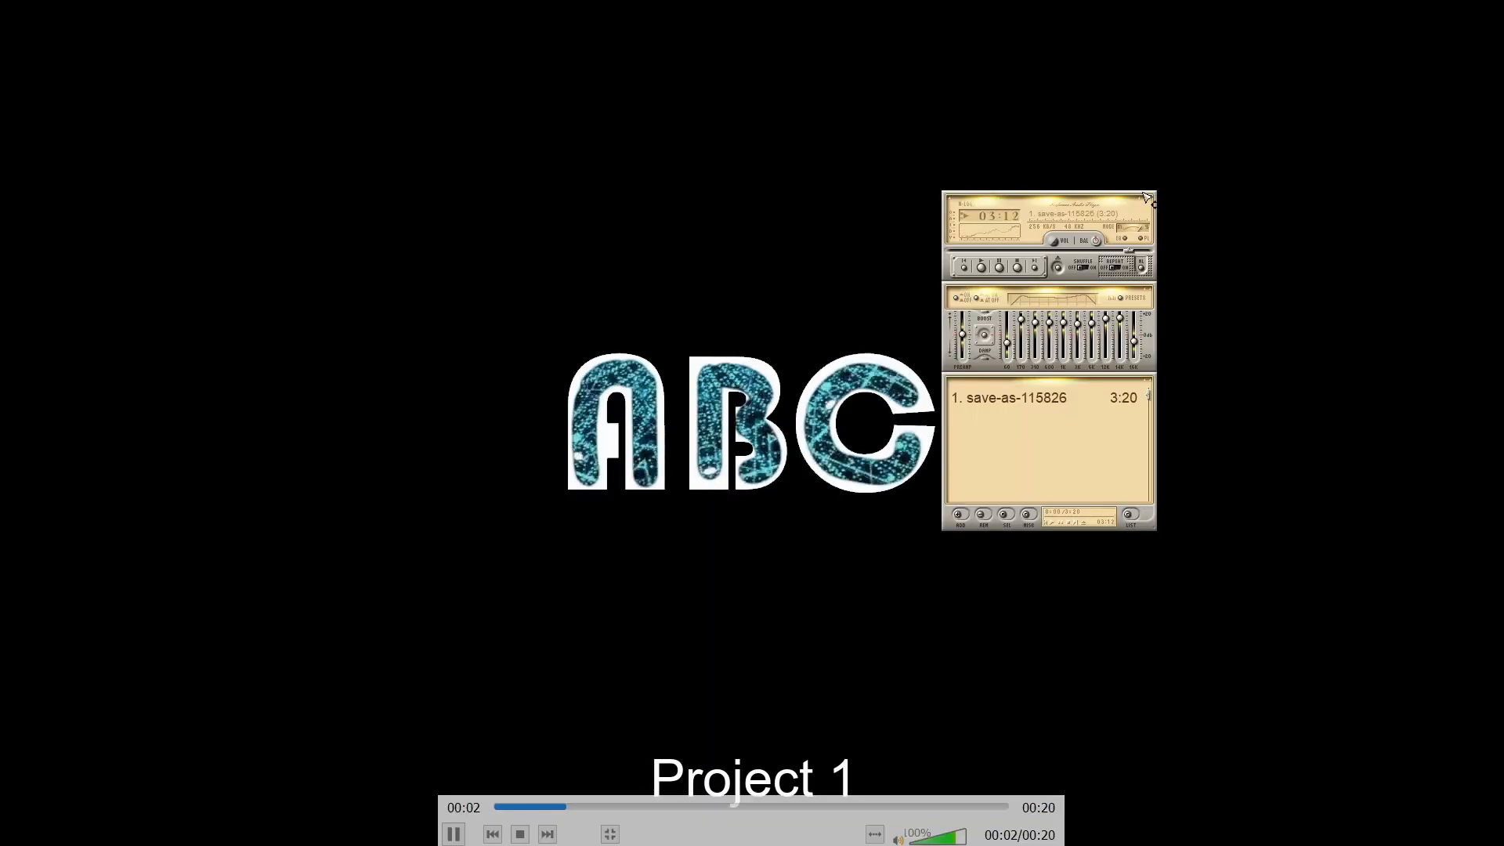